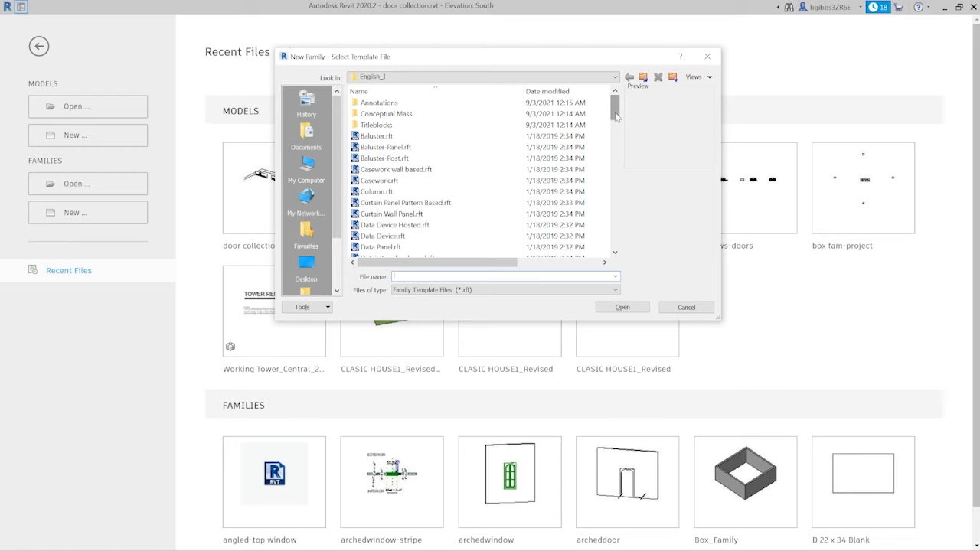
- Create a new family from the Door.rft template and dismiss the repeated template selection
{"action": "mouse_move", "coordinate": [616, 116]}
{"action": "left_mouse_down"}
{"action": "mouse_move", "coordinate": [617, 174]}
{"action": "mouse_move", "coordinate": [613, 142]}
{"action": "left_mouse_up"}
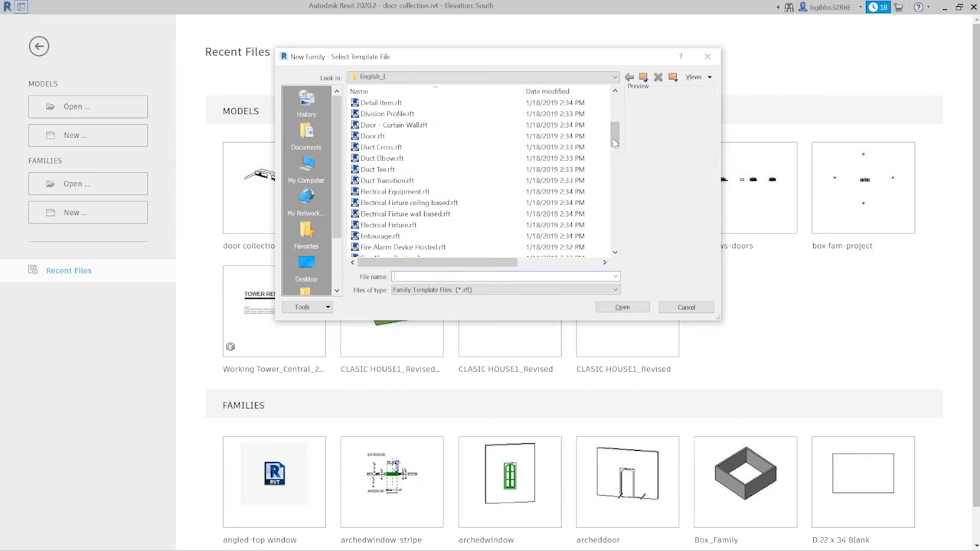
{"action": "left_click", "coordinate": [440, 136]}
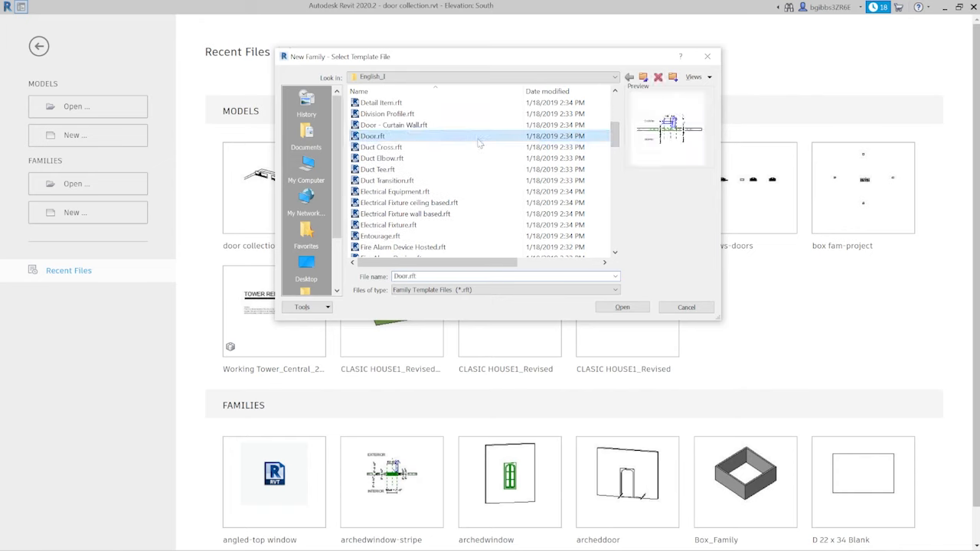
{"action": "left_click", "coordinate": [623, 307]}
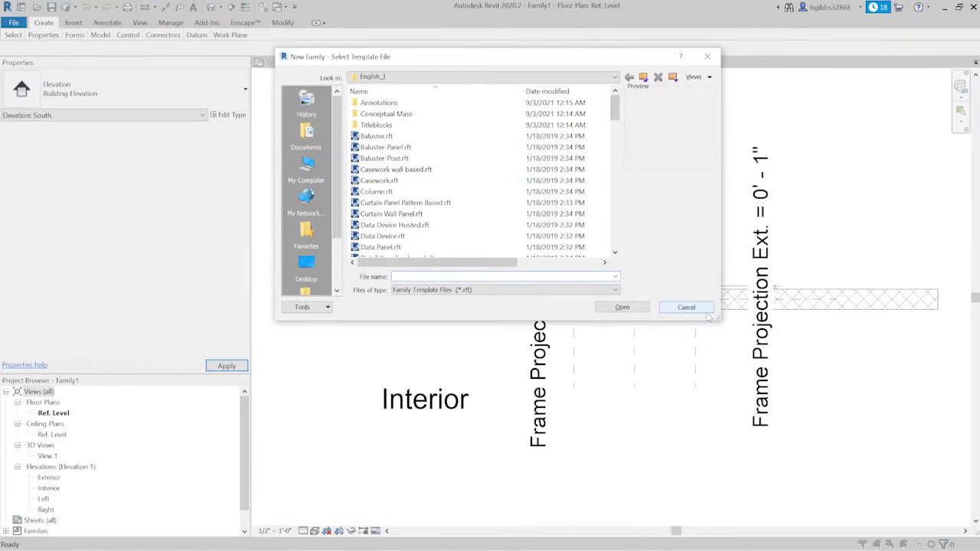
{"action": "left_click", "coordinate": [685, 307]}
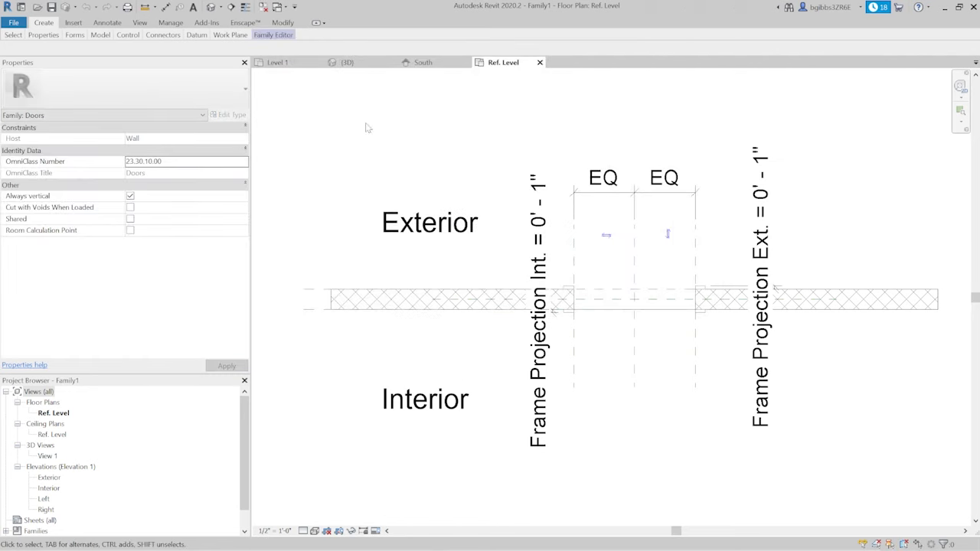
- Examine the host wall and the exterior frame extrusion in the Ref. Level floor plan
{"action": "mouse_move", "coordinate": [620, 345]}
{"action": "middle_mouse_down"}
{"action": "mouse_move", "coordinate": [534, 355]}
{"action": "mouse_move", "coordinate": [549, 358]}
{"action": "middle_mouse_up"}
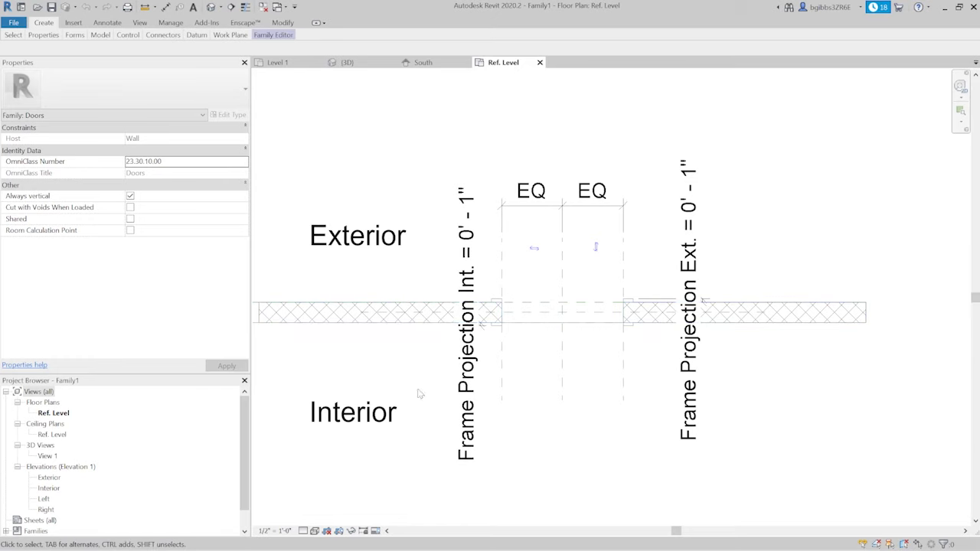
{"action": "scroll", "coordinate": [710, 360], "scroll_direction": "down", "scroll_amount": 1}
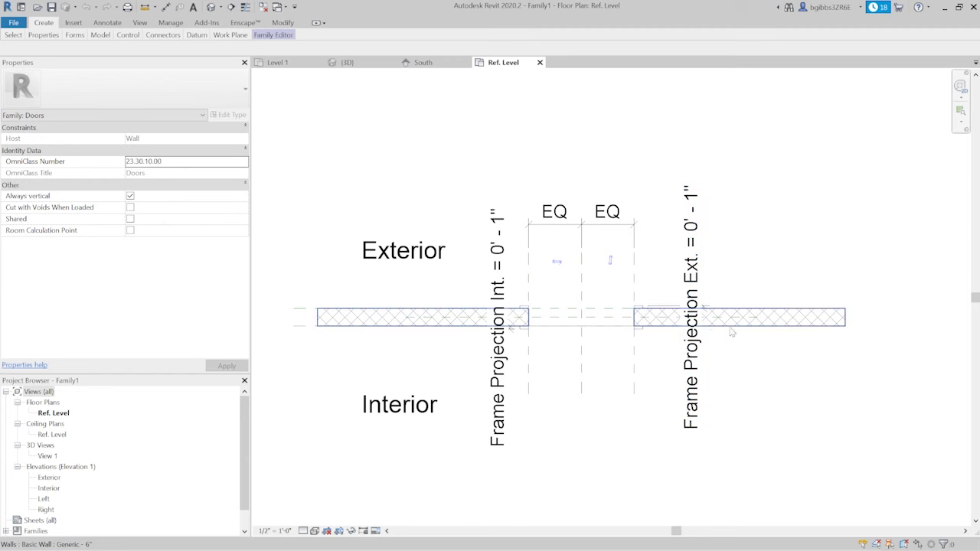
{"action": "left_click", "coordinate": [800, 321]}
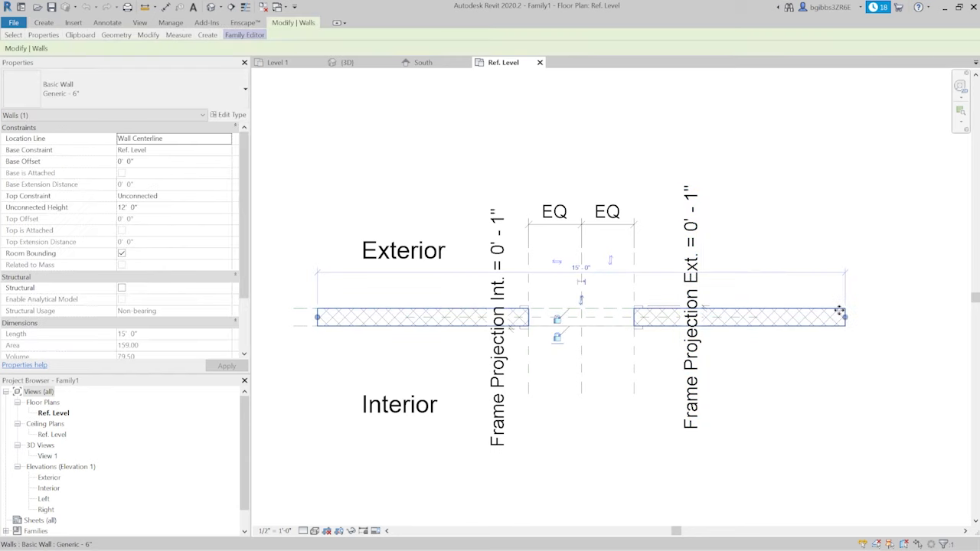
{"action": "left_click", "coordinate": [750, 334]}
{"action": "scroll", "coordinate": [547, 323], "scroll_direction": "up", "scroll_amount": 1}
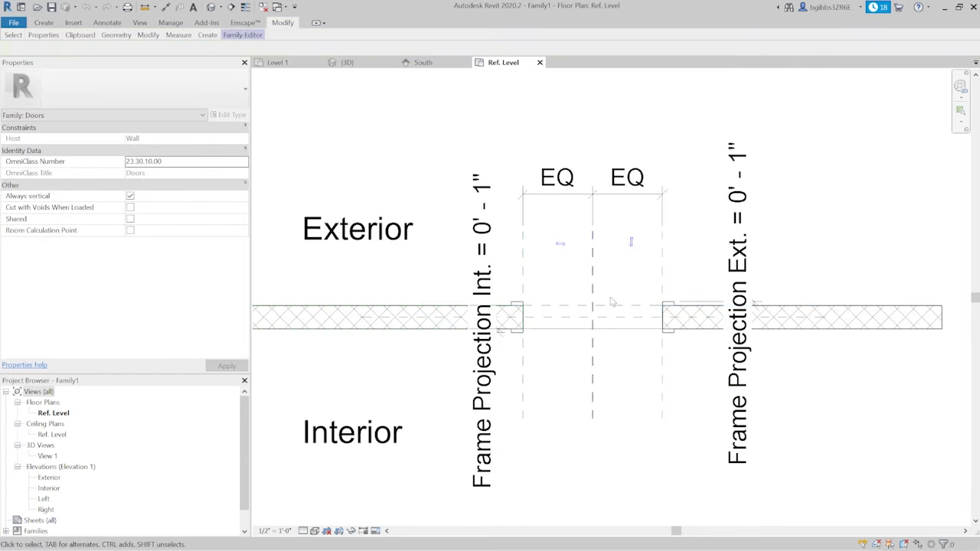
{"action": "scroll", "coordinate": [516, 308], "scroll_direction": "up", "scroll_amount": 2}
{"action": "left_click", "coordinate": [513, 299]}
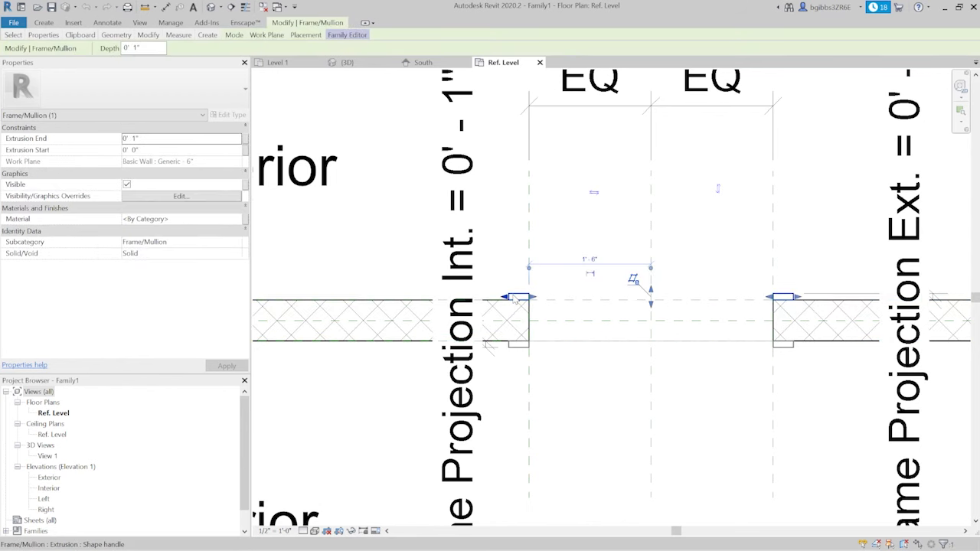
{"action": "scroll", "coordinate": [514, 297], "scroll_direction": "down", "scroll_amount": 3}
{"action": "key", "text": "Escape"}
- Open the default 3D view of the door family and set its scale to 3" = 1'-0"
{"action": "left_click", "coordinate": [210, 6]}
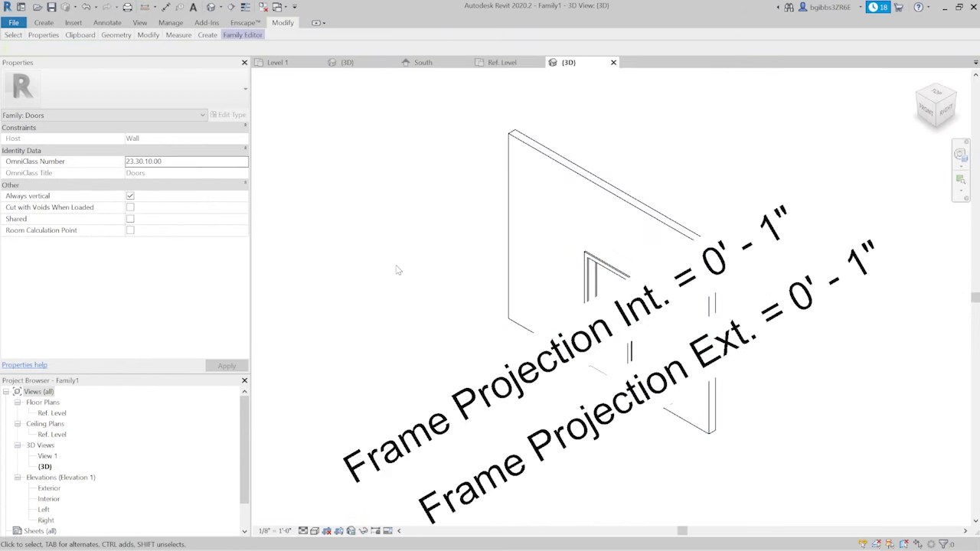
{"action": "left_click", "coordinate": [274, 531]}
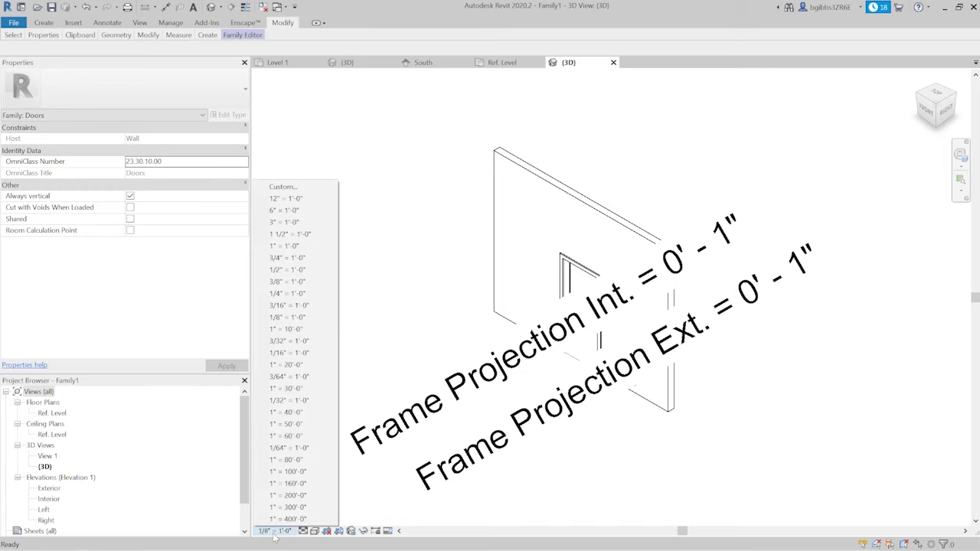
{"action": "left_click", "coordinate": [300, 222]}
- Examine the wall, opening and door frame in 3D from several angles
{"action": "scroll", "coordinate": [586, 344], "scroll_direction": "up", "scroll_amount": 5}
{"action": "scroll", "coordinate": [546, 361], "scroll_direction": "down", "scroll_amount": 5}
{"action": "middle_click_drag", "start_coordinate": [528, 416], "coordinate": [590, 444], "text": "shift"}
{"action": "scroll", "coordinate": [621, 281], "scroll_direction": "up", "scroll_amount": 3}
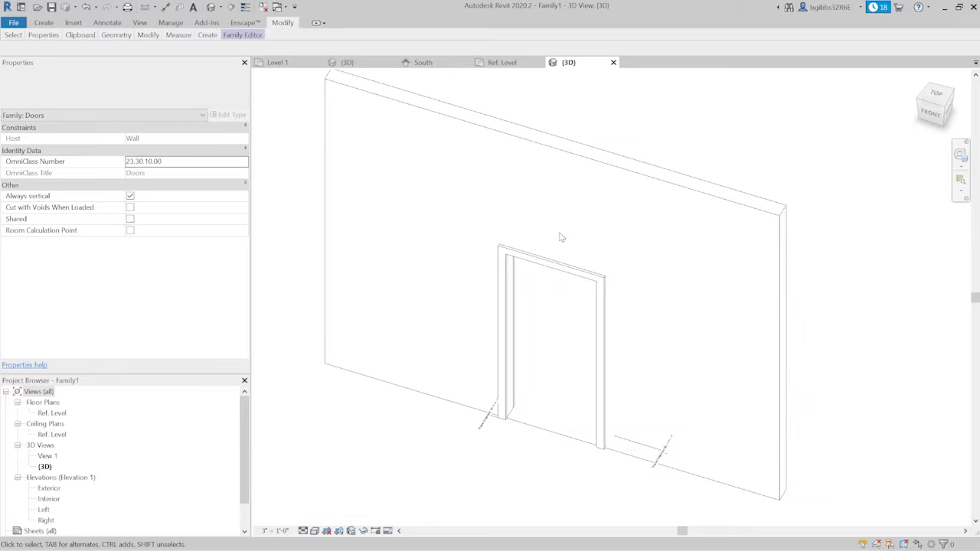
{"action": "middle_click_drag", "start_coordinate": [528, 374], "coordinate": [628, 428], "text": "shift"}
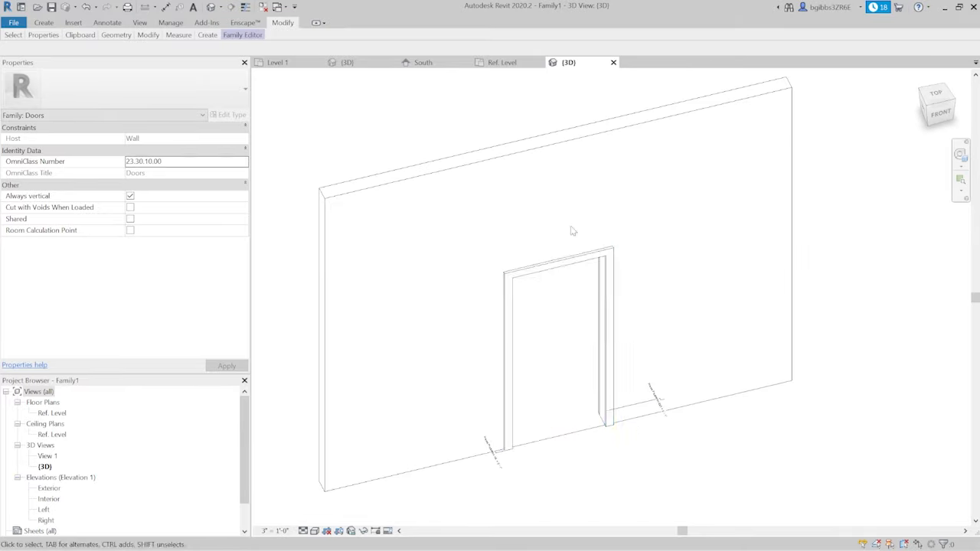
{"action": "middle_click_drag", "start_coordinate": [571, 339], "coordinate": [493, 327], "text": "shift"}
{"action": "scroll", "coordinate": [524, 341], "scroll_direction": "up", "scroll_amount": 3}
{"action": "scroll", "coordinate": [495, 268], "scroll_direction": "down", "scroll_amount": 2}
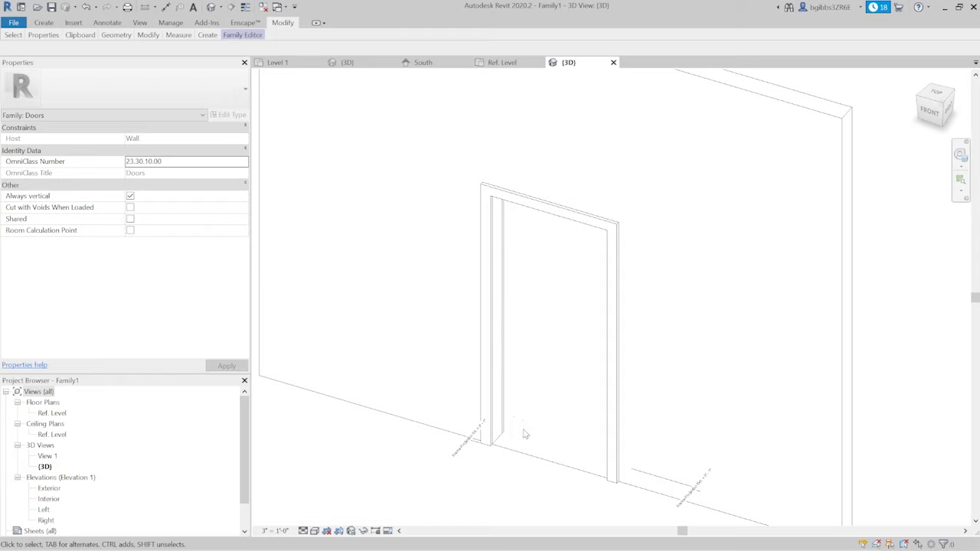
- Review the door template in the Ref. Level plan and in the Exterior and Interior elevations
{"action": "left_click", "coordinate": [502, 62]}
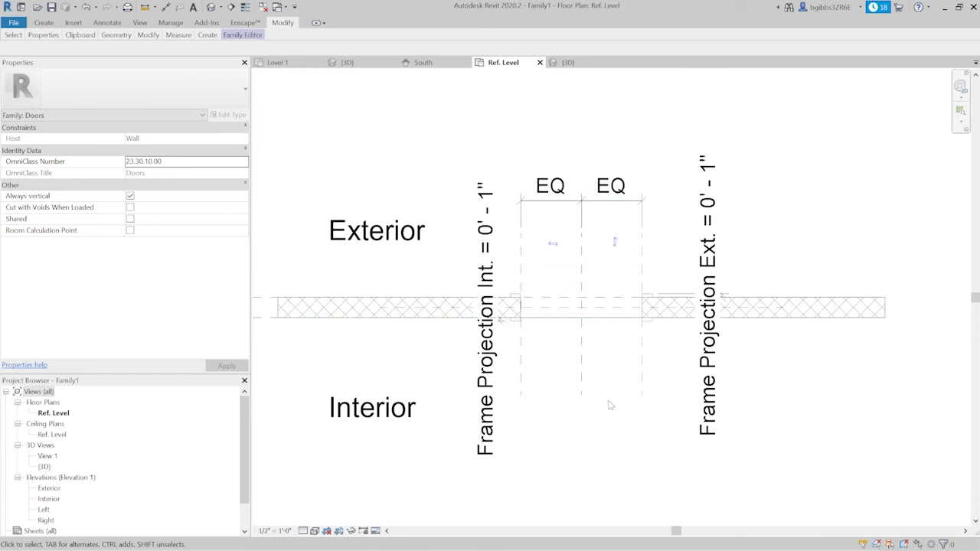
{"action": "scroll", "coordinate": [517, 259], "scroll_direction": "up", "scroll_amount": 2}
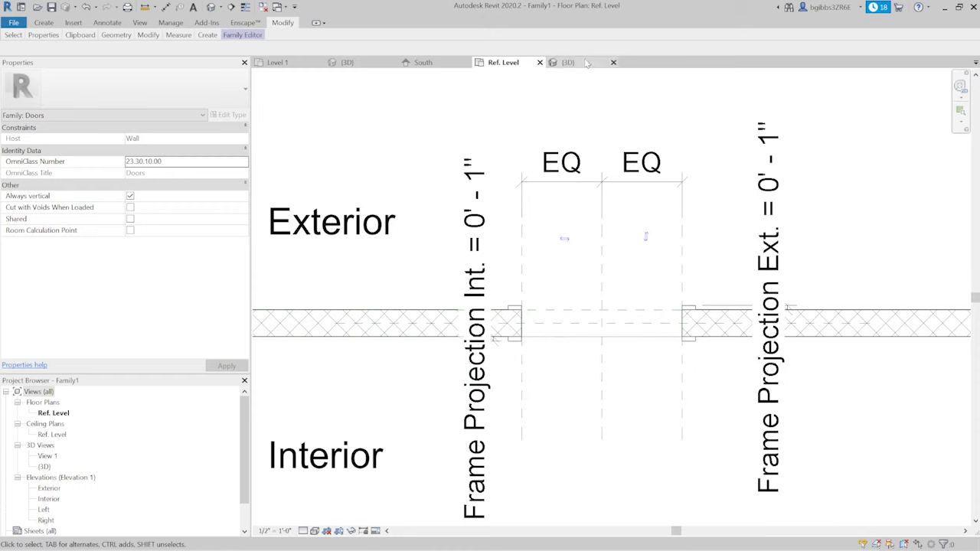
{"action": "double_click", "coordinate": [54, 488]}
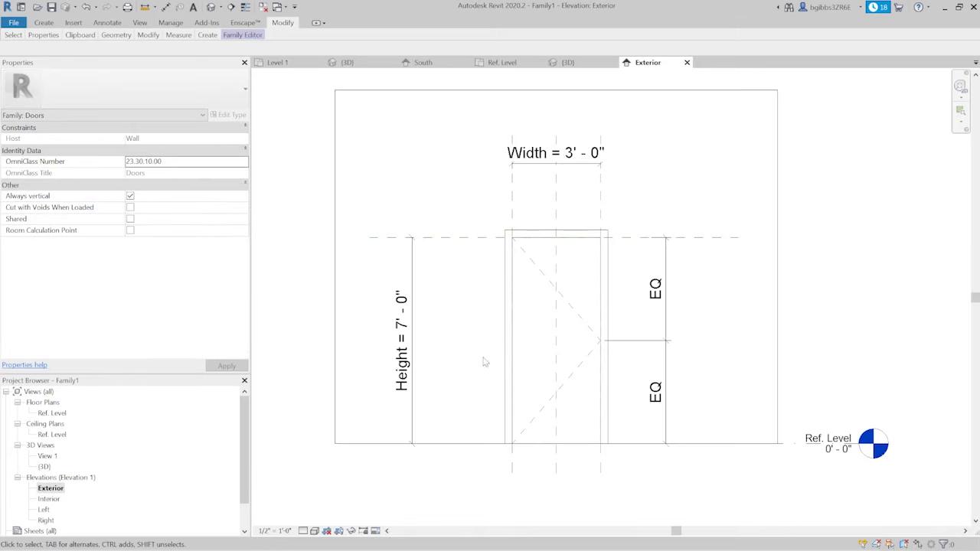
{"action": "double_click", "coordinate": [48, 499]}
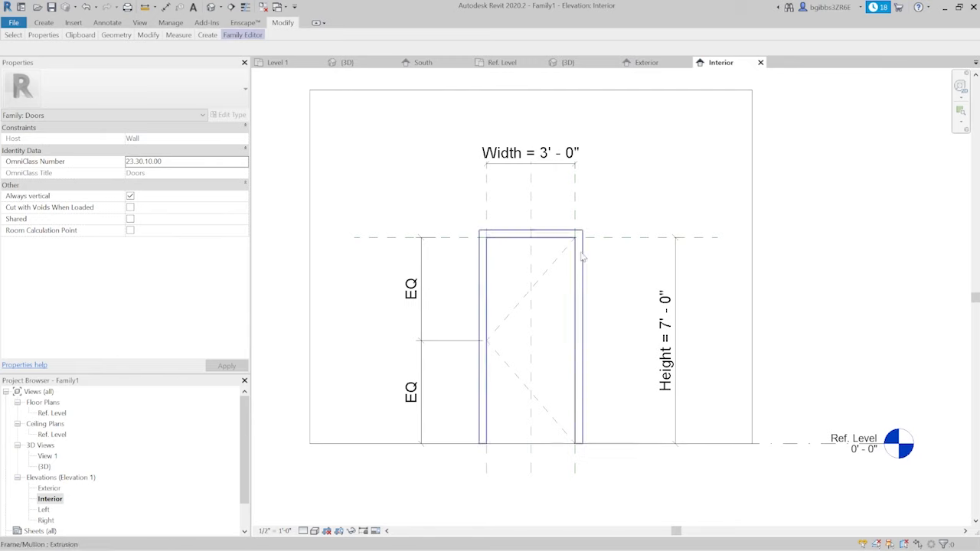
{"action": "scroll", "coordinate": [540, 366], "scroll_direction": "up", "scroll_amount": 1}
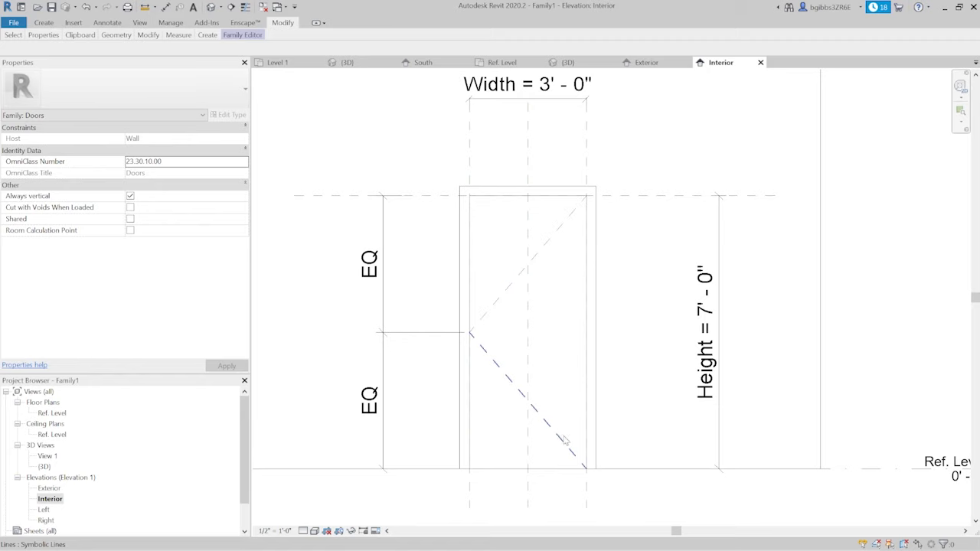
{"action": "scroll", "coordinate": [554, 361], "scroll_direction": "down", "scroll_amount": 4}
{"action": "scroll", "coordinate": [558, 316], "scroll_direction": "up", "scroll_amount": 2}
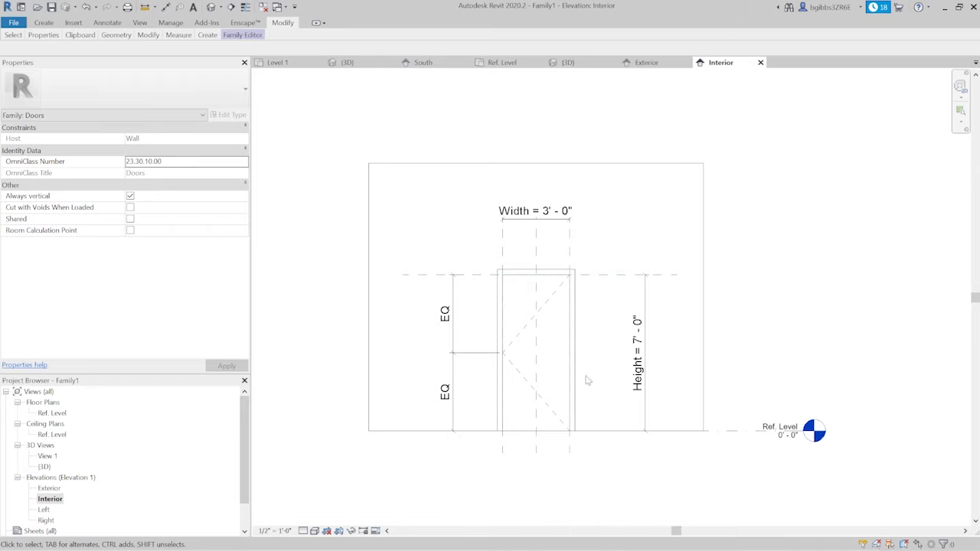
- Expand the minimized ribbon so that its full tool panels are shown
{"action": "left_click", "coordinate": [316, 24]}
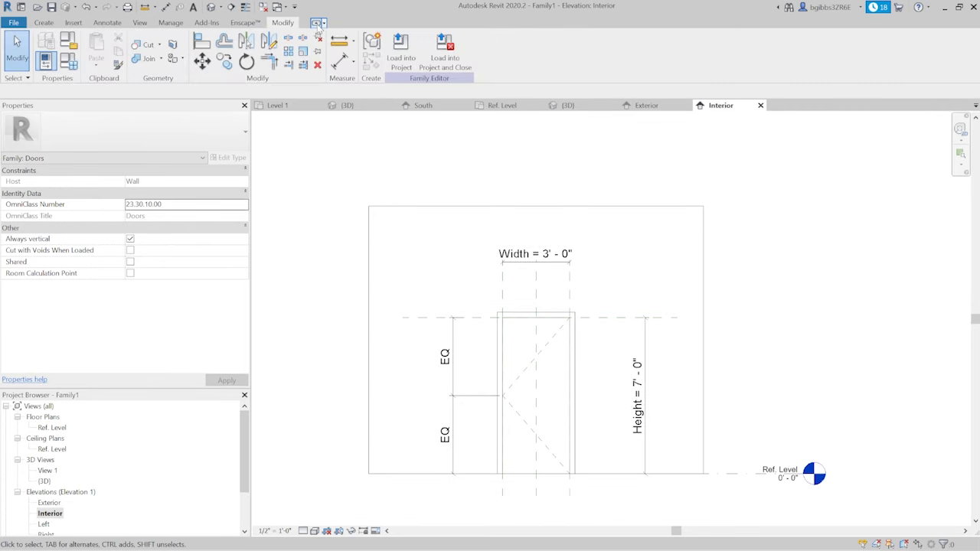
{"action": "scroll", "coordinate": [524, 365], "scroll_direction": "up", "scroll_amount": 2}
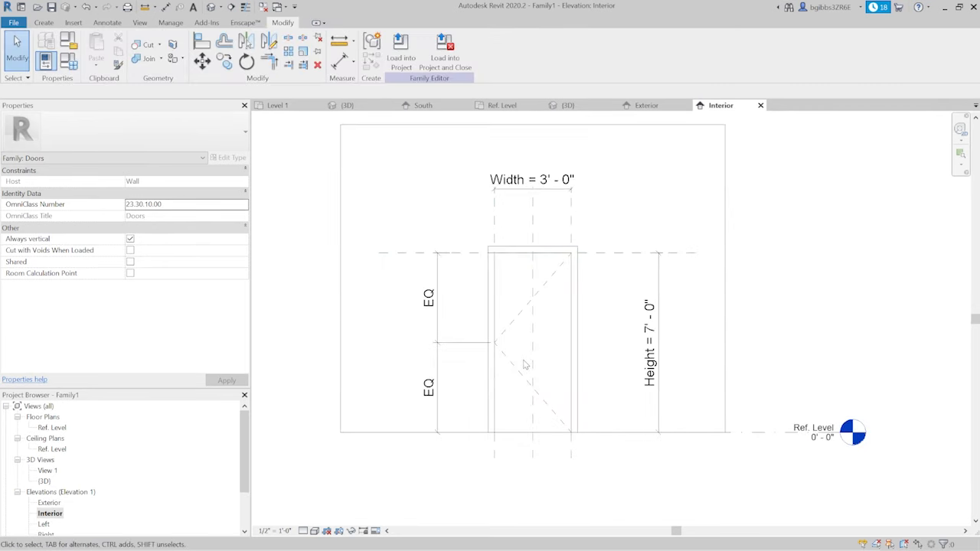
{"action": "middle_click_drag", "start_coordinate": [525, 361], "coordinate": [514, 398]}
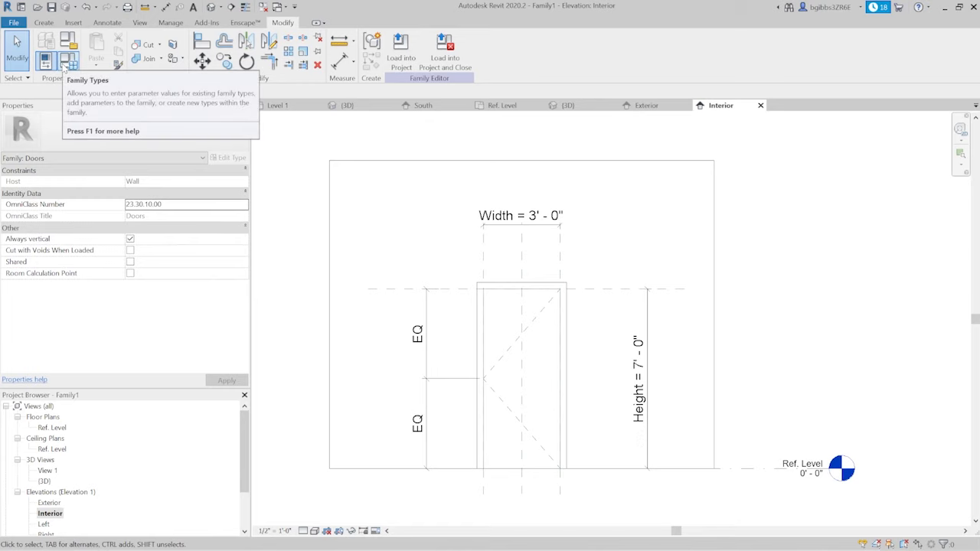
- Bring up the door family's Family Types and widen the dialog so the parameter columns are readable
{"action": "left_click", "coordinate": [68, 64]}
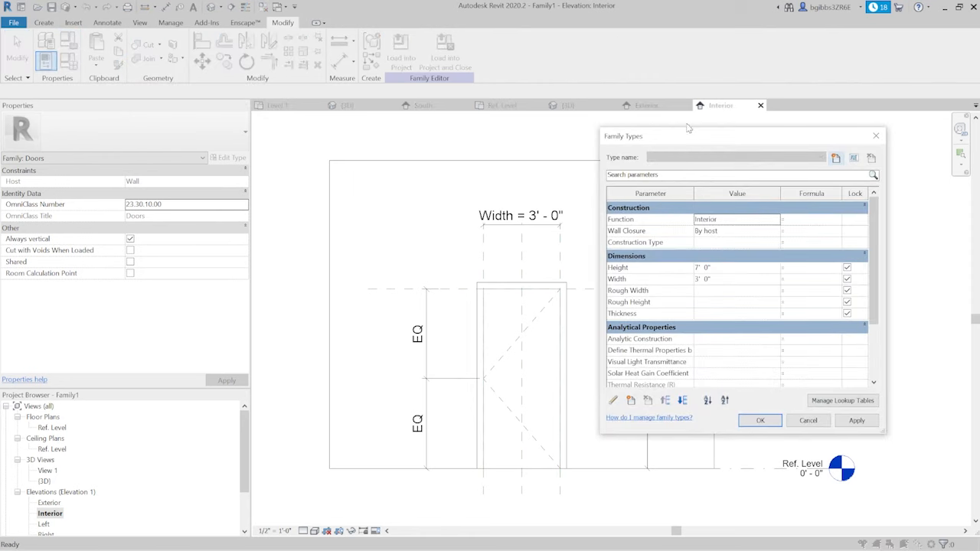
{"action": "left_click_drag", "start_coordinate": [663, 136], "coordinate": [434, 122]}
{"action": "left_click_drag", "start_coordinate": [658, 224], "coordinate": [751, 231]}
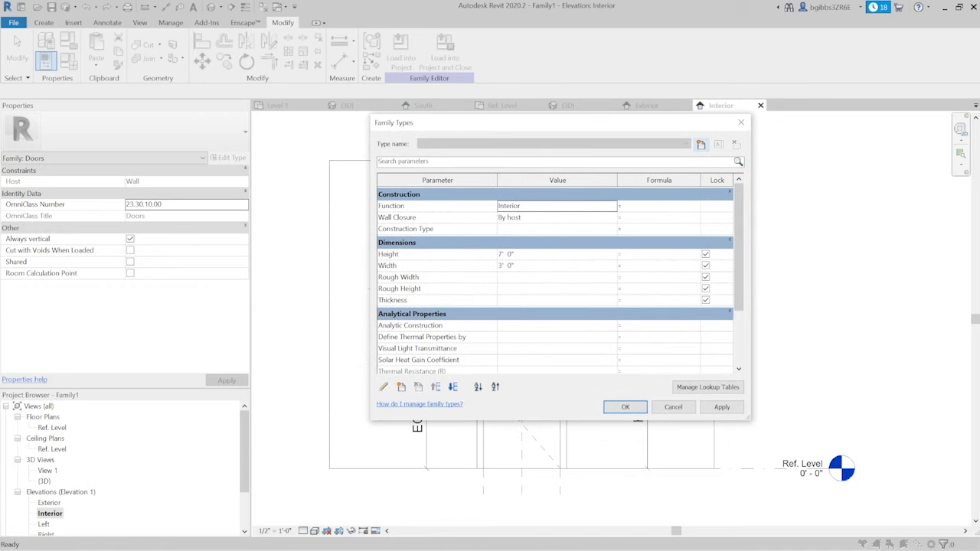
- Review the construction, dimension, analytical, IFC and frame parameters of the door family, then close Family Types without changes
{"action": "left_click", "coordinate": [700, 144]}
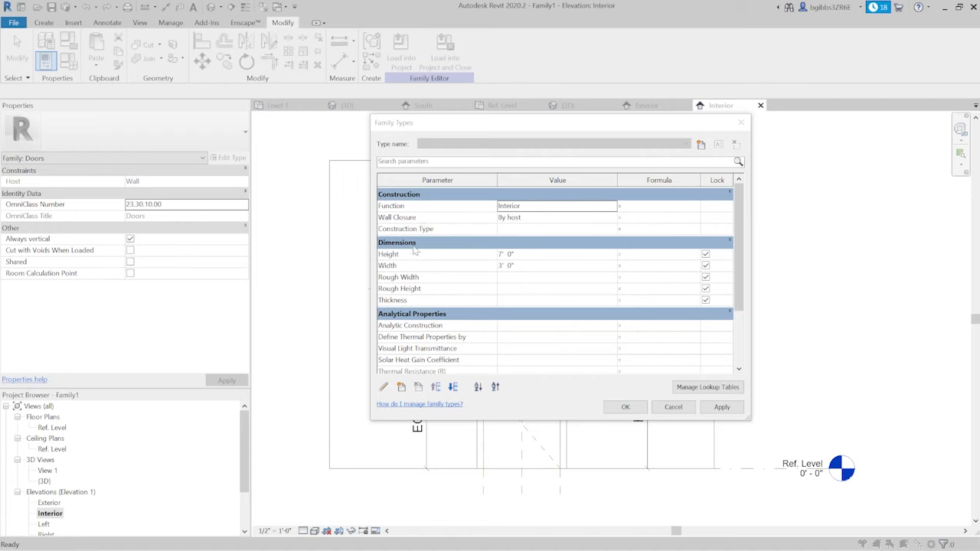
{"action": "scroll", "coordinate": [443, 304], "scroll_direction": "down", "scroll_amount": 5}
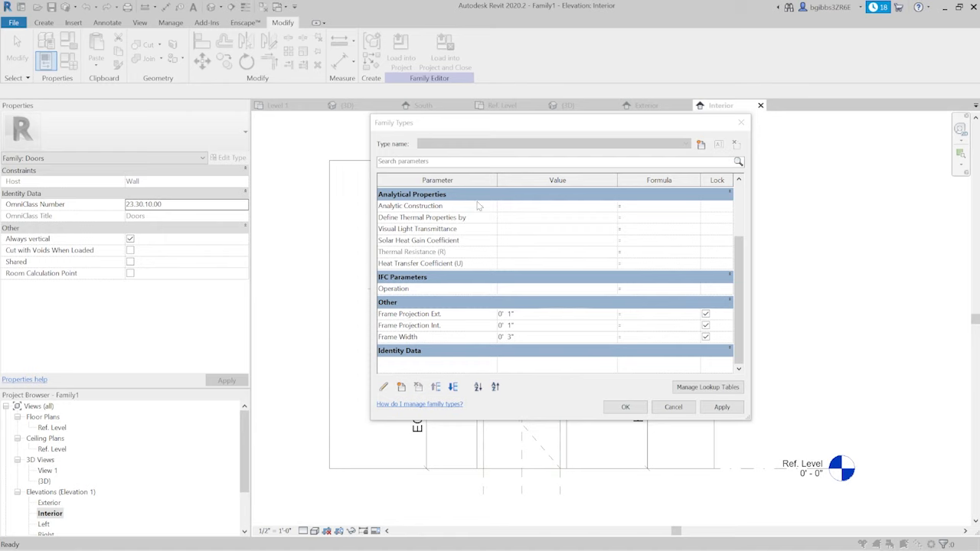
{"action": "scroll", "coordinate": [477, 280], "scroll_direction": "up", "scroll_amount": 5}
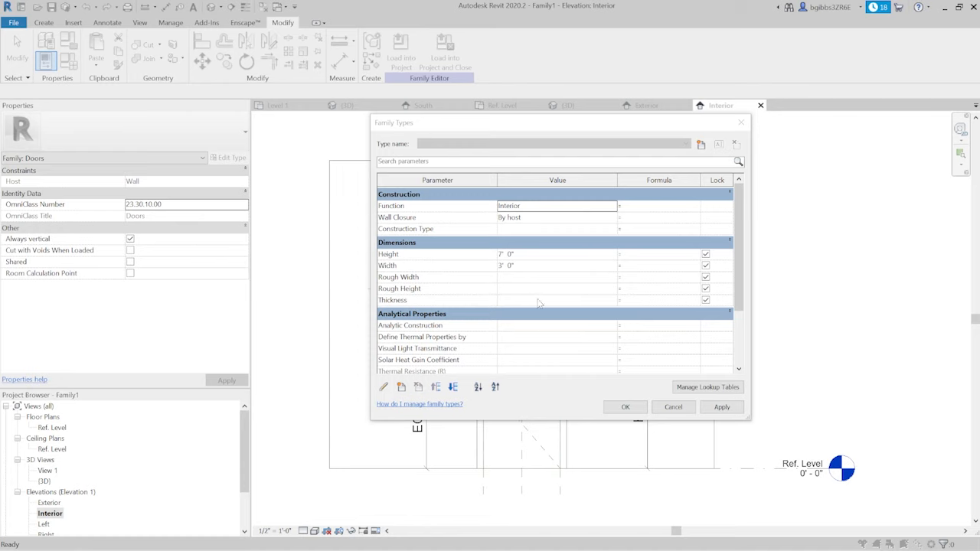
{"action": "left_click_drag", "start_coordinate": [738, 296], "coordinate": [740, 332]}
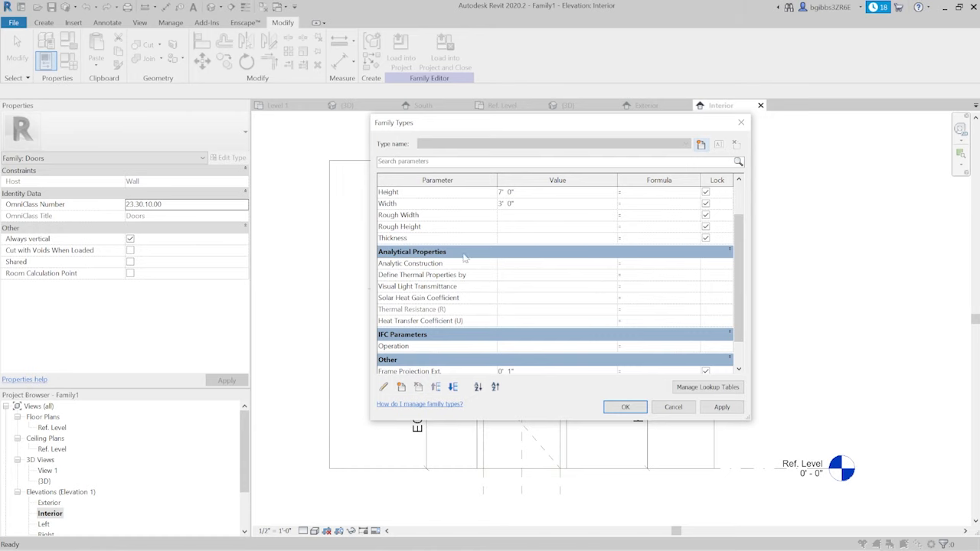
{"action": "scroll", "coordinate": [736, 287], "scroll_direction": "down", "scroll_amount": 3}
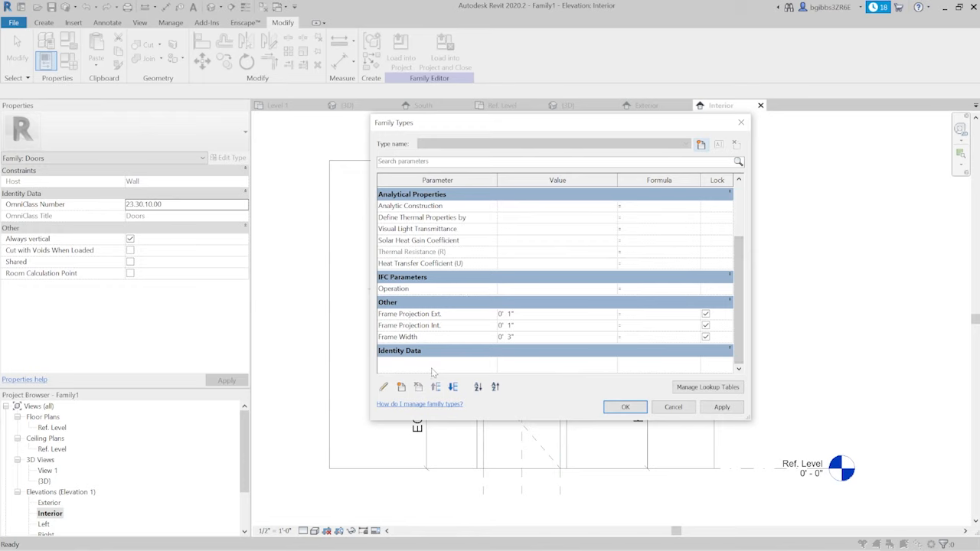
{"action": "left_click_drag", "start_coordinate": [740, 348], "coordinate": [741, 268]}
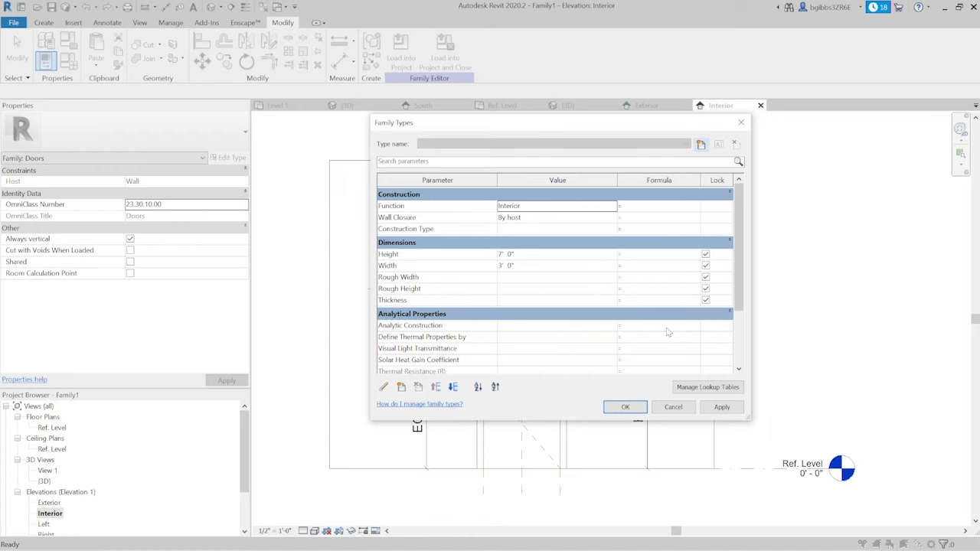
{"action": "scroll", "coordinate": [746, 287], "scroll_direction": "down", "scroll_amount": 2}
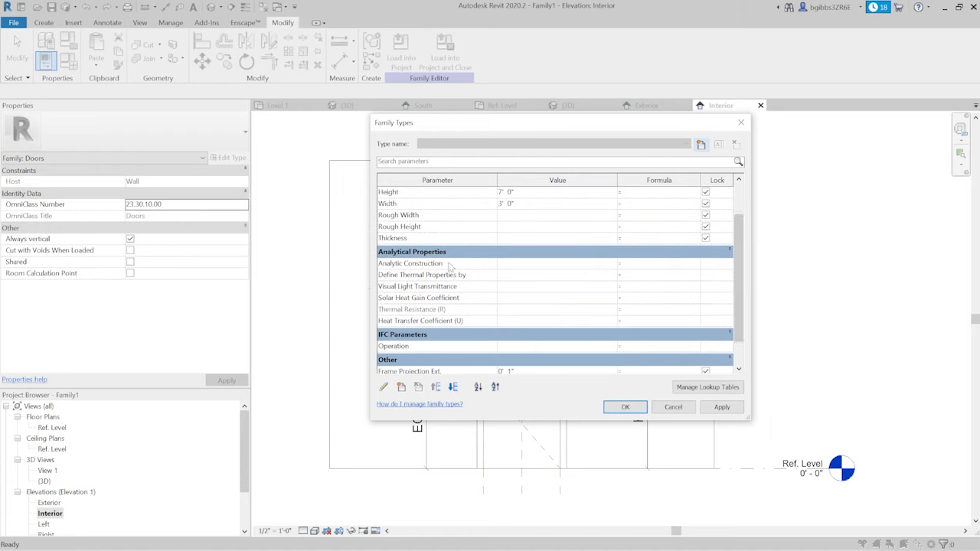
{"action": "scroll", "coordinate": [447, 266], "scroll_direction": "up", "scroll_amount": 3}
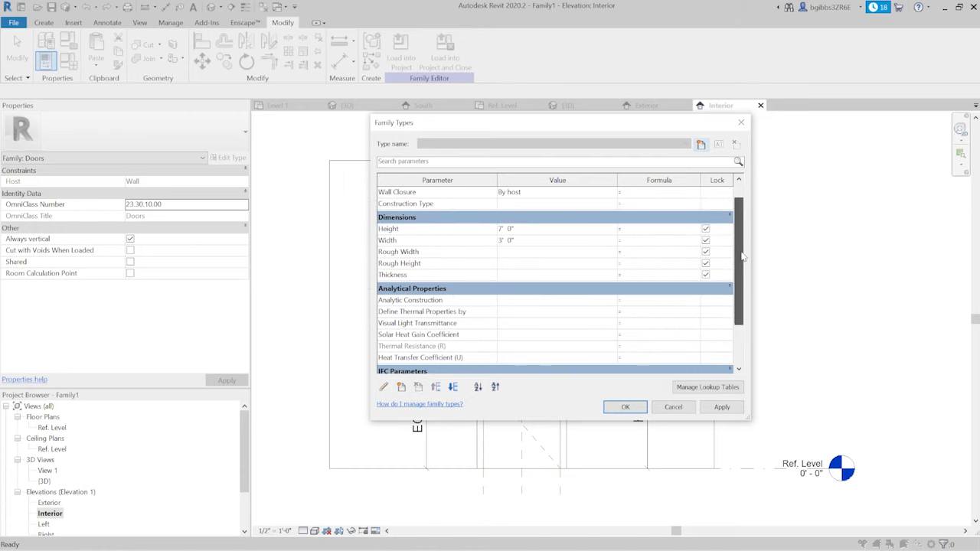
{"action": "left_click", "coordinate": [673, 407]}
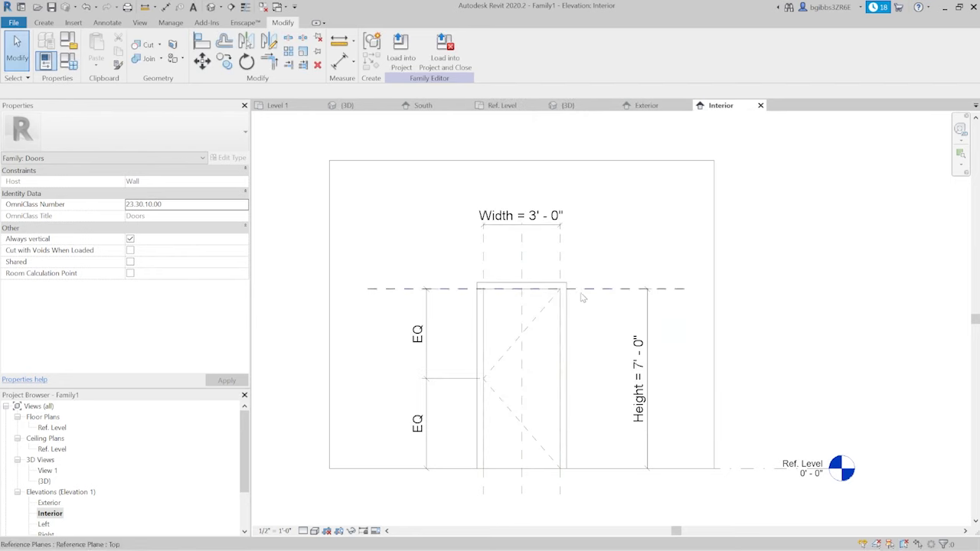
{"action": "middle_click_drag", "start_coordinate": [662, 342], "coordinate": [691, 306]}
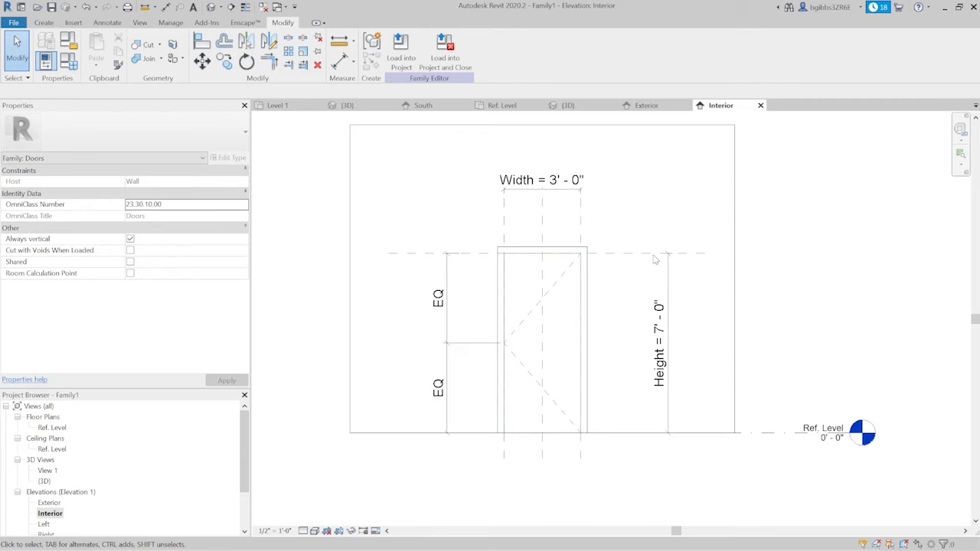
- Shade the 3D view and examine the door frame and its host wall from different angles
{"action": "left_click", "coordinate": [588, 105]}
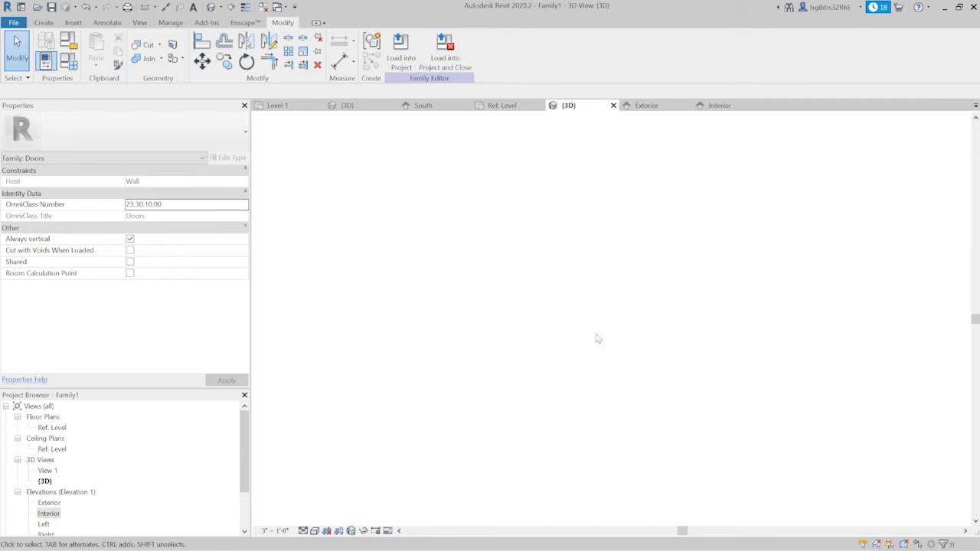
{"action": "scroll", "coordinate": [453, 274], "scroll_direction": "down", "scroll_amount": 2}
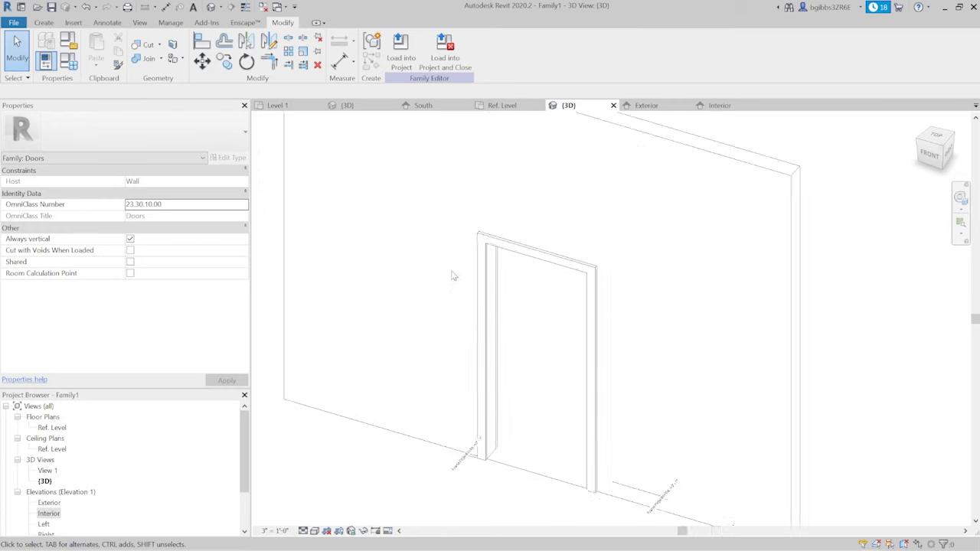
{"action": "left_click", "coordinate": [314, 531]}
{"action": "left_click", "coordinate": [334, 483]}
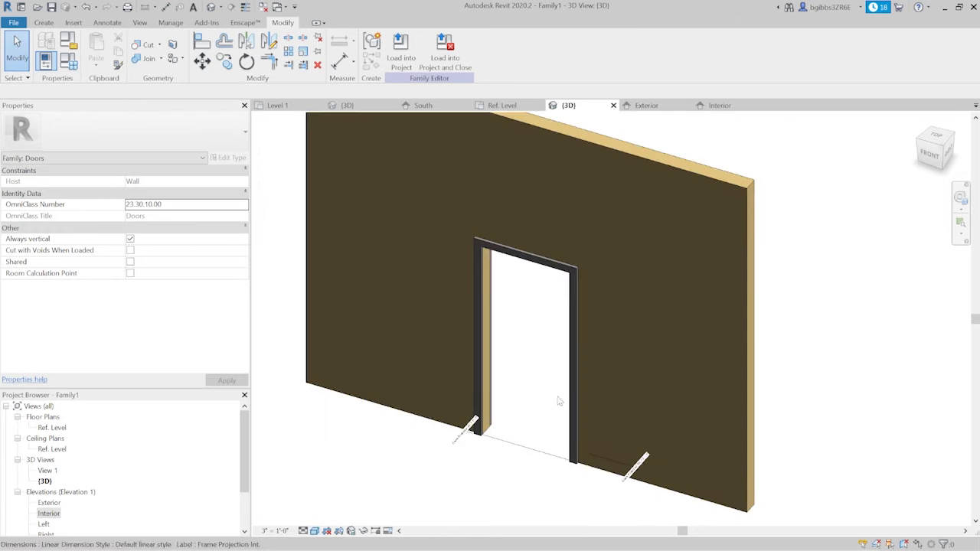
{"action": "middle_click_drag", "start_coordinate": [559, 401], "coordinate": [684, 253], "text": "shift"}
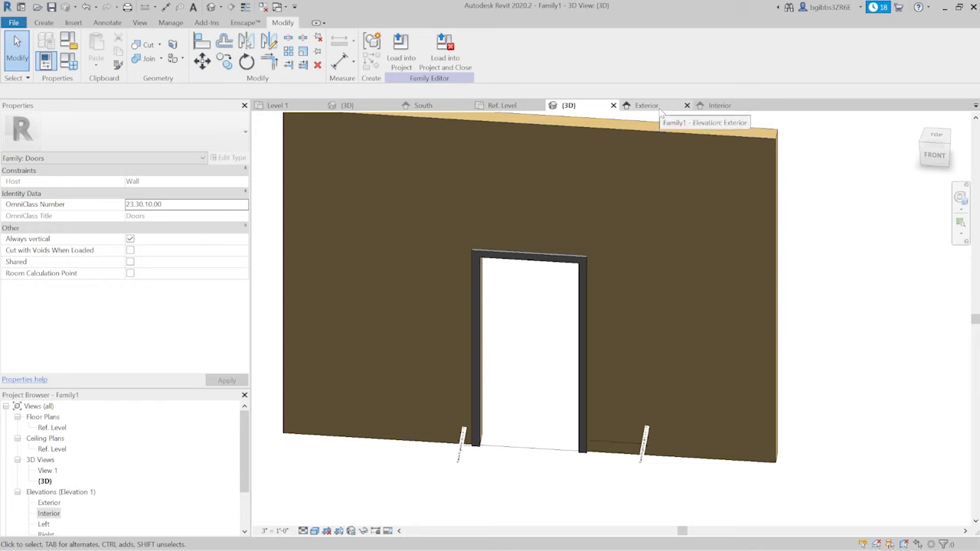
- Start an extrusion in the Exterior elevation and sketch a 3'-0" by 7'-0" rectangle over the door opening
{"action": "left_click", "coordinate": [660, 109]}
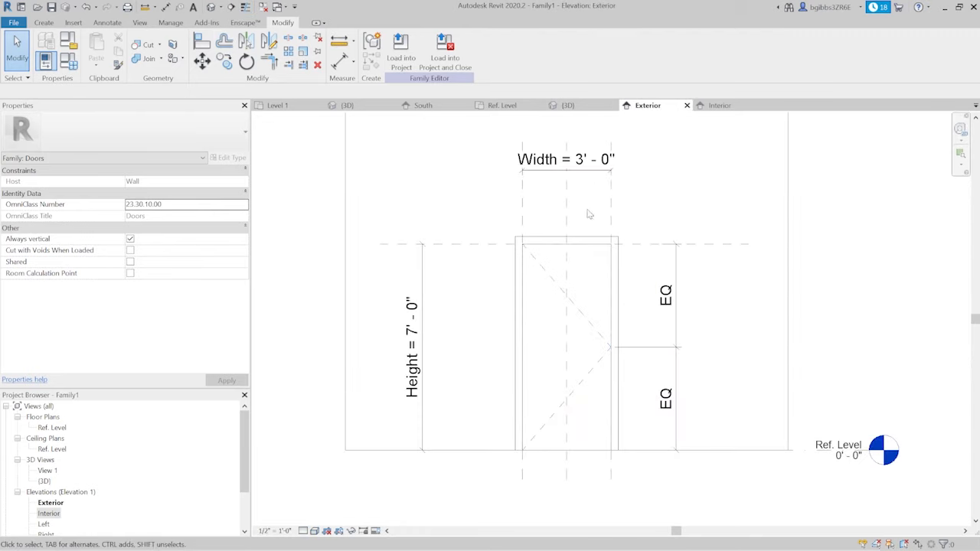
{"action": "middle_click_drag", "start_coordinate": [475, 224], "coordinate": [437, 237]}
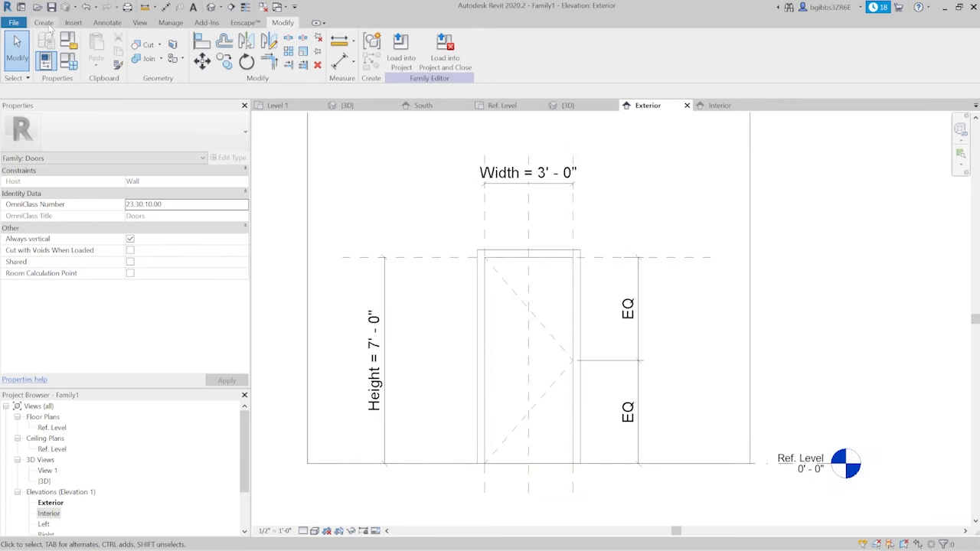
{"action": "left_click", "coordinate": [46, 23]}
{"action": "left_click", "coordinate": [99, 47]}
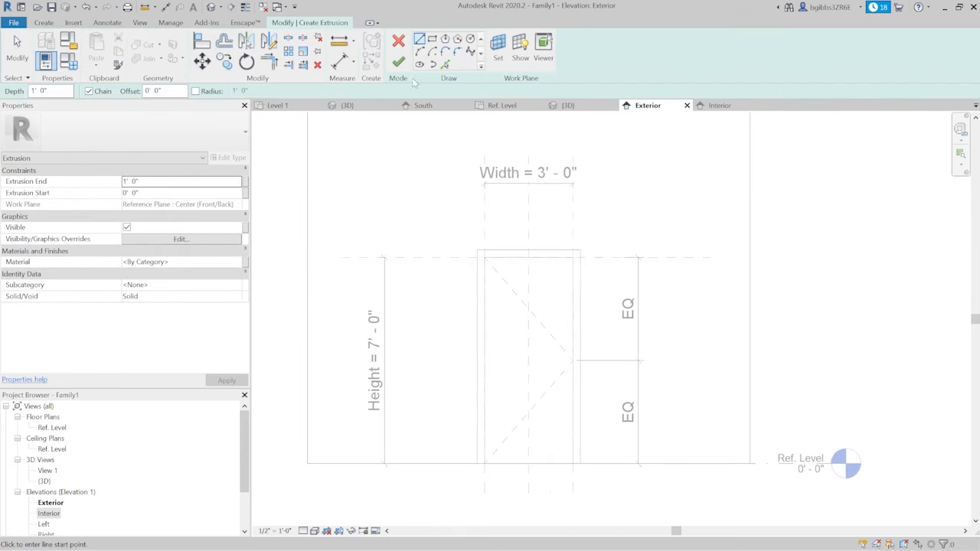
{"action": "left_click", "coordinate": [432, 39]}
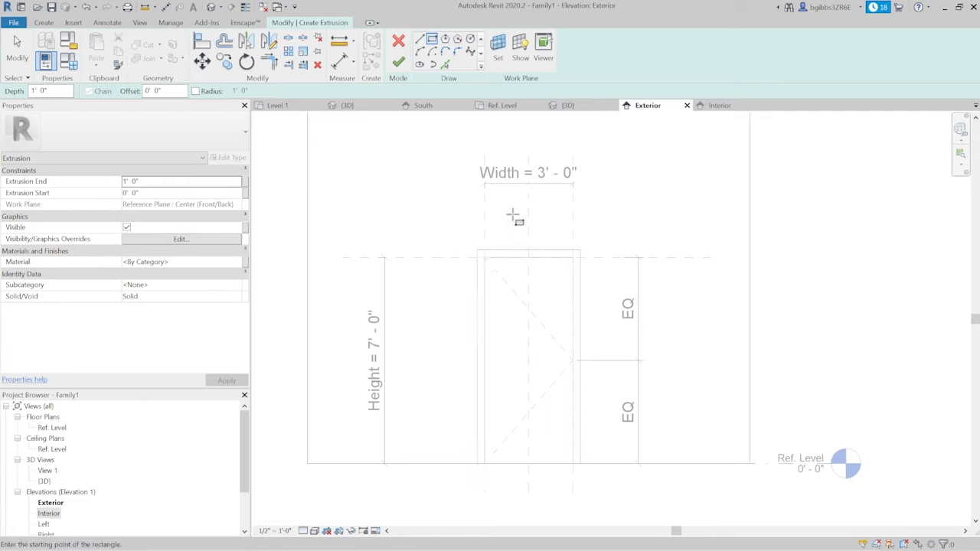
{"action": "left_click", "coordinate": [484, 258]}
{"action": "left_click", "coordinate": [573, 464]}
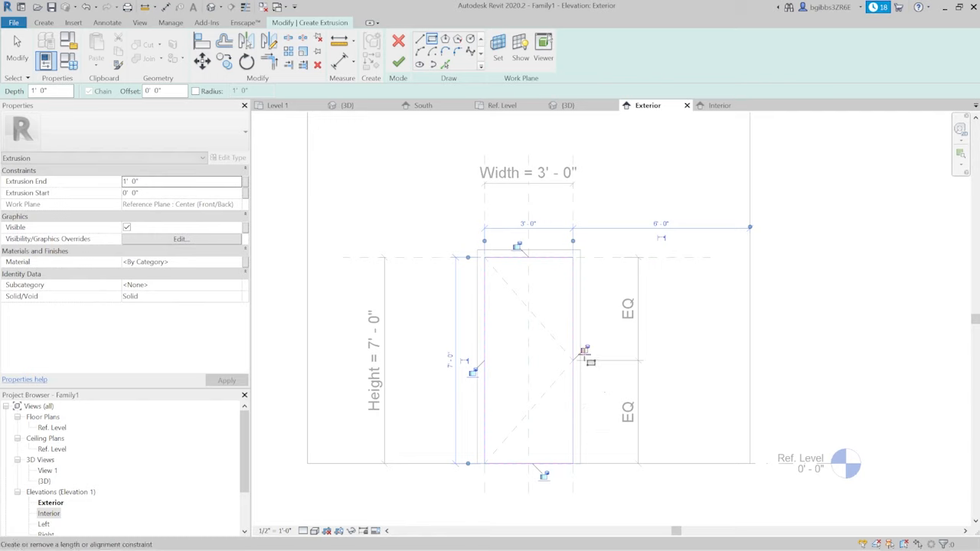
- Lock the rectangle's edges to the reference planes and Ref. Level that bound the door opening
{"action": "left_click", "coordinate": [518, 246]}
{"action": "left_click", "coordinate": [473, 375]}
{"action": "left_click", "coordinate": [544, 476]}
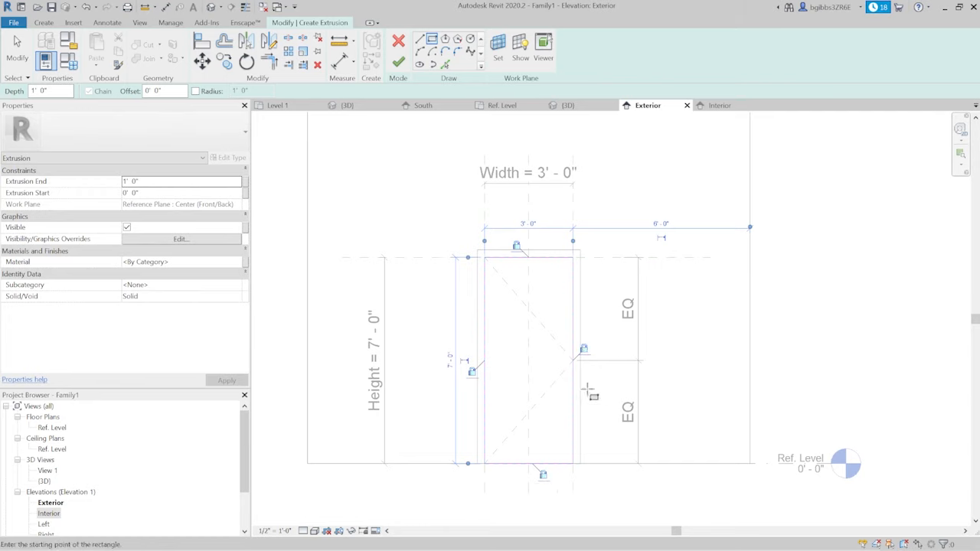
- Check the Height and Width parameters in Family Types and close it without changes
{"action": "key", "text": "f"}
{"action": "key", "text": "t"}
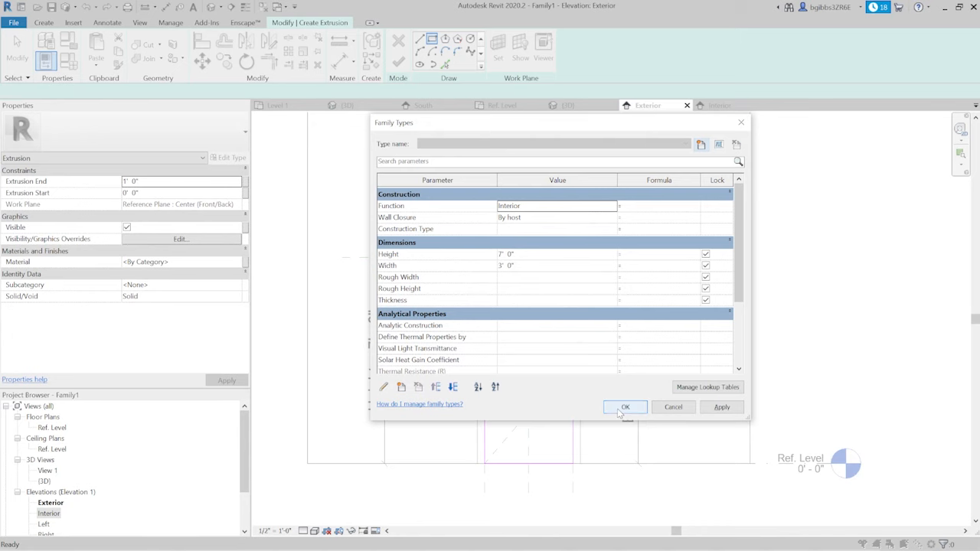
{"action": "left_click", "coordinate": [624, 407]}
- Select a side edge and the full chain of the panel sketch to examine its alignment locks
{"action": "scroll", "coordinate": [578, 337], "scroll_direction": "up", "scroll_amount": 1}
{"action": "key", "text": "Escape"}
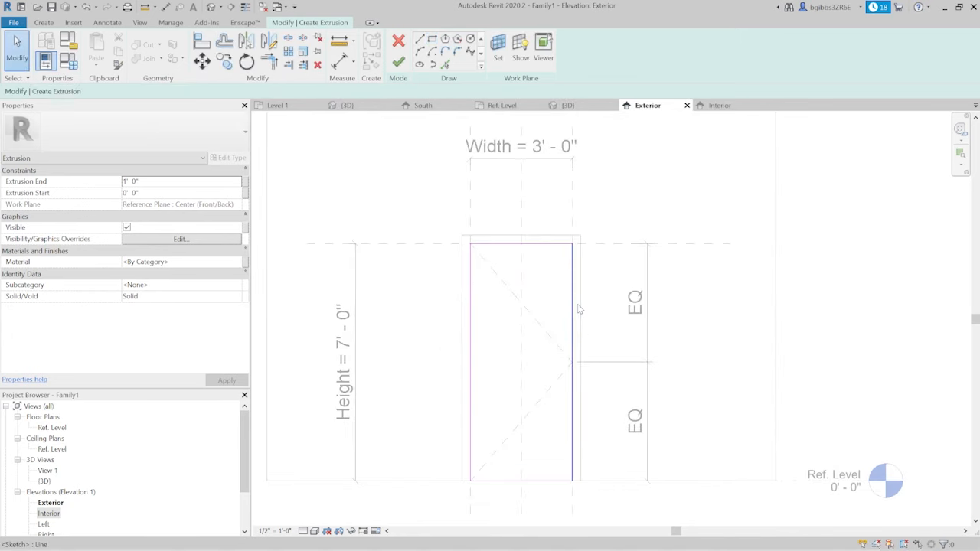
{"action": "left_click", "coordinate": [575, 308]}
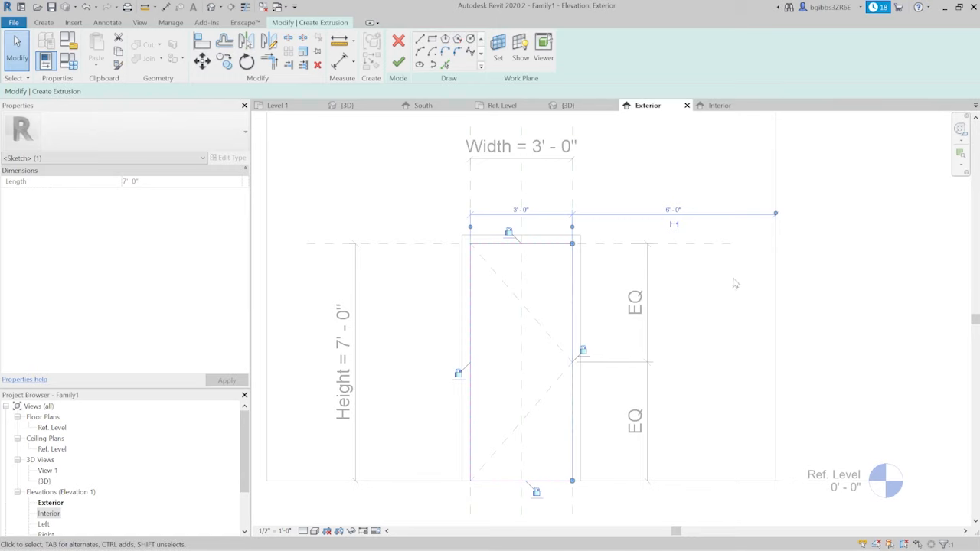
{"action": "scroll", "coordinate": [733, 284], "scroll_direction": "down", "scroll_amount": 1}
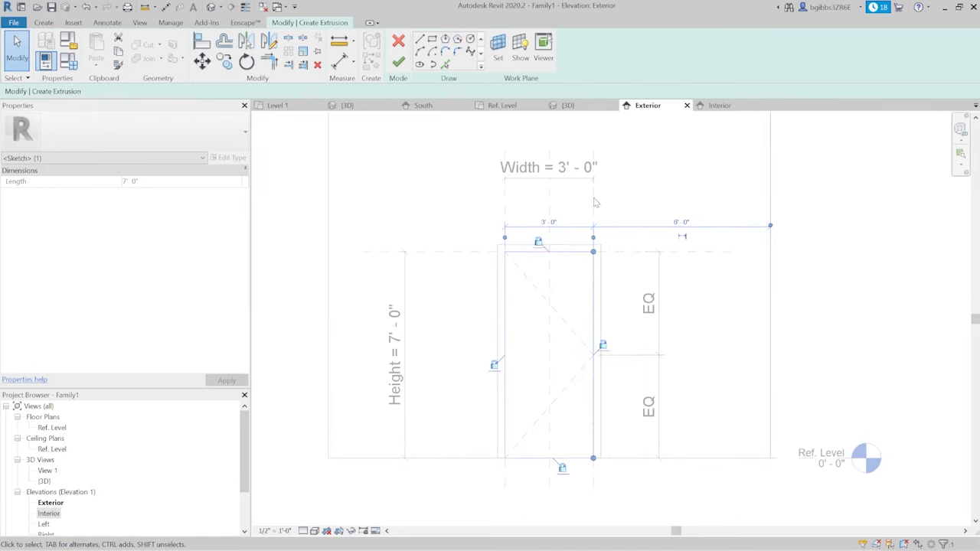
{"action": "left_click", "coordinate": [612, 313]}
{"action": "key", "text": "Tab"}
{"action": "left_click", "coordinate": [594, 283]}
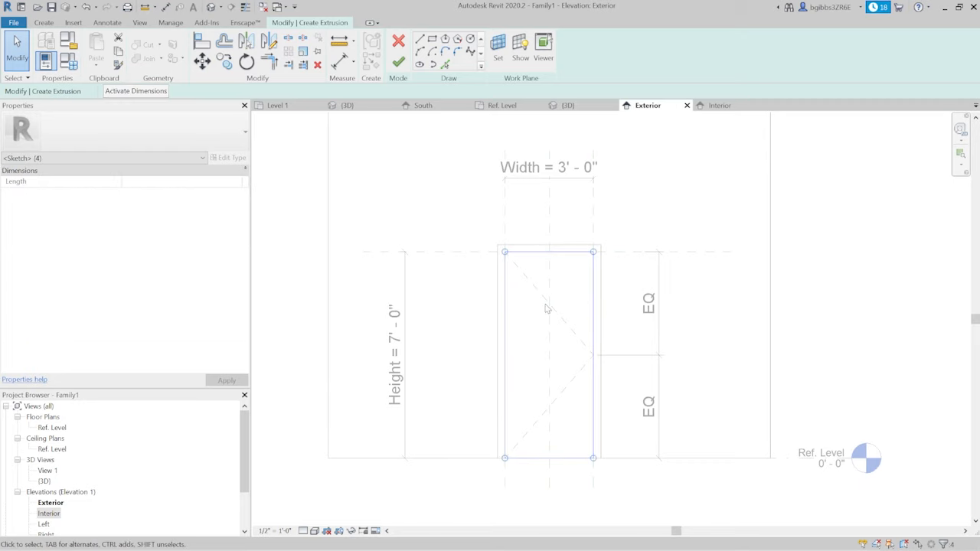
{"action": "middle_click_drag", "start_coordinate": [648, 327], "coordinate": [627, 333]}
{"action": "left_click", "coordinate": [627, 333]}
{"action": "left_click", "coordinate": [572, 282]}
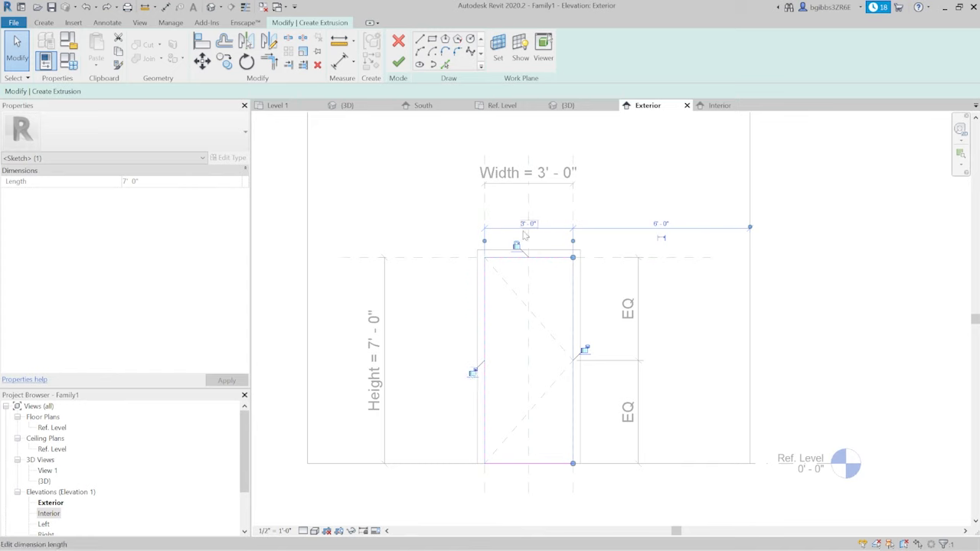
{"action": "left_click", "coordinate": [656, 189]}
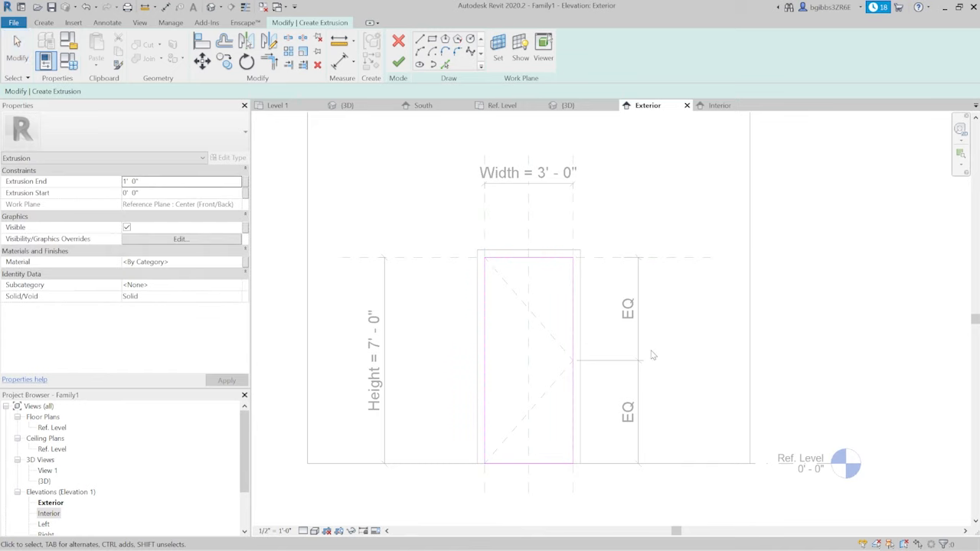
- Align and lock the rectangle's side, bottom and top edges to the Width planes, Ref. Level and Top reference plane
{"action": "key", "text": "a"}
{"action": "key", "text": "l"}
{"action": "left_click", "coordinate": [568, 222]}
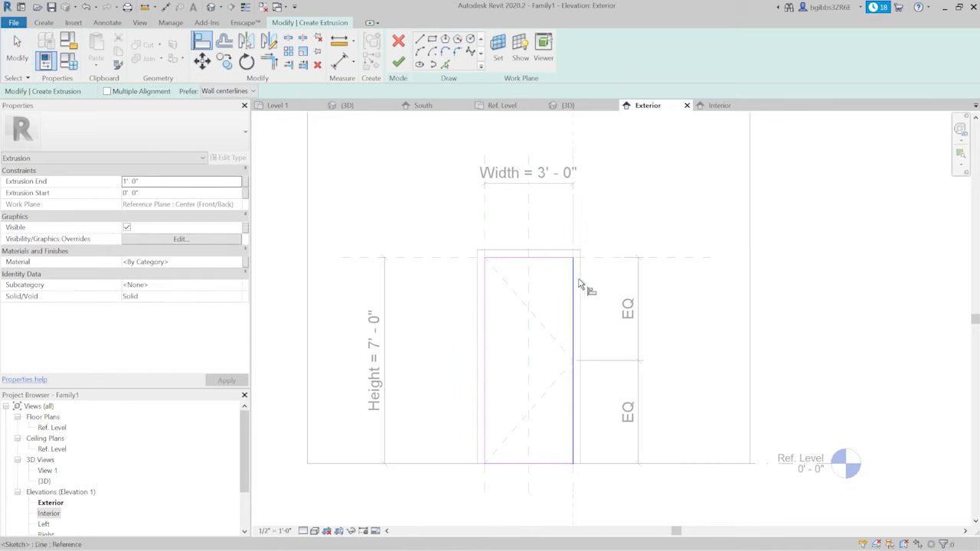
{"action": "left_click", "coordinate": [565, 313]}
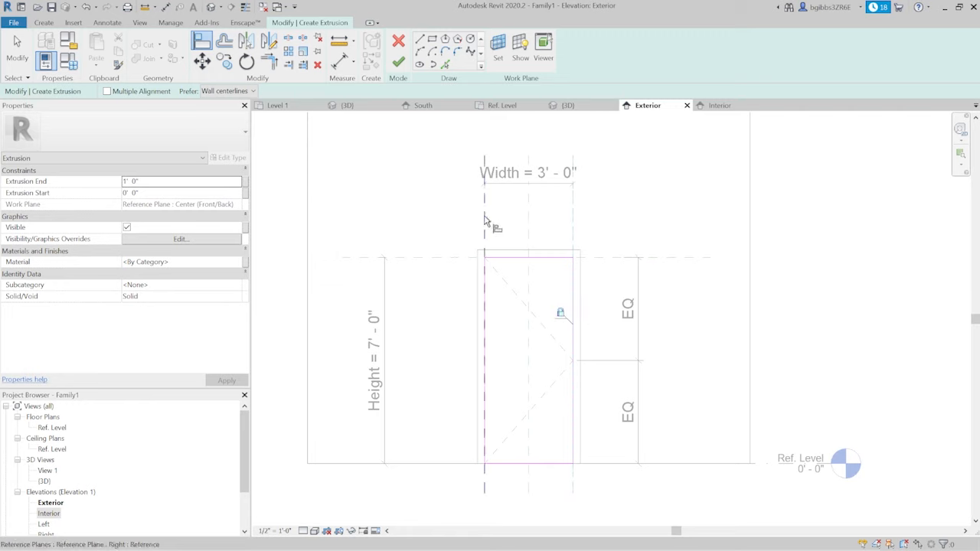
{"action": "left_click", "coordinate": [485, 244]}
{"action": "left_click", "coordinate": [487, 333]}
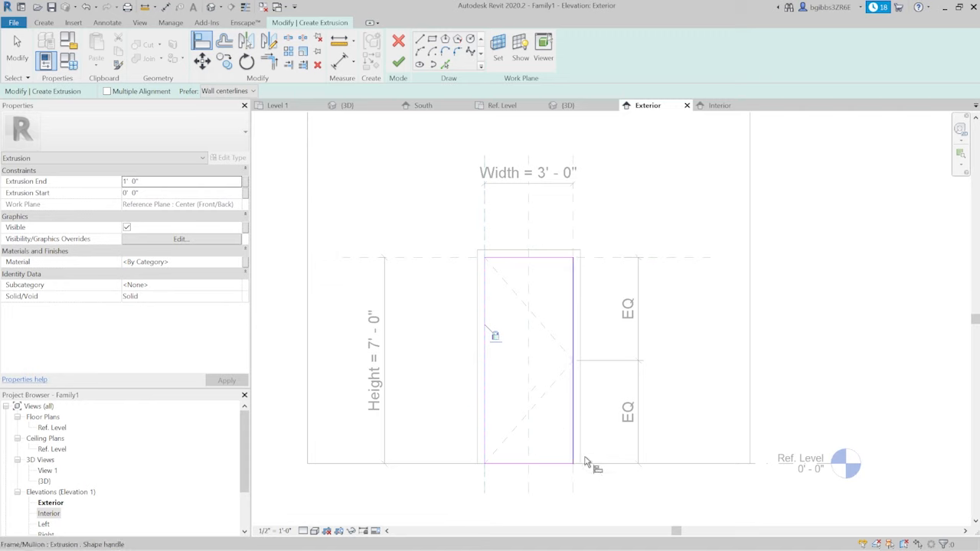
{"action": "left_click", "coordinate": [705, 462]}
{"action": "left_click", "coordinate": [539, 462]}
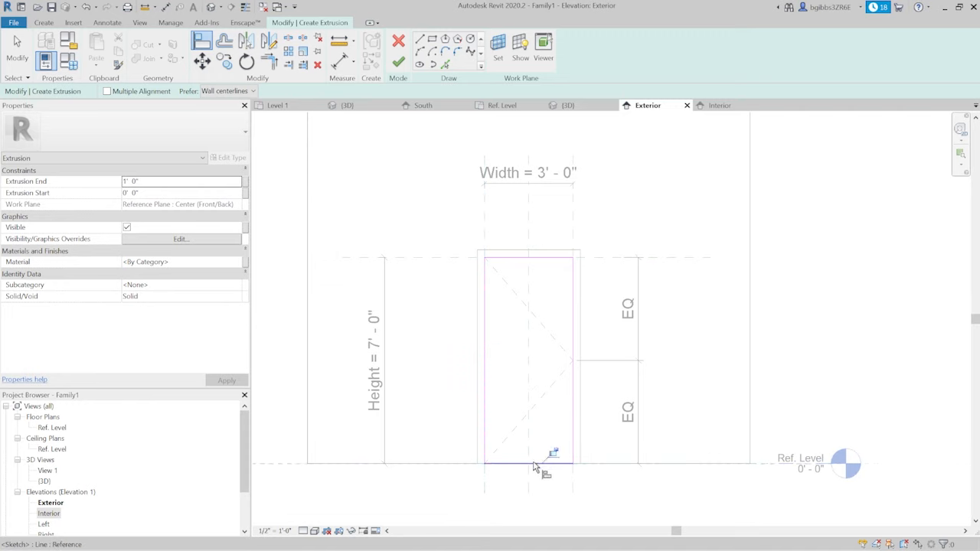
{"action": "left_click", "coordinate": [666, 259]}
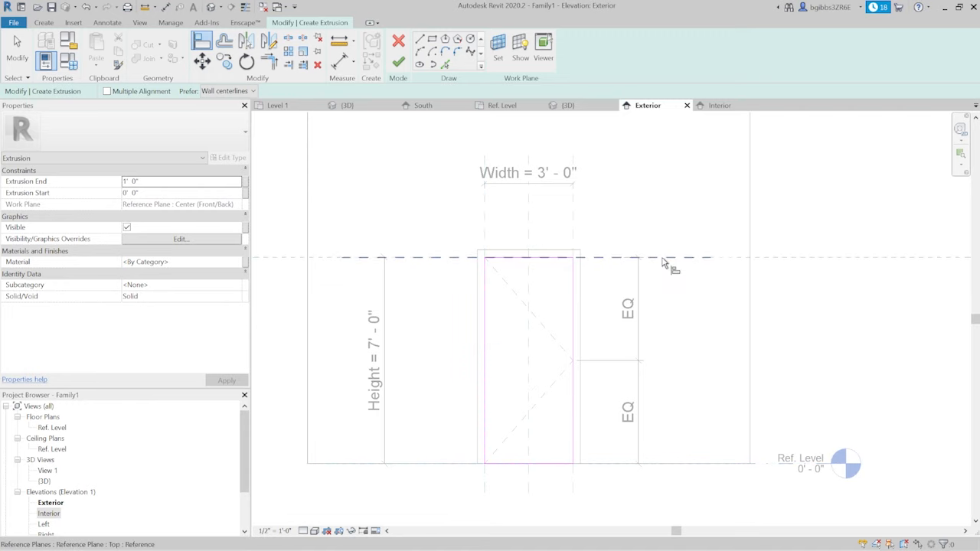
{"action": "left_click", "coordinate": [538, 258]}
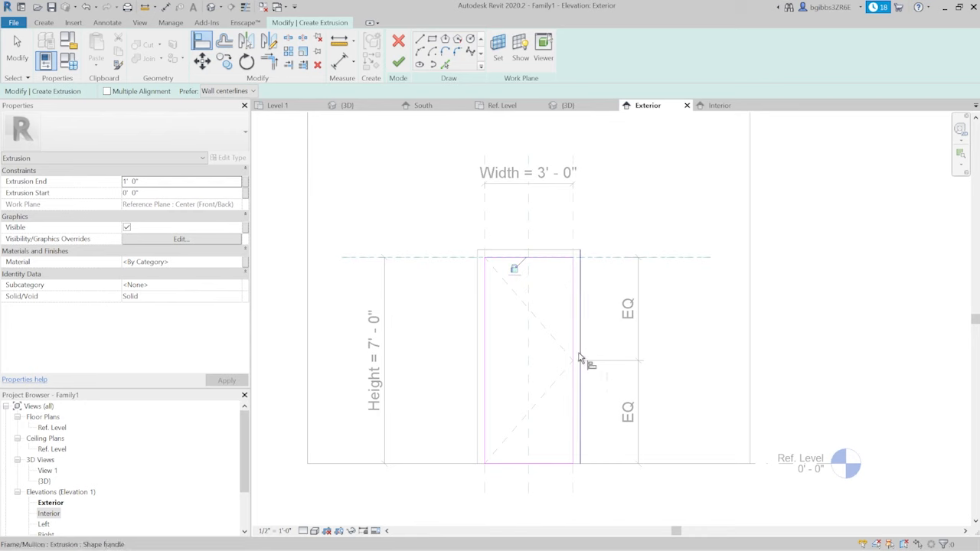
- Associate the extrusion's material with a new type-based family parameter named "panel" under Materials and Finishes
{"action": "scroll", "coordinate": [518, 333], "scroll_direction": "up", "scroll_amount": 1}
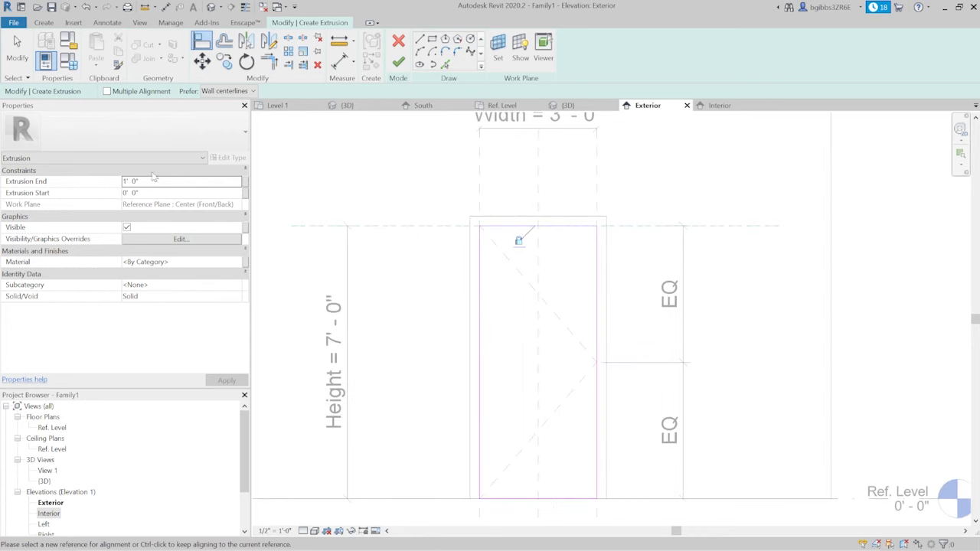
{"action": "scroll", "coordinate": [569, 280], "scroll_direction": "down", "scroll_amount": 2}
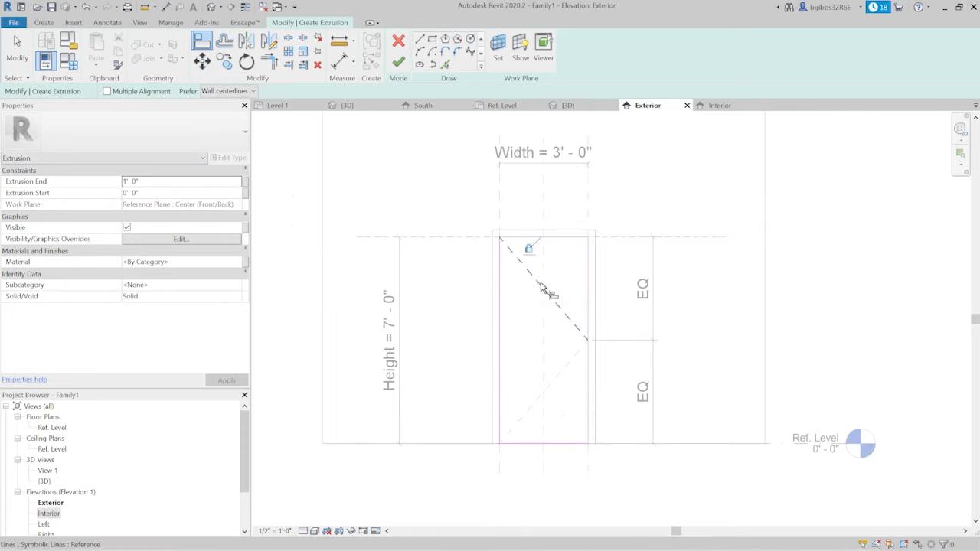
{"action": "scroll", "coordinate": [528, 372], "scroll_direction": "up", "scroll_amount": 1}
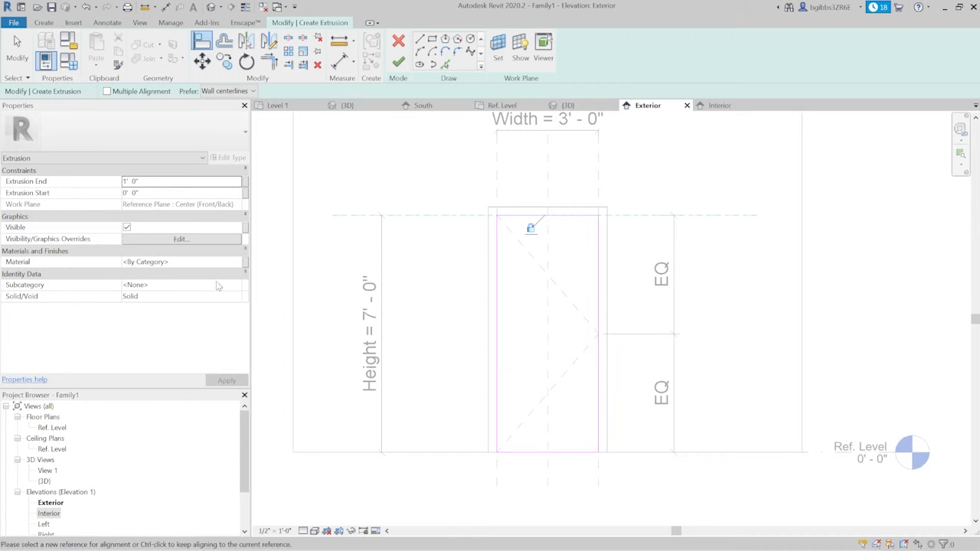
{"action": "left_click", "coordinate": [246, 263]}
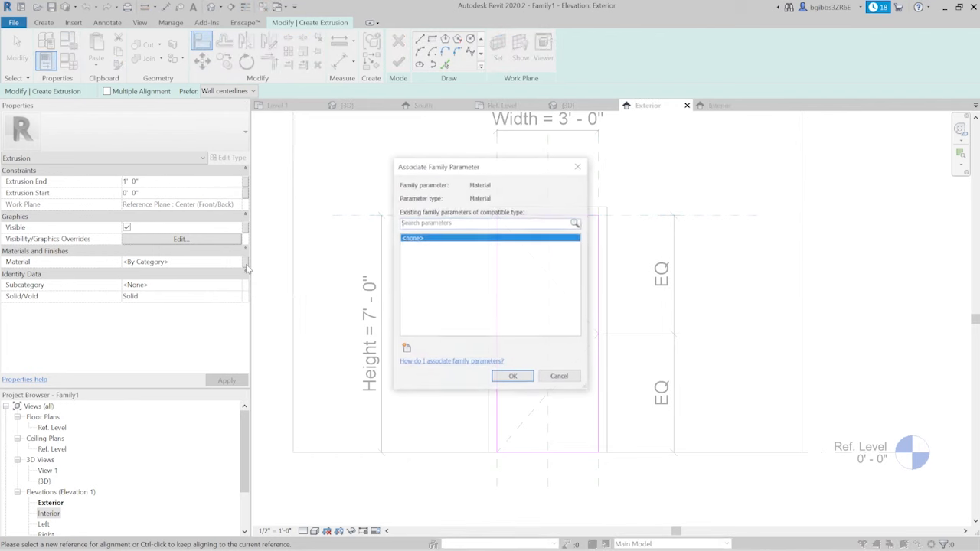
{"action": "left_click", "coordinate": [406, 349]}
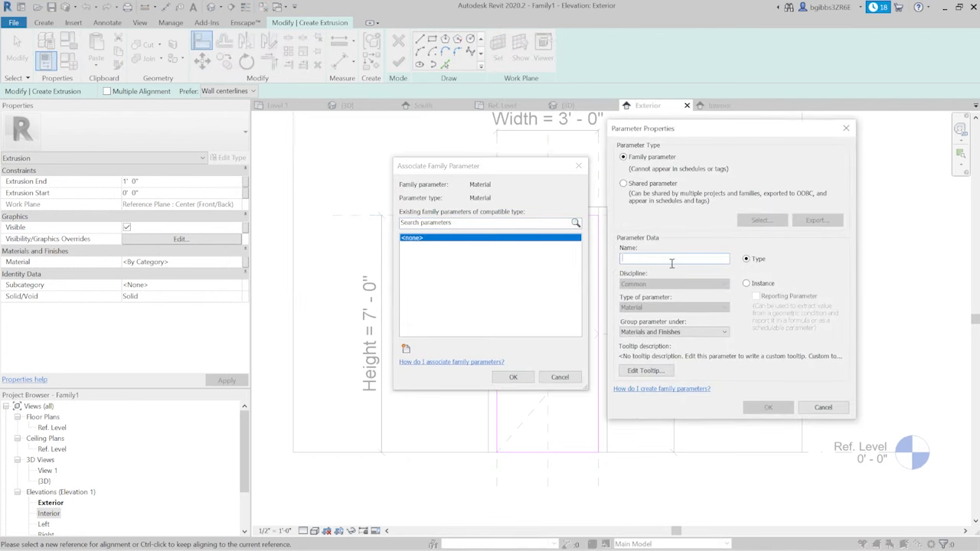
{"action": "type", "text": "panel"}
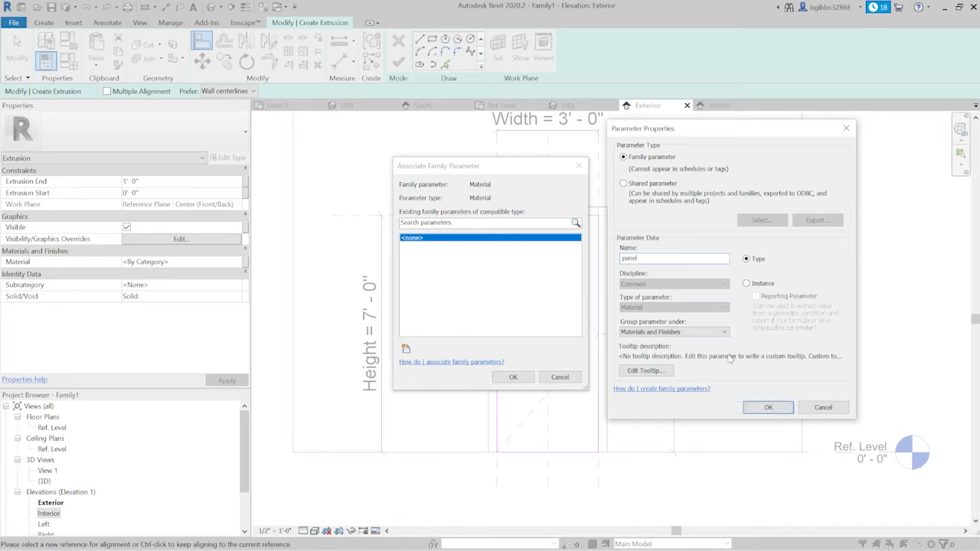
{"action": "left_click", "coordinate": [766, 407]}
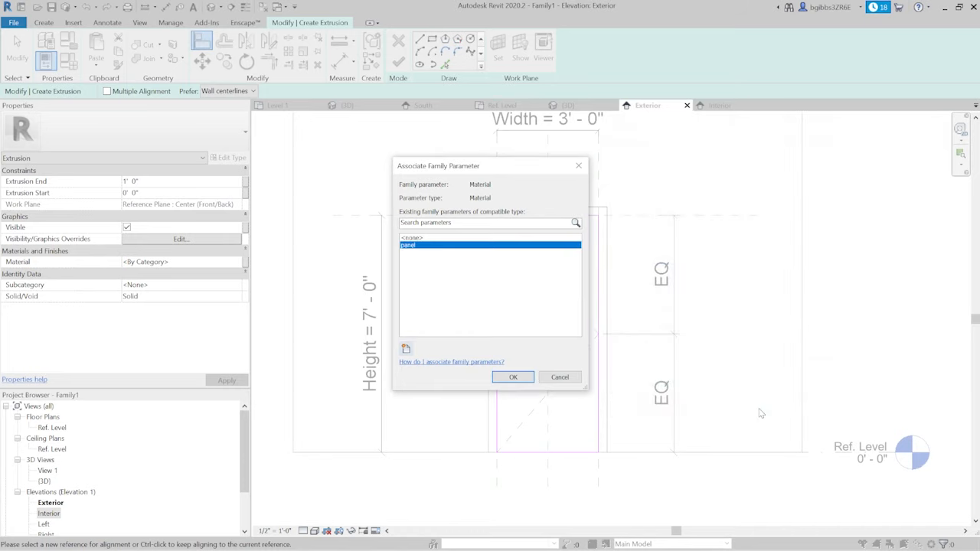
{"action": "left_click", "coordinate": [511, 378]}
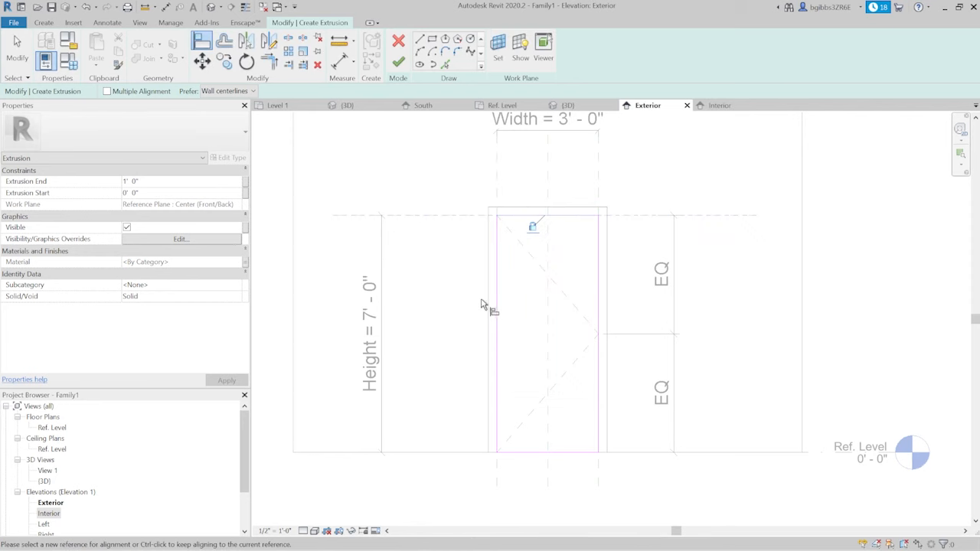
- Assign the extrusion to the Panel subcategory and finish the sketch to create the solid door panel
{"action": "left_click", "coordinate": [540, 302]}
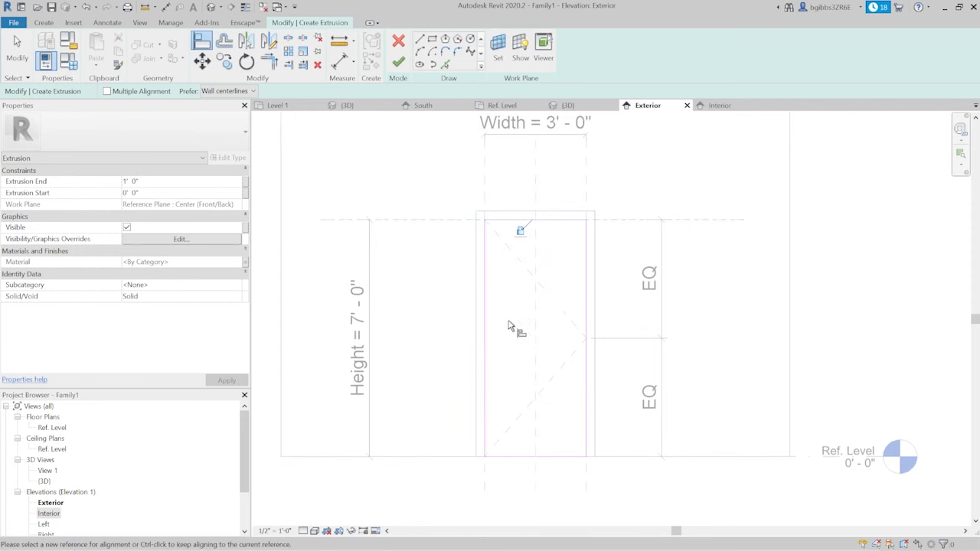
{"action": "left_click", "coordinate": [236, 286]}
{"action": "scroll", "coordinate": [176, 340], "scroll_direction": "down", "scroll_amount": 1}
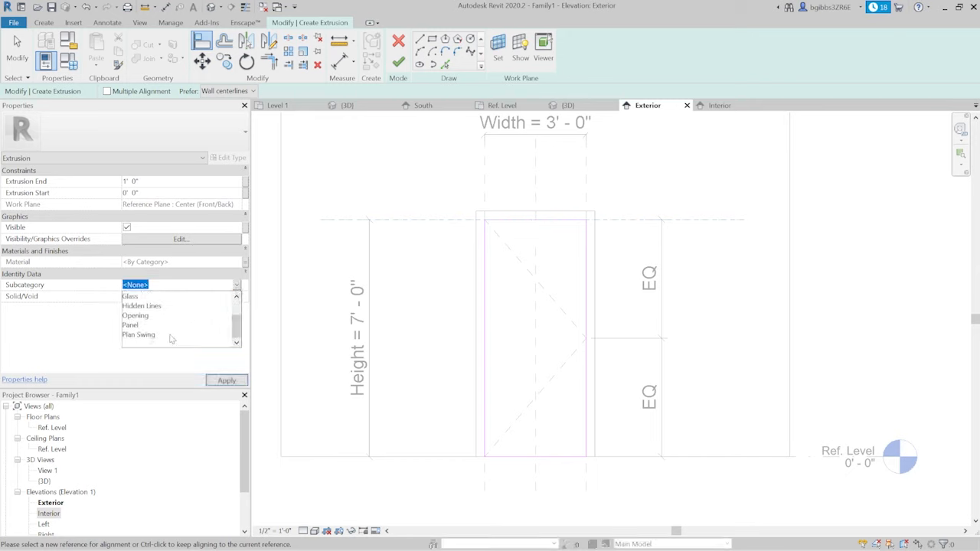
{"action": "left_click", "coordinate": [141, 331]}
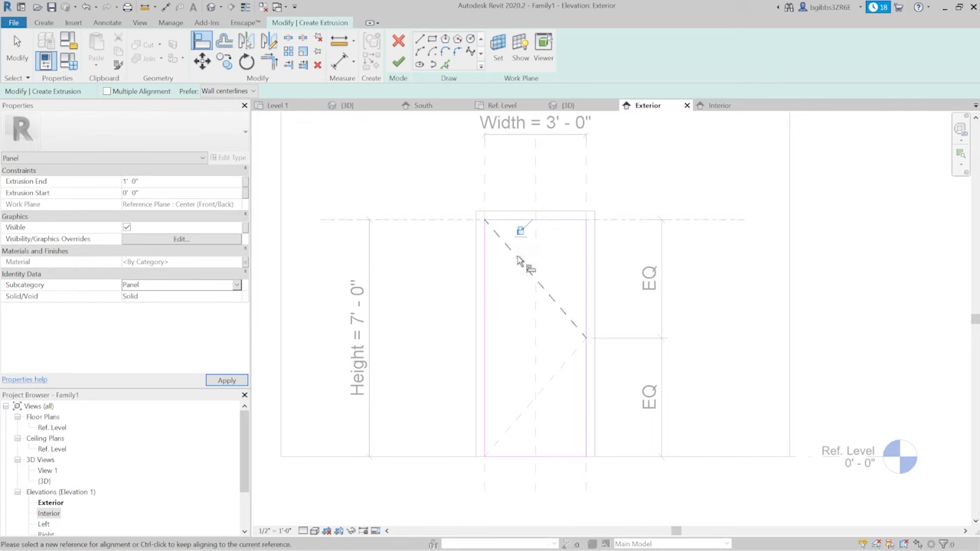
{"action": "left_click", "coordinate": [398, 61]}
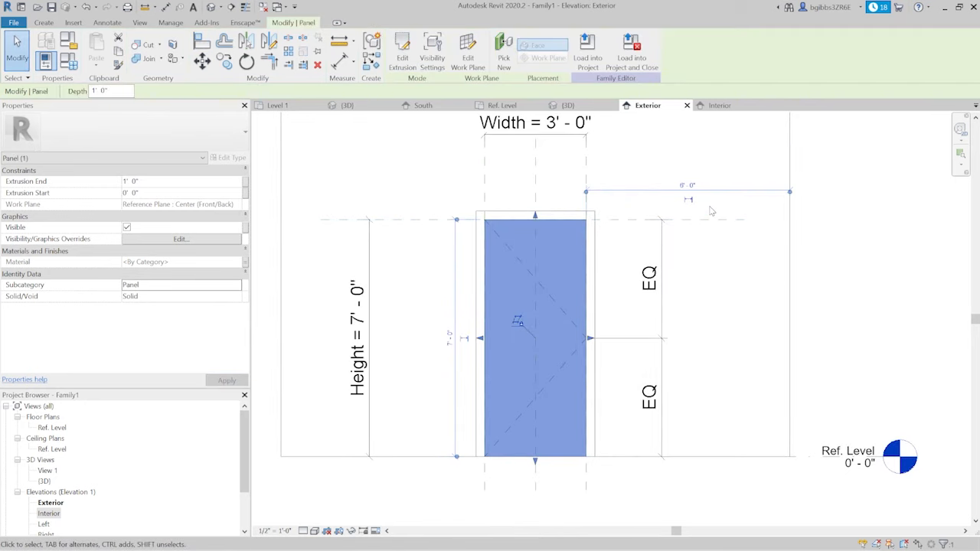
- Check the extruded panel in the 3D view and set the door's Width dimension to 4' in the Exterior elevation
{"action": "left_click", "coordinate": [567, 105]}
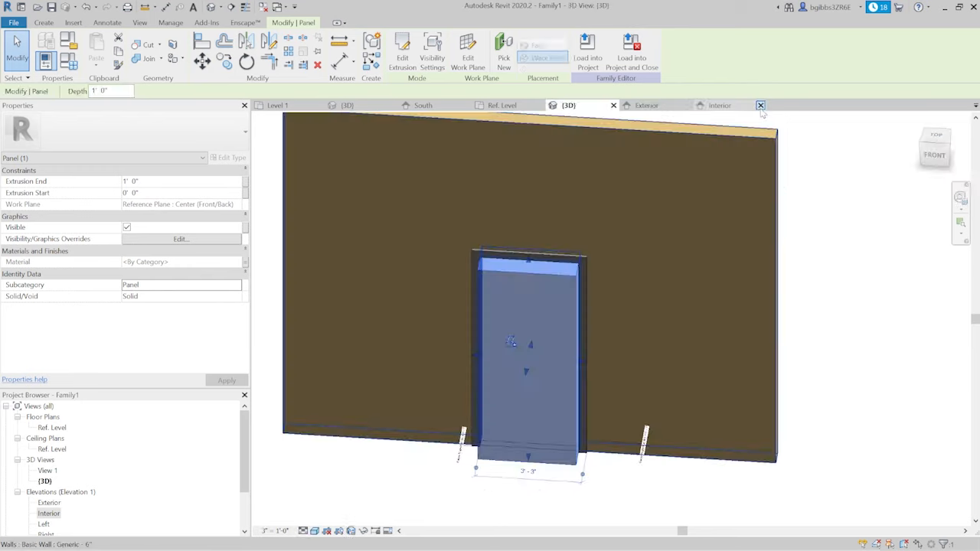
{"action": "middle_click_drag", "start_coordinate": [643, 324], "coordinate": [551, 295], "text": "shift"}
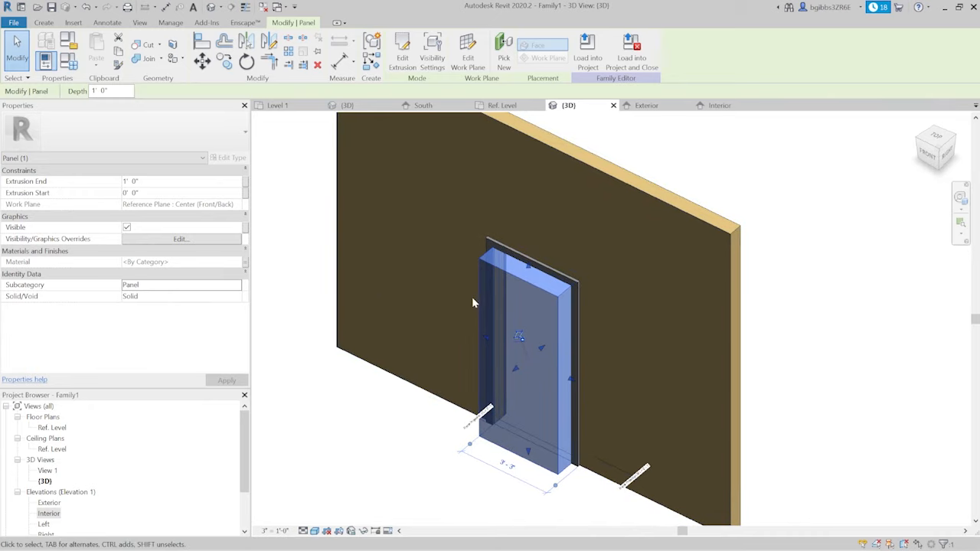
{"action": "middle_click_drag", "start_coordinate": [609, 259], "coordinate": [624, 321], "text": "shift"}
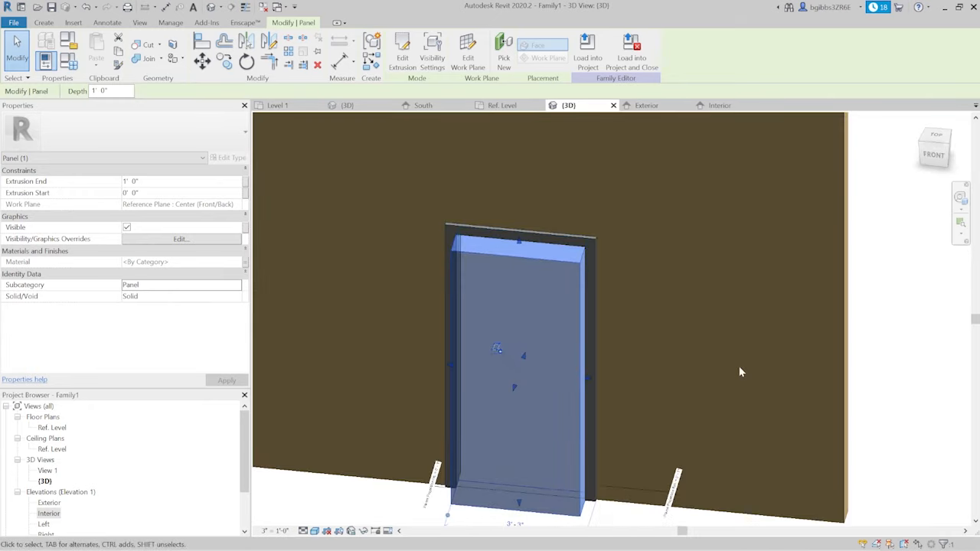
{"action": "scroll", "coordinate": [740, 371], "scroll_direction": "down", "scroll_amount": 1}
{"action": "middle_click_drag", "start_coordinate": [556, 339], "coordinate": [575, 319], "text": "shift"}
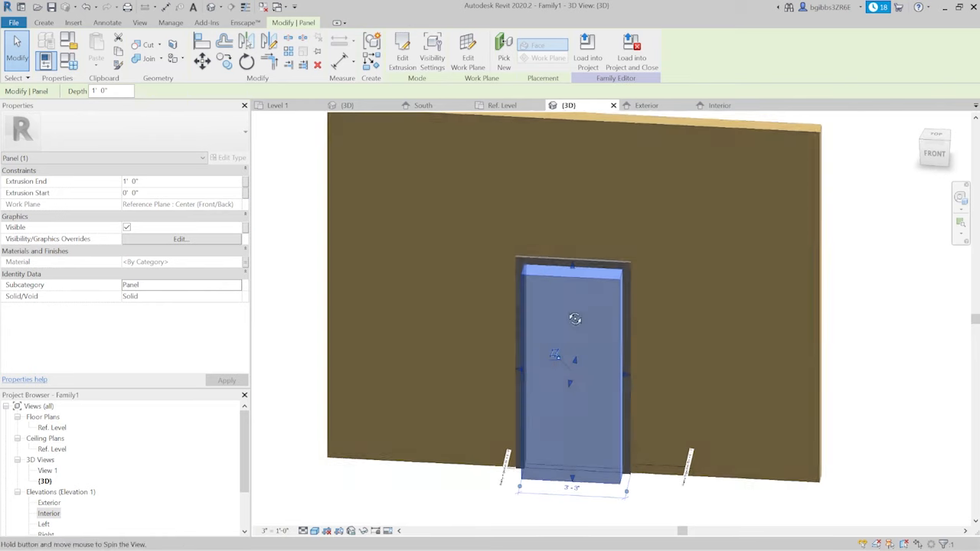
{"action": "left_click", "coordinate": [661, 105]}
{"action": "scroll", "coordinate": [552, 289], "scroll_direction": "down", "scroll_amount": 2}
{"action": "left_click", "coordinate": [562, 200]}
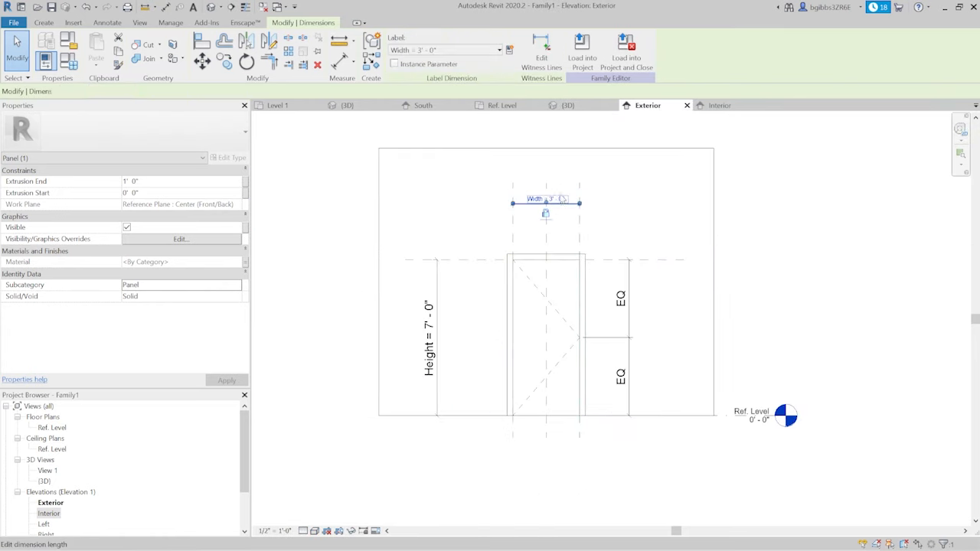
{"action": "left_click", "coordinate": [562, 199]}
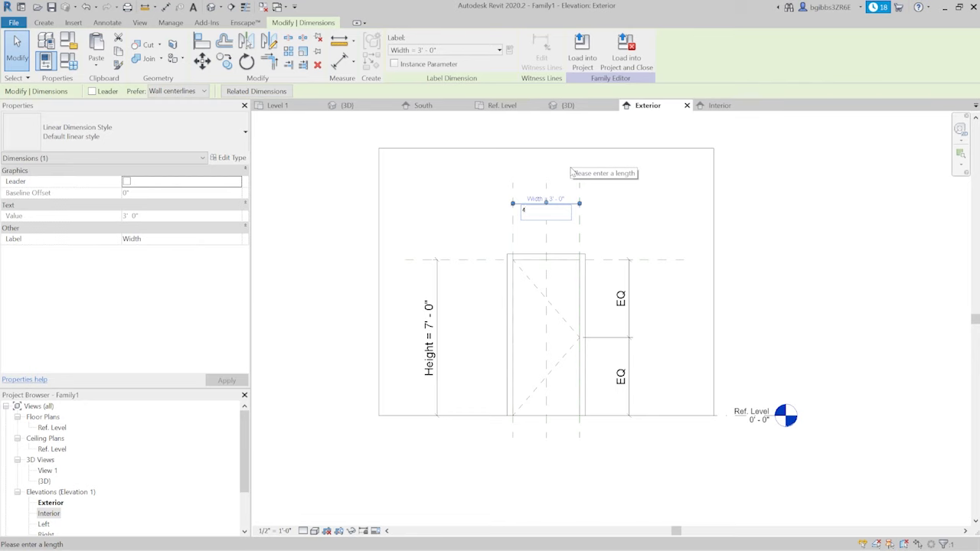
{"action": "key", "text": "Return"}
- Examine the door panel in the 3D view and its position and depth relative to the wall and frame in the Ref. Level plan
{"action": "left_click", "coordinate": [579, 106]}
{"action": "middle_click_drag", "start_coordinate": [602, 326], "coordinate": [499, 363], "text": "shift"}
{"action": "middle_click_drag", "start_coordinate": [617, 316], "coordinate": [584, 301], "text": "shift"}
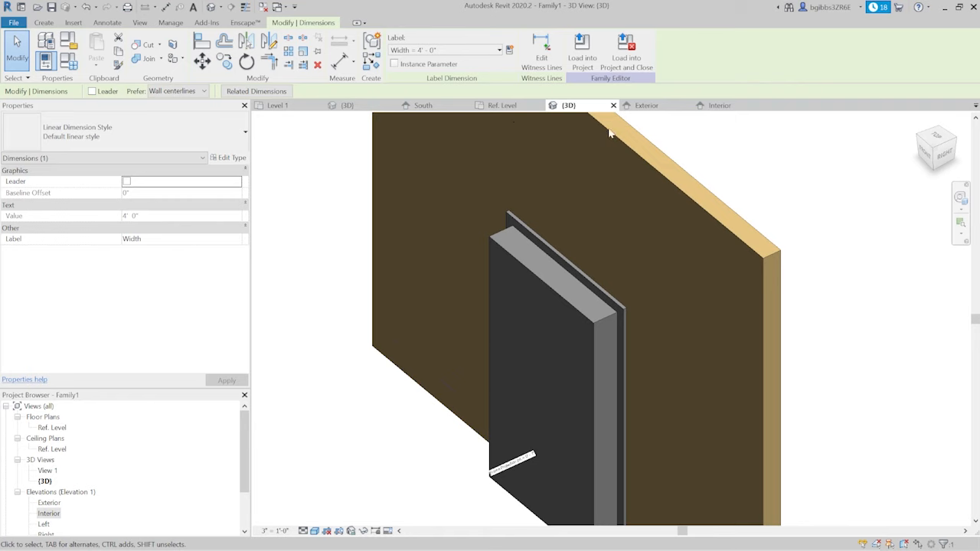
{"action": "left_click", "coordinate": [511, 107]}
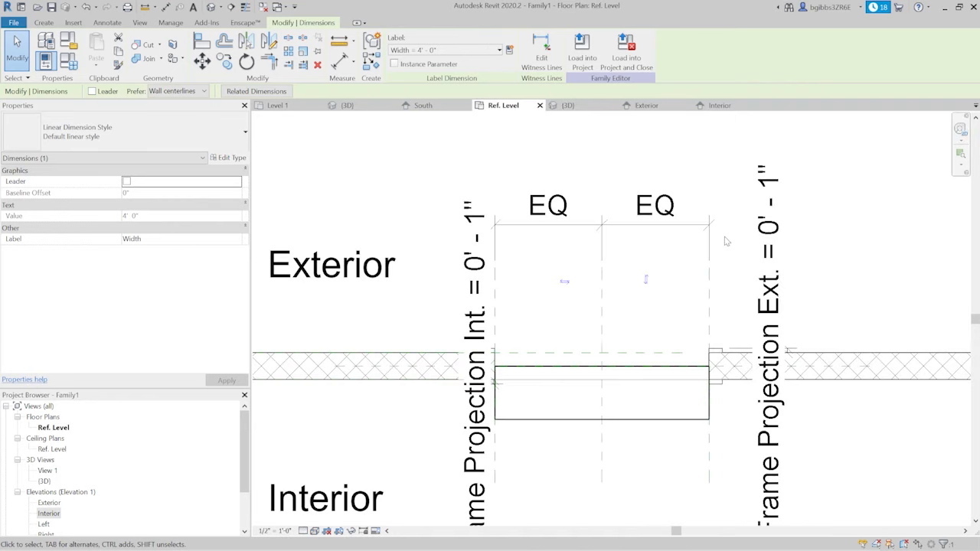
{"action": "scroll", "coordinate": [553, 278], "scroll_direction": "down", "scroll_amount": 1}
{"action": "scroll", "coordinate": [579, 391], "scroll_direction": "up", "scroll_amount": 2}
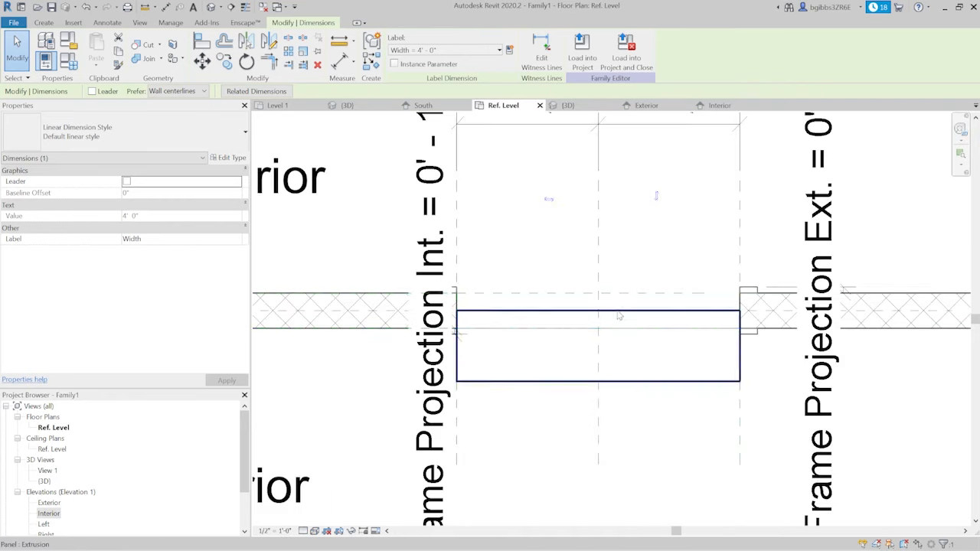
{"action": "scroll", "coordinate": [621, 313], "scroll_direction": "down", "scroll_amount": 1}
{"action": "scroll", "coordinate": [734, 320], "scroll_direction": "up", "scroll_amount": 2}
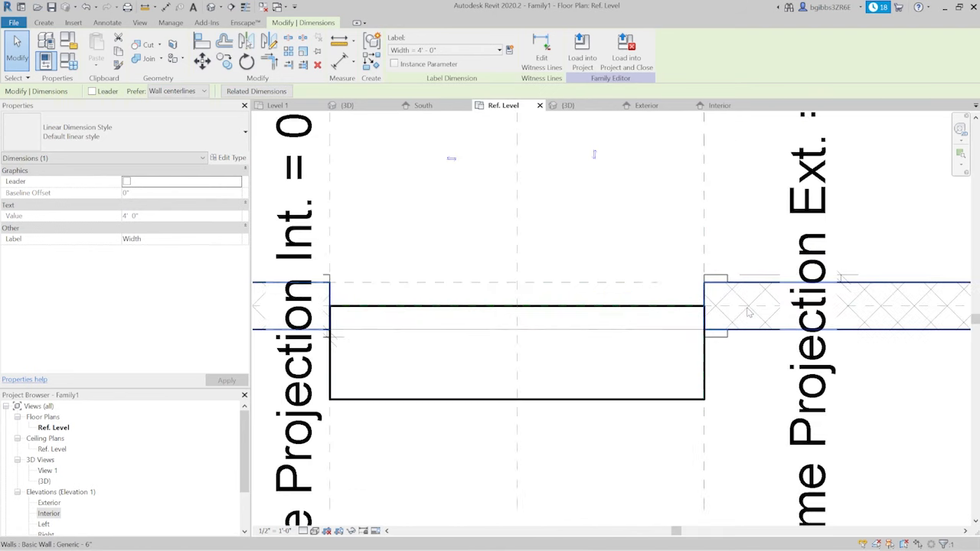
{"action": "middle_click_drag", "start_coordinate": [749, 325], "coordinate": [725, 342]}
{"action": "scroll", "coordinate": [715, 344], "scroll_direction": "up", "scroll_amount": 1}
{"action": "scroll", "coordinate": [685, 312], "scroll_direction": "up", "scroll_amount": 1}
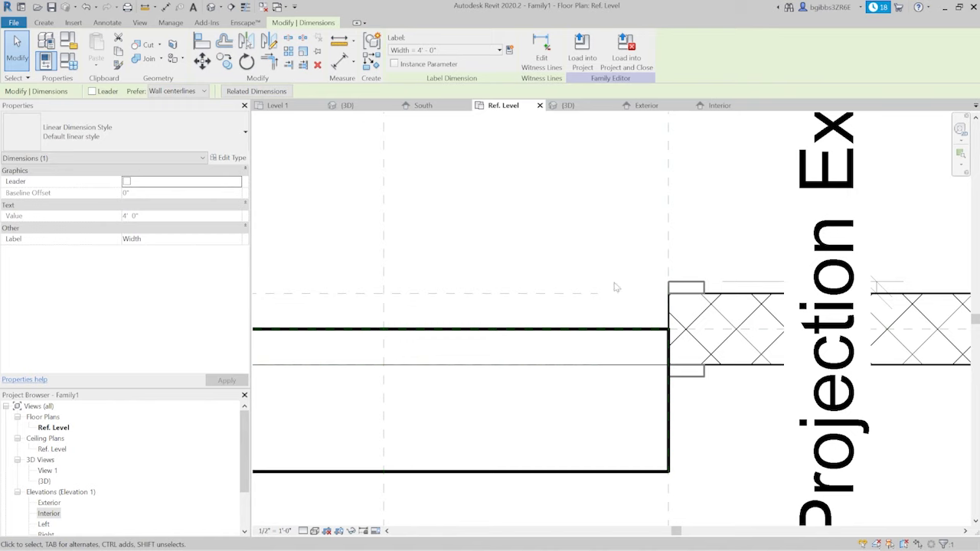
{"action": "scroll", "coordinate": [648, 307], "scroll_direction": "down", "scroll_amount": 2}
{"action": "middle_click_drag", "start_coordinate": [537, 331], "coordinate": [567, 306]}
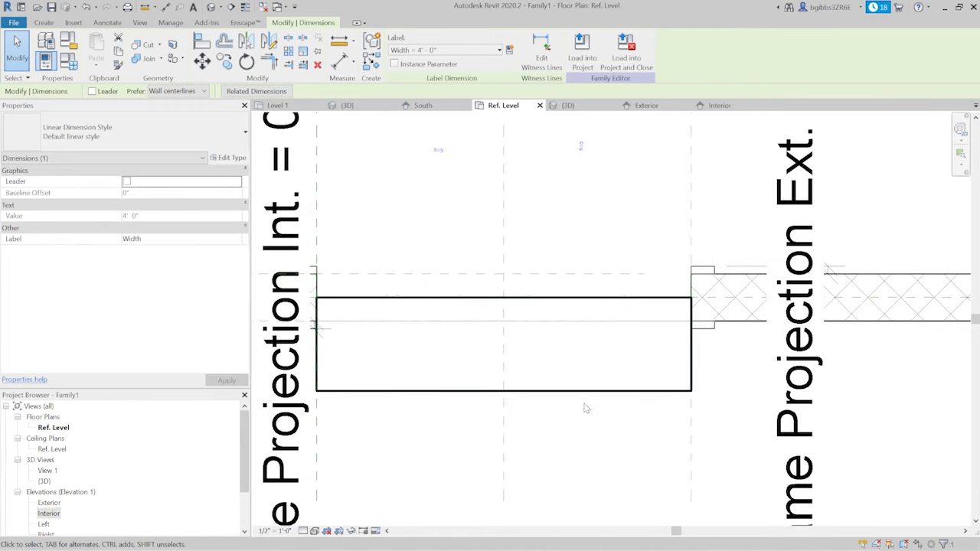
{"action": "scroll", "coordinate": [672, 295], "scroll_direction": "up", "scroll_amount": 1}
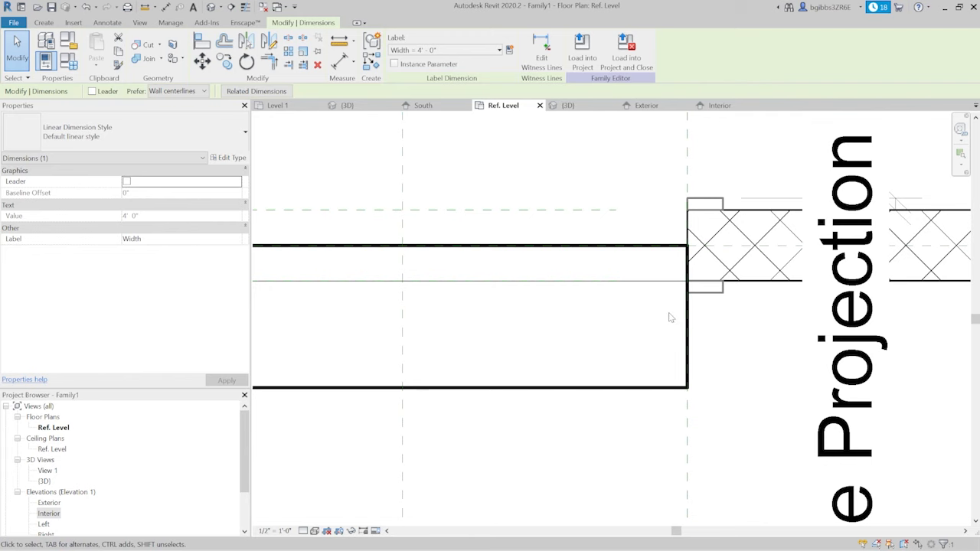
{"action": "middle_click_drag", "start_coordinate": [631, 267], "coordinate": [604, 265]}
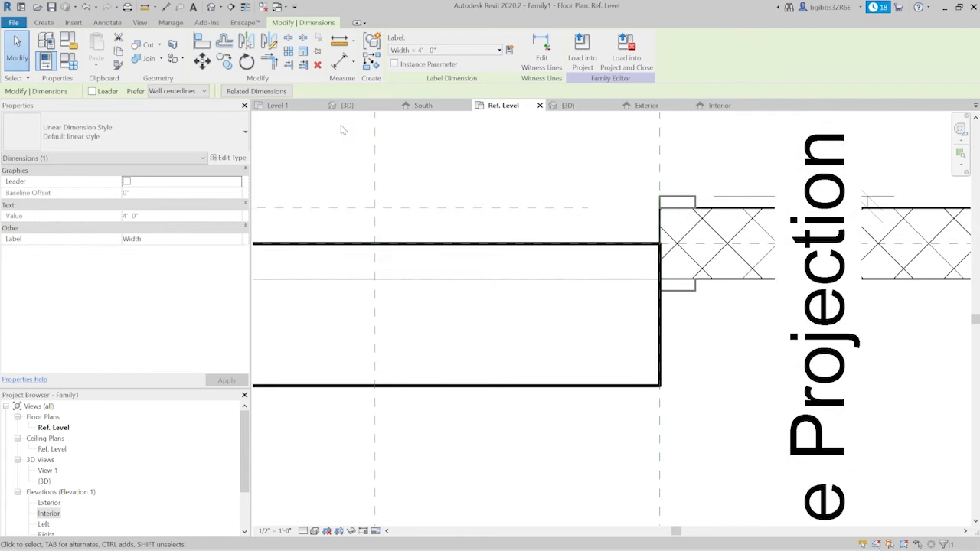
{"action": "middle_click_drag", "start_coordinate": [589, 225], "coordinate": [547, 232]}
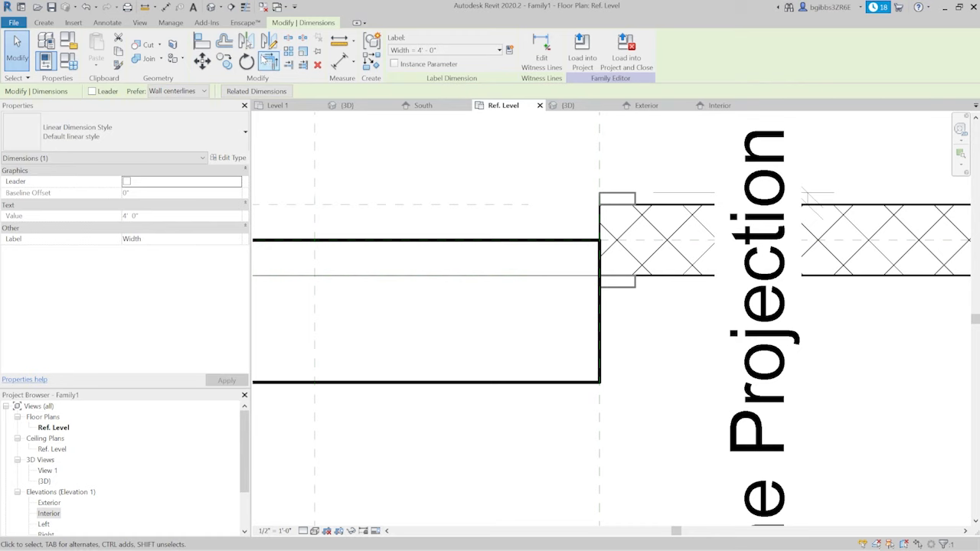
- Draw two horizontal reference planes across the door opening, one on each side of the wall centerline
{"action": "left_click", "coordinate": [44, 22]}
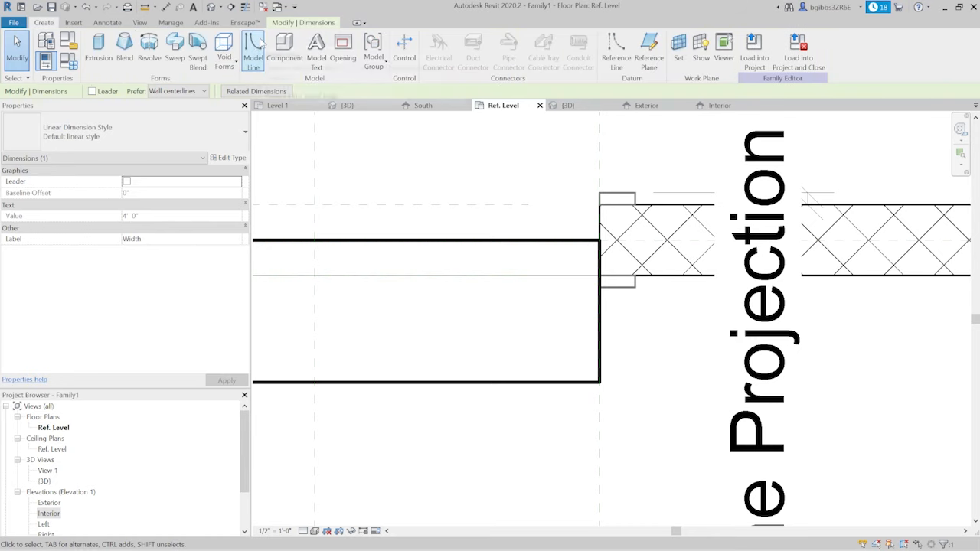
{"action": "left_click", "coordinate": [649, 46]}
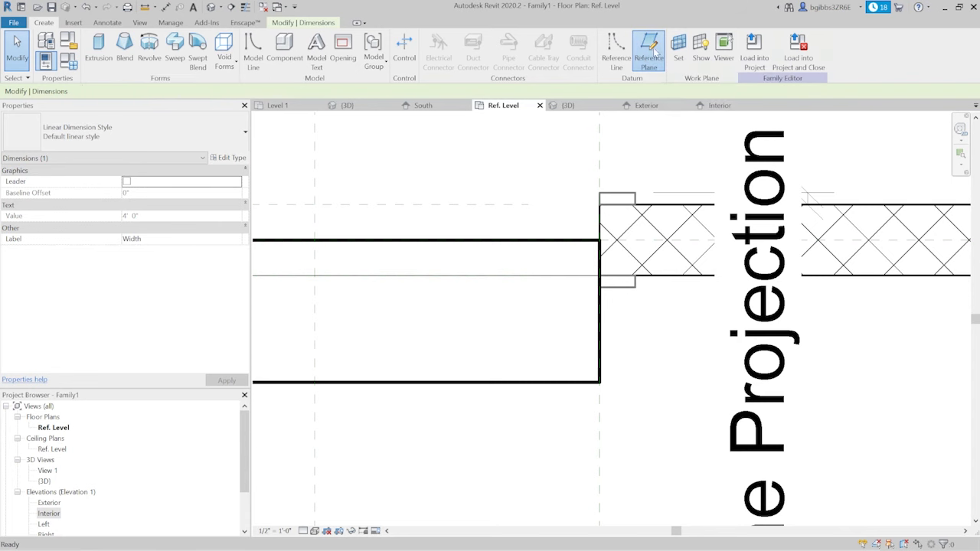
{"action": "left_click", "coordinate": [610, 224]}
{"action": "scroll", "coordinate": [665, 261], "scroll_direction": "down", "scroll_amount": 4}
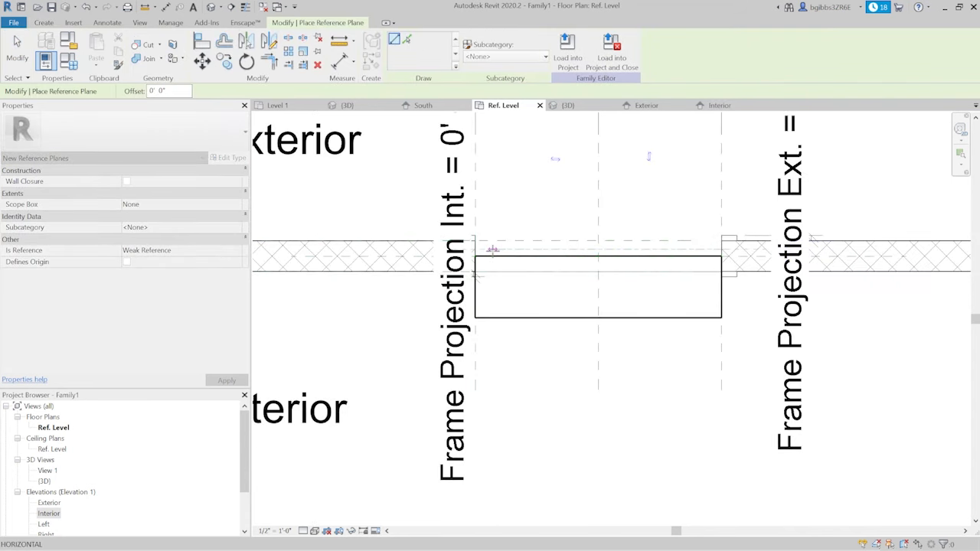
{"action": "left_click", "coordinate": [492, 250]}
{"action": "scroll", "coordinate": [684, 277], "scroll_direction": "up", "scroll_amount": 5}
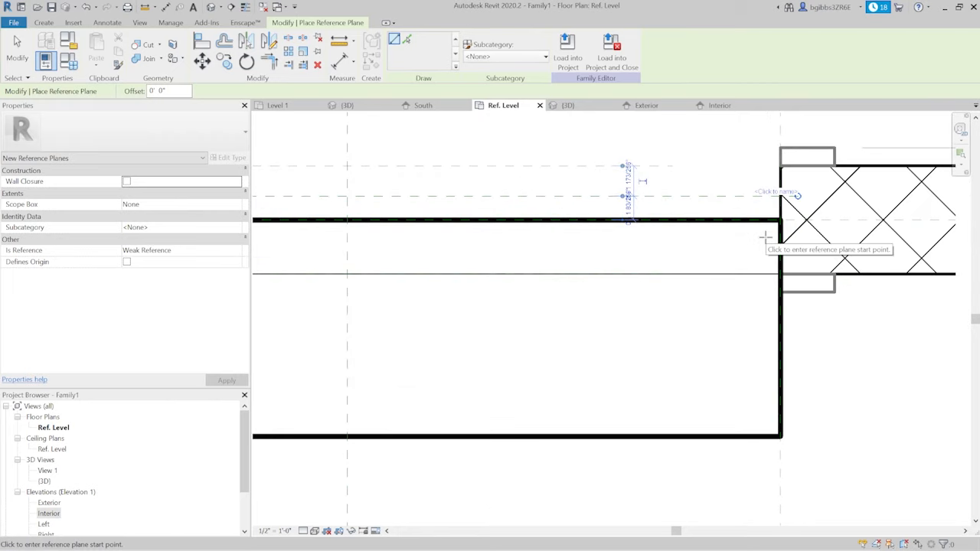
{"action": "left_click", "coordinate": [767, 236]}
{"action": "left_click", "coordinate": [451, 237]}
{"action": "key", "text": "Escape"}
{"action": "key", "text": "Escape"}
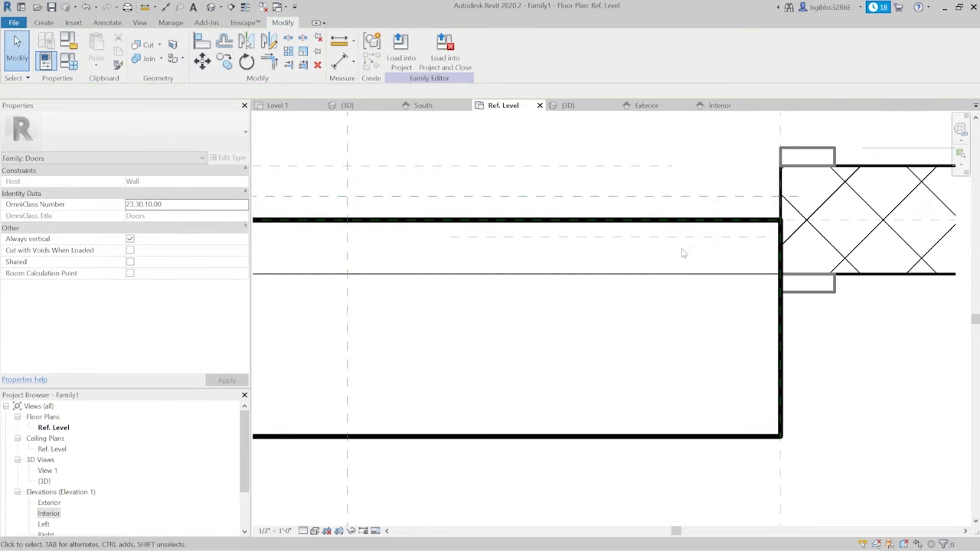
- Extend the end of the interior-side reference plane past the side edge of the door opening
{"action": "middle_click_drag", "start_coordinate": [673, 251], "coordinate": [653, 261]}
{"action": "left_click", "coordinate": [710, 243]}
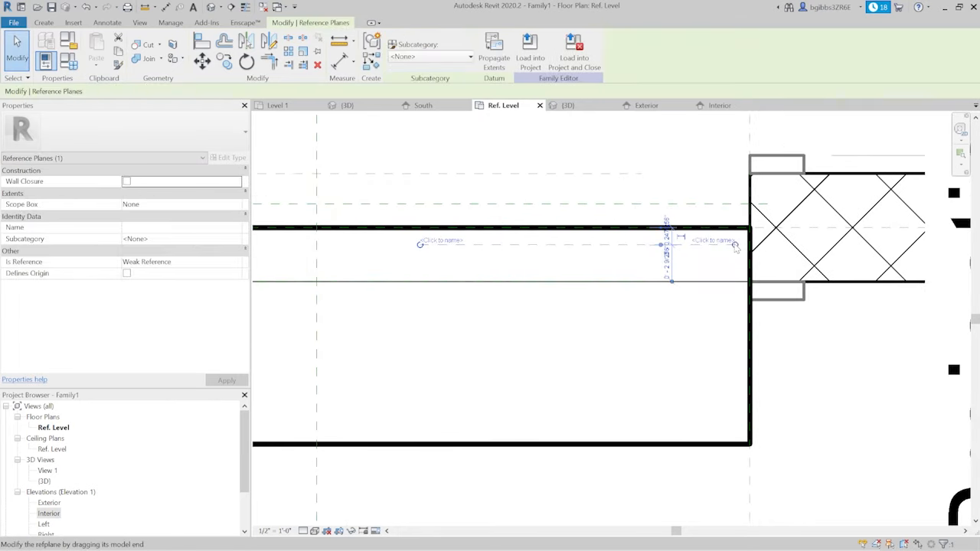
{"action": "key", "text": "Escape"}
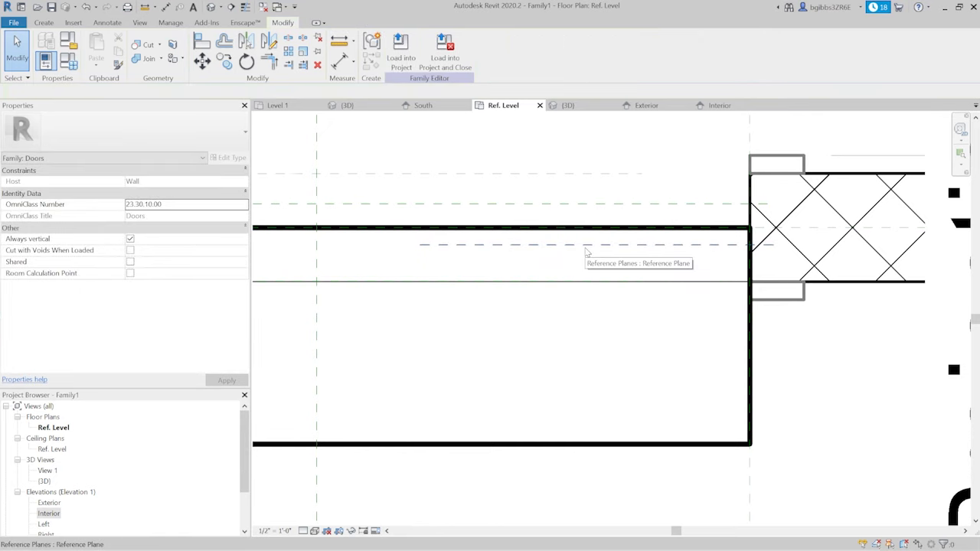
- Place an aligned dimension between the two new reference planes and select it
{"action": "key", "text": "d"}
{"action": "key", "text": "i"}
{"action": "scroll", "coordinate": [624, 209], "scroll_direction": "up", "scroll_amount": 1}
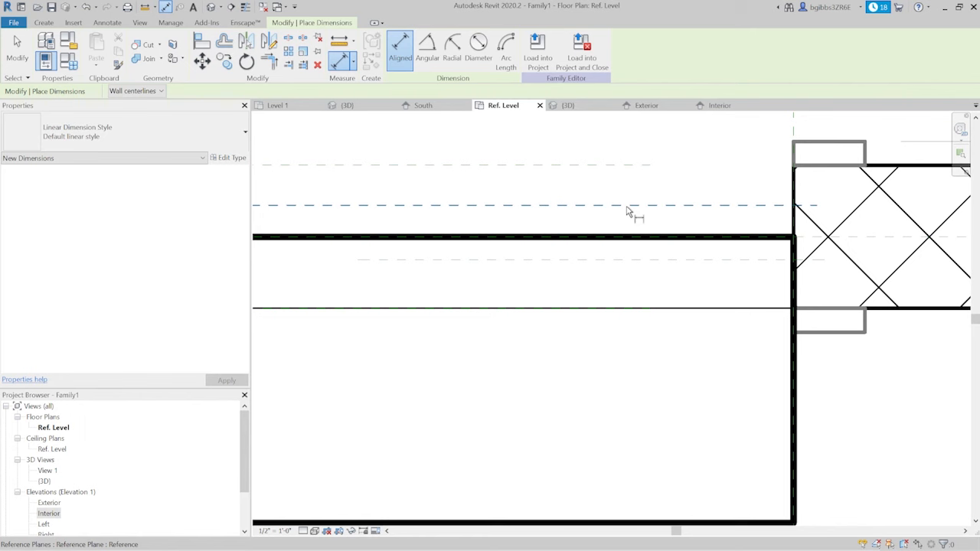
{"action": "left_click", "coordinate": [626, 206]}
{"action": "left_click", "coordinate": [596, 259]}
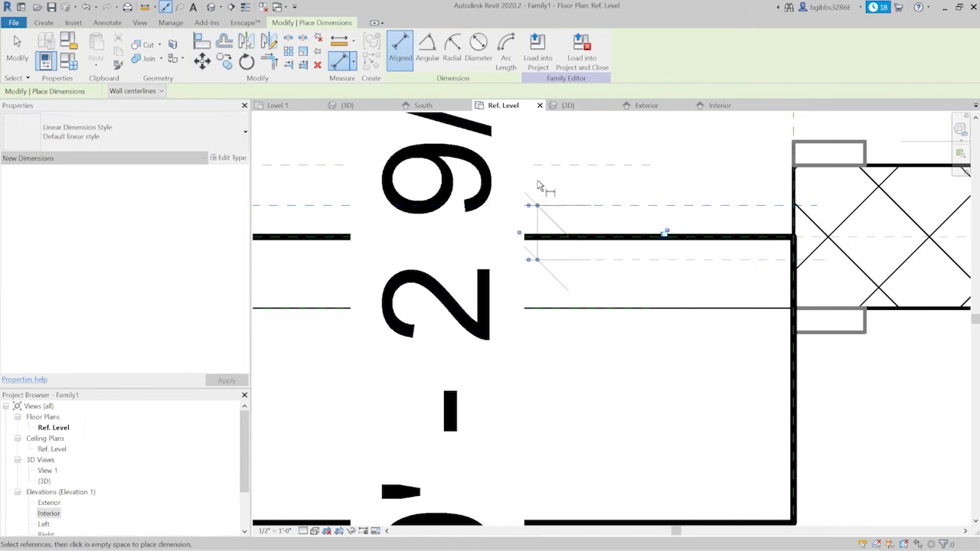
{"action": "scroll", "coordinate": [555, 233], "scroll_direction": "down", "scroll_amount": 2}
{"action": "left_click", "coordinate": [548, 267]}
{"action": "key", "text": "Escape"}
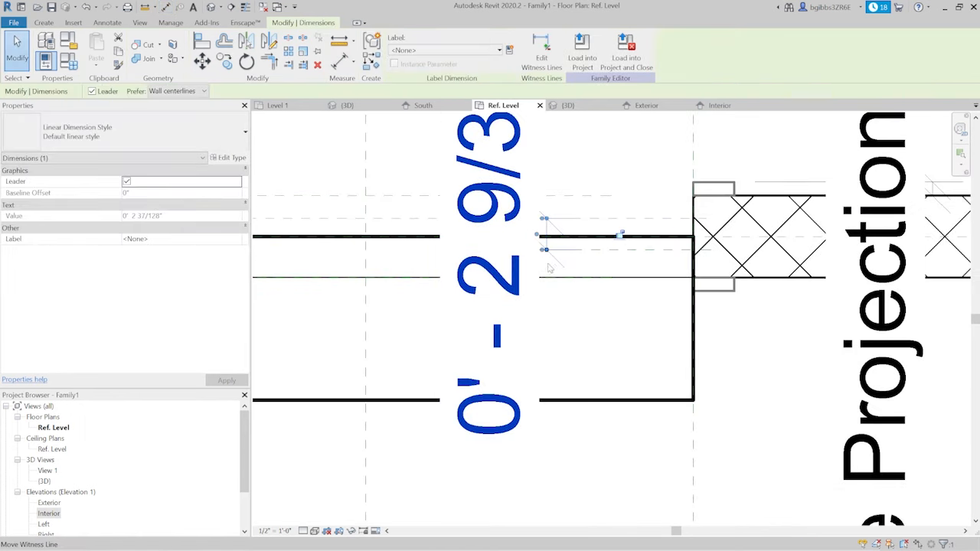
- Label the dimension between the new planes with the Thickness parameter and set it to 2"
{"action": "middle_click_drag", "start_coordinate": [548, 267], "coordinate": [574, 300]}
{"action": "left_click", "coordinate": [455, 51]}
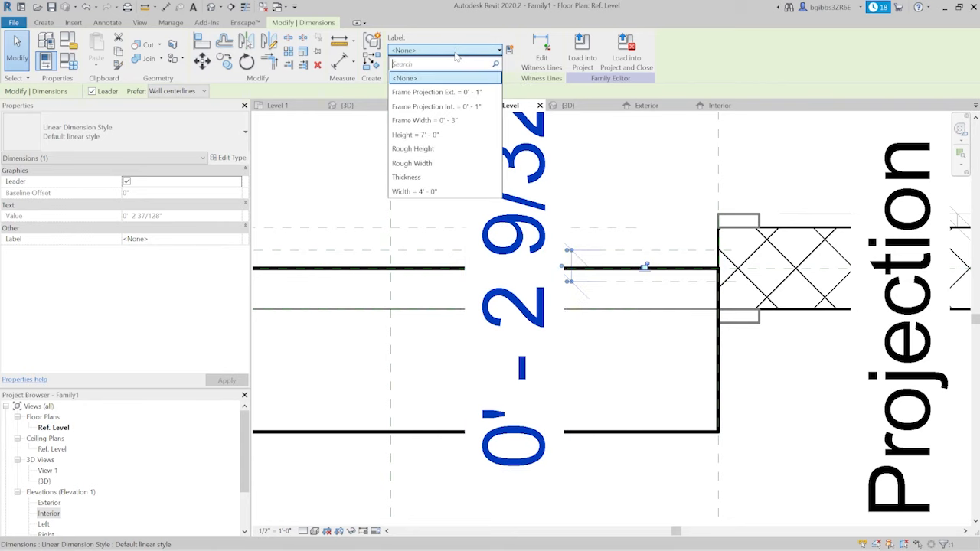
{"action": "left_click", "coordinate": [459, 177]}
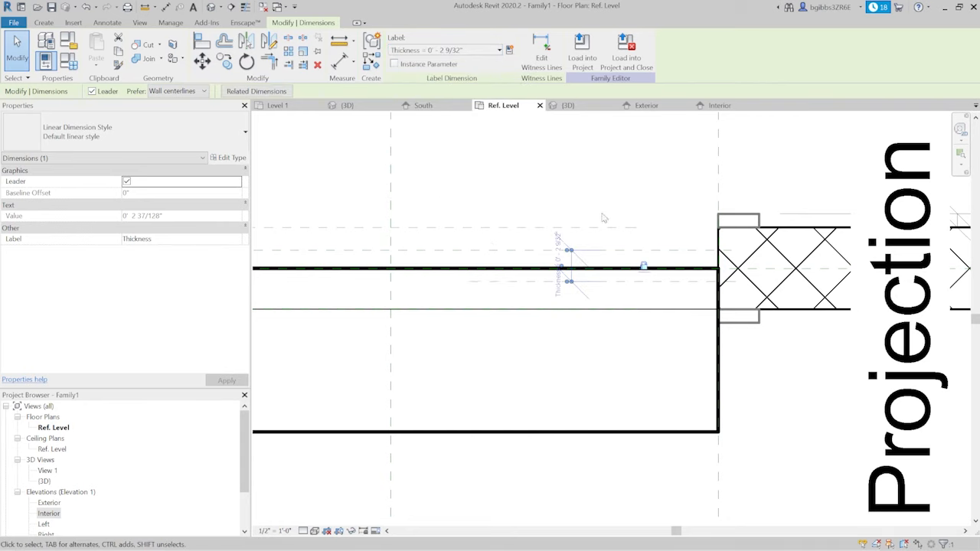
{"action": "left_click", "coordinate": [557, 260]}
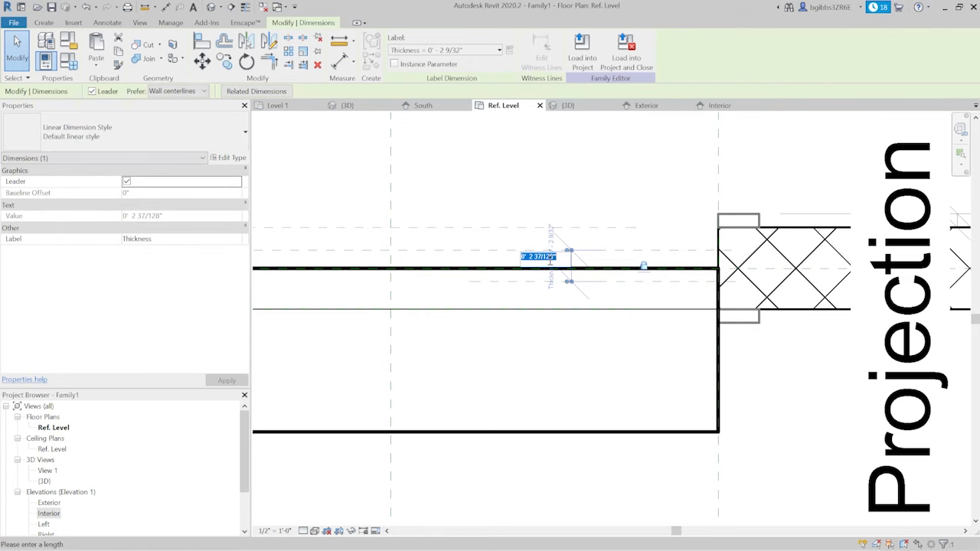
{"action": "key", "text": "Return"}
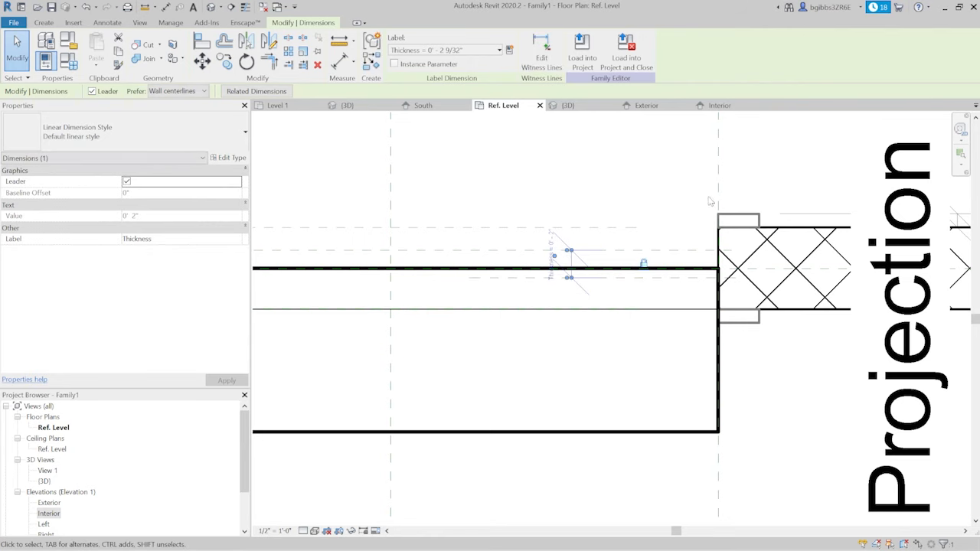
{"action": "left_click", "coordinate": [676, 145]}
- Place a continuous aligned dimension from the exterior-side reference plane through the wall centerline to the interior-side plane
{"action": "scroll", "coordinate": [686, 284], "scroll_direction": "up", "scroll_amount": 3}
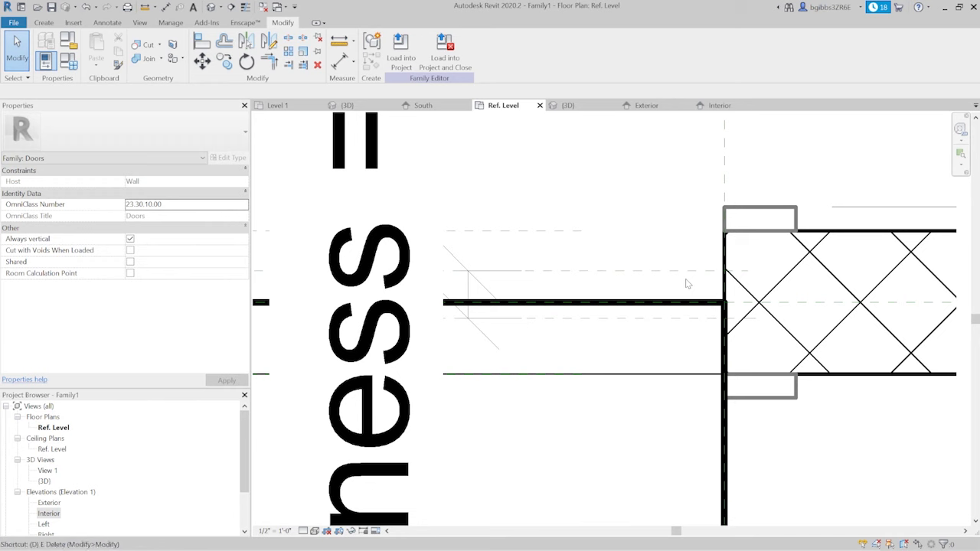
{"action": "key", "text": "d"}
{"action": "key", "text": "i"}
{"action": "scroll", "coordinate": [590, 299], "scroll_direction": "up", "scroll_amount": 1}
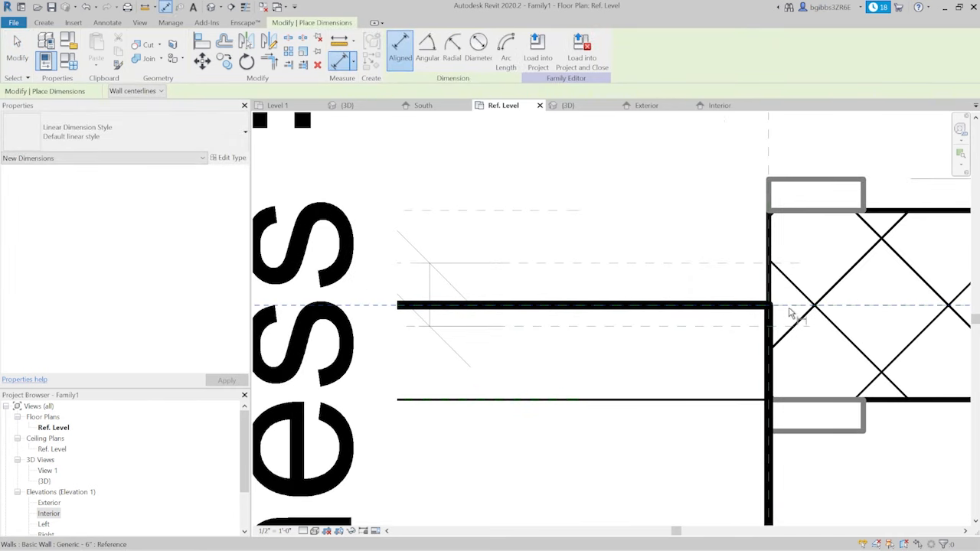
{"action": "left_click", "coordinate": [782, 264]}
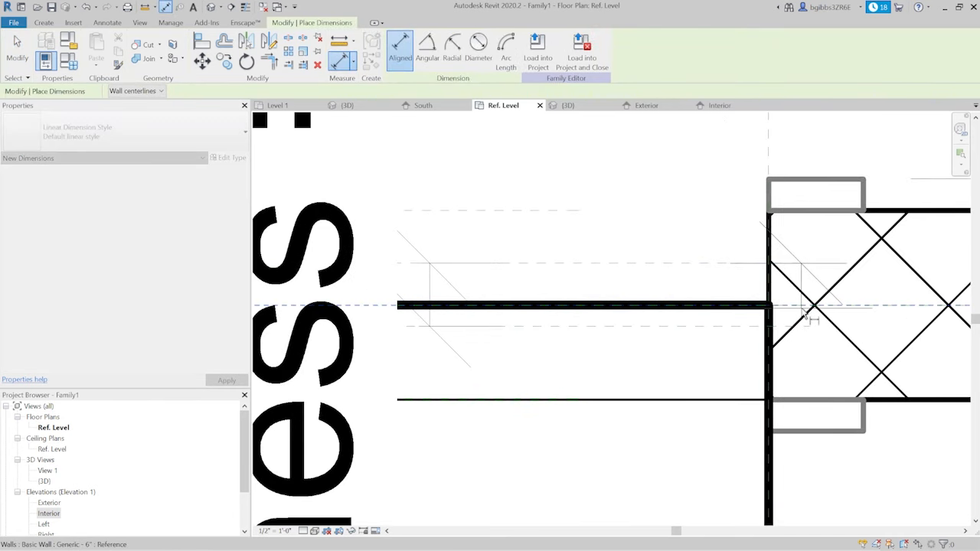
{"action": "left_click", "coordinate": [802, 309]}
{"action": "left_click", "coordinate": [792, 326]}
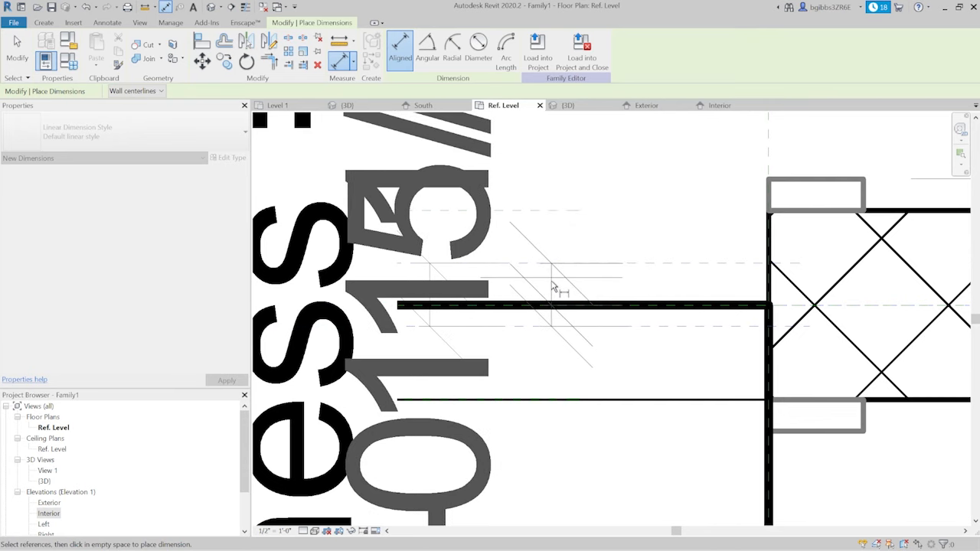
{"action": "scroll", "coordinate": [553, 285], "scroll_direction": "down", "scroll_amount": 1}
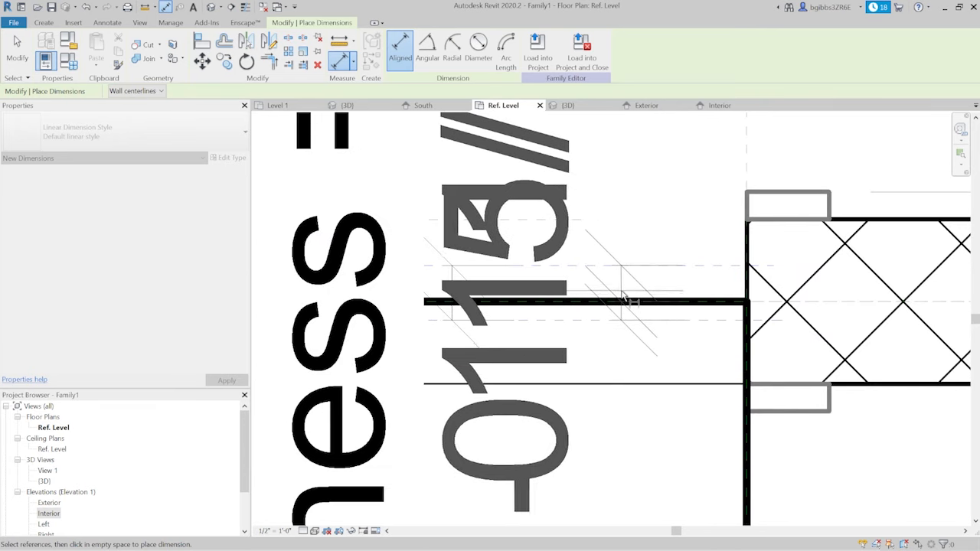
{"action": "left_click", "coordinate": [623, 297]}
{"action": "scroll", "coordinate": [624, 297], "scroll_direction": "down", "scroll_amount": 3}
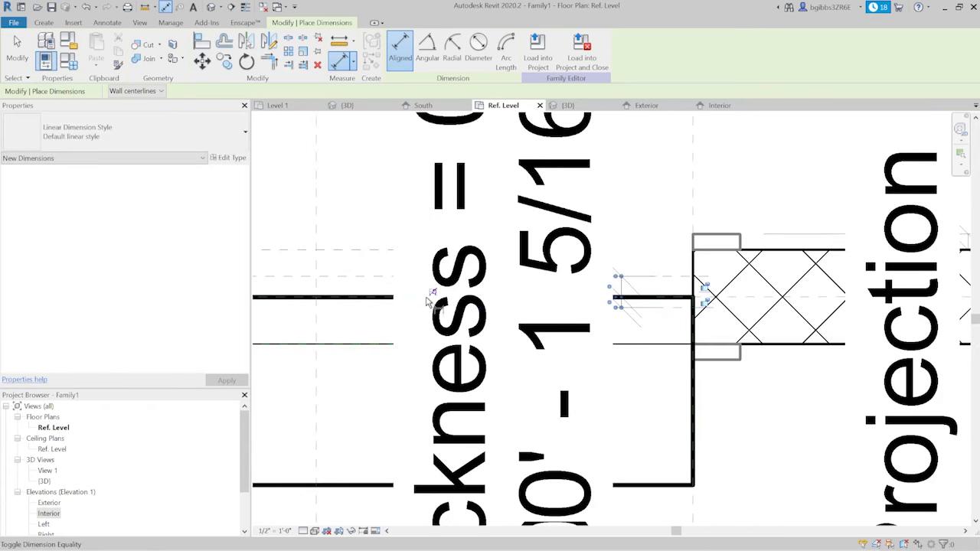
- Try to equalize the dimension from the exterior-side plane through the wall centerline to the interior-side plane, and undo the dimension
{"action": "left_click", "coordinate": [433, 295]}
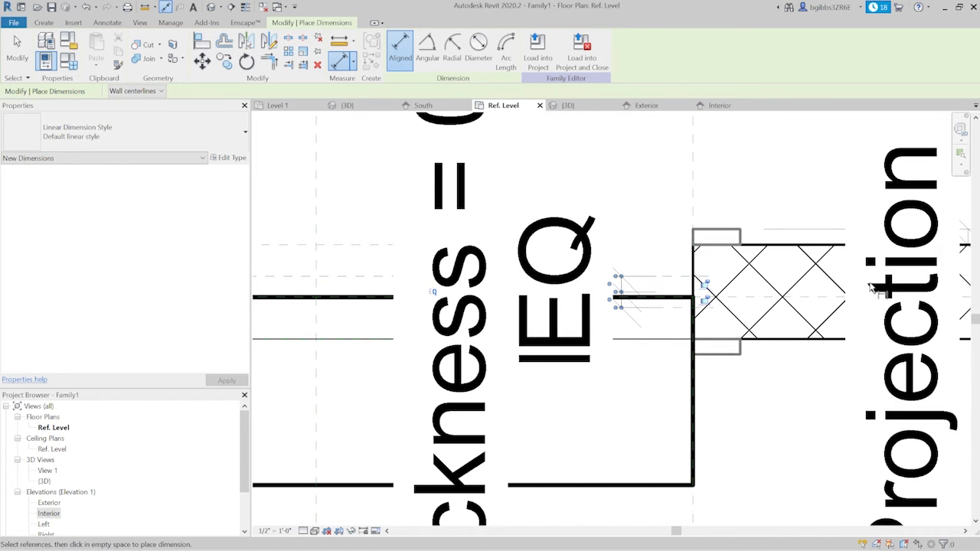
{"action": "scroll", "coordinate": [712, 302], "scroll_direction": "up", "scroll_amount": 3}
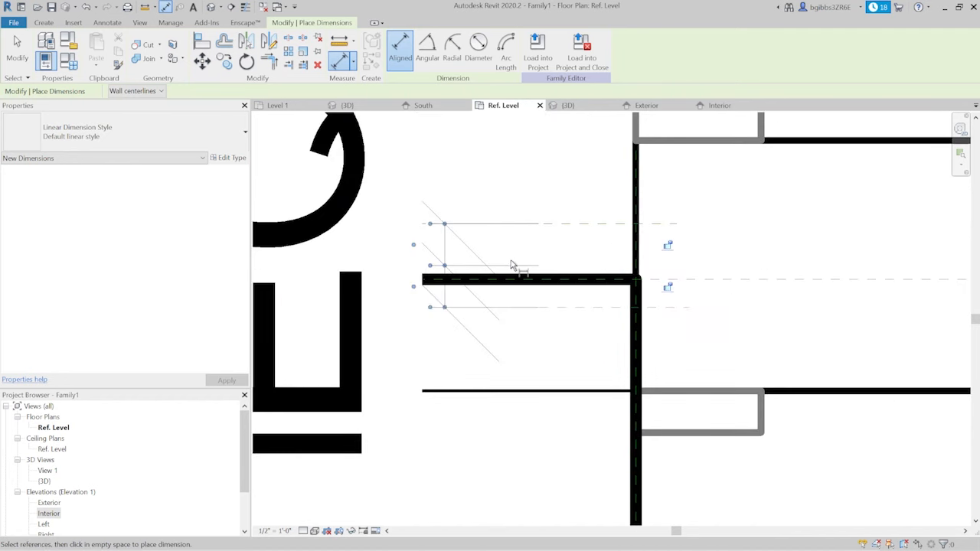
{"action": "scroll", "coordinate": [704, 337], "scroll_direction": "down", "scroll_amount": 2}
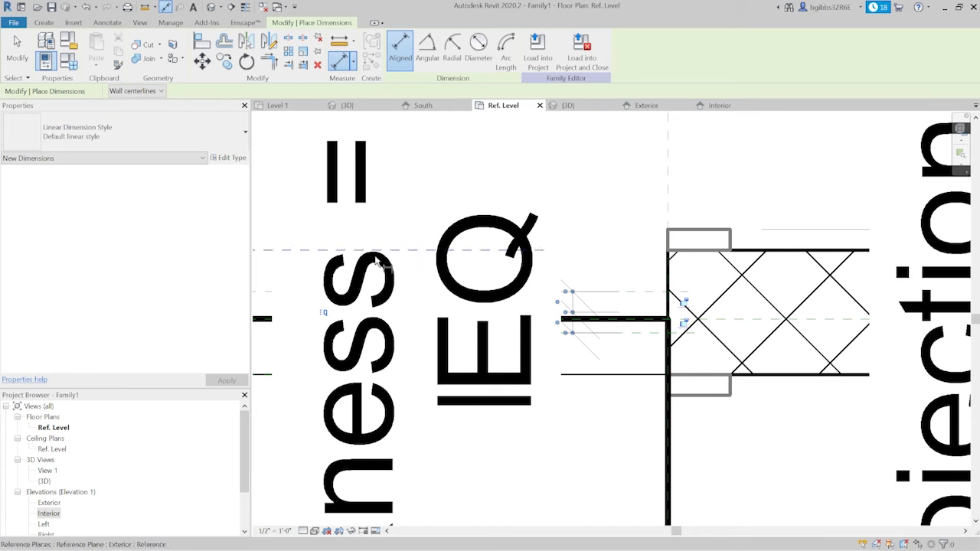
{"action": "scroll", "coordinate": [616, 336], "scroll_direction": "up", "scroll_amount": 2}
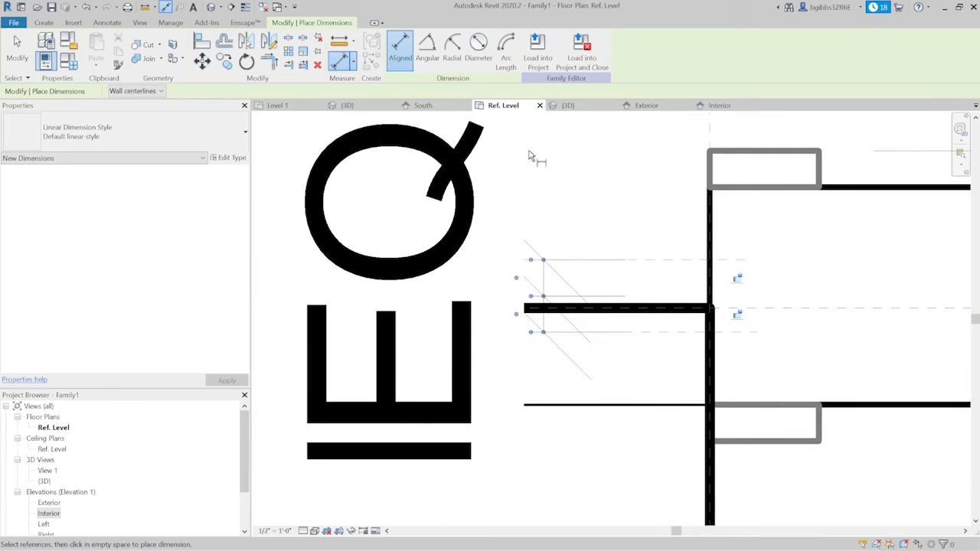
{"action": "scroll", "coordinate": [689, 280], "scroll_direction": "down", "scroll_amount": 2}
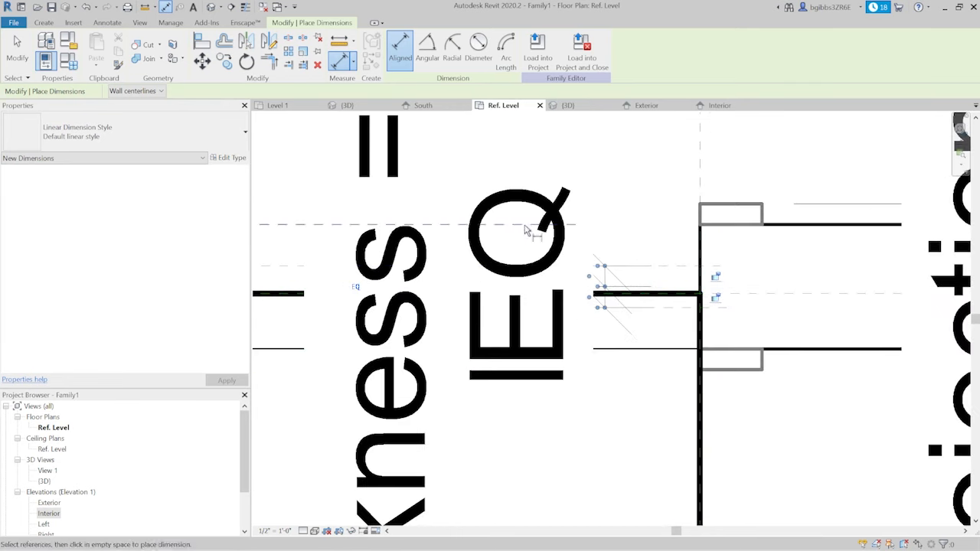
{"action": "scroll", "coordinate": [651, 260], "scroll_direction": "down", "scroll_amount": 1}
{"action": "scroll", "coordinate": [719, 297], "scroll_direction": "up", "scroll_amount": 1}
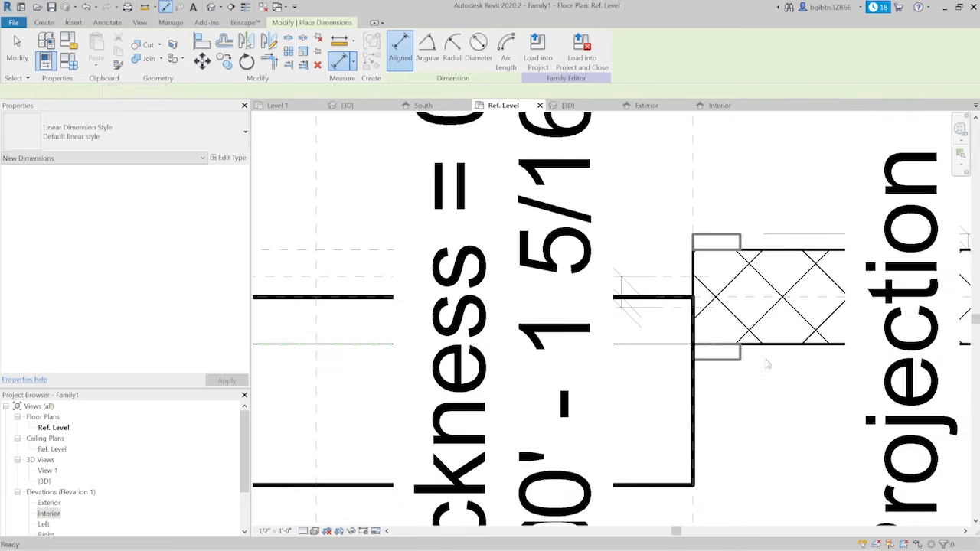
{"action": "scroll", "coordinate": [719, 318], "scroll_direction": "up", "scroll_amount": 2}
{"action": "scroll", "coordinate": [778, 295], "scroll_direction": "down", "scroll_amount": 2}
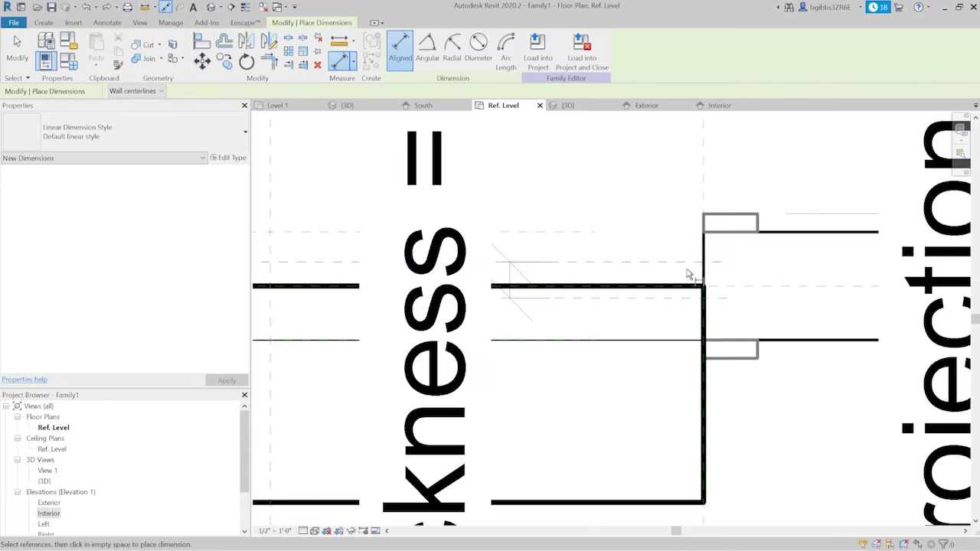
{"action": "key", "text": "Escape"}
{"action": "key", "text": "Escape"}
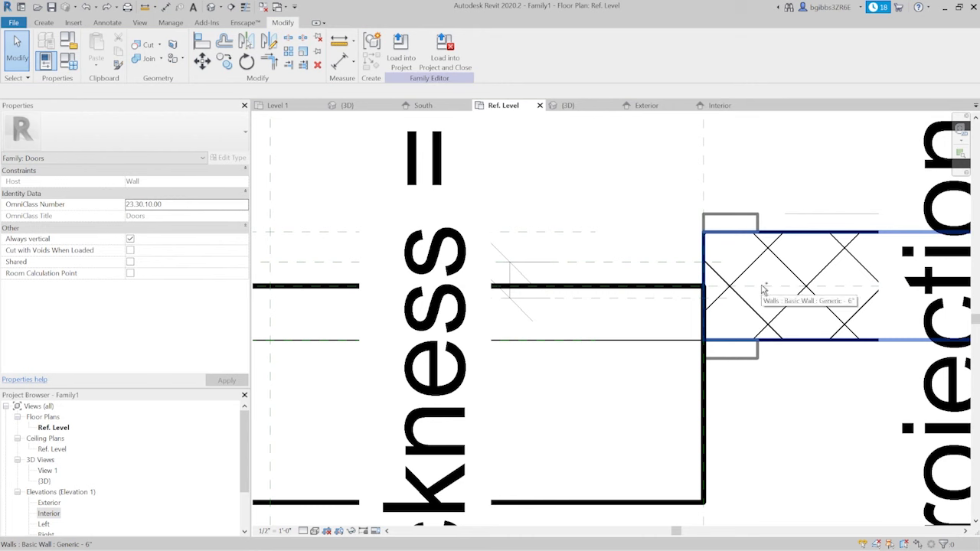
- Unpin the Center (Front/Back) reference plane along the wall centerline
{"action": "scroll", "coordinate": [761, 290], "scroll_direction": "down", "scroll_amount": 1}
{"action": "left_click", "coordinate": [765, 285]}
{"action": "scroll", "coordinate": [768, 284], "scroll_direction": "down", "scroll_amount": 1}
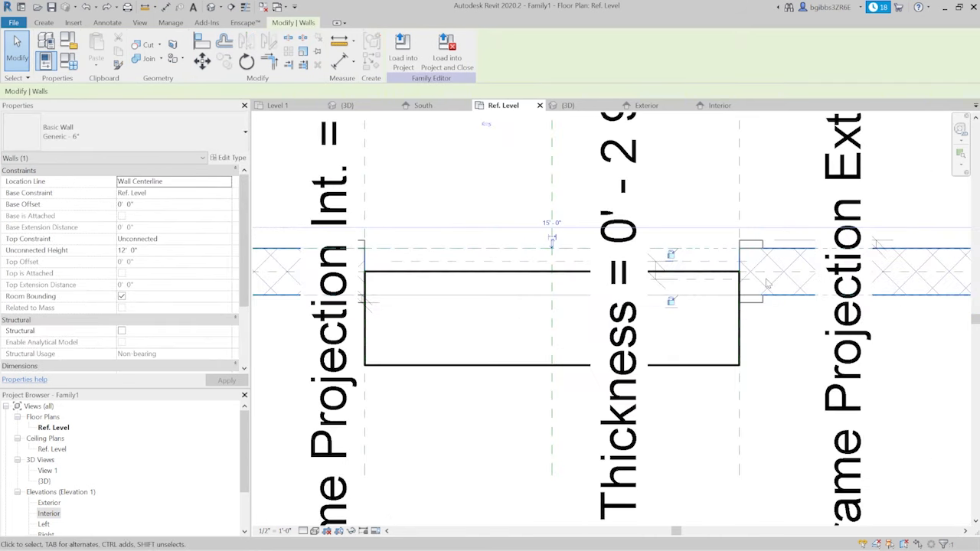
{"action": "key", "text": "Escape"}
{"action": "scroll", "coordinate": [765, 285], "scroll_direction": "up", "scroll_amount": 2}
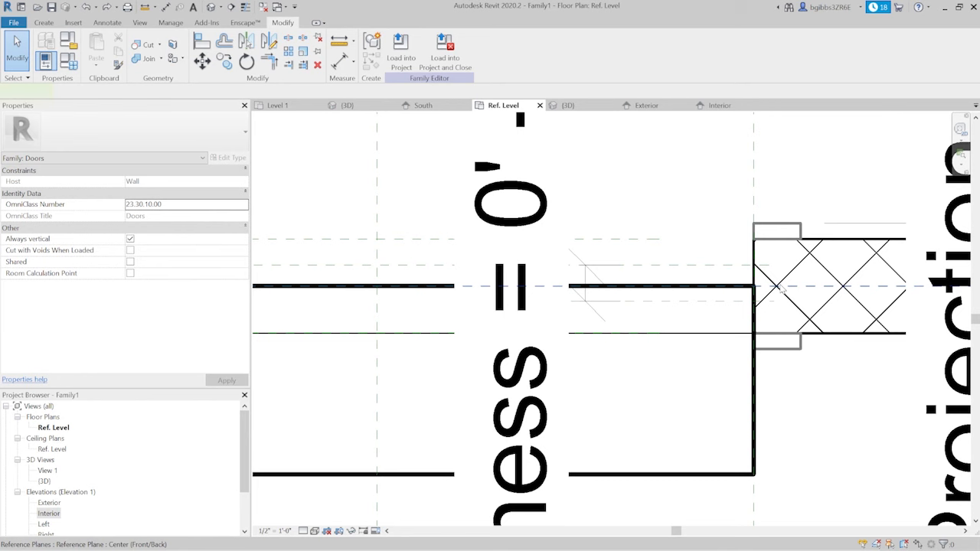
{"action": "left_click", "coordinate": [753, 272]}
{"action": "scroll", "coordinate": [635, 317], "scroll_direction": "down", "scroll_amount": 5}
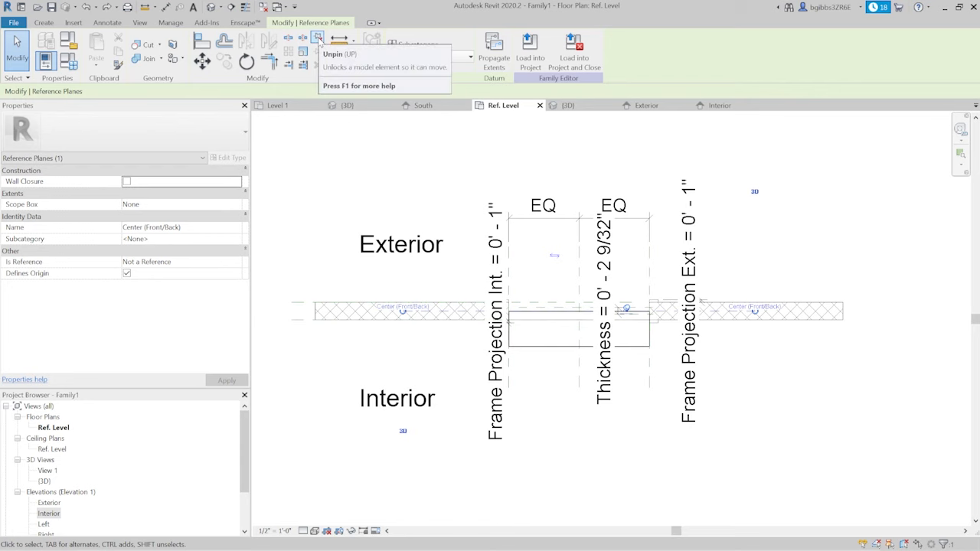
{"action": "left_click", "coordinate": [319, 41]}
{"action": "scroll", "coordinate": [655, 318], "scroll_direction": "up", "scroll_amount": 8}
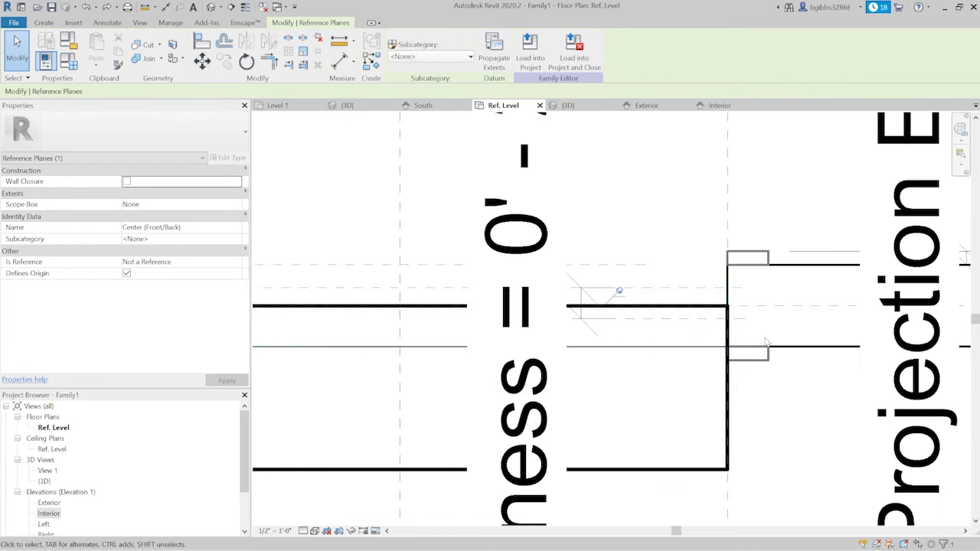
{"action": "left_click", "coordinate": [523, 237]}
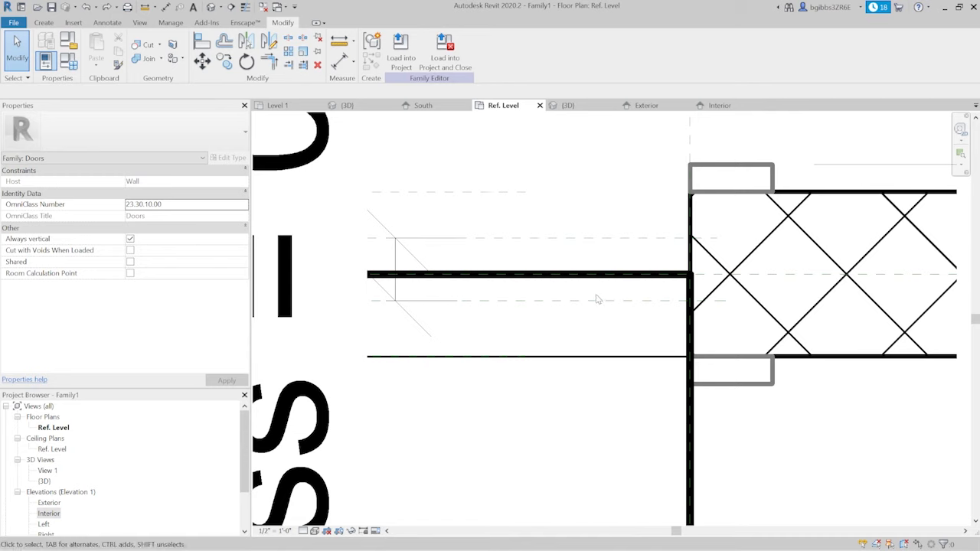
{"action": "left_click", "coordinate": [99, 25]}
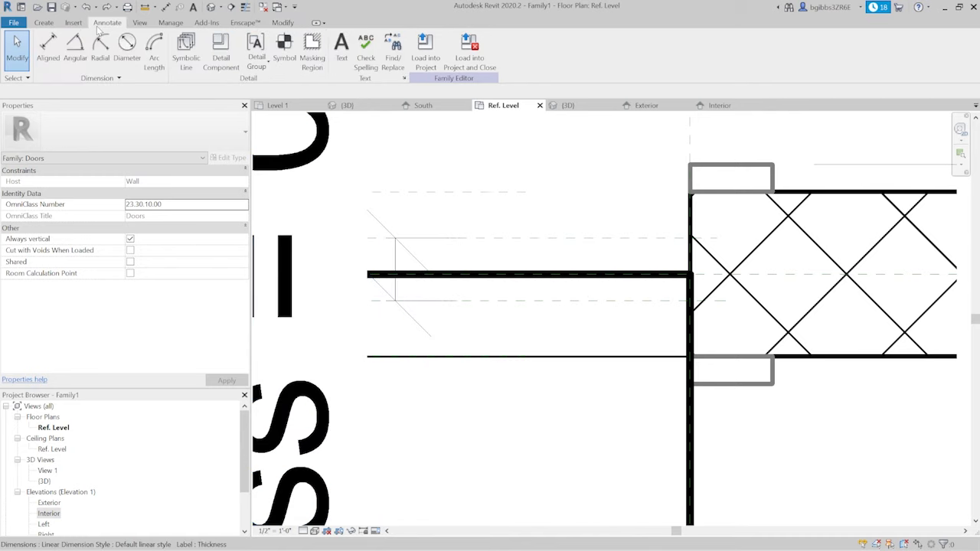
{"action": "left_click", "coordinate": [220, 55]}
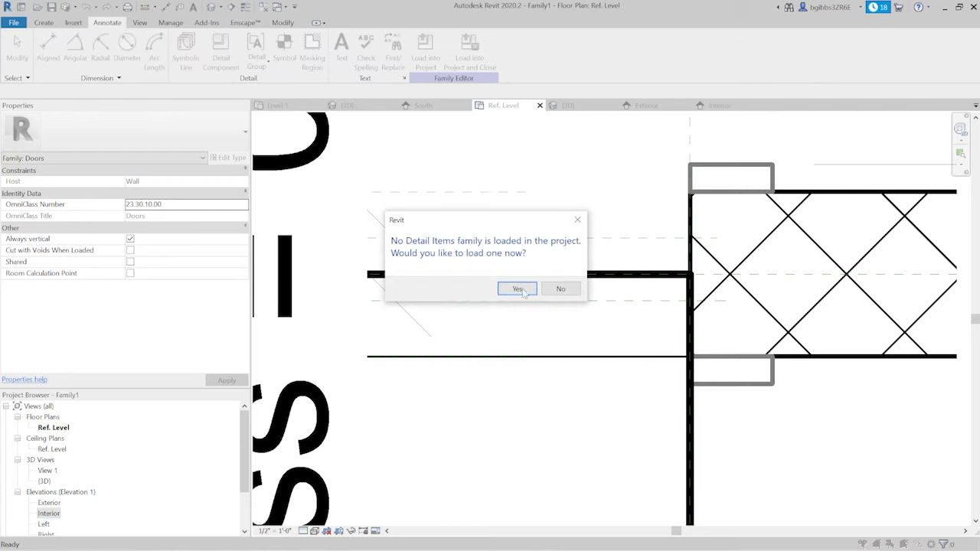
{"action": "left_click", "coordinate": [561, 289]}
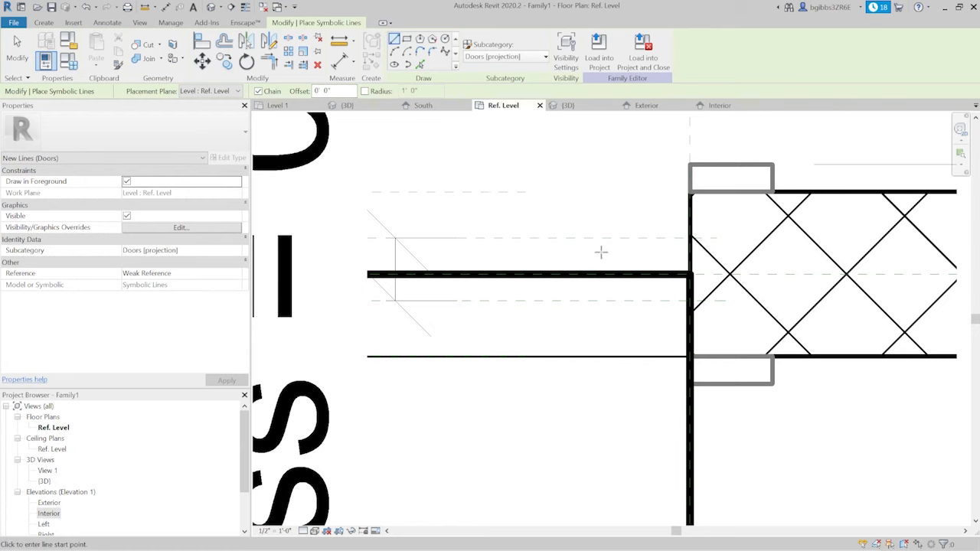
- Draw a diagonal symbolic line about 2.8" long from the exterior-side thickness plane to the interior-side one, beside the door opening's edge
{"action": "left_click", "coordinate": [580, 238]}
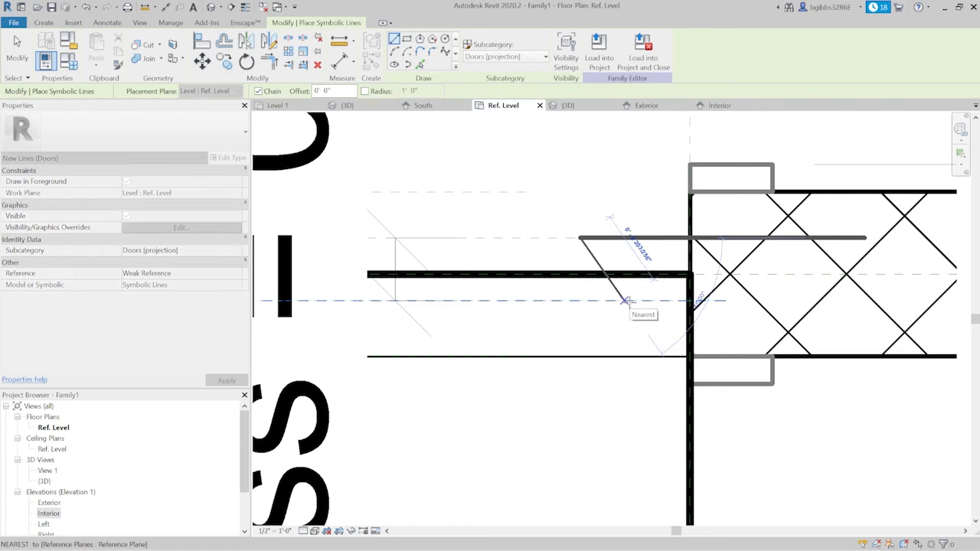
{"action": "left_click", "coordinate": [625, 300]}
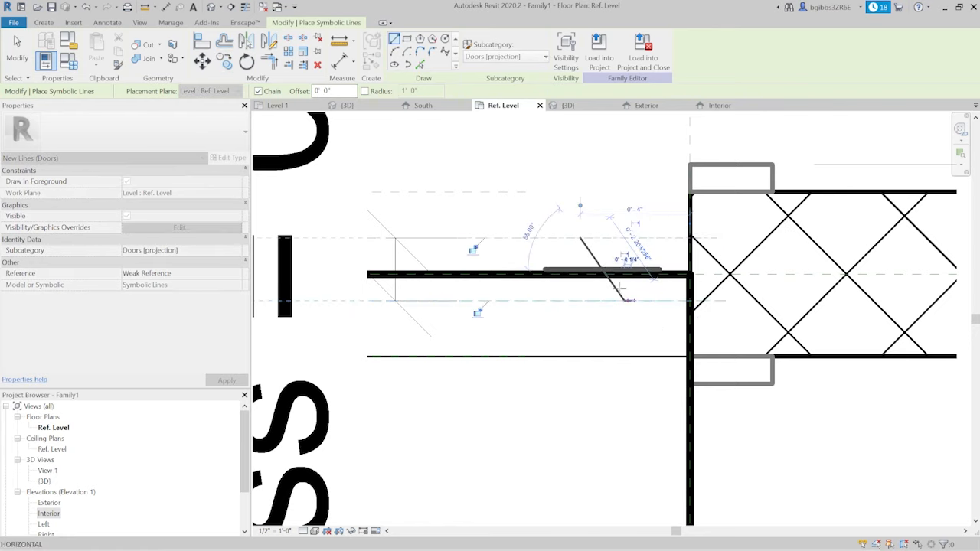
{"action": "scroll", "coordinate": [605, 257], "scroll_direction": "up", "scroll_amount": 2}
{"action": "key", "text": "Escape"}
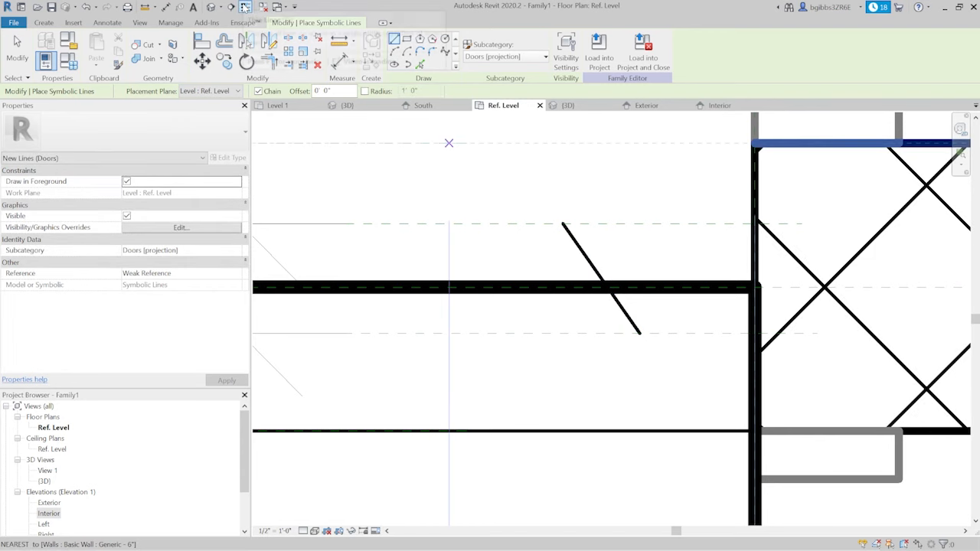
- Show the view with thin lines and draw a short horizontal symbolic line from the midpoint of the diagonal
{"action": "left_click", "coordinate": [246, 7]}
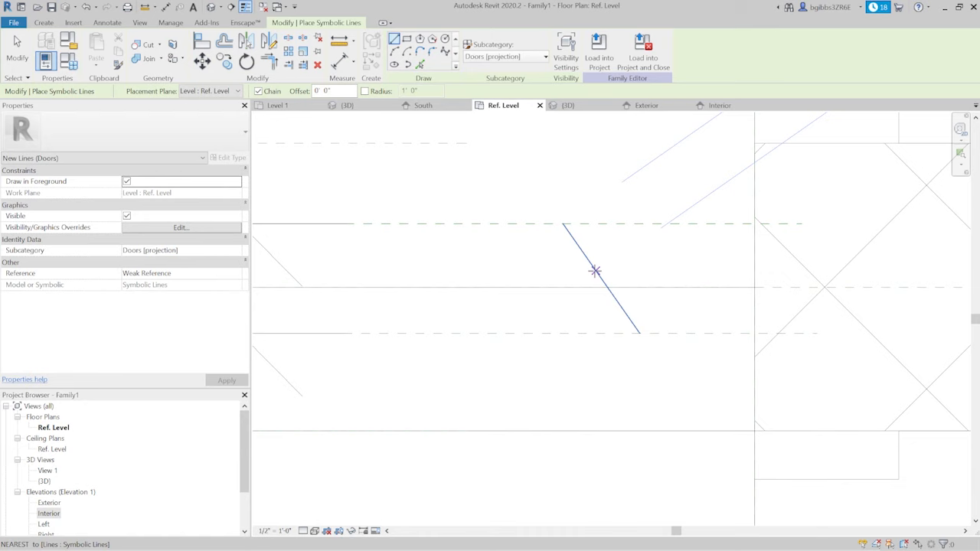
{"action": "left_click", "coordinate": [601, 277]}
{"action": "left_click", "coordinate": [672, 278]}
{"action": "key", "text": "Escape"}
{"action": "key", "text": "Escape"}
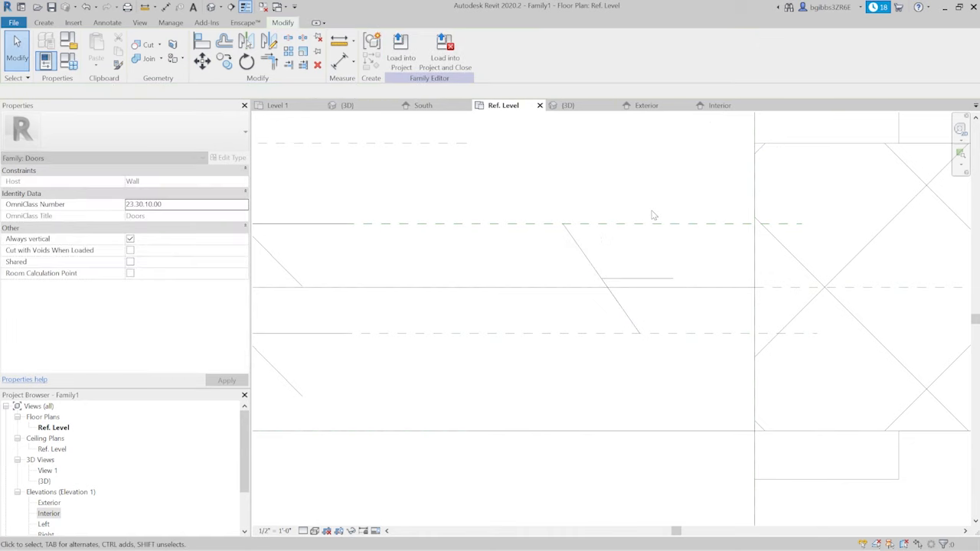
- Move both thickness reference planes together, from the end of the horizontal helper line onto the wall centerline
{"action": "left_click", "coordinate": [640, 233]}
{"action": "left_click", "coordinate": [659, 338], "text": "ctrl"}
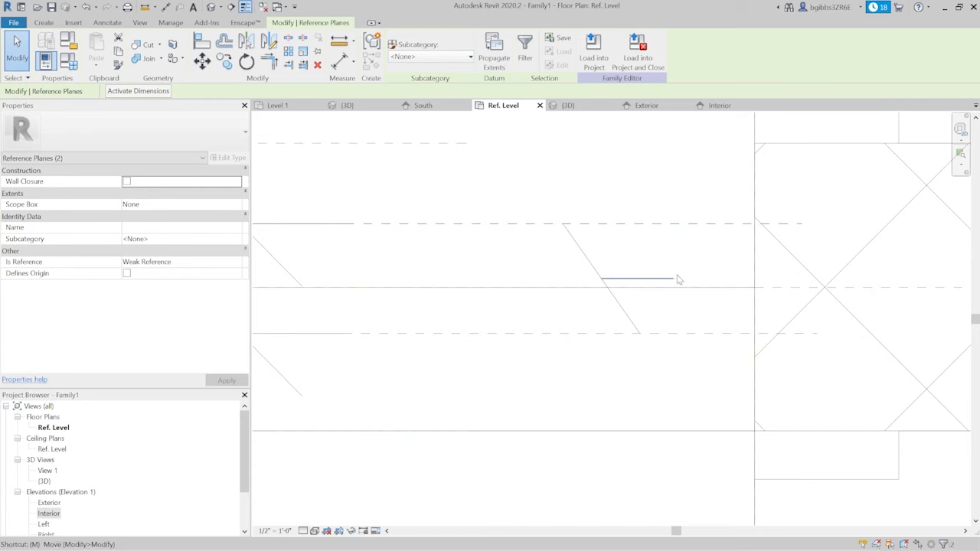
{"action": "key", "text": "space"}
{"action": "left_click", "coordinate": [673, 279]}
{"action": "left_click", "coordinate": [673, 288]}
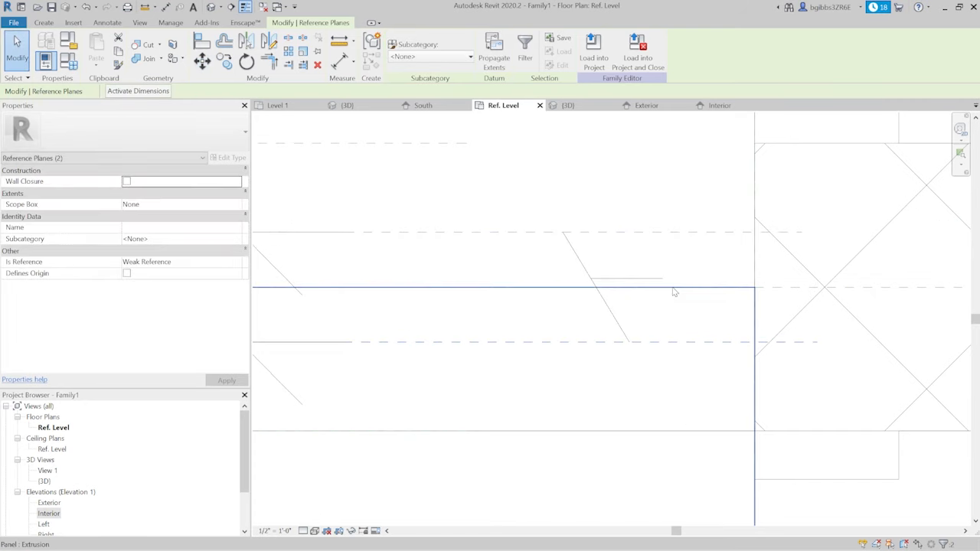
- Delete the horizontal and diagonal helper lines between the thickness reference planes
{"action": "key", "text": "Escape"}
{"action": "left_click", "coordinate": [619, 278]}
{"action": "key", "text": "Delete"}
{"action": "left_click", "coordinate": [584, 269]}
{"action": "key", "text": "Escape"}
- Place an aligned dimension from the exterior-side thickness plane through the wall centerline to the interior-side plane and make its segments equal
{"action": "scroll", "coordinate": [582, 283], "scroll_direction": "up", "scroll_amount": 6}
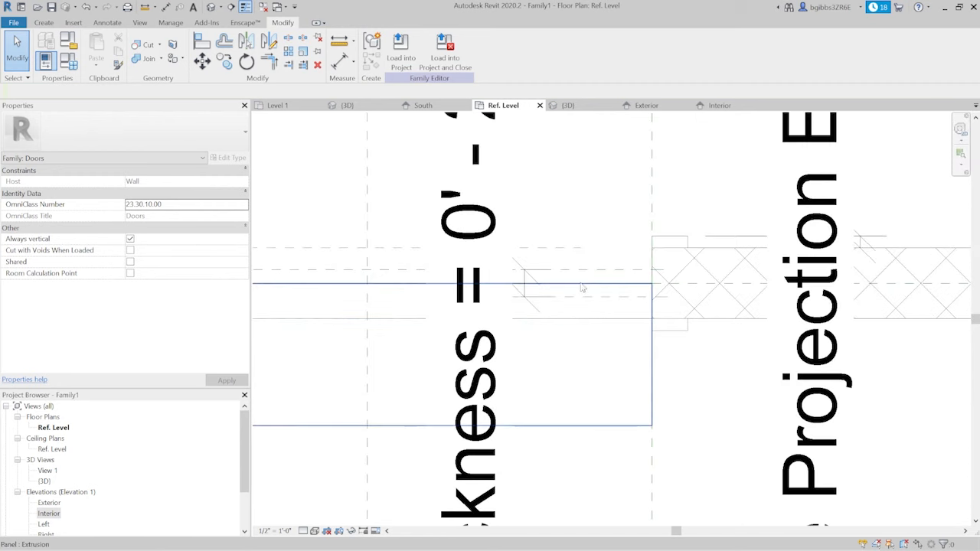
{"action": "scroll", "coordinate": [593, 287], "scroll_direction": "up", "scroll_amount": 3}
{"action": "scroll", "coordinate": [660, 287], "scroll_direction": "down", "scroll_amount": 2}
{"action": "scroll", "coordinate": [714, 287], "scroll_direction": "up", "scroll_amount": 3}
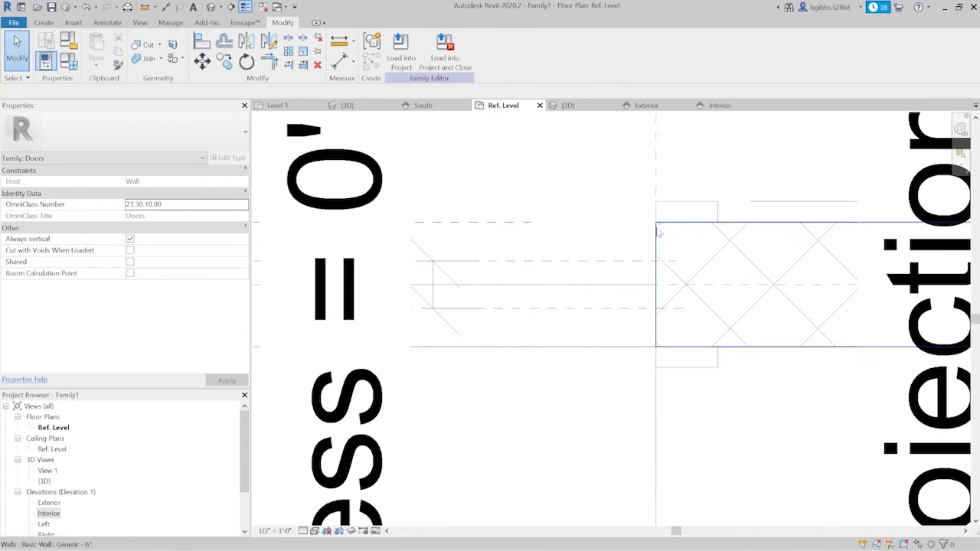
{"action": "key", "text": "d"}
{"action": "key", "text": "i"}
{"action": "scroll", "coordinate": [666, 245], "scroll_direction": "up", "scroll_amount": 2}
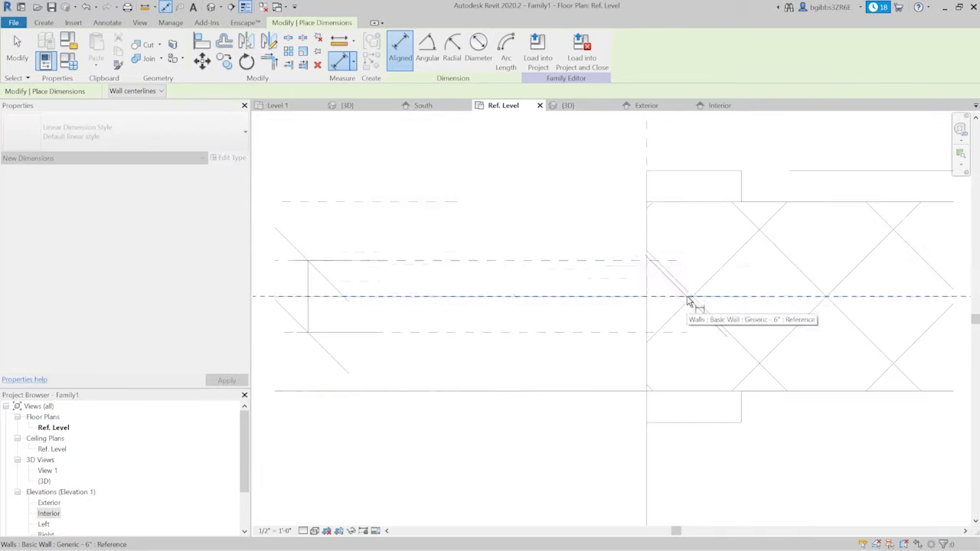
{"action": "left_click", "coordinate": [676, 261]}
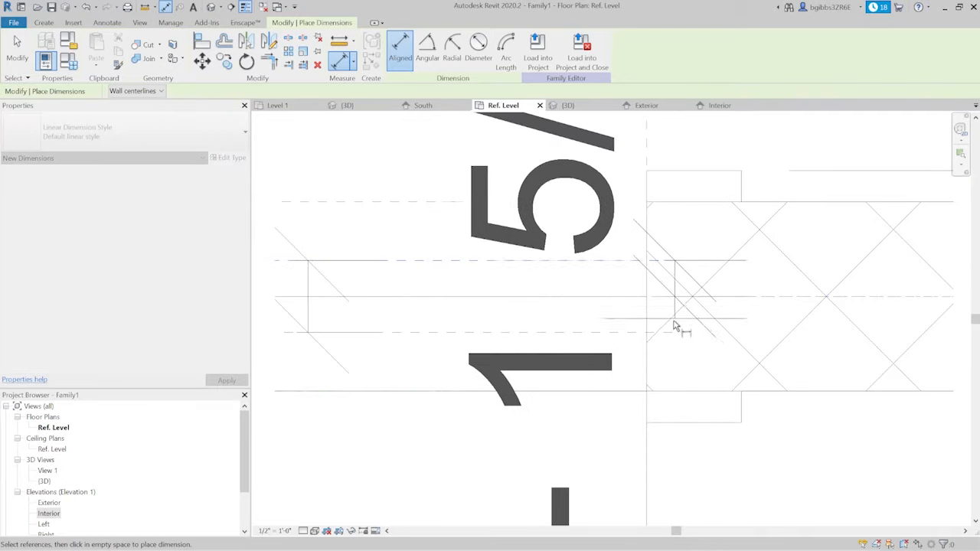
{"action": "left_click", "coordinate": [667, 332]}
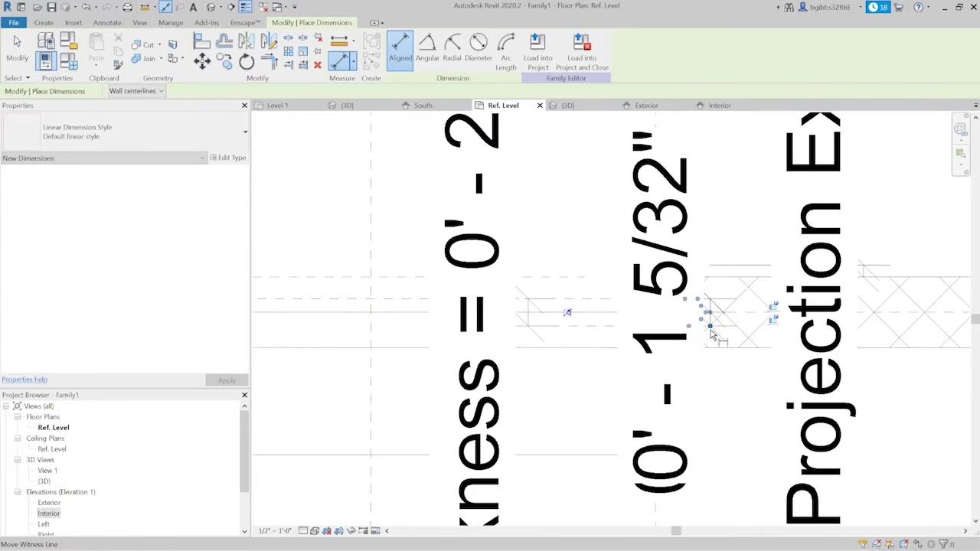
{"action": "left_click", "coordinate": [568, 314]}
{"action": "scroll", "coordinate": [571, 332], "scroll_direction": "up", "scroll_amount": 2}
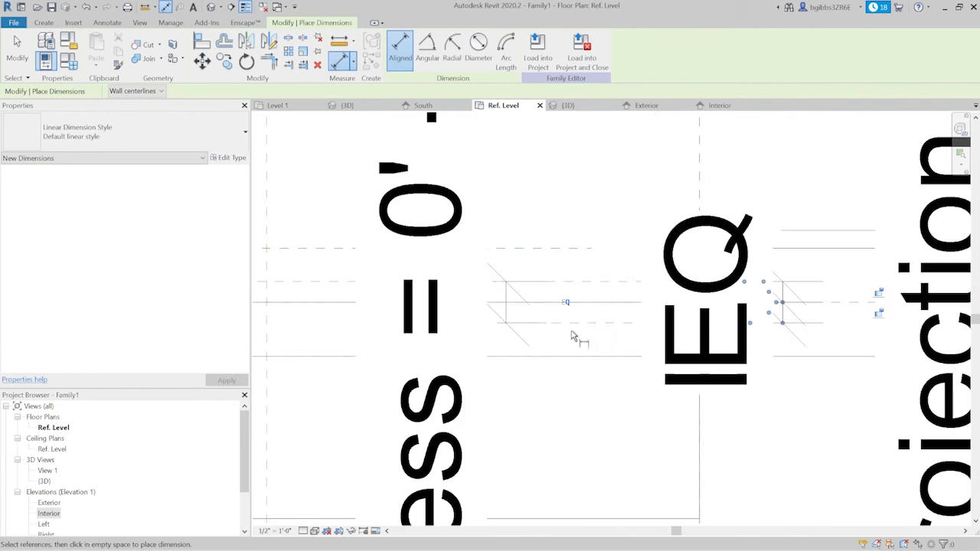
{"action": "key", "text": "Escape"}
{"action": "key", "text": "a"}
{"action": "key", "text": "l"}
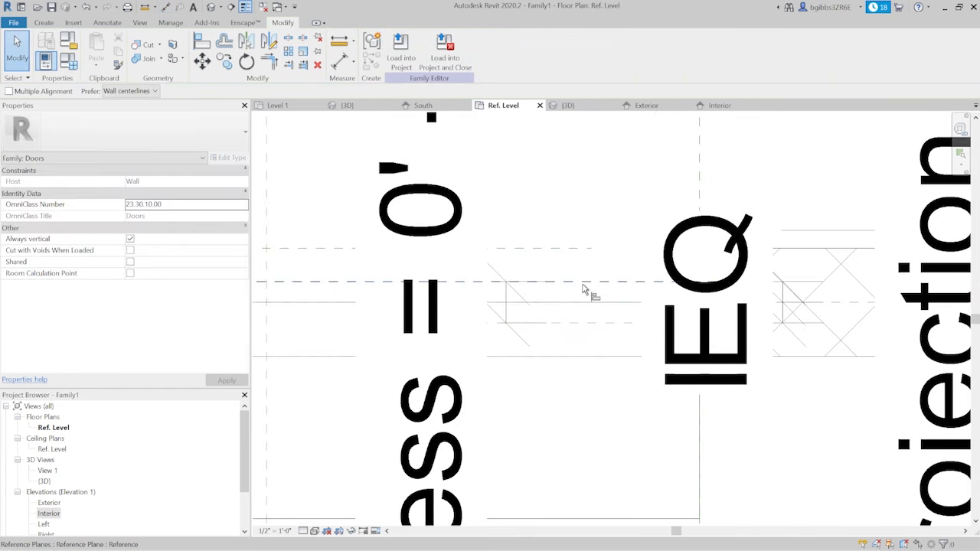
{"action": "scroll", "coordinate": [585, 306], "scroll_direction": "up", "scroll_amount": 2}
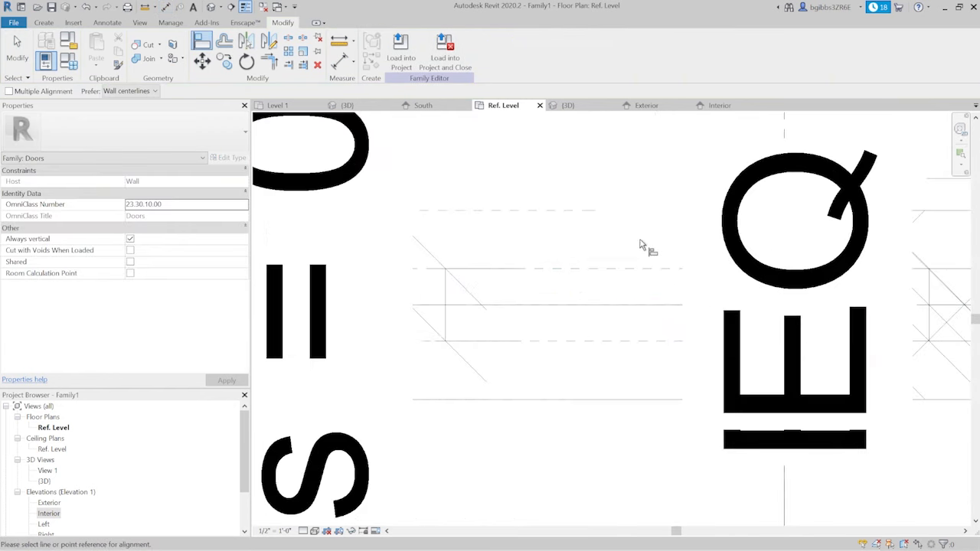
{"action": "scroll", "coordinate": [645, 245], "scroll_direction": "down", "scroll_amount": 3}
{"action": "key", "text": "Escape"}
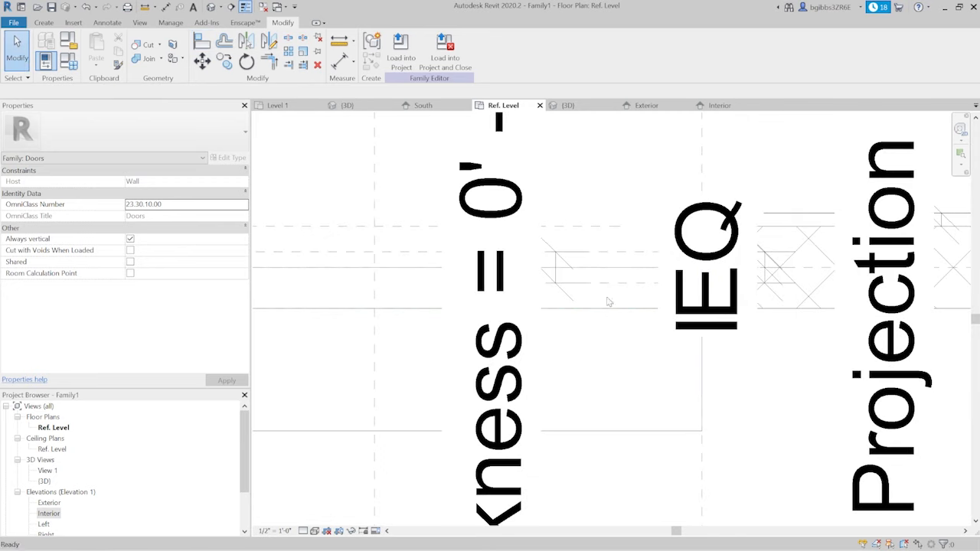
{"action": "left_click", "coordinate": [612, 253]}
{"action": "key", "text": "Escape"}
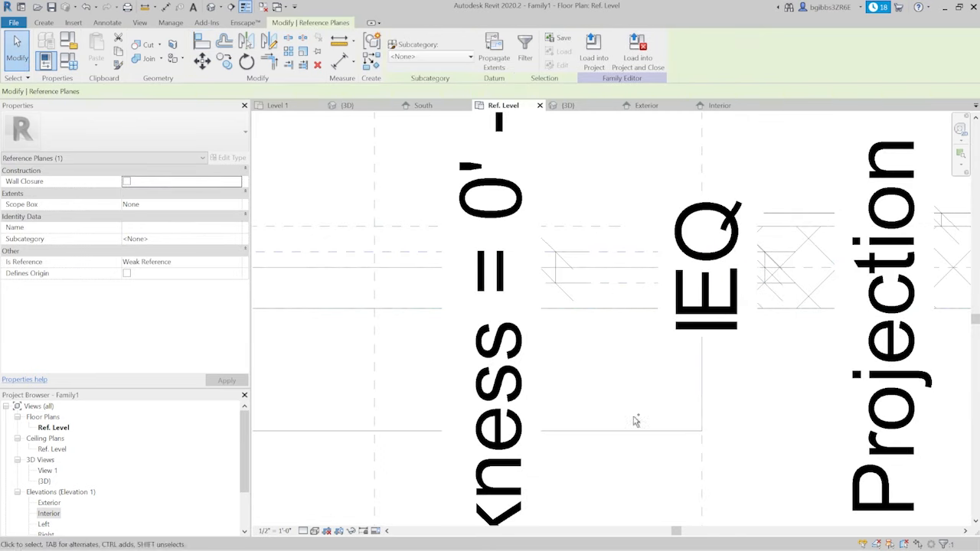
- Align the exterior face of the panel extrusion with the exterior-side thickness reference plane in the floor plan
{"action": "scroll", "coordinate": [582, 280], "scroll_direction": "up", "scroll_amount": 2}
{"action": "key", "text": "a"}
{"action": "key", "text": "l"}
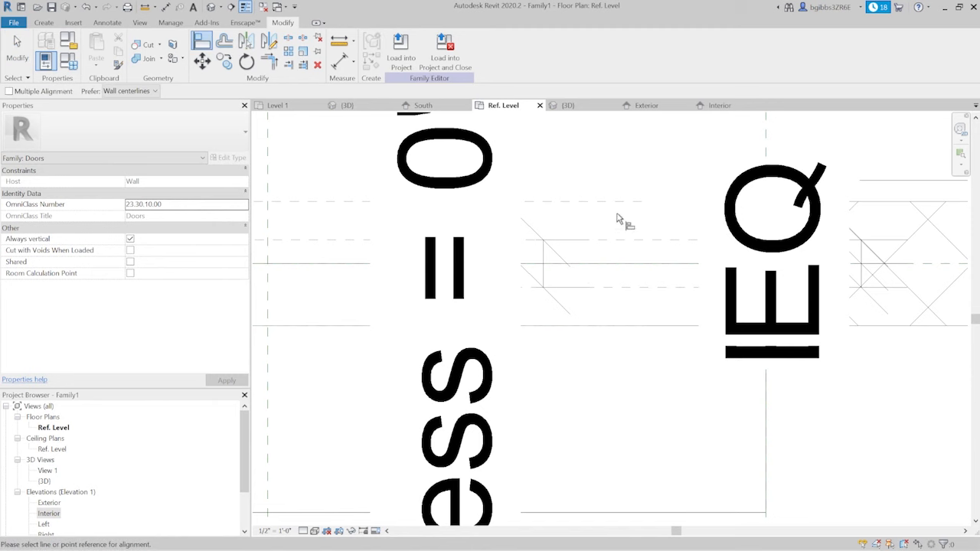
{"action": "left_click", "coordinate": [623, 244]}
{"action": "scroll", "coordinate": [626, 266], "scroll_direction": "down", "scroll_amount": 4}
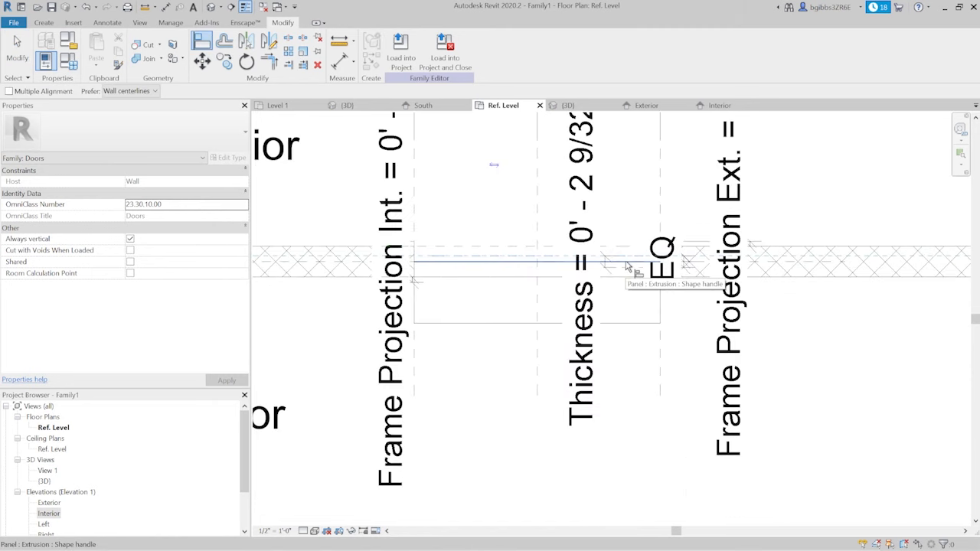
{"action": "left_click", "coordinate": [627, 266]}
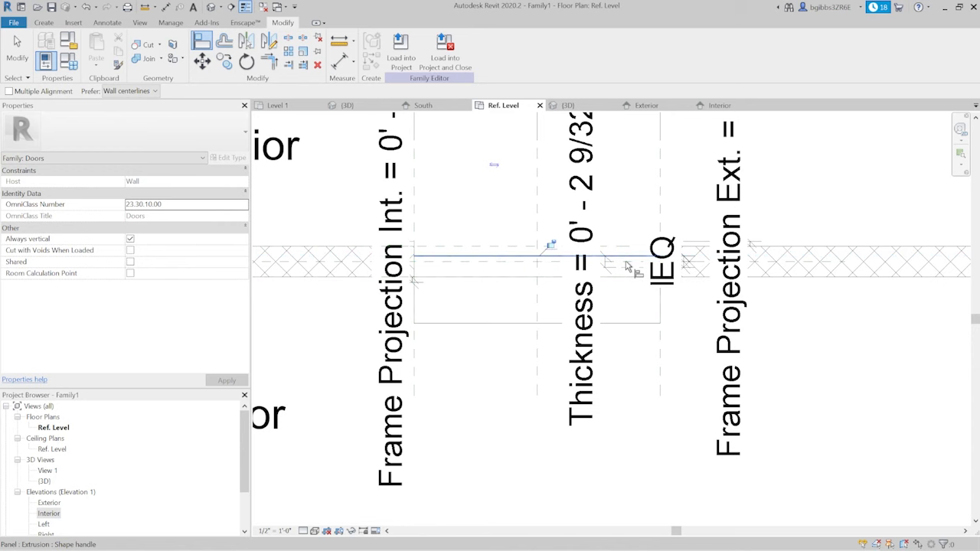
- Align the interior face of the panel extrusion with the interior-side thickness reference plane
{"action": "scroll", "coordinate": [626, 265], "scroll_direction": "up", "scroll_amount": 2}
{"action": "scroll", "coordinate": [682, 307], "scroll_direction": "up", "scroll_amount": 2}
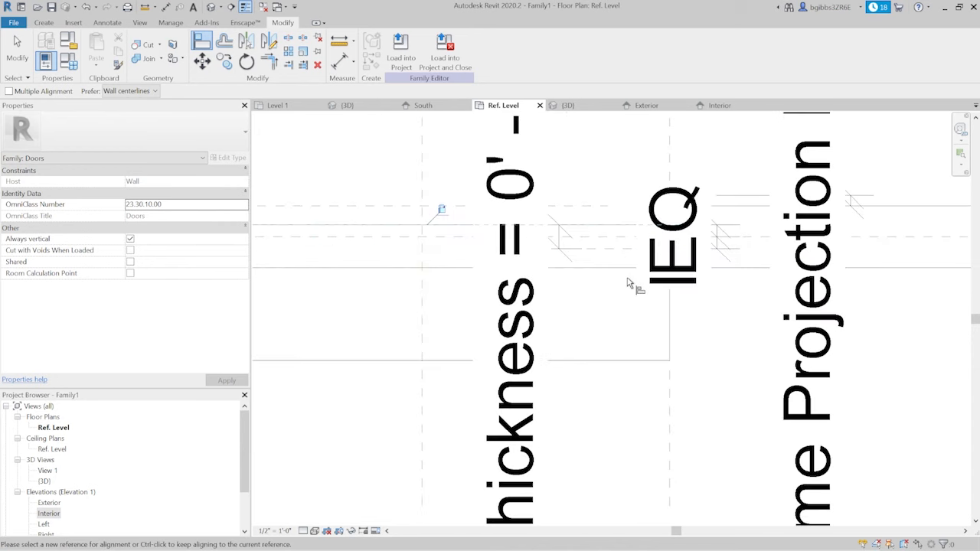
{"action": "left_click", "coordinate": [617, 254]}
{"action": "left_click", "coordinate": [613, 360]}
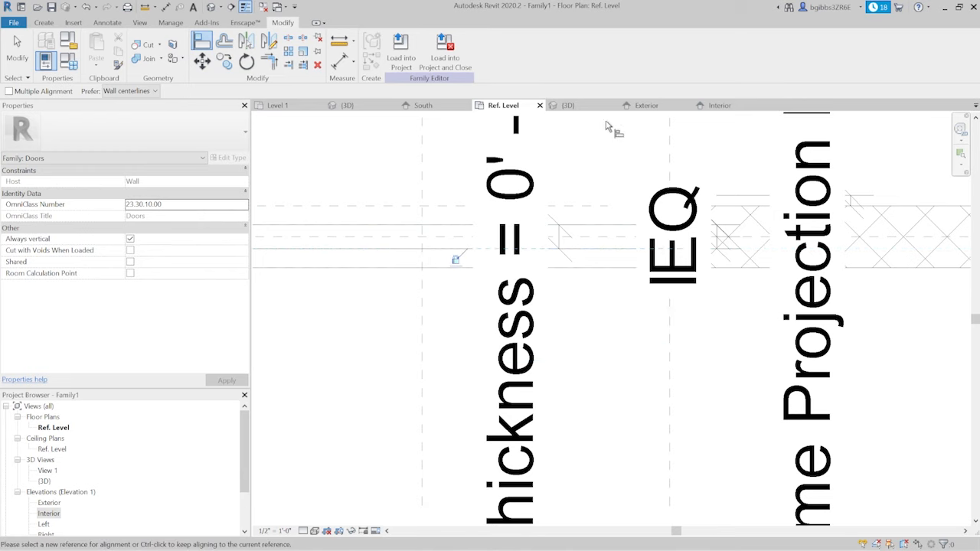
- Leave the Align tool and inspect the door panel within the wall in the 3D view
{"action": "left_click", "coordinate": [570, 105]}
{"action": "scroll", "coordinate": [553, 278], "scroll_direction": "down", "scroll_amount": 3}
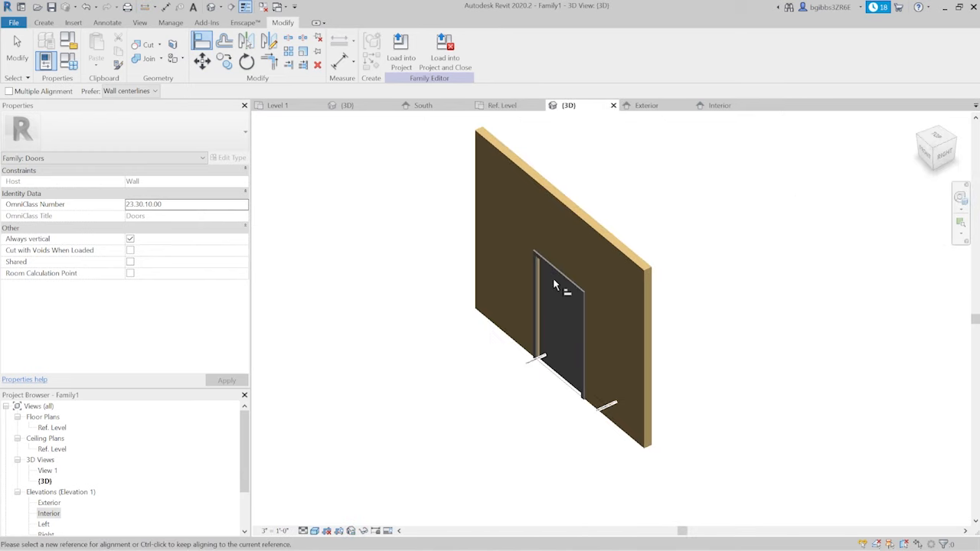
{"action": "key", "text": "Escape"}
{"action": "middle_click_drag", "start_coordinate": [556, 303], "coordinate": [656, 406], "text": "shift"}
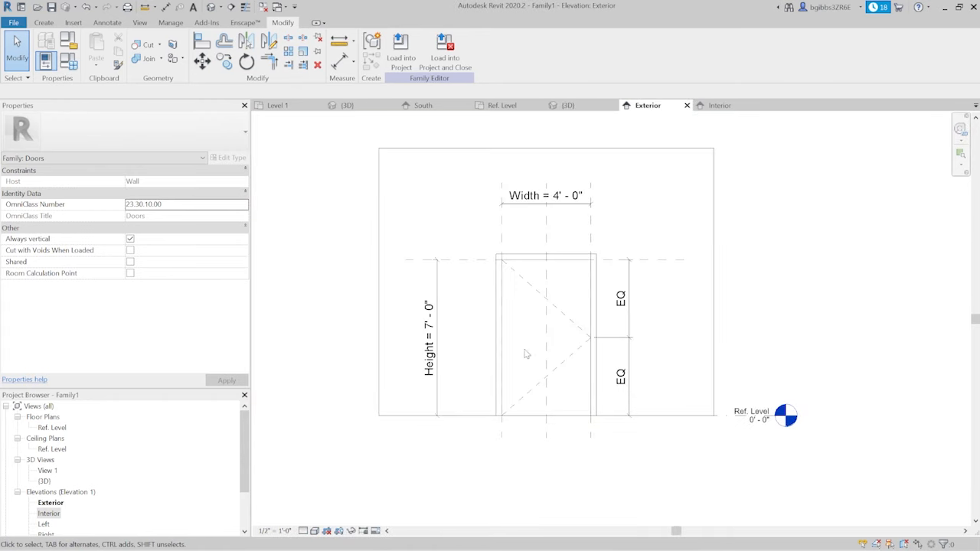
- In the exterior elevation, sketch a symbolic-line rectangle about 3'-5" wide and 2'-9" high inside the upper half of the door
{"action": "middle_click_drag", "start_coordinate": [555, 370], "coordinate": [530, 373]}
{"action": "scroll", "coordinate": [584, 280], "scroll_direction": "up", "scroll_amount": 1}
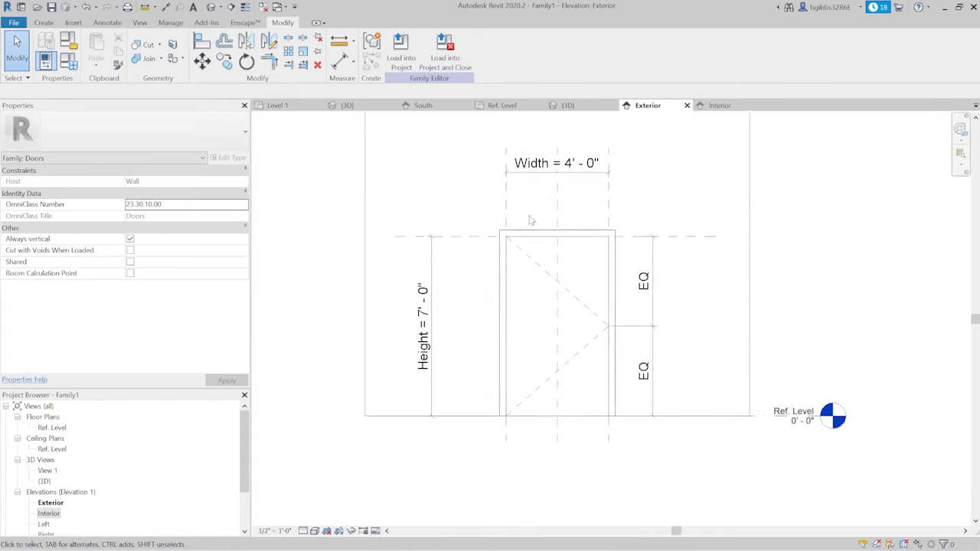
{"action": "scroll", "coordinate": [584, 320], "scroll_direction": "up", "scroll_amount": 1}
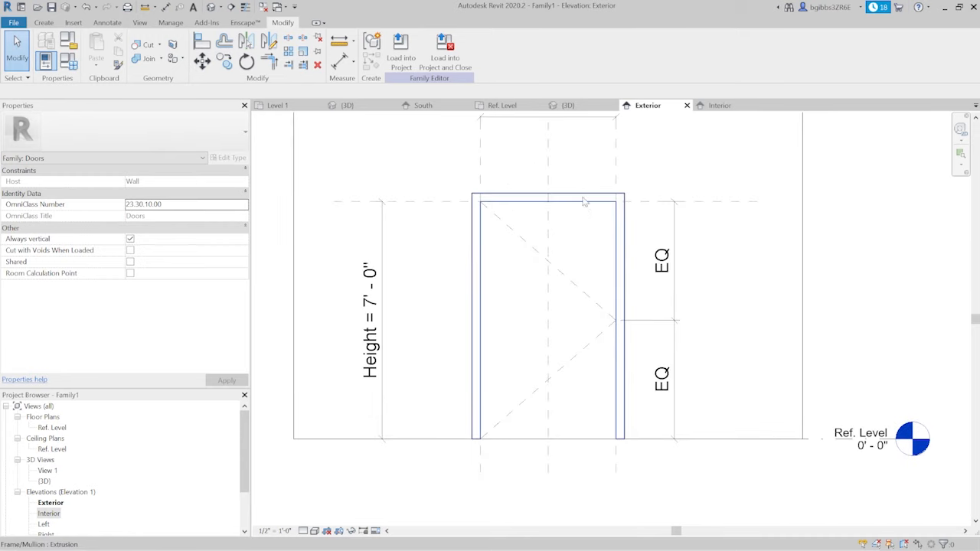
{"action": "middle_click_drag", "start_coordinate": [556, 169], "coordinate": [558, 177]}
{"action": "middle_click_drag", "start_coordinate": [483, 221], "coordinate": [474, 220]}
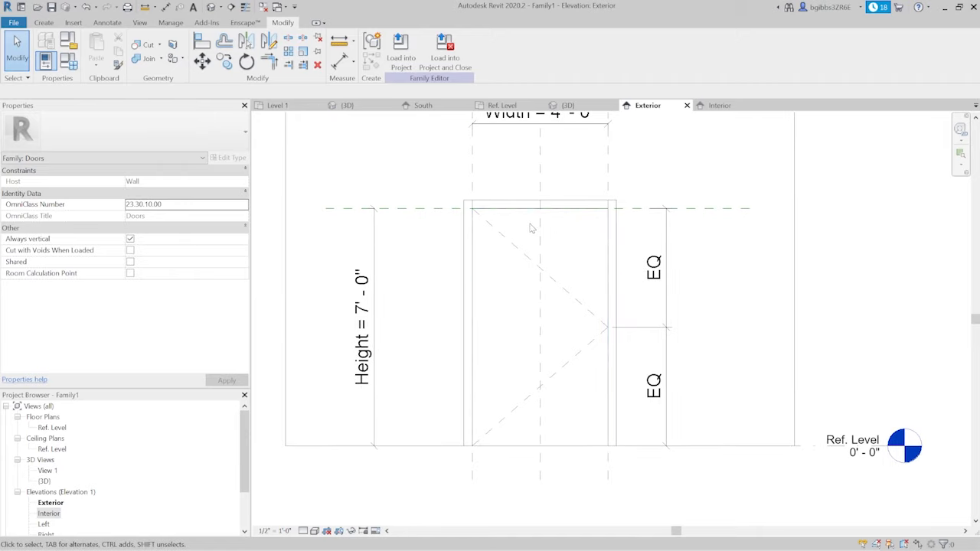
{"action": "left_click", "coordinate": [108, 22]}
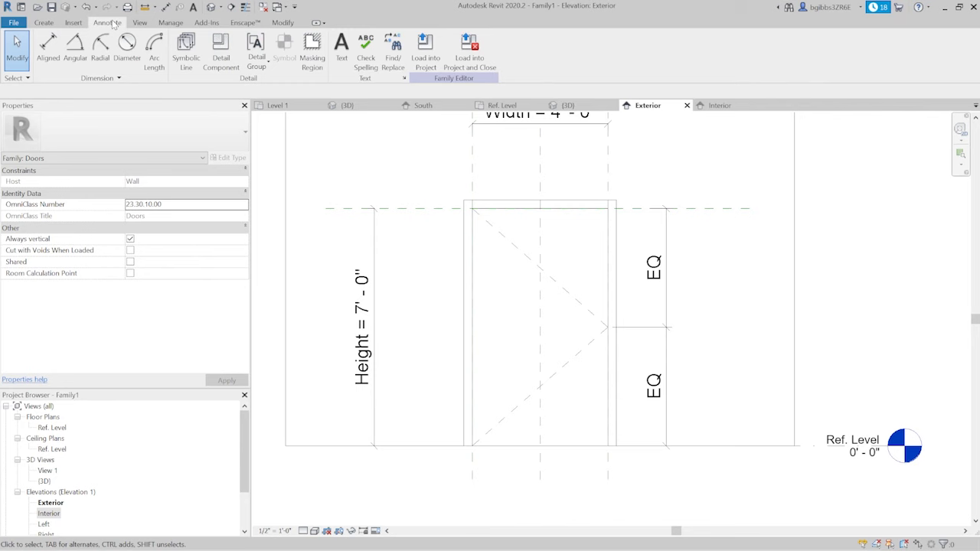
{"action": "left_click", "coordinate": [186, 52]}
{"action": "left_click", "coordinate": [406, 39]}
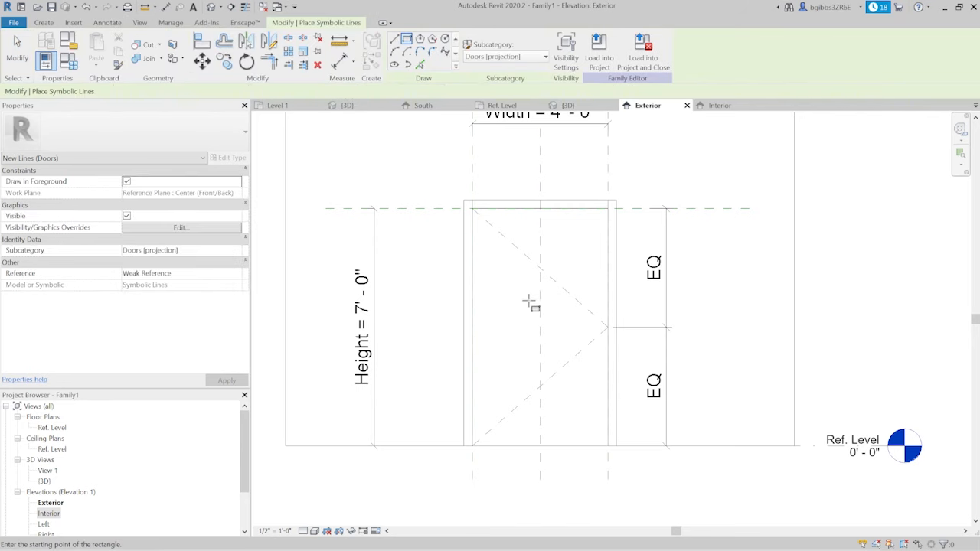
{"action": "scroll", "coordinate": [529, 302], "scroll_direction": "up", "scroll_amount": 2}
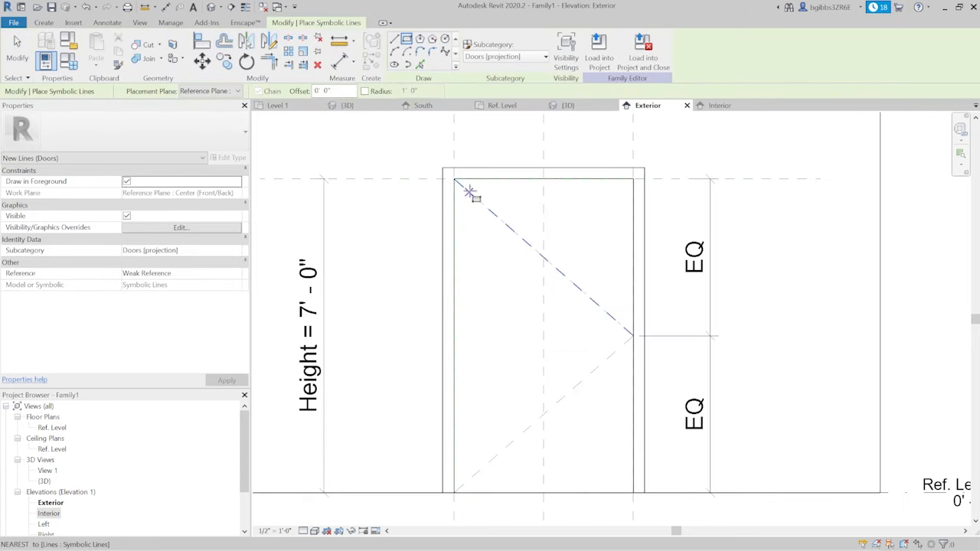
{"action": "left_click", "coordinate": [467, 191]}
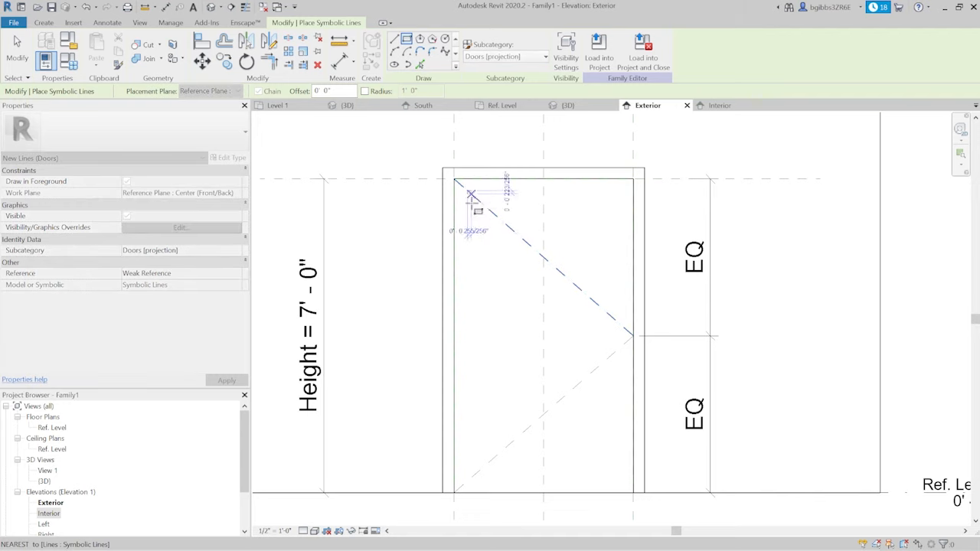
{"action": "scroll", "coordinate": [616, 306], "scroll_direction": "up", "scroll_amount": 2}
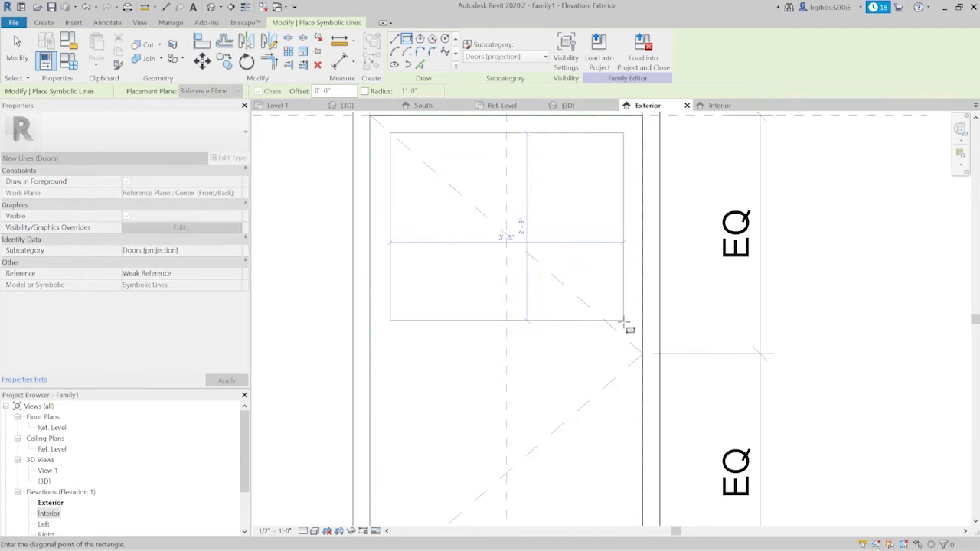
{"action": "left_click", "coordinate": [622, 321]}
- Sketch a second symbolic-line rectangle, about 3'-4" wide and 3'-1" high, inside the lower half of the door
{"action": "scroll", "coordinate": [487, 351], "scroll_direction": "down", "scroll_amount": 2}
{"action": "scroll", "coordinate": [488, 350], "scroll_direction": "up", "scroll_amount": 2}
{"action": "left_click", "coordinate": [500, 300]}
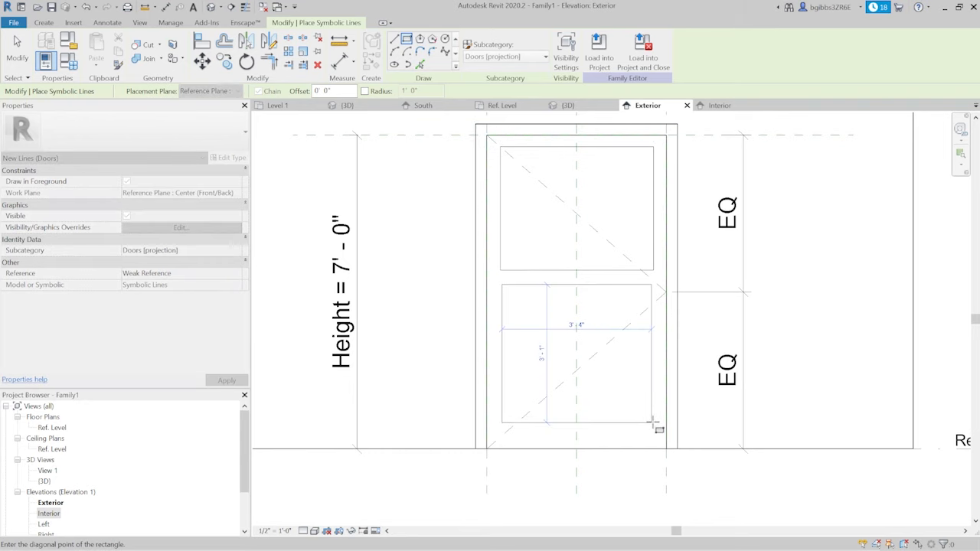
{"action": "left_click", "coordinate": [651, 422]}
{"action": "key", "text": "Escape"}
{"action": "key", "text": "Escape"}
{"action": "scroll", "coordinate": [612, 368], "scroll_direction": "down", "scroll_amount": 3}
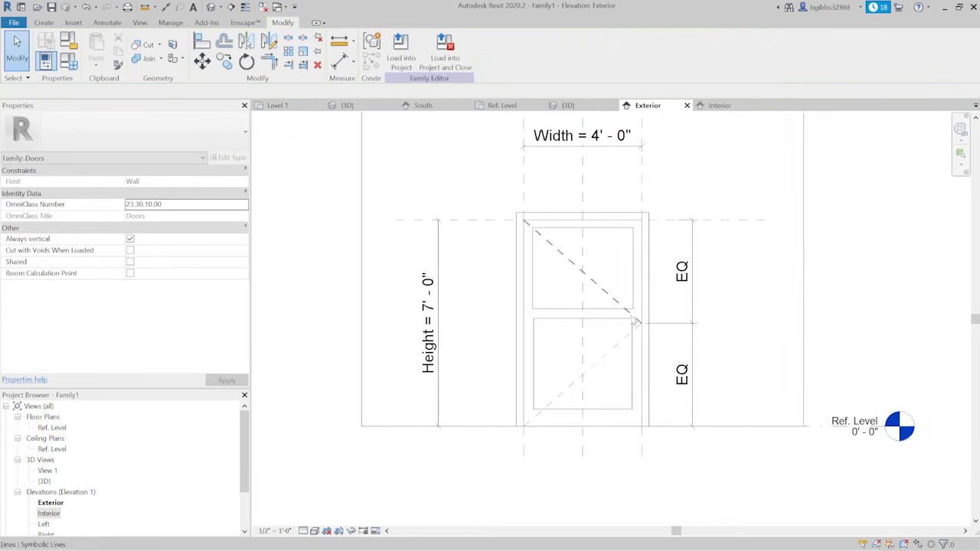
- Delete both symbolic-line rectangles from the door elevation
{"action": "scroll", "coordinate": [626, 375], "scroll_direction": "up", "scroll_amount": 3}
{"action": "key", "text": "Tab"}
{"action": "left_click", "coordinate": [637, 371]}
{"action": "key", "text": "Delete"}
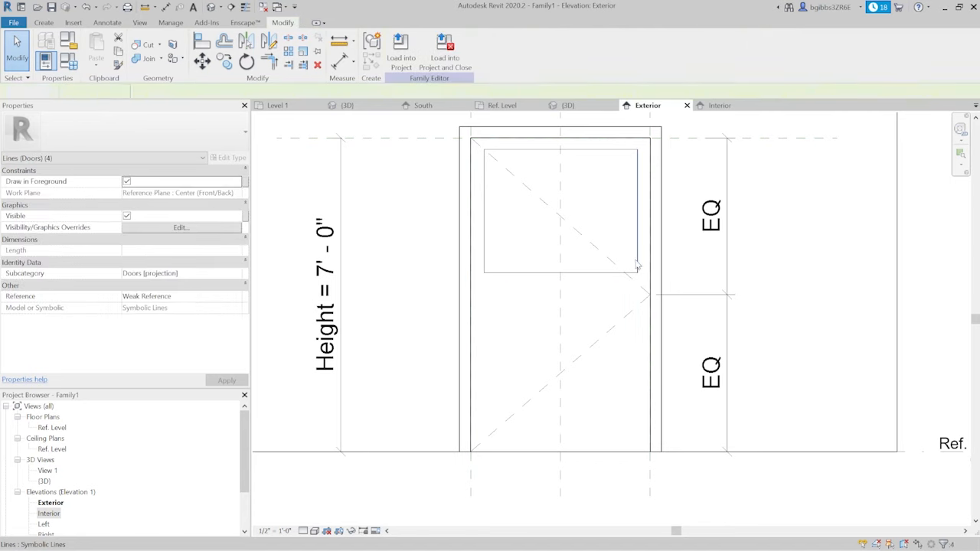
{"action": "key", "text": "Tab"}
{"action": "left_click", "coordinate": [637, 264]}
{"action": "key", "text": "Delete"}
- Draw two vertical reference planes through the full door height, one slightly inside each side edge of the door panel
{"action": "middle_click_drag", "start_coordinate": [574, 220], "coordinate": [487, 246]}
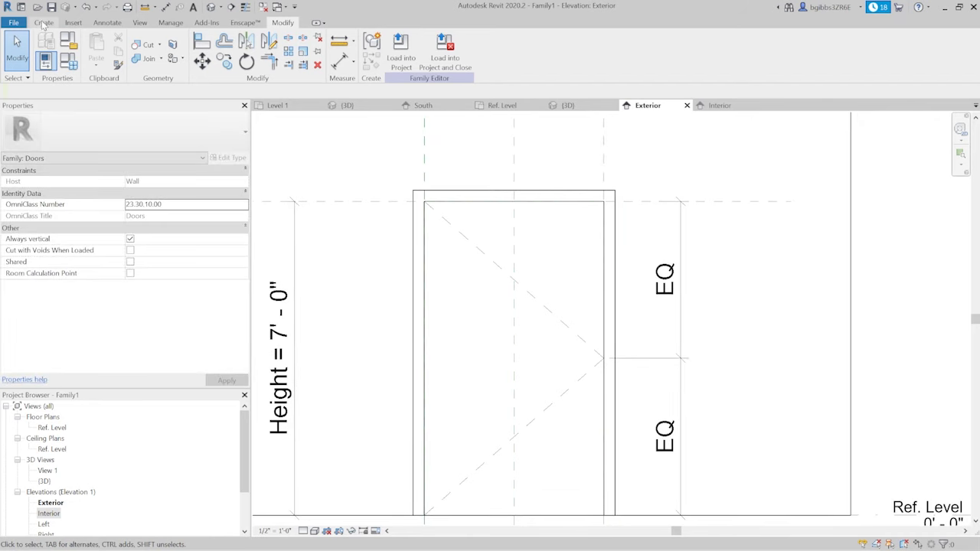
{"action": "left_click", "coordinate": [44, 23]}
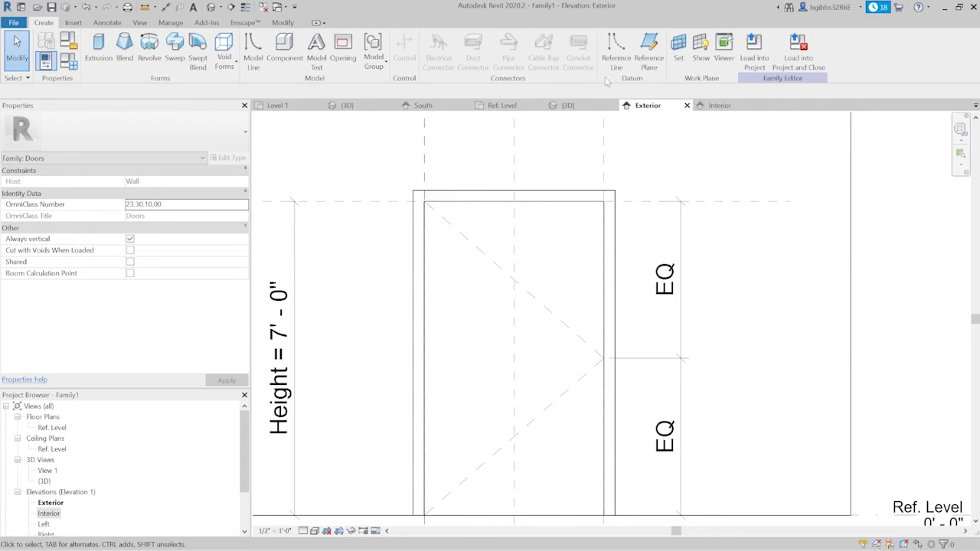
{"action": "left_click", "coordinate": [648, 48]}
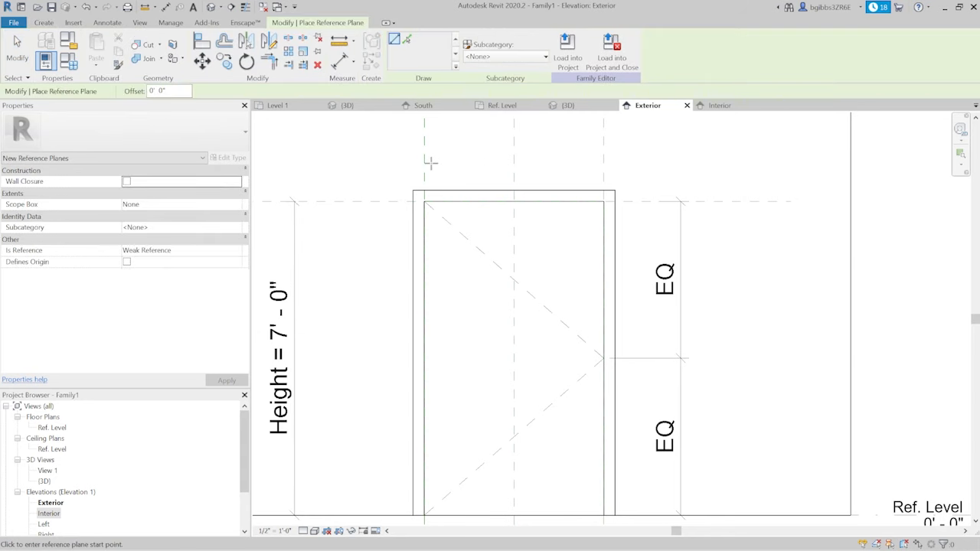
{"action": "scroll", "coordinate": [429, 165], "scroll_direction": "down", "scroll_amount": 1}
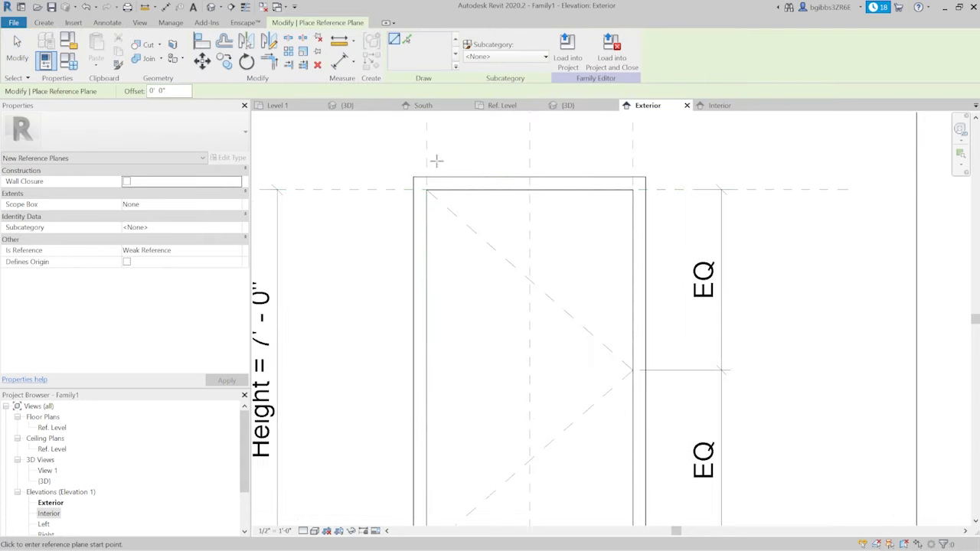
{"action": "scroll", "coordinate": [432, 164], "scroll_direction": "down", "scroll_amount": 1}
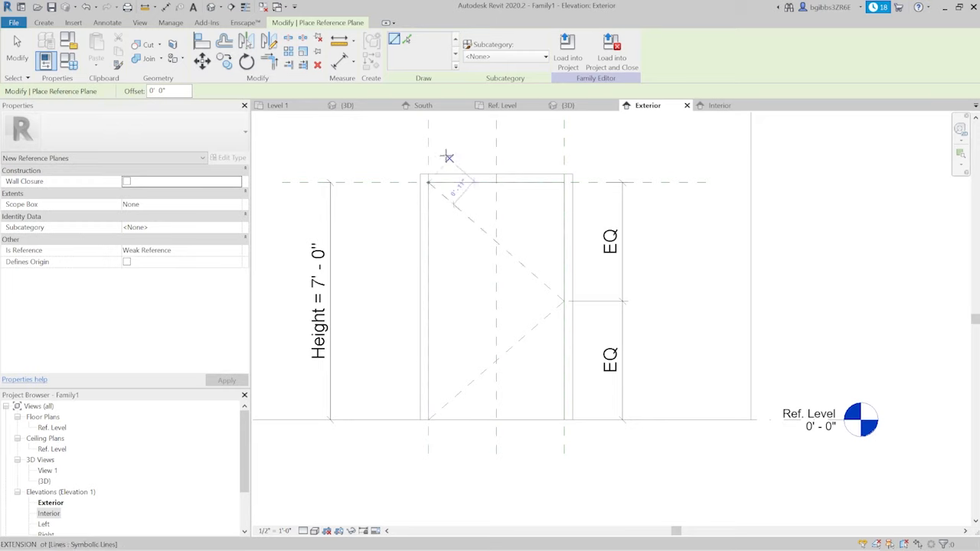
{"action": "left_click", "coordinate": [440, 155]}
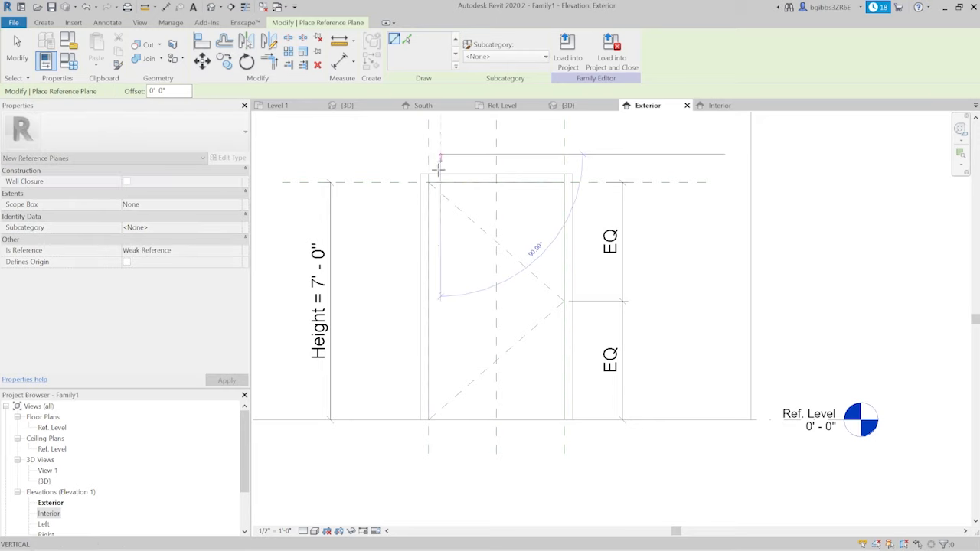
{"action": "left_click", "coordinate": [442, 441]}
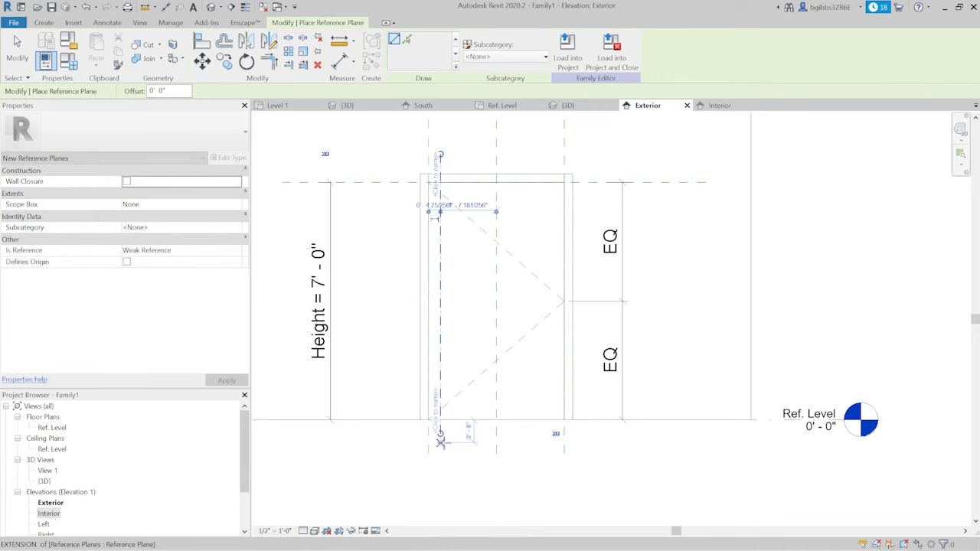
{"action": "left_click", "coordinate": [556, 155]}
{"action": "left_click", "coordinate": [554, 446]}
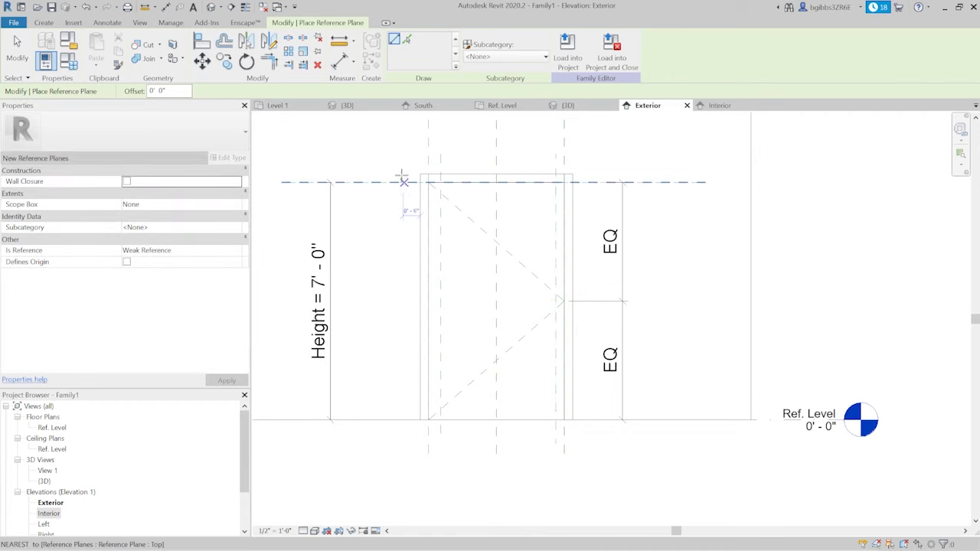
- Draw two horizontal reference planes across the door, one about 5" below its top and one about 3'-11" above the floor
{"action": "left_click", "coordinate": [400, 197]}
{"action": "left_click", "coordinate": [582, 196]}
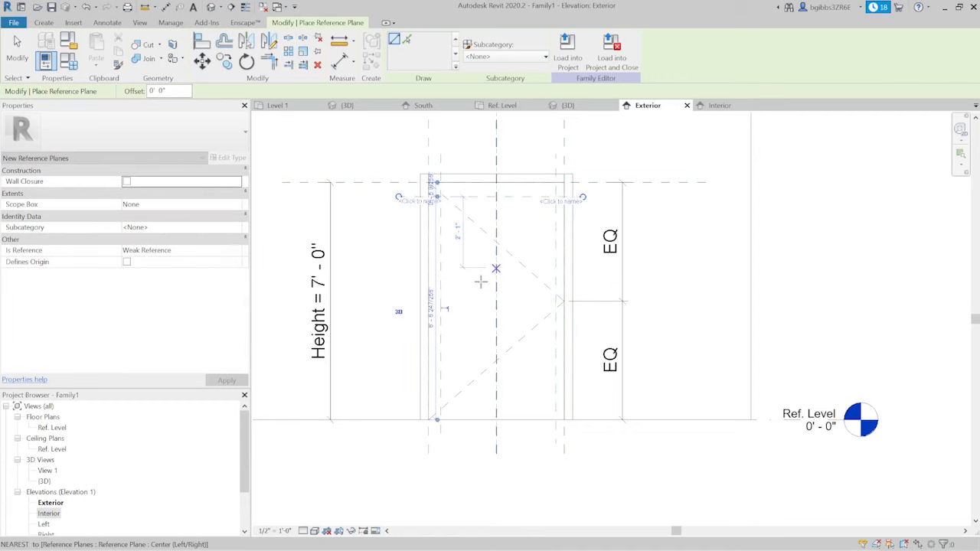
{"action": "left_click", "coordinate": [393, 287]}
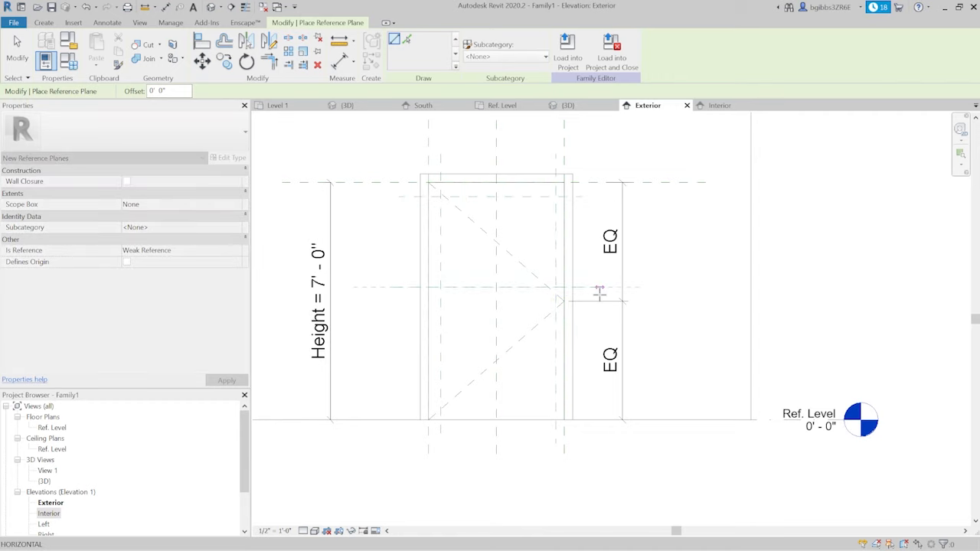
{"action": "left_click", "coordinate": [599, 288]}
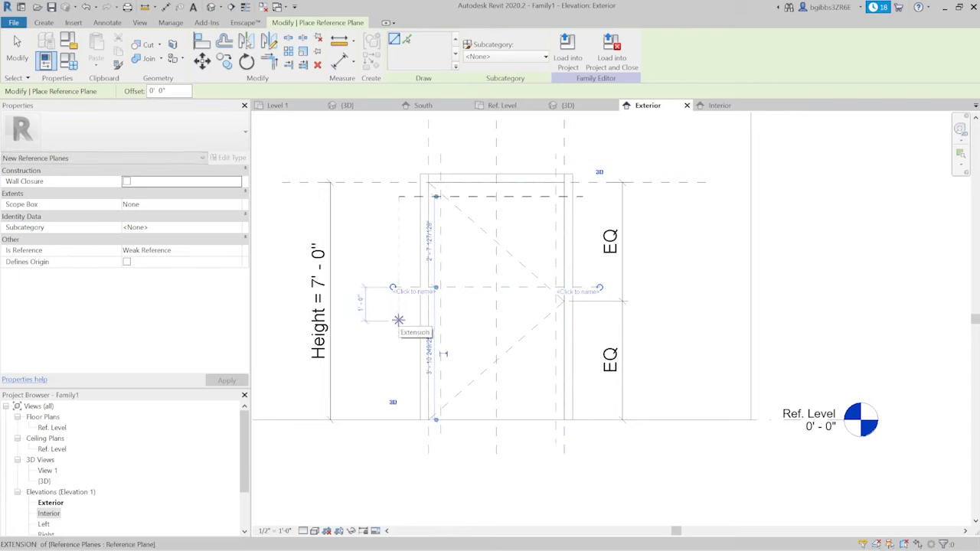
- Draw two more horizontal reference planes across the door, one about 1'-0" below the mid-height plane and one slightly above the floor
{"action": "left_click", "coordinate": [398, 320]}
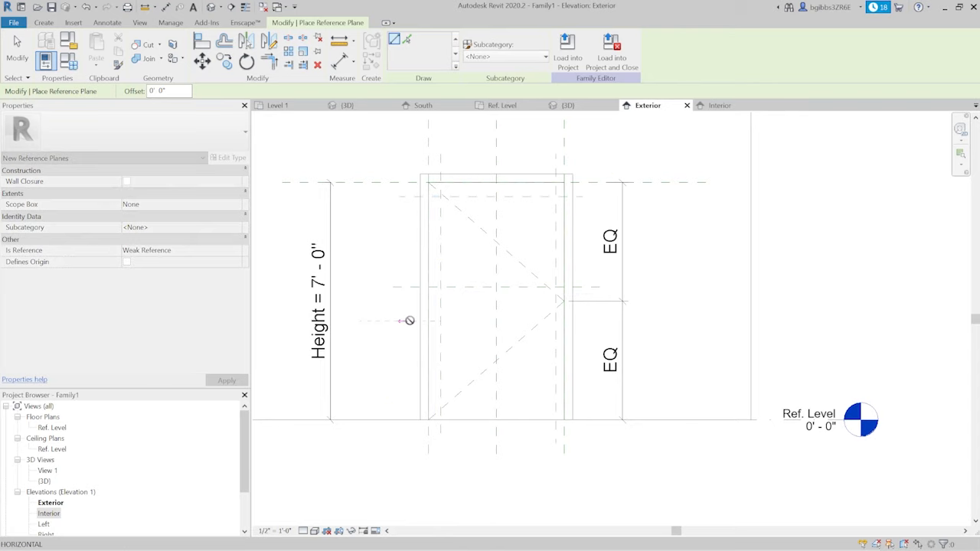
{"action": "left_click", "coordinate": [580, 320]}
{"action": "left_click", "coordinate": [399, 408]}
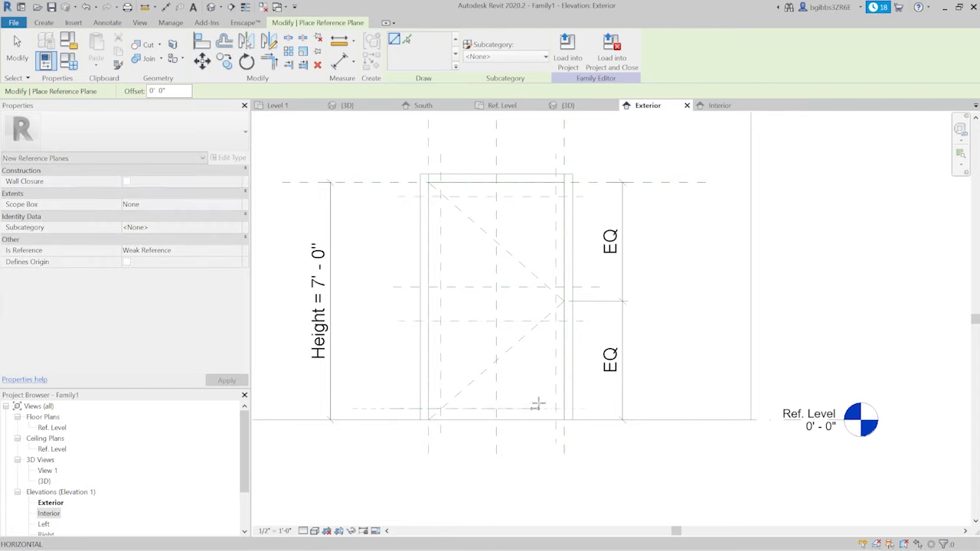
{"action": "left_click", "coordinate": [584, 405]}
{"action": "scroll", "coordinate": [553, 418], "scroll_direction": "up", "scroll_amount": 3}
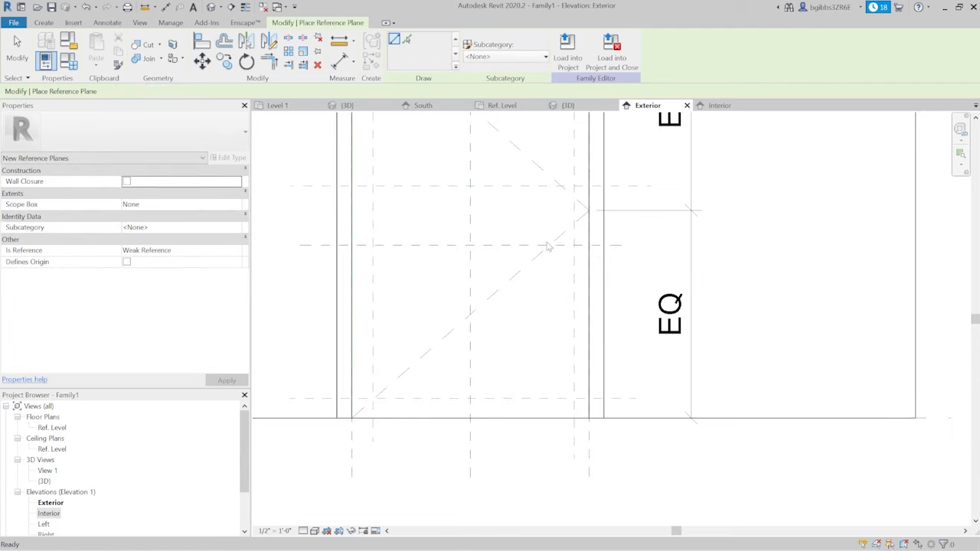
{"action": "key", "text": "Escape"}
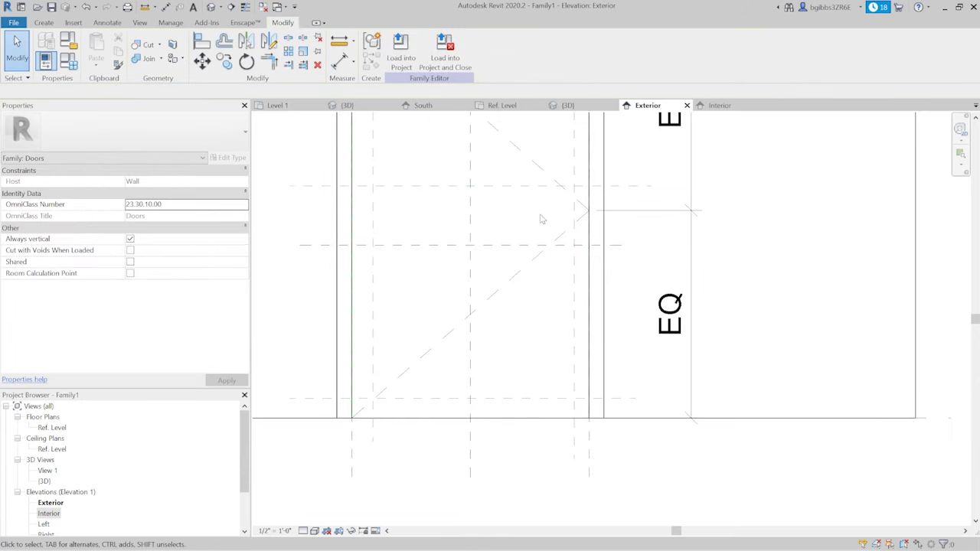
{"action": "scroll", "coordinate": [567, 217], "scroll_direction": "down", "scroll_amount": 2}
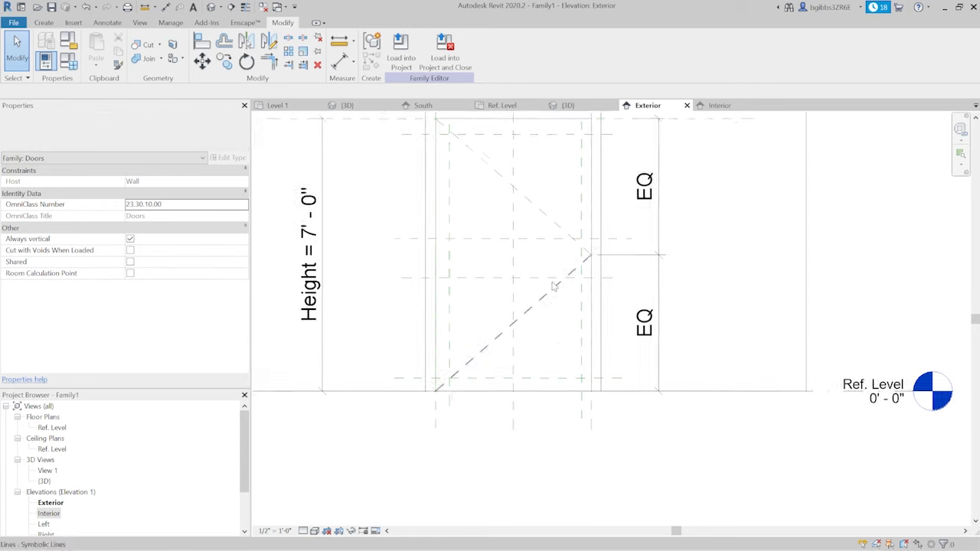
{"action": "scroll", "coordinate": [574, 264], "scroll_direction": "up", "scroll_amount": 3}
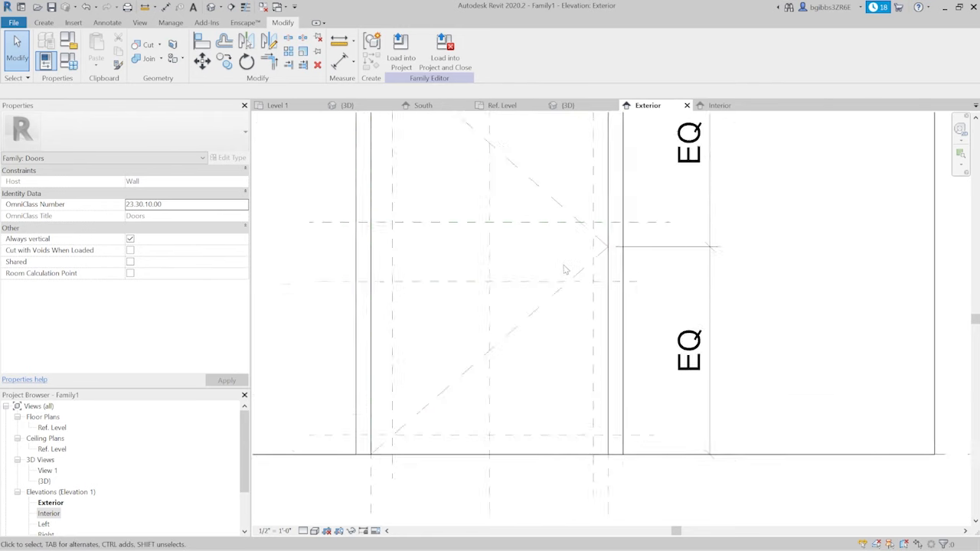
- Draw two connected symbolic lines, one rising about 3'-0" from the floor beside the door, one running about 7'-8" horizontally across it
{"action": "scroll", "coordinate": [506, 391], "scroll_direction": "down", "scroll_amount": 4}
{"action": "scroll", "coordinate": [484, 382], "scroll_direction": "up", "scroll_amount": 1}
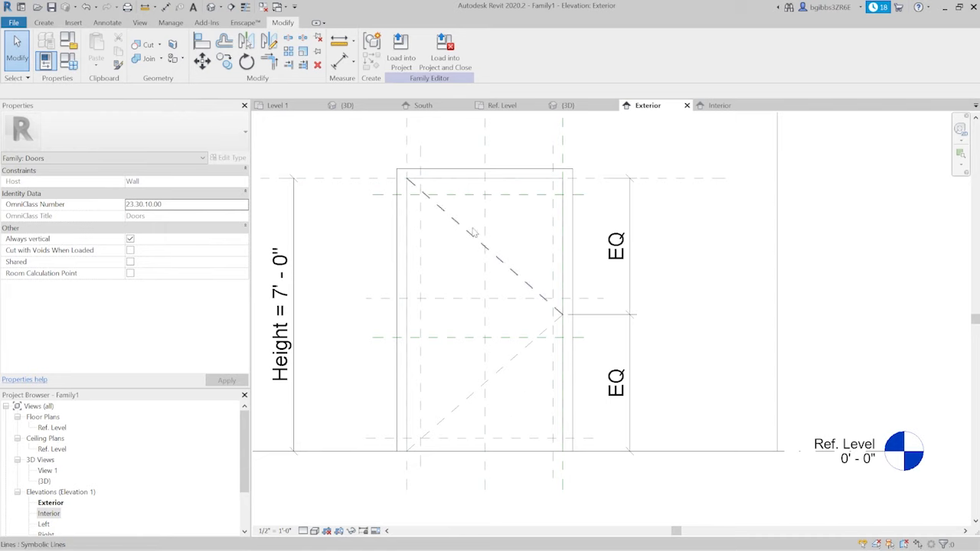
{"action": "middle_click_drag", "start_coordinate": [470, 271], "coordinate": [454, 256]}
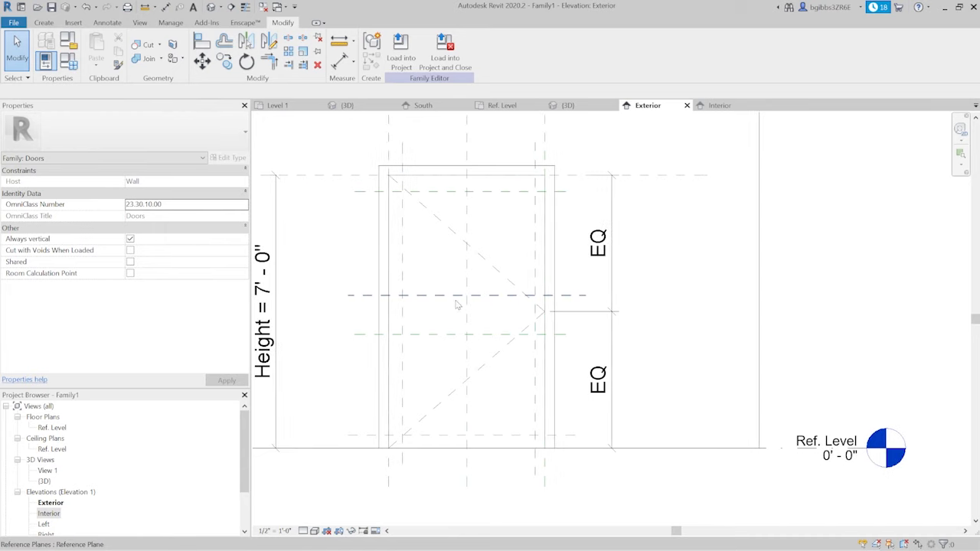
{"action": "left_click", "coordinate": [107, 22]}
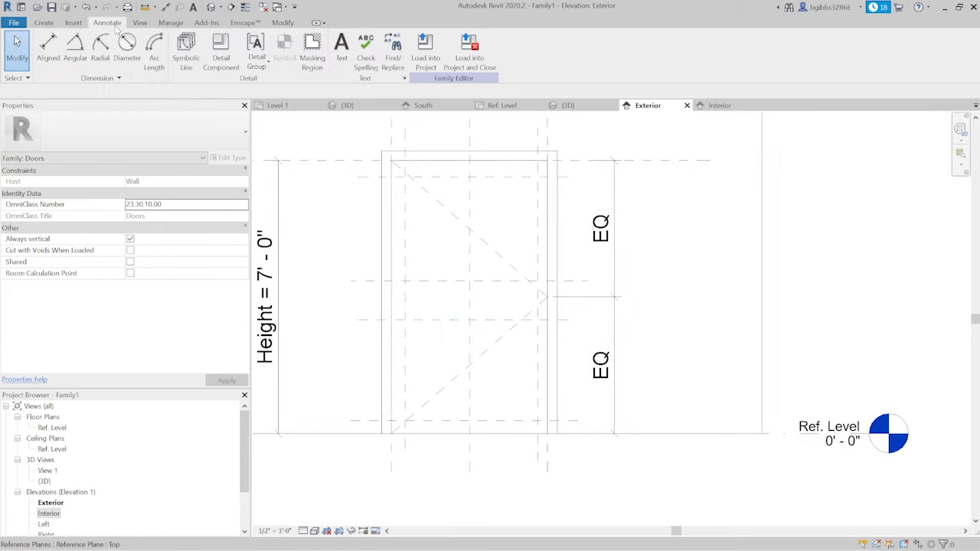
{"action": "left_click", "coordinate": [175, 55]}
{"action": "scroll", "coordinate": [396, 440], "scroll_direction": "up", "scroll_amount": 3}
{"action": "scroll", "coordinate": [353, 435], "scroll_direction": "down", "scroll_amount": 2}
{"action": "scroll", "coordinate": [355, 434], "scroll_direction": "down", "scroll_amount": 2}
{"action": "left_click", "coordinate": [352, 432]}
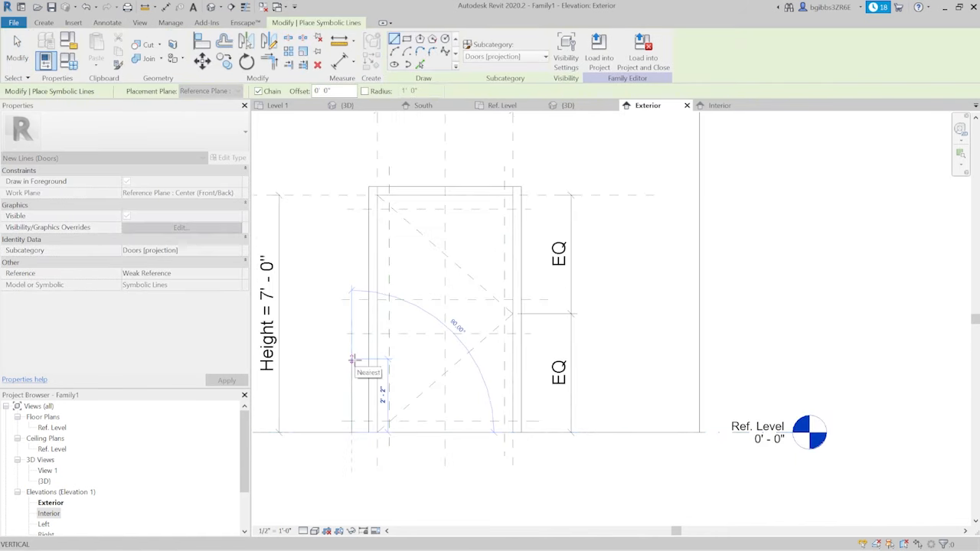
{"action": "left_click", "coordinate": [351, 331]}
{"action": "scroll", "coordinate": [389, 338], "scroll_direction": "up", "scroll_amount": 1}
{"action": "key", "text": "Escape"}
{"action": "key", "text": "Escape"}
- Try to move the reference plane just under the horizontal symbolic line down to about 2'-3" above the lowest plane
{"action": "scroll", "coordinate": [389, 338], "scroll_direction": "up", "scroll_amount": 1}
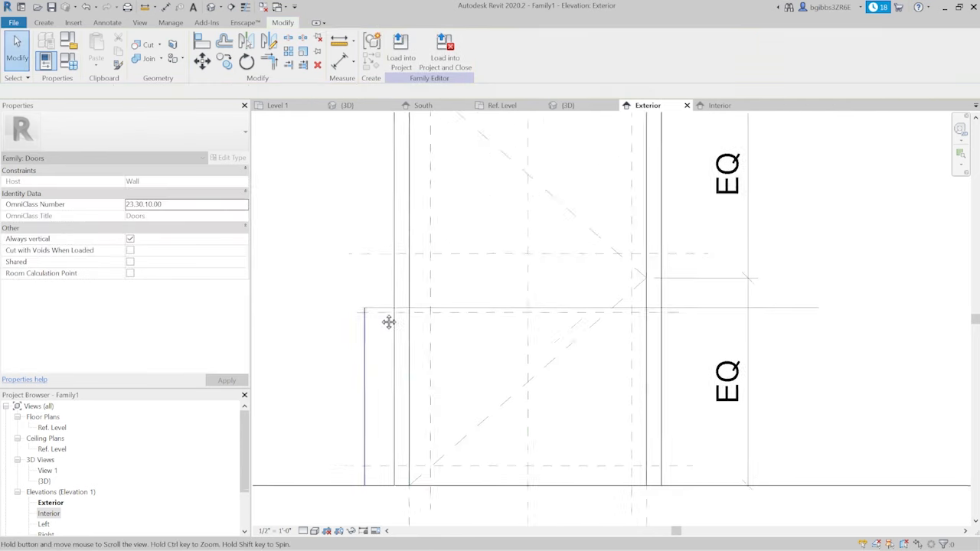
{"action": "scroll", "coordinate": [378, 257], "scroll_direction": "up", "scroll_amount": 2}
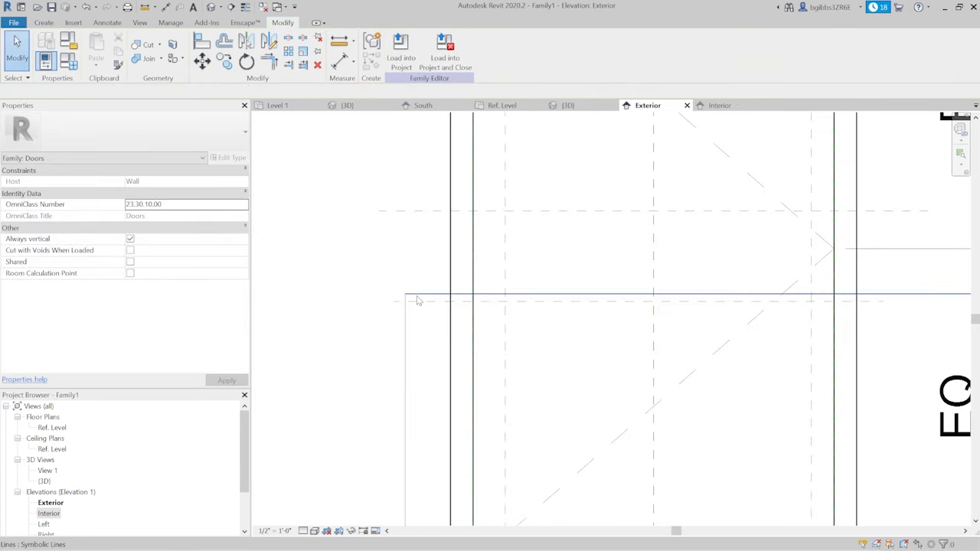
{"action": "left_click", "coordinate": [415, 295]}
{"action": "scroll", "coordinate": [415, 296], "scroll_direction": "down", "scroll_amount": 2}
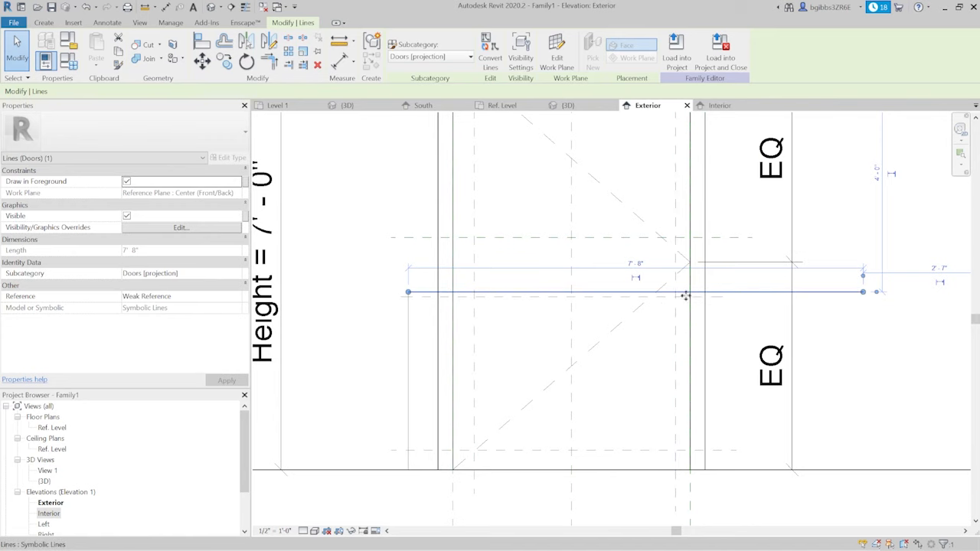
{"action": "scroll", "coordinate": [397, 319], "scroll_direction": "up", "scroll_amount": 1}
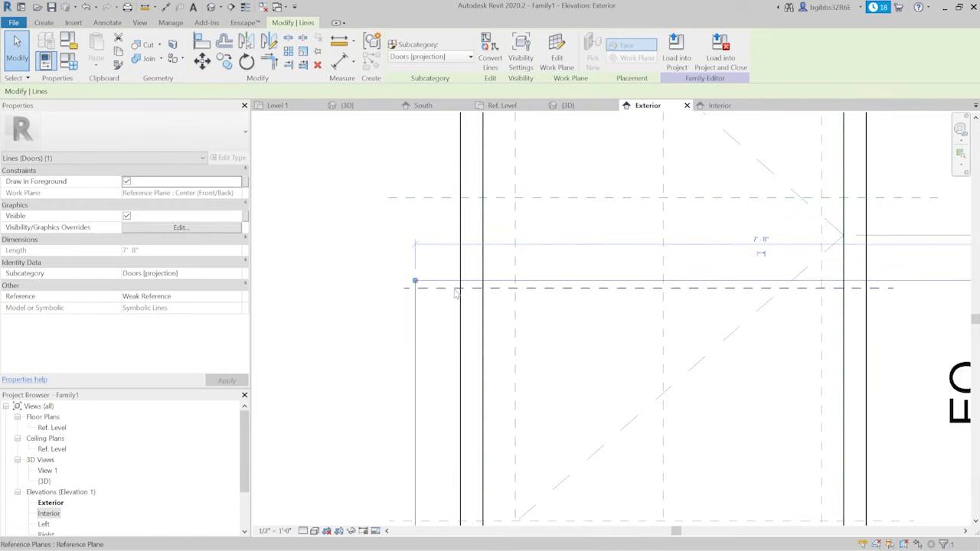
{"action": "scroll", "coordinate": [453, 289], "scroll_direction": "down", "scroll_amount": 2}
{"action": "left_click_drag", "start_coordinate": [451, 289], "coordinate": [454, 312]}
{"action": "scroll", "coordinate": [452, 313], "scroll_direction": "up", "scroll_amount": 1}
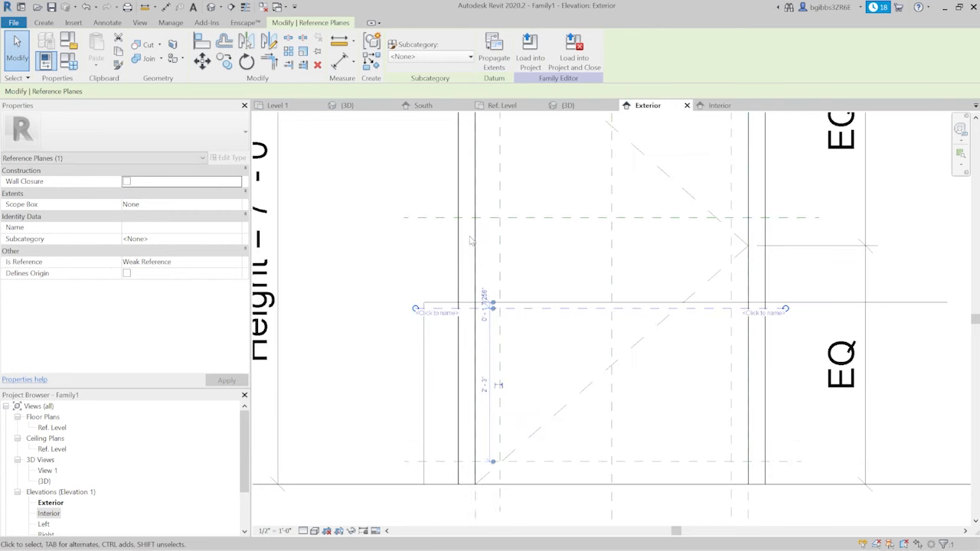
{"action": "left_click", "coordinate": [381, 274]}
{"action": "scroll", "coordinate": [385, 273], "scroll_direction": "down", "scroll_amount": 1}
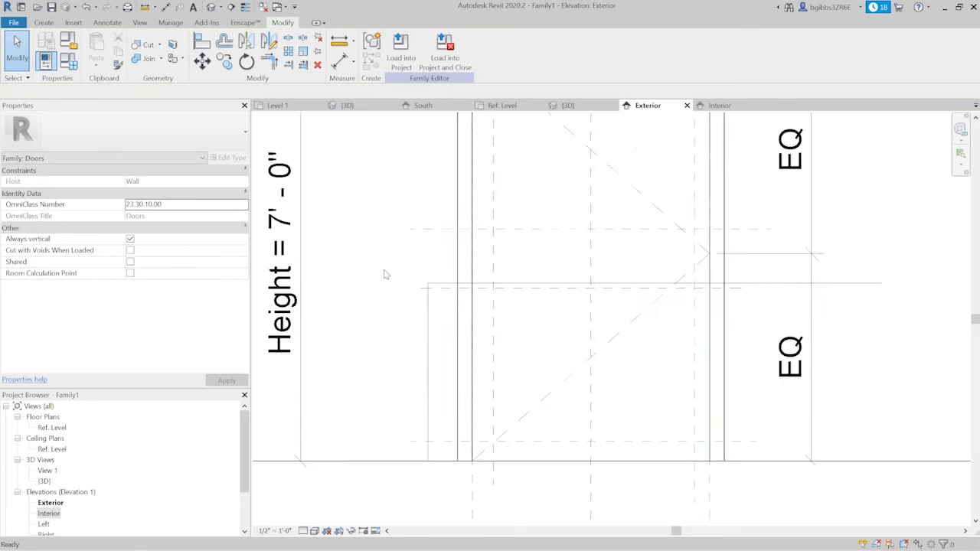
- Lower the reference plane under the horizontal symbolic line to about 4" below that line, nudging the line slightly down
{"action": "scroll", "coordinate": [452, 294], "scroll_direction": "up", "scroll_amount": 4}
{"action": "scroll", "coordinate": [452, 293], "scroll_direction": "up", "scroll_amount": 1}
{"action": "mouse_move", "coordinate": [430, 288]}
{"action": "left_mouse_down"}
{"action": "mouse_move", "coordinate": [431, 327]}
{"action": "mouse_move", "coordinate": [433, 287]}
{"action": "left_mouse_up"}
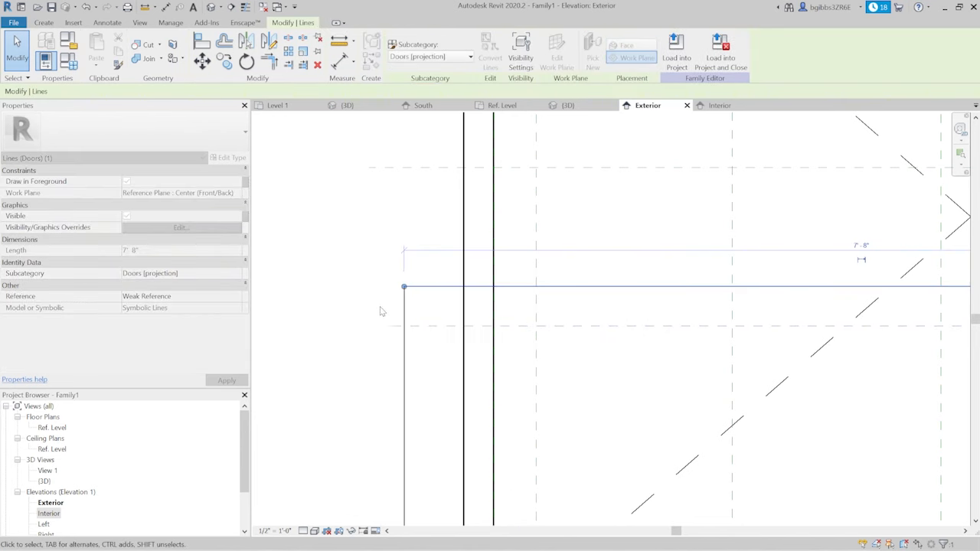
{"action": "scroll", "coordinate": [370, 298], "scroll_direction": "down", "scroll_amount": 2}
{"action": "left_click", "coordinate": [486, 281]}
{"action": "scroll", "coordinate": [406, 292], "scroll_direction": "up", "scroll_amount": 2}
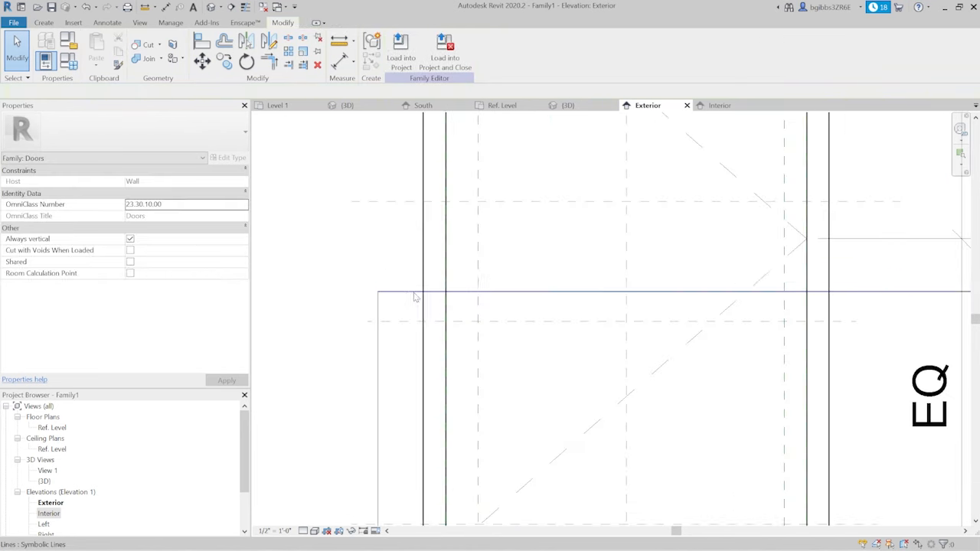
{"action": "scroll", "coordinate": [580, 246], "scroll_direction": "down", "scroll_amount": 2}
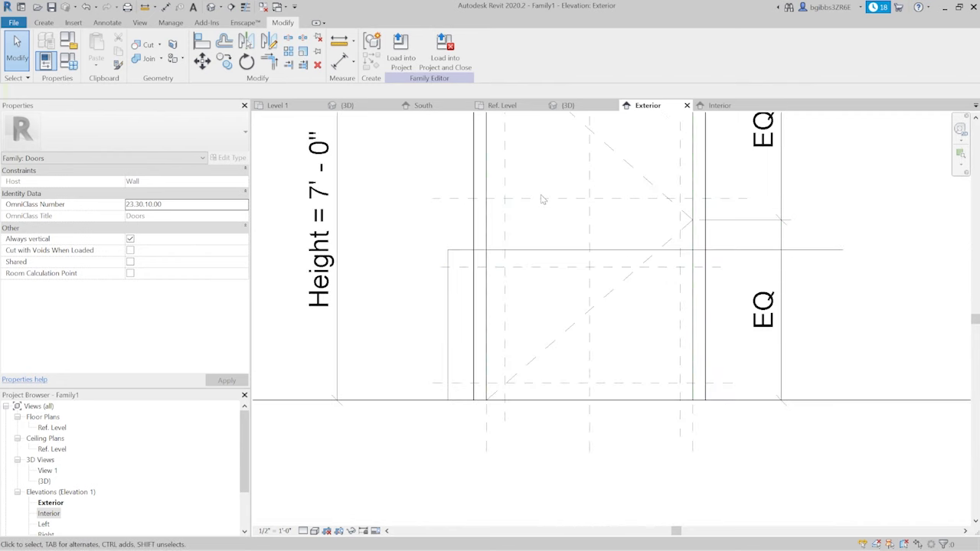
- Move the horizontal reference plane above the door's mid-height down to a few inches above the horizontal symbolic line
{"action": "left_click", "coordinate": [443, 225]}
{"action": "left_click_drag", "start_coordinate": [445, 226], "coordinate": [444, 230]}
{"action": "left_click", "coordinate": [804, 389]}
{"action": "middle_click_drag", "start_coordinate": [642, 422], "coordinate": [630, 431]}
- Try an aligned dimension between the lowest horizontal reference plane and the door panel's bottom edge, and delete it
{"action": "key", "text": "i"}
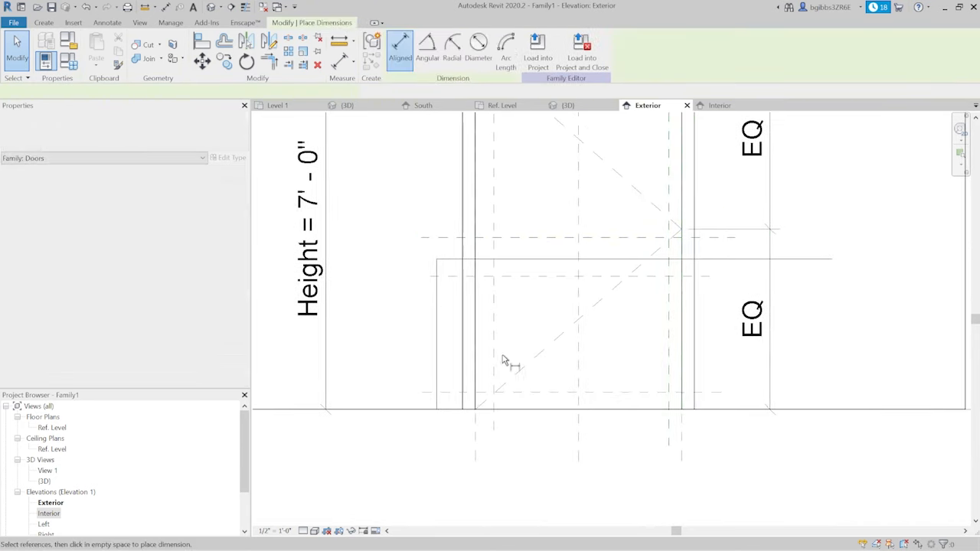
{"action": "scroll", "coordinate": [542, 414], "scroll_direction": "up", "scroll_amount": 2}
{"action": "left_click", "coordinate": [576, 380]}
{"action": "left_click", "coordinate": [574, 407]}
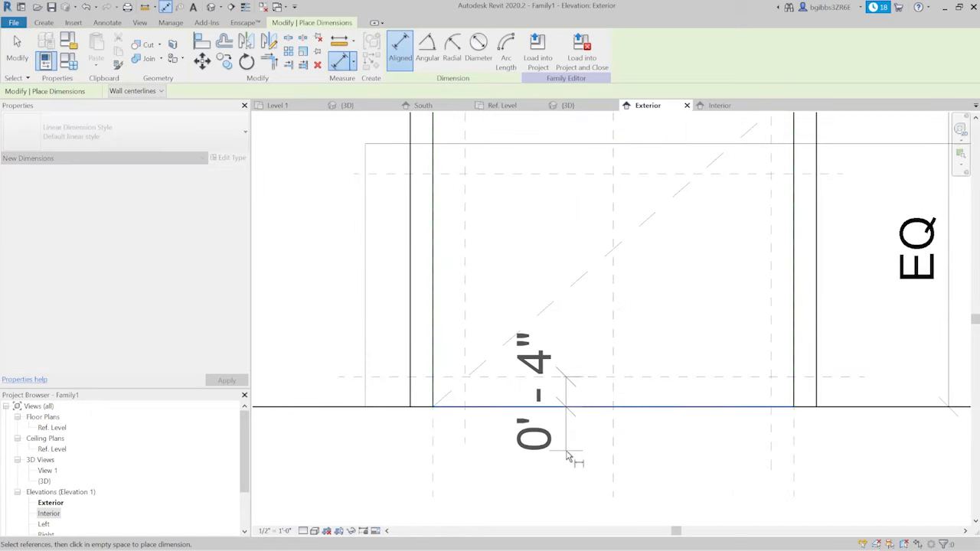
{"action": "left_click", "coordinate": [568, 450]}
{"action": "scroll", "coordinate": [572, 444], "scroll_direction": "down", "scroll_amount": 1}
{"action": "left_click", "coordinate": [479, 293]}
{"action": "left_click", "coordinate": [451, 298]}
{"action": "scroll", "coordinate": [502, 505], "scroll_direction": "down", "scroll_amount": 1}
{"action": "scroll", "coordinate": [515, 496], "scroll_direction": "up", "scroll_amount": 1}
{"action": "key", "text": "Escape"}
{"action": "key", "text": "Escape"}
{"action": "left_click", "coordinate": [564, 394]}
{"action": "key", "text": "Delete"}
- Add an aligned dimension between the lowest horizontal reference plane and the Ref. Level line
{"action": "key", "text": "d"}
{"action": "key", "text": "i"}
{"action": "left_click", "coordinate": [578, 385]}
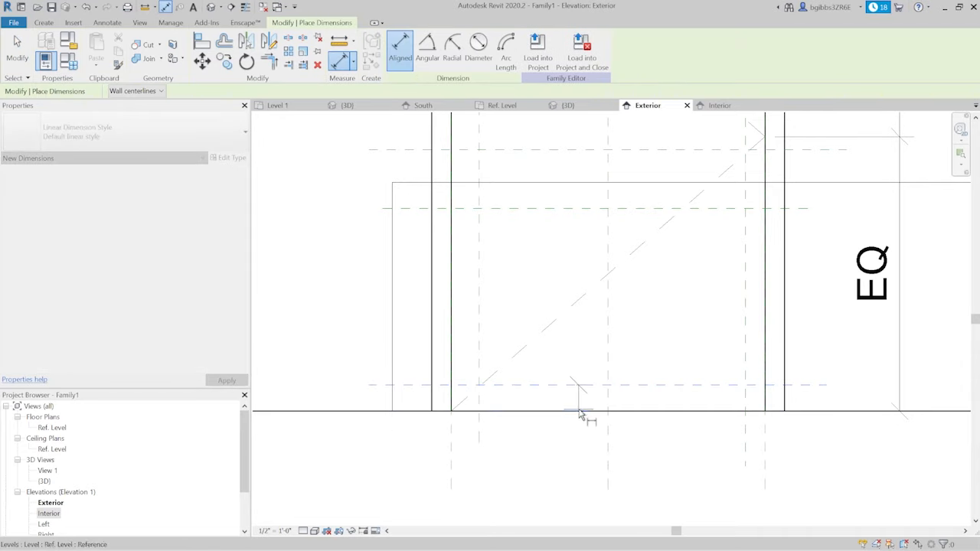
{"action": "scroll", "coordinate": [579, 414], "scroll_direction": "down", "scroll_amount": 2}
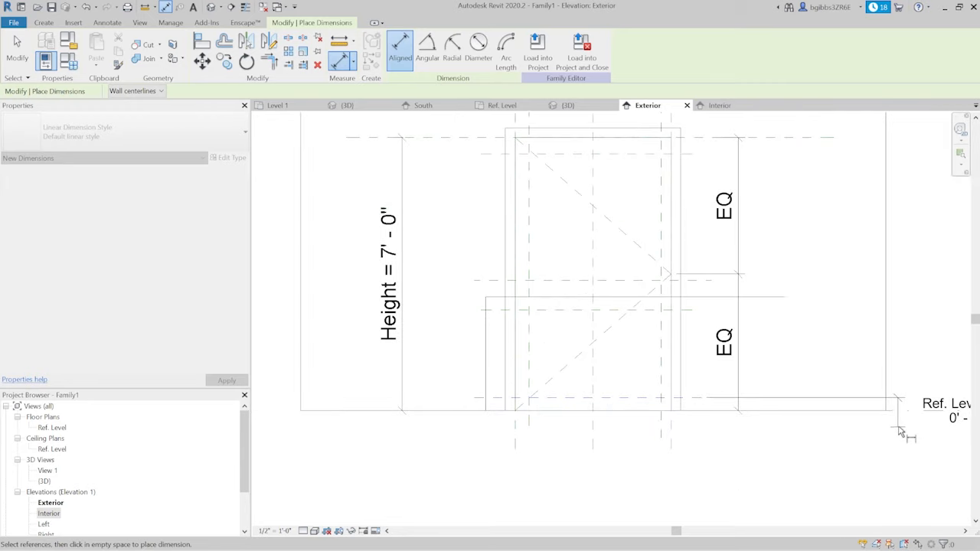
{"action": "left_click", "coordinate": [903, 399]}
{"action": "scroll", "coordinate": [597, 428], "scroll_direction": "up", "scroll_amount": 2}
{"action": "left_click", "coordinate": [530, 438]}
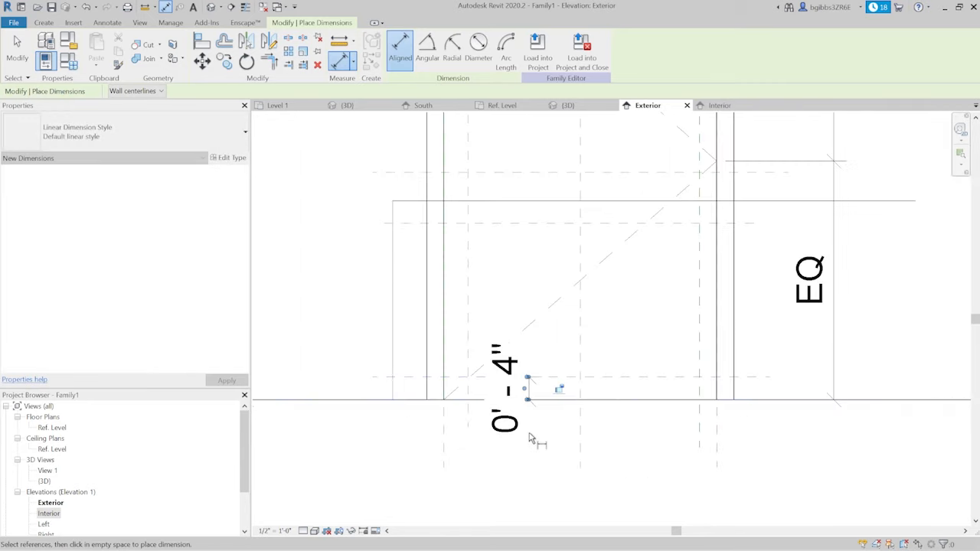
- Dimension both inner vertical reference planes from their adjacent door edge planes, placing the dimensions above the door
{"action": "scroll", "coordinate": [573, 473], "scroll_direction": "down", "scroll_amount": 2}
{"action": "left_click", "coordinate": [521, 370]}
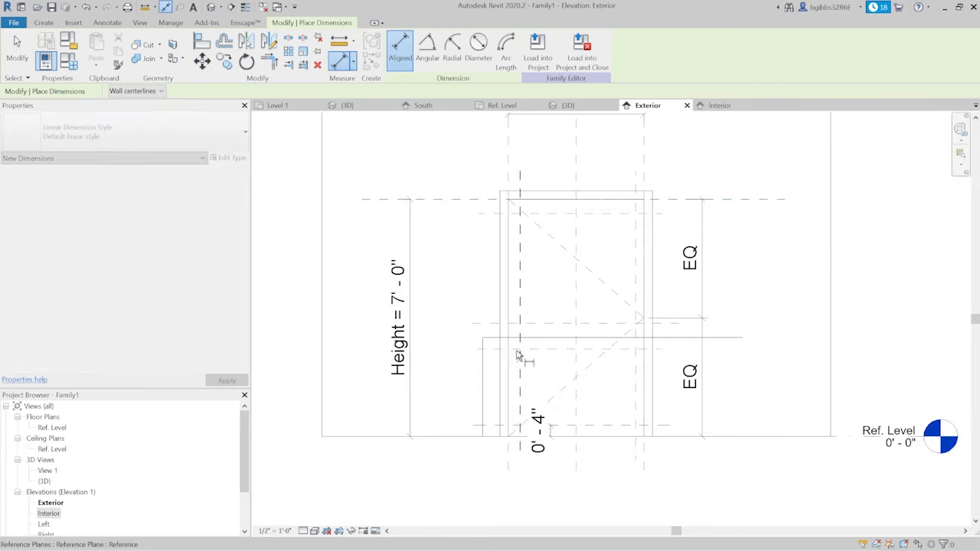
{"action": "left_click", "coordinate": [507, 176]}
{"action": "left_click", "coordinate": [509, 187]}
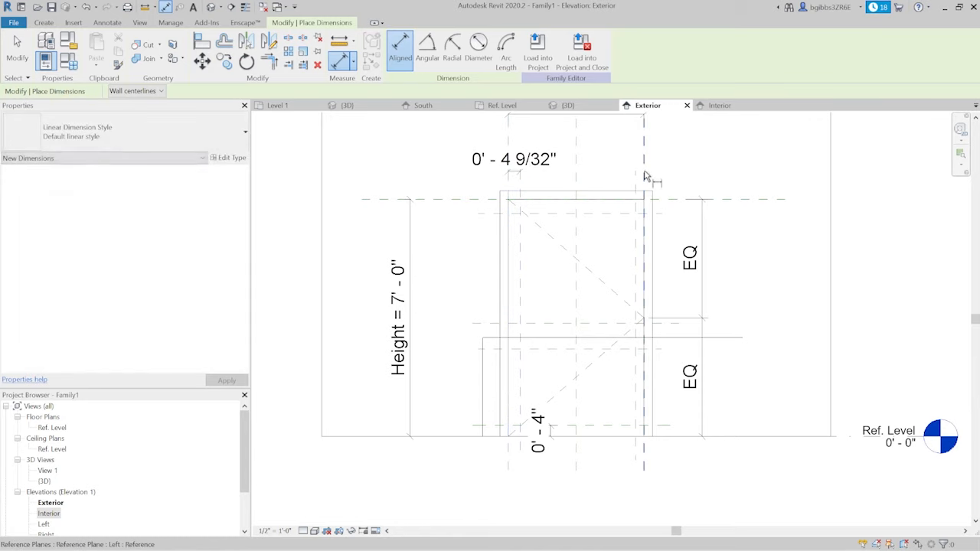
{"action": "left_click", "coordinate": [636, 177]}
{"action": "scroll", "coordinate": [632, 159], "scroll_direction": "up", "scroll_amount": 2}
{"action": "left_click", "coordinate": [613, 173]}
{"action": "scroll", "coordinate": [637, 176], "scroll_direction": "down", "scroll_amount": 2}
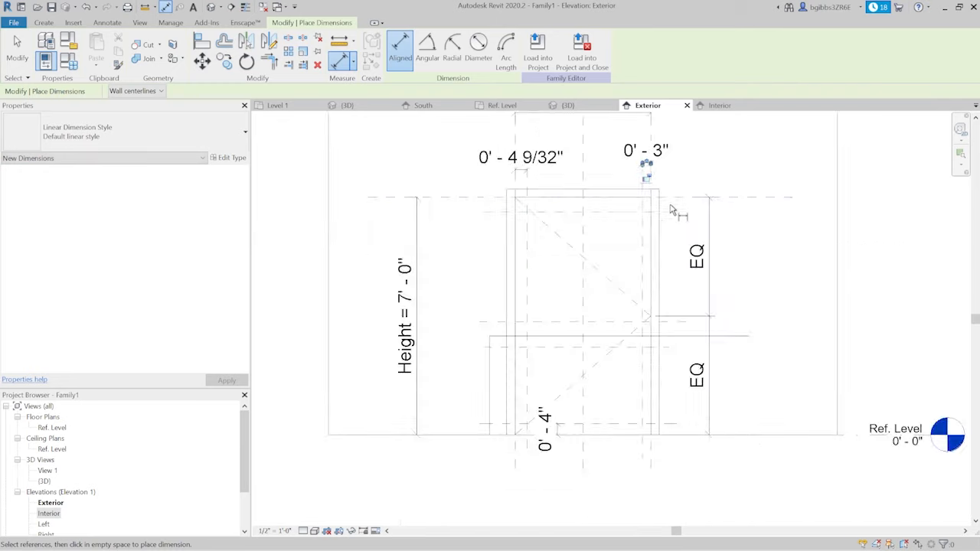
- Dimension the uppermost inner horizontal reference plane from the top of the door opening, and end dimensioning
{"action": "scroll", "coordinate": [672, 204], "scroll_direction": "up", "scroll_amount": 2}
{"action": "left_click", "coordinate": [678, 193]}
{"action": "left_click", "coordinate": [596, 219]}
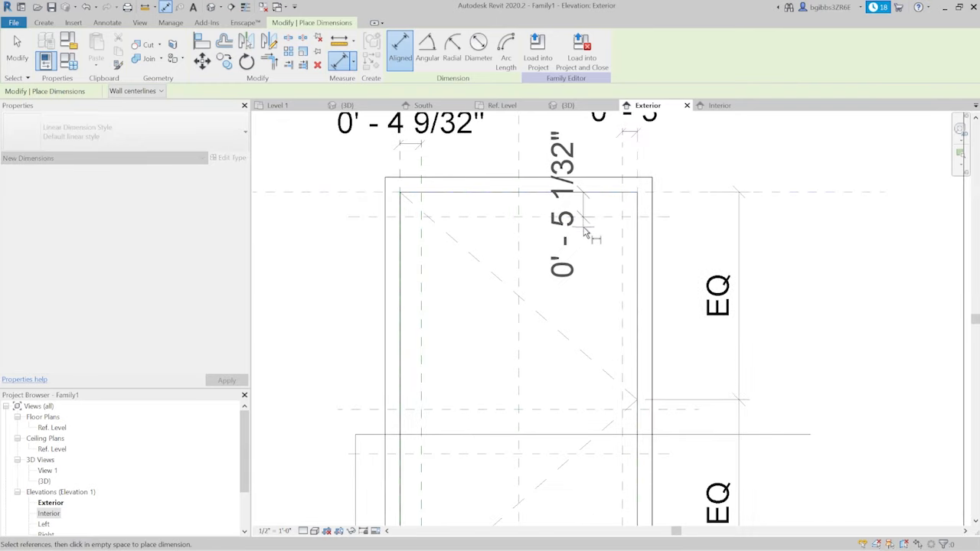
{"action": "left_click", "coordinate": [581, 226]}
{"action": "scroll", "coordinate": [664, 190], "scroll_direction": "down", "scroll_amount": 2}
{"action": "scroll", "coordinate": [613, 433], "scroll_direction": "up", "scroll_amount": 2}
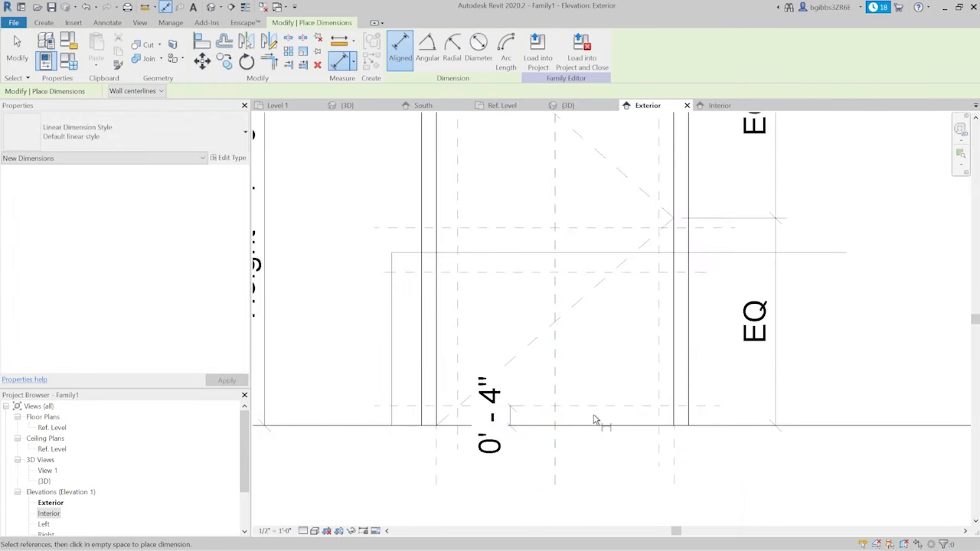
{"action": "middle_click_drag", "start_coordinate": [571, 394], "coordinate": [624, 382]}
{"action": "scroll", "coordinate": [624, 386], "scroll_direction": "up", "scroll_amount": 2}
{"action": "key", "text": "Escape"}
{"action": "key", "text": "Escape"}
- Set the lowest horizontal reference plane's distance from the floor to 8"
{"action": "left_click", "coordinate": [603, 400]}
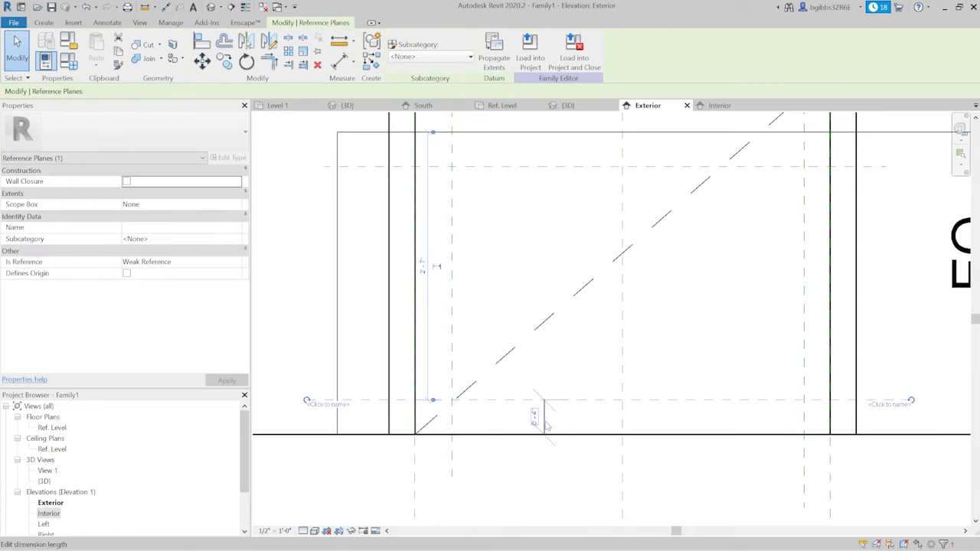
{"action": "left_click", "coordinate": [535, 420]}
{"action": "type", "text": "8"}
{"action": "key", "text": "Return"}
{"action": "scroll", "coordinate": [597, 313], "scroll_direction": "up", "scroll_amount": 3}
{"action": "key", "text": "Escape"}
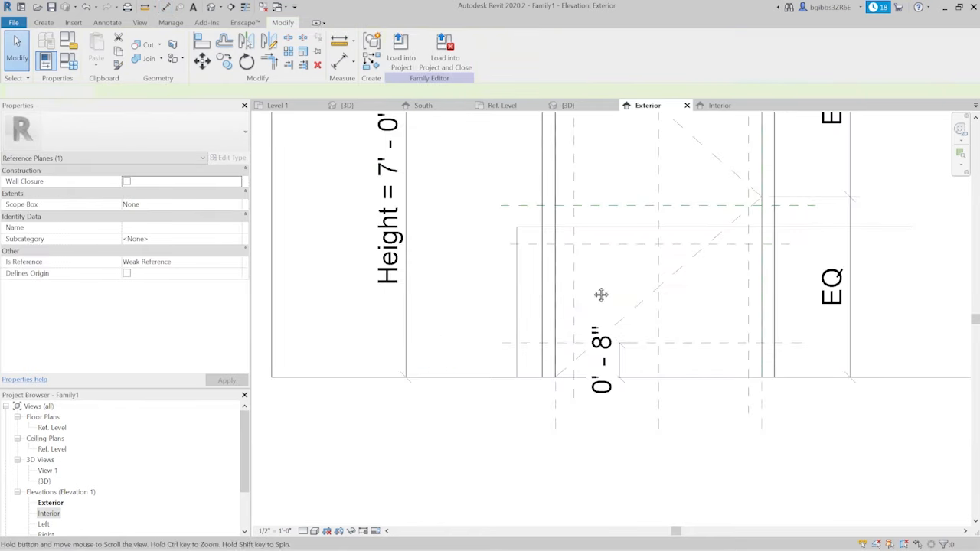
- Label the dimension of the left inner vertical reference plane with a new family type parameter named "trim width"
{"action": "middle_click_drag", "start_coordinate": [599, 260], "coordinate": [524, 411]}
{"action": "middle_click_drag", "start_coordinate": [506, 315], "coordinate": [489, 395]}
{"action": "left_click", "coordinate": [481, 198]}
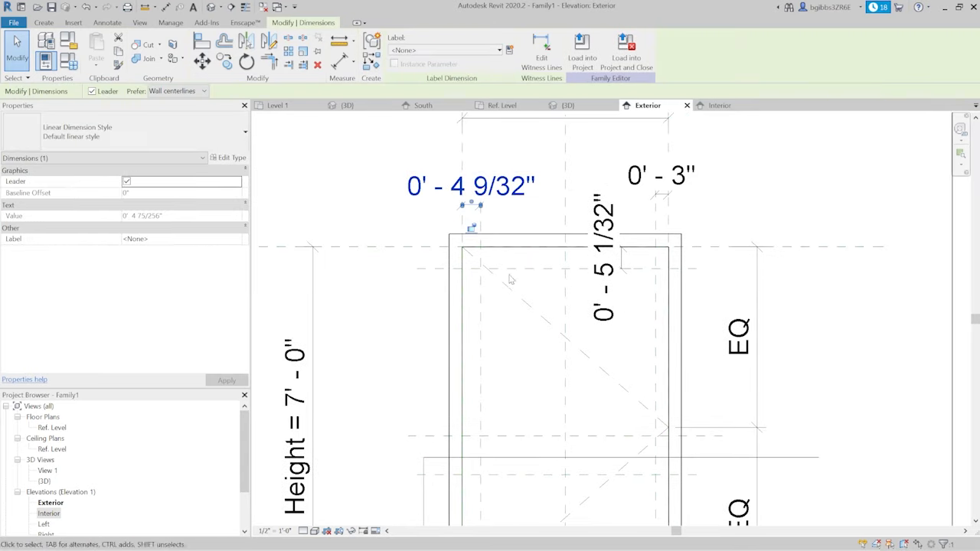
{"action": "scroll", "coordinate": [473, 234], "scroll_direction": "up", "scroll_amount": 2}
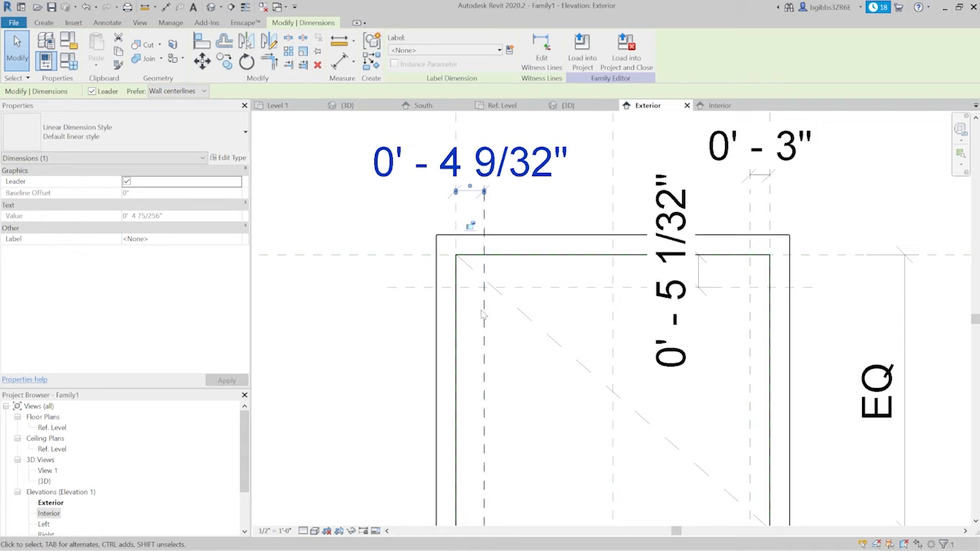
{"action": "scroll", "coordinate": [478, 314], "scroll_direction": "down", "scroll_amount": 2}
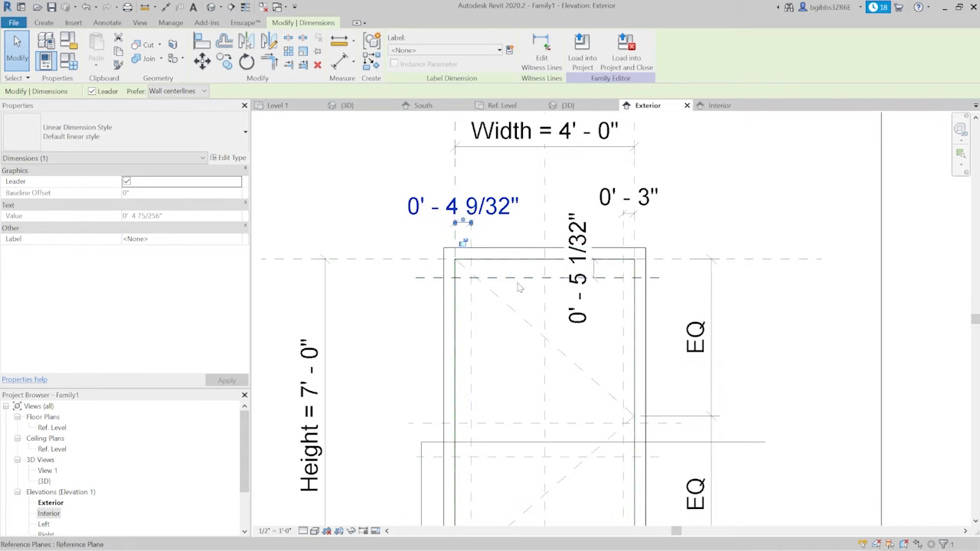
{"action": "scroll", "coordinate": [518, 287], "scroll_direction": "up", "scroll_amount": 1}
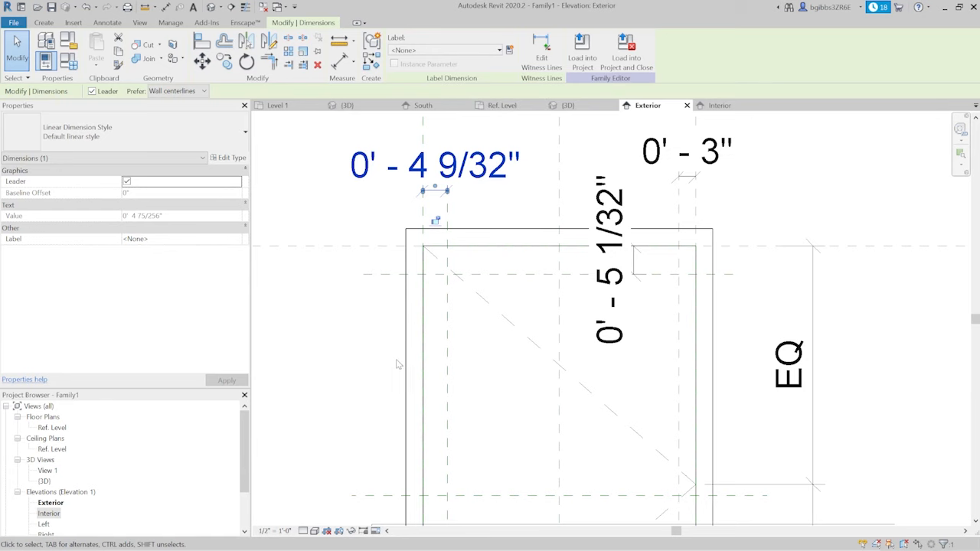
{"action": "scroll", "coordinate": [459, 314], "scroll_direction": "down", "scroll_amount": 1}
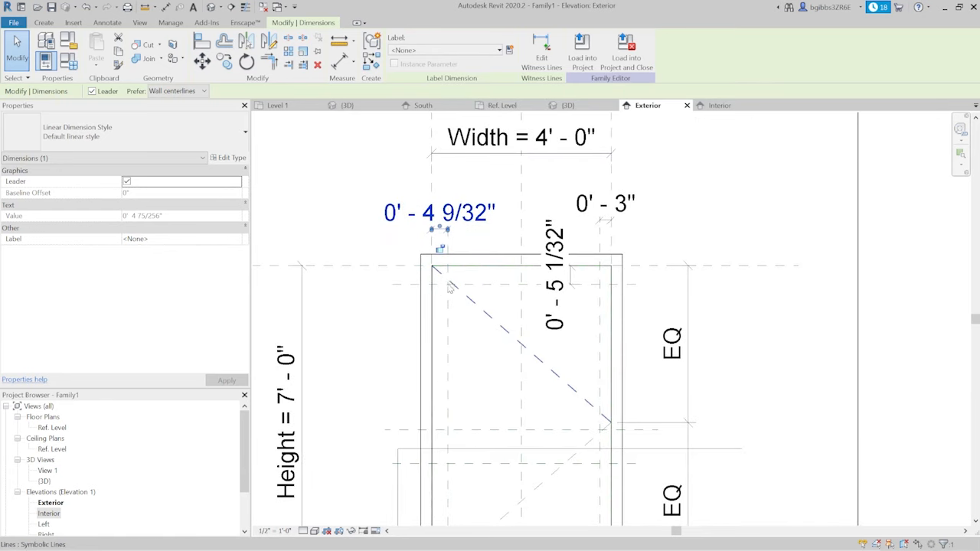
{"action": "scroll", "coordinate": [469, 322], "scroll_direction": "up", "scroll_amount": 1}
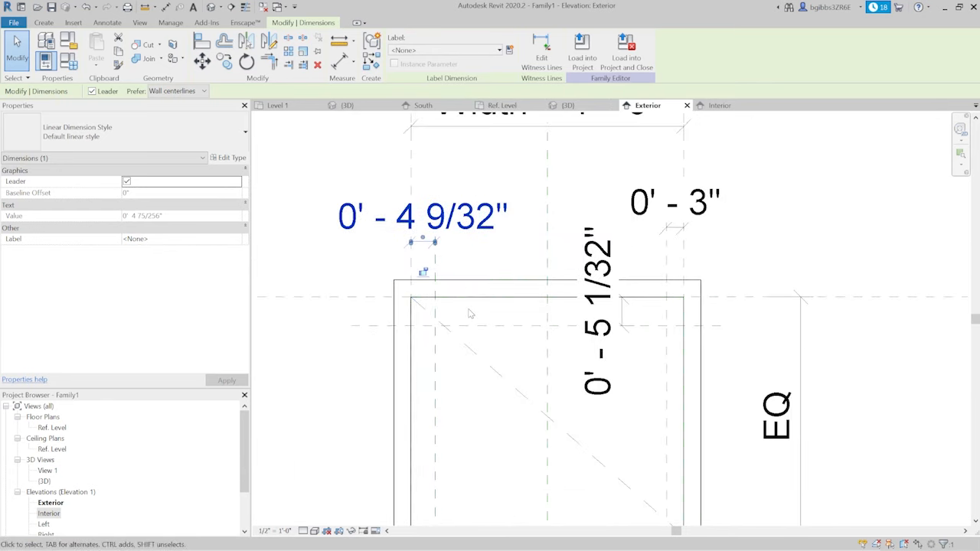
{"action": "middle_click_drag", "start_coordinate": [461, 317], "coordinate": [451, 302]}
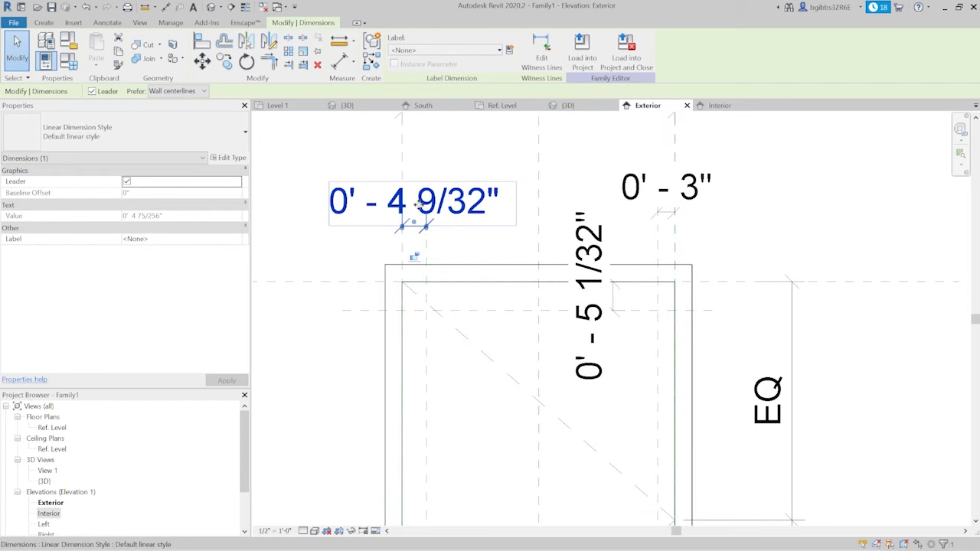
{"action": "left_click", "coordinate": [509, 52]}
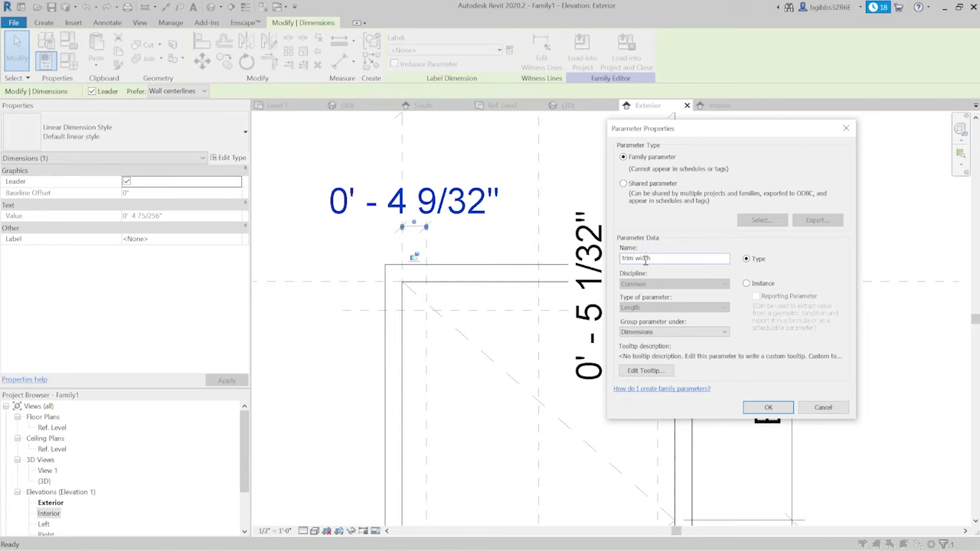
{"action": "left_click", "coordinate": [767, 407]}
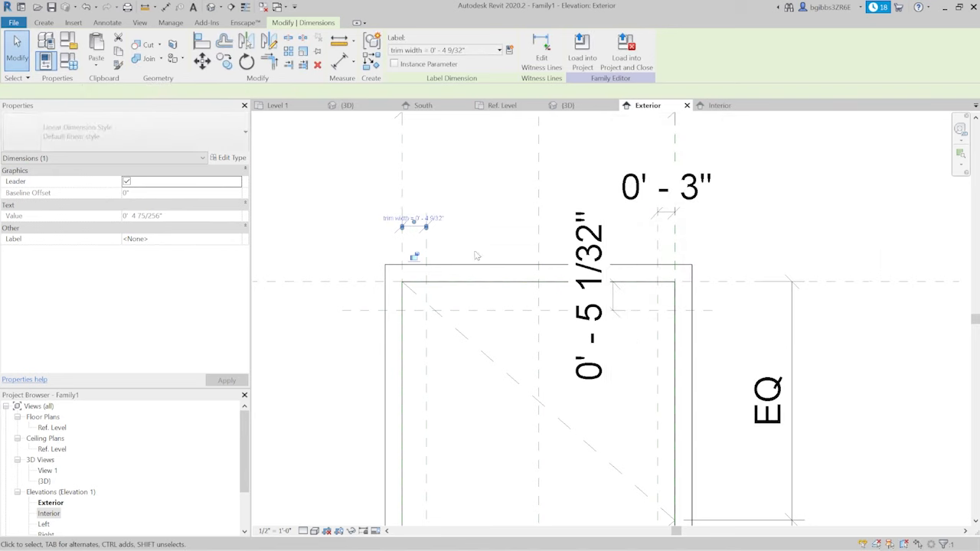
- Set the trim width dimension of the left inner vertical reference plane to 3.5"
{"action": "left_click", "coordinate": [450, 215]}
{"action": "left_click", "coordinate": [483, 196]}
{"action": "left_click", "coordinate": [428, 215]}
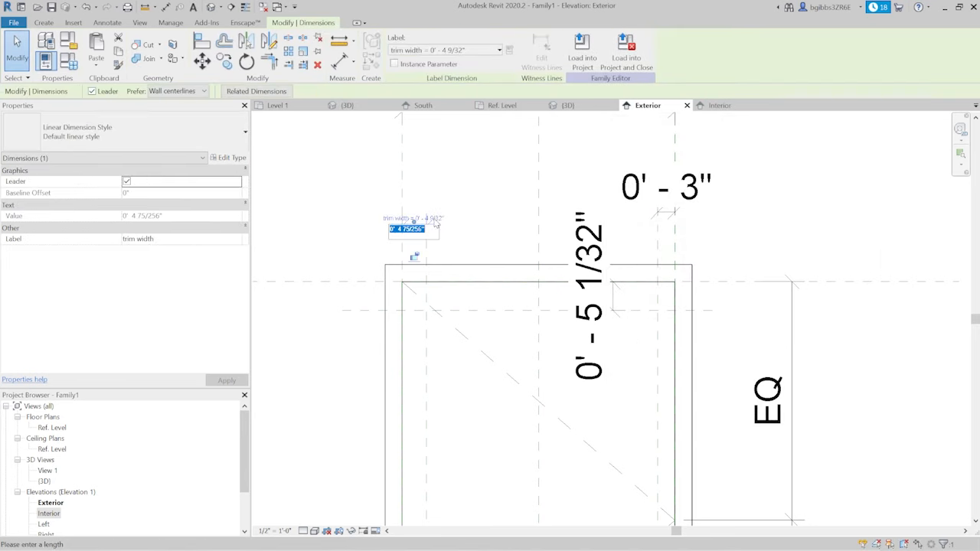
{"action": "type", "text": "3.5\""}
{"action": "key", "text": "Return"}
{"action": "left_click", "coordinate": [512, 238]}
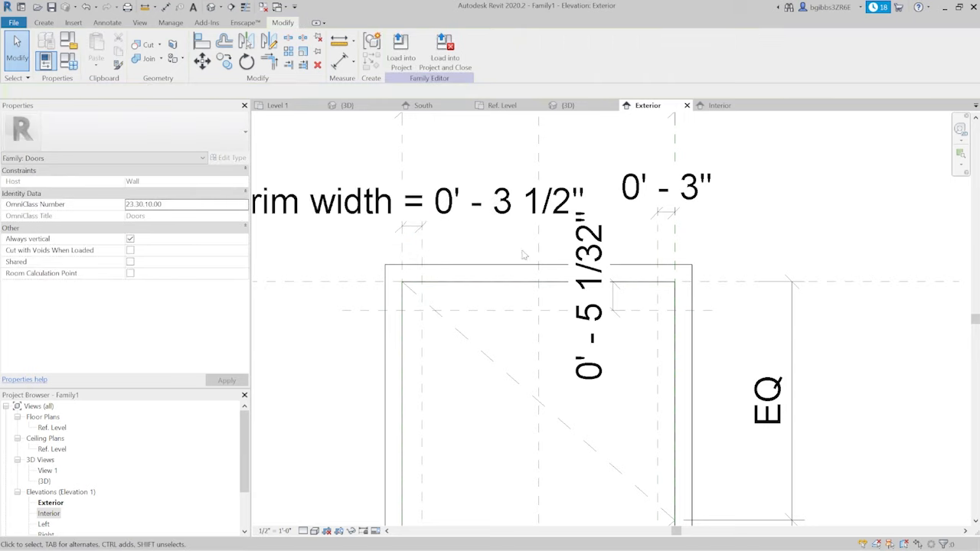
- Label the dimension between the door opening's top and the uppermost inner horizontal plane with the existing trim width parameter
{"action": "left_click", "coordinate": [595, 311]}
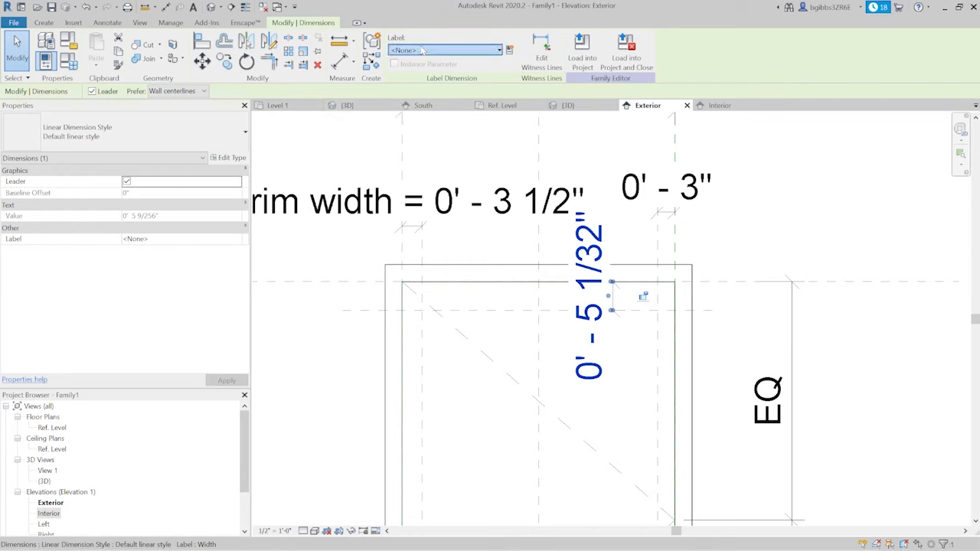
{"action": "left_click", "coordinate": [445, 50]}
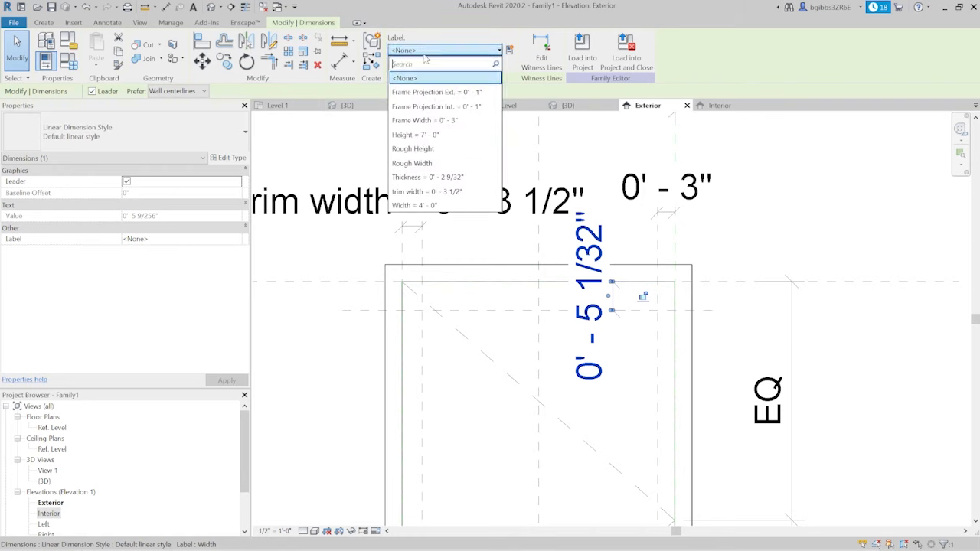
{"action": "left_click", "coordinate": [427, 192]}
{"action": "scroll", "coordinate": [737, 328], "scroll_direction": "down", "scroll_amount": 3}
{"action": "middle_click_drag", "start_coordinate": [738, 328], "coordinate": [731, 326]}
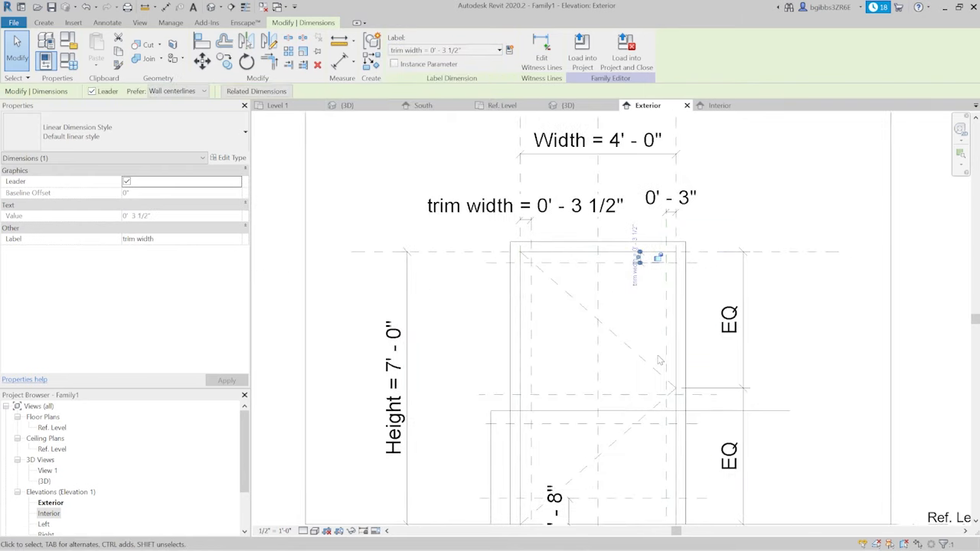
- Label the dimension of the right inner vertical reference plane with the existing trim width parameter
{"action": "left_click", "coordinate": [666, 358]}
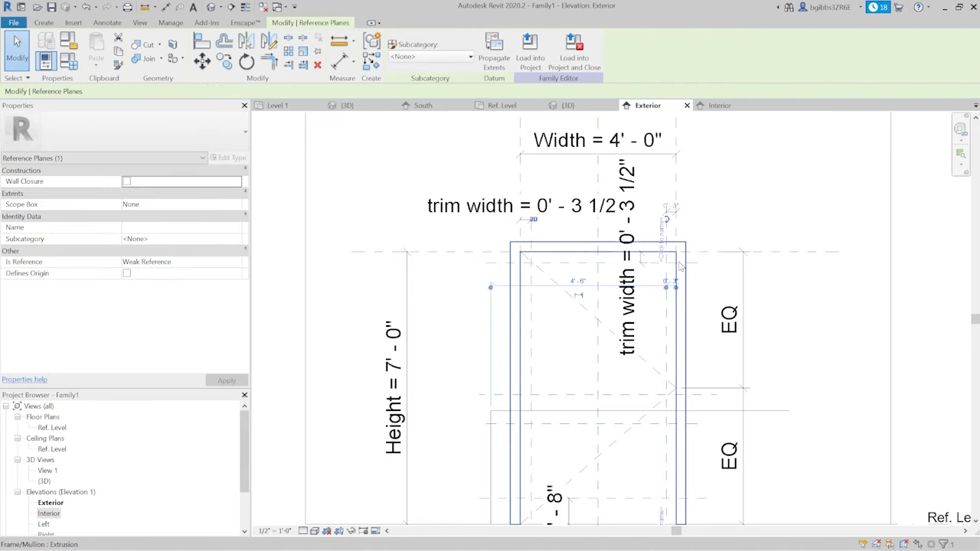
{"action": "scroll", "coordinate": [679, 260], "scroll_direction": "up", "scroll_amount": 3}
{"action": "left_click", "coordinate": [672, 198]}
{"action": "left_click", "coordinate": [419, 50]}
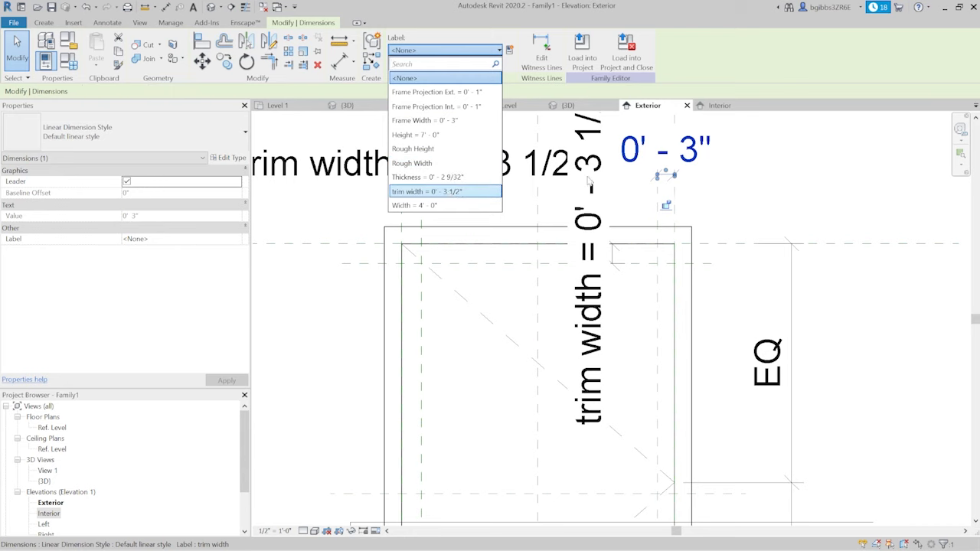
{"action": "left_click", "coordinate": [458, 191]}
{"action": "left_click", "coordinate": [693, 198]}
- Draw a horizontal reference plane across the door between the two middle horizontal planes, and remove the symbolic line it overlaps
{"action": "scroll", "coordinate": [624, 233], "scroll_direction": "down", "scroll_amount": 3}
{"action": "middle_click_drag", "start_coordinate": [605, 363], "coordinate": [602, 327]}
{"action": "scroll", "coordinate": [582, 334], "scroll_direction": "up", "scroll_amount": 2}
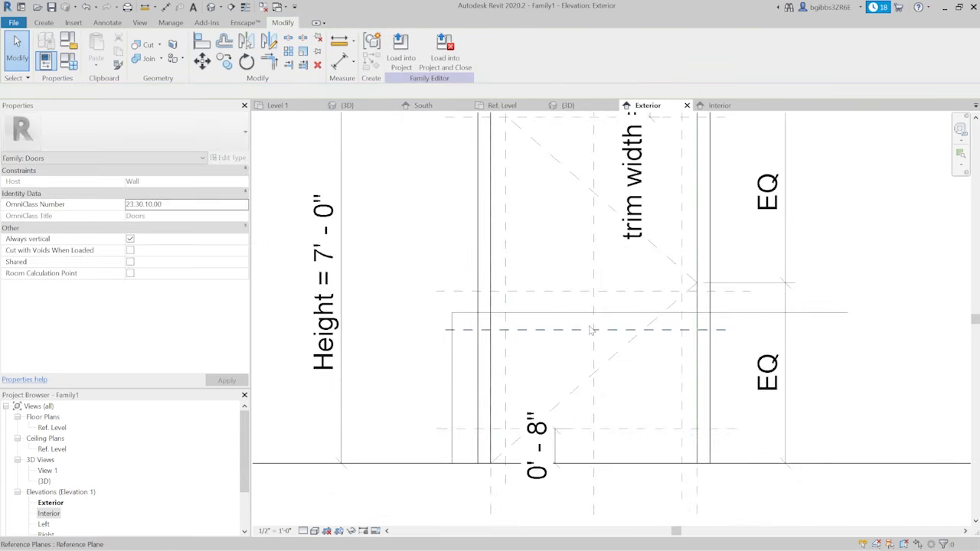
{"action": "scroll", "coordinate": [556, 335], "scroll_direction": "up", "scroll_amount": 2}
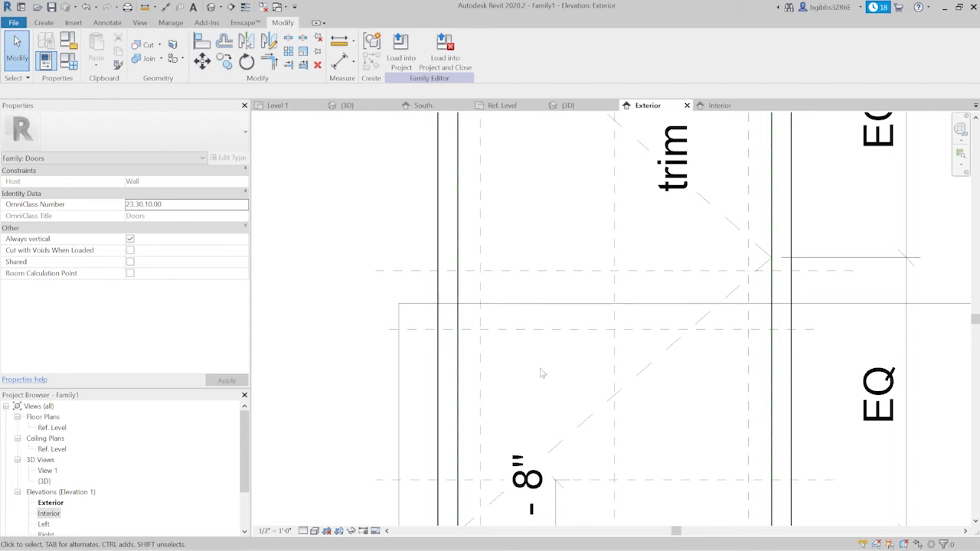
{"action": "middle_click_drag", "start_coordinate": [540, 373], "coordinate": [540, 272]}
{"action": "scroll", "coordinate": [535, 306], "scroll_direction": "down", "scroll_amount": 2}
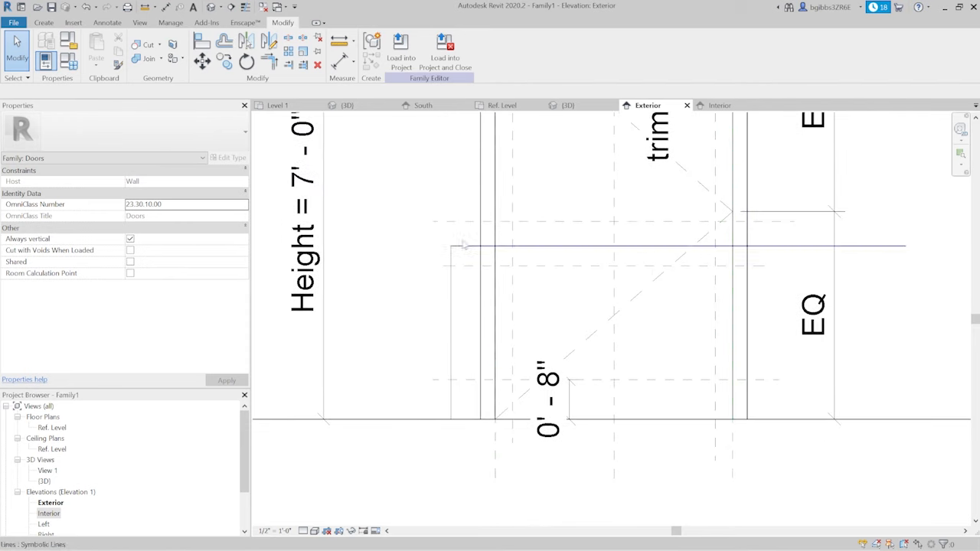
{"action": "left_click", "coordinate": [41, 24]}
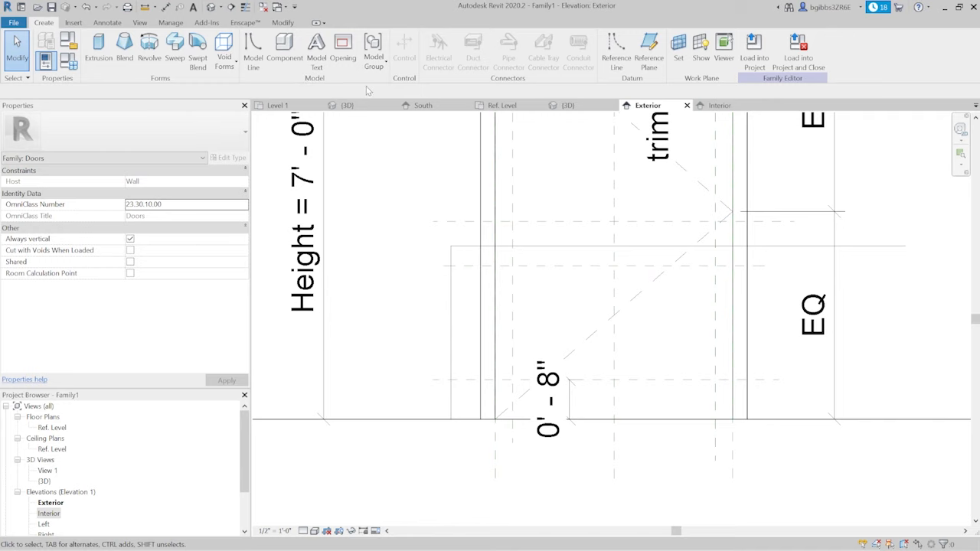
{"action": "left_click", "coordinate": [648, 49]}
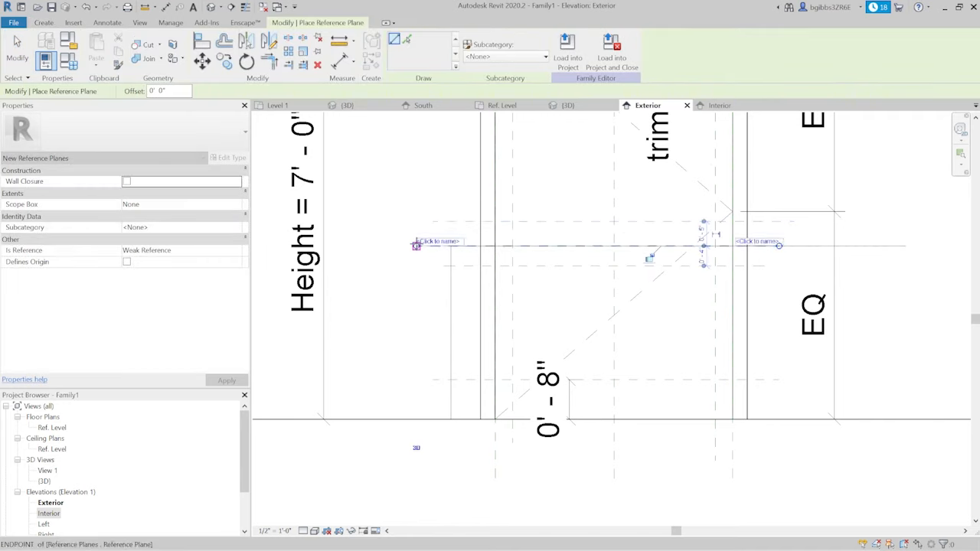
{"action": "key", "text": "Escape"}
{"action": "key", "text": "Escape"}
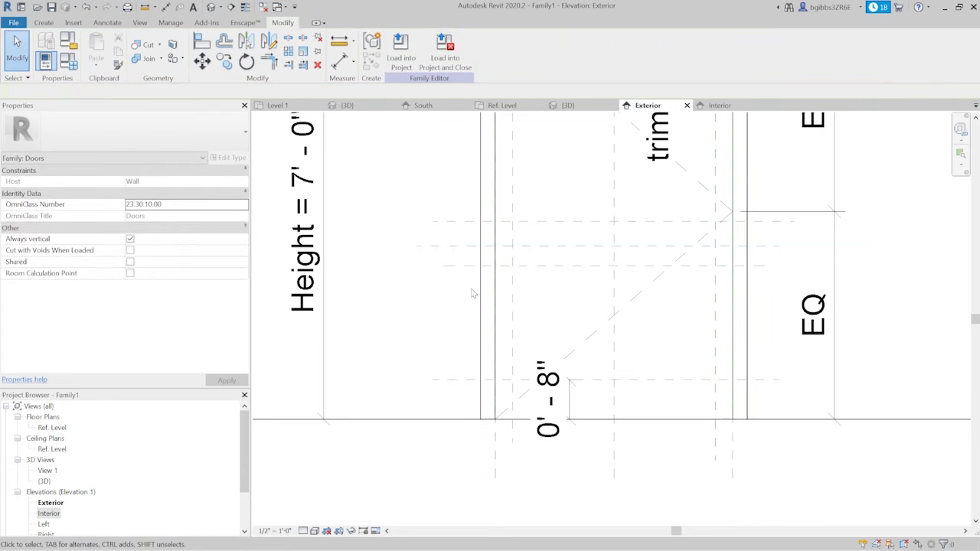
- Dimension the new middle horizontal reference plane from the Ref. Level floor line, placing the dimension beside the door
{"action": "middle_click_drag", "start_coordinate": [479, 293], "coordinate": [465, 280]}
{"action": "key", "text": "d"}
{"action": "key", "text": "i"}
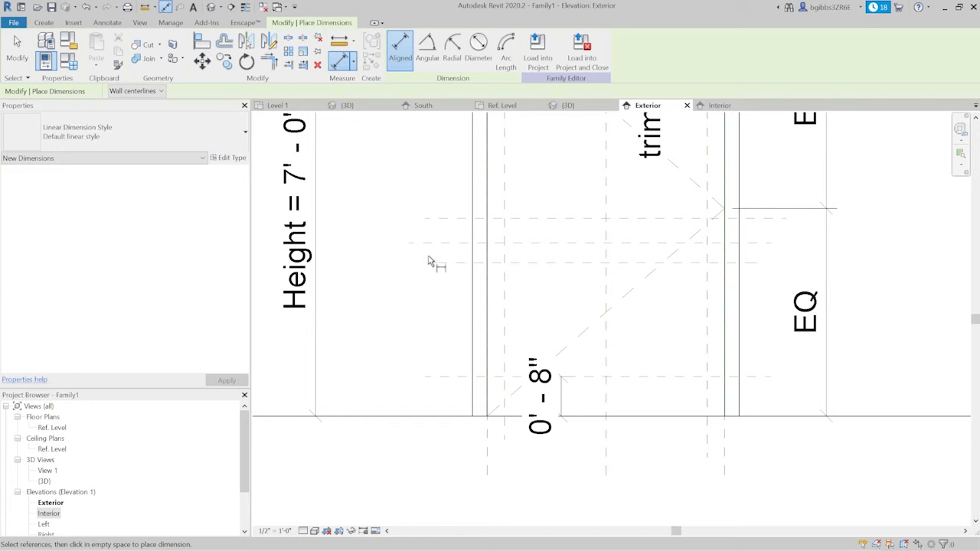
{"action": "left_click", "coordinate": [427, 245]}
{"action": "left_click", "coordinate": [392, 420]}
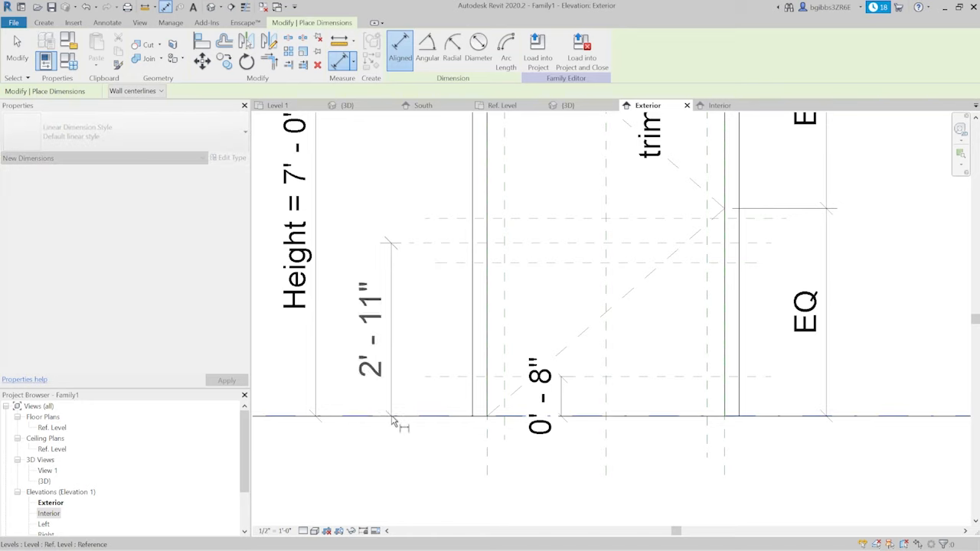
{"action": "left_click", "coordinate": [407, 333]}
{"action": "key", "text": "Escape"}
{"action": "key", "text": "Escape"}
- Set the new middle reference plane's height above the floor to 3' - 0"
{"action": "left_click", "coordinate": [445, 245]}
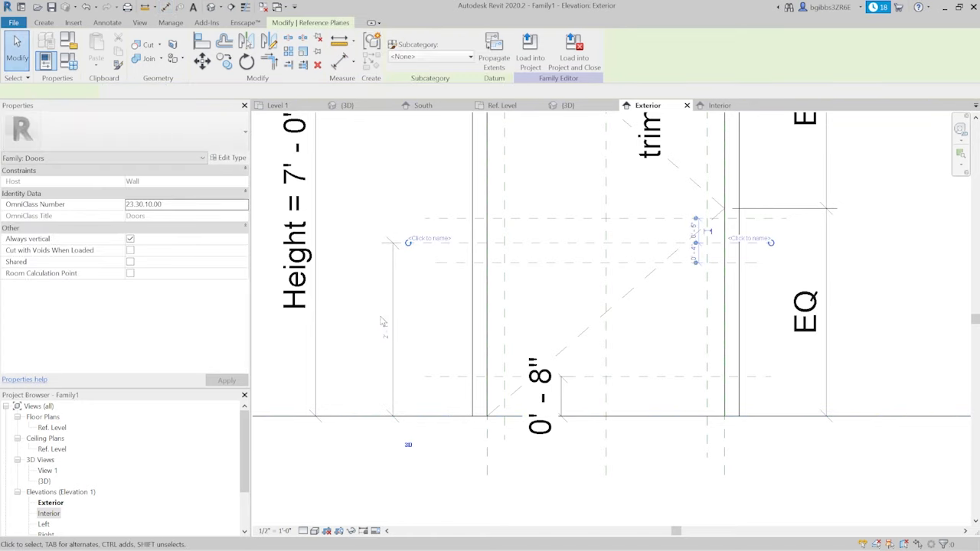
{"action": "left_click", "coordinate": [383, 328]}
{"action": "key", "text": "Return"}
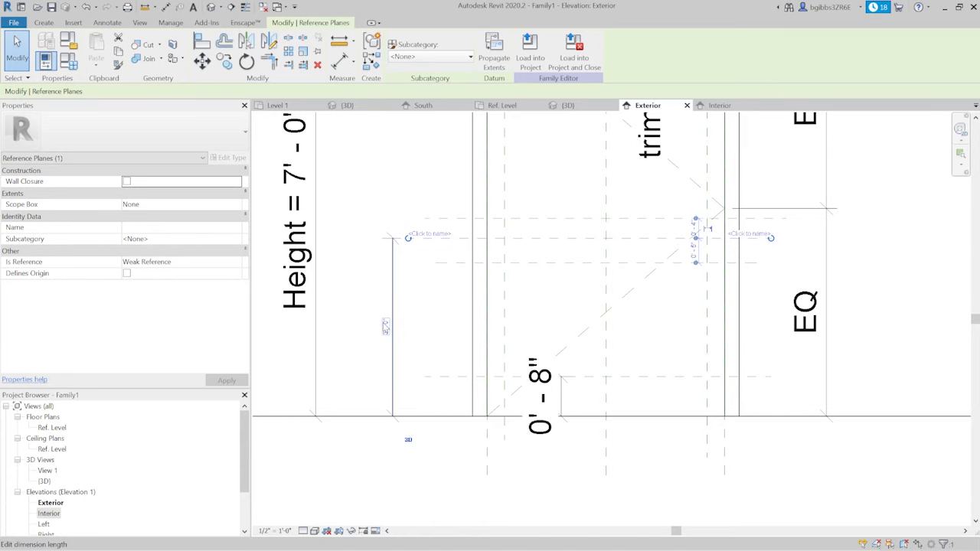
{"action": "left_click", "coordinate": [371, 314]}
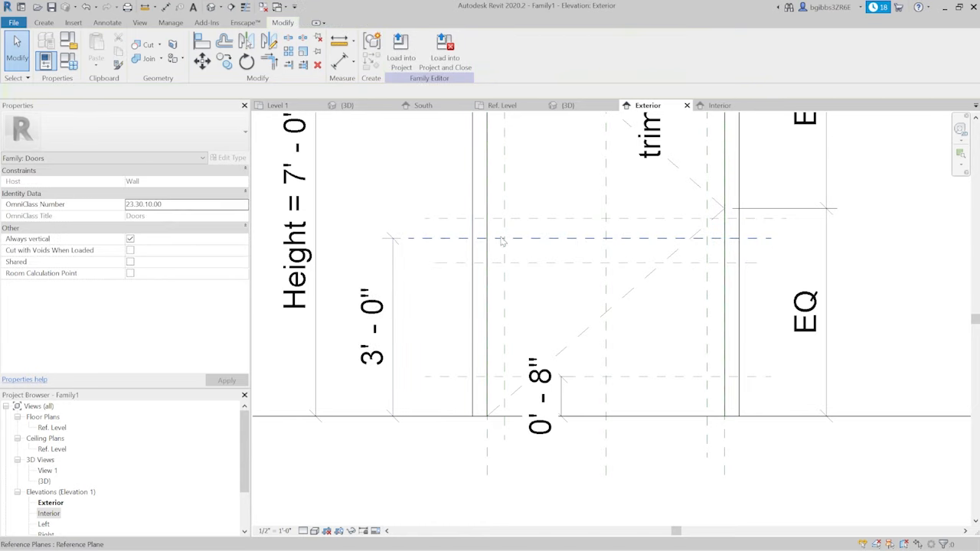
{"action": "left_click", "coordinate": [366, 285]}
{"action": "left_click", "coordinate": [457, 326]}
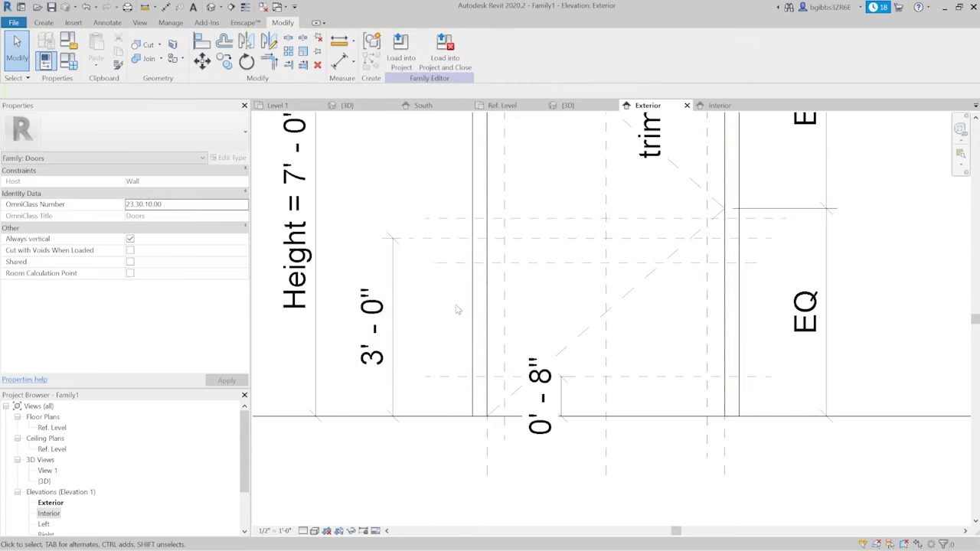
- Try to place a continuous dimension across the three middle horizontal reference planes and constrain their spacing as equal
{"action": "middle_click_drag", "start_coordinate": [507, 234], "coordinate": [480, 247]}
{"action": "scroll", "coordinate": [496, 245], "scroll_direction": "up", "scroll_amount": 3}
{"action": "middle_click_drag", "start_coordinate": [418, 264], "coordinate": [450, 302]}
{"action": "scroll", "coordinate": [460, 306], "scroll_direction": "up", "scroll_amount": 1}
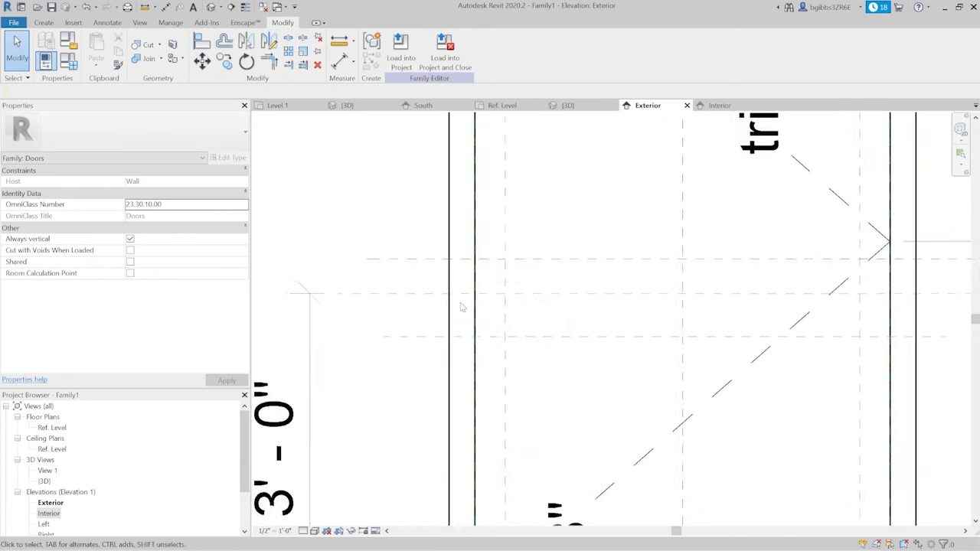
{"action": "scroll", "coordinate": [460, 307], "scroll_direction": "down", "scroll_amount": 4}
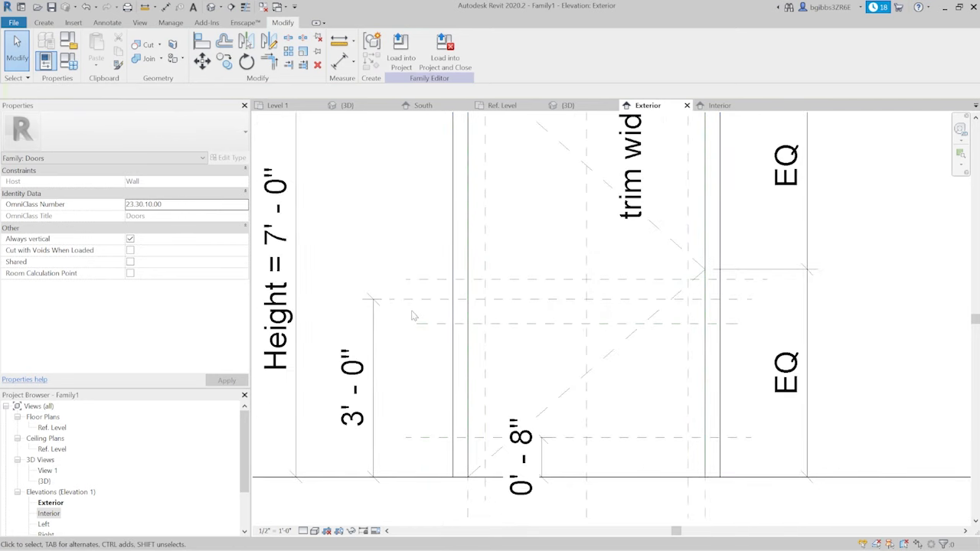
{"action": "scroll", "coordinate": [412, 315], "scroll_direction": "up", "scroll_amount": 2}
{"action": "key", "text": "i"}
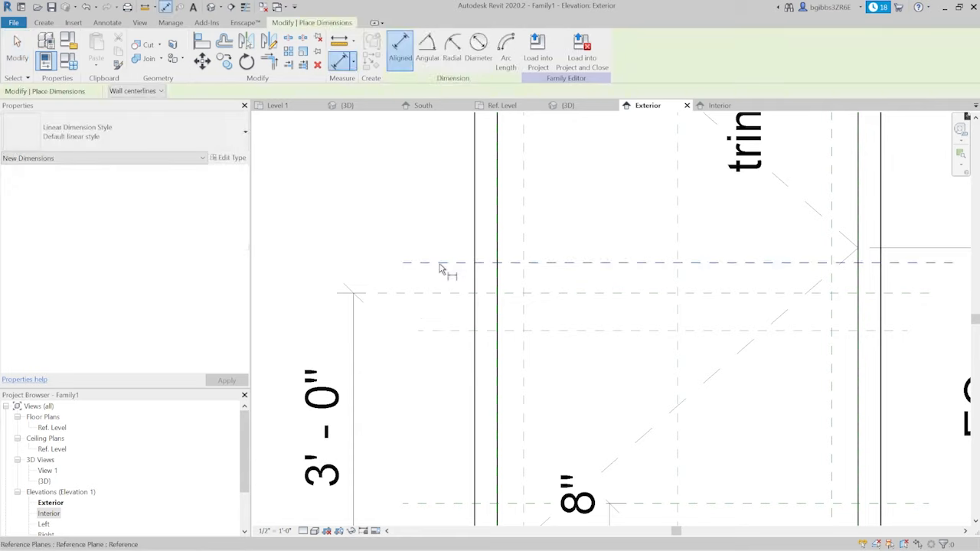
{"action": "scroll", "coordinate": [442, 271], "scroll_direction": "up", "scroll_amount": 1}
{"action": "left_click", "coordinate": [449, 304]}
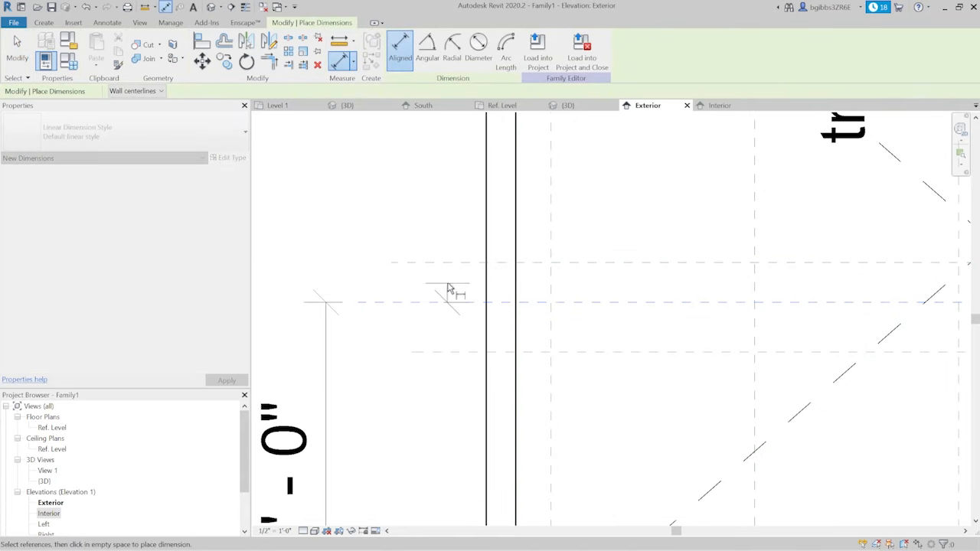
{"action": "left_click", "coordinate": [457, 274]}
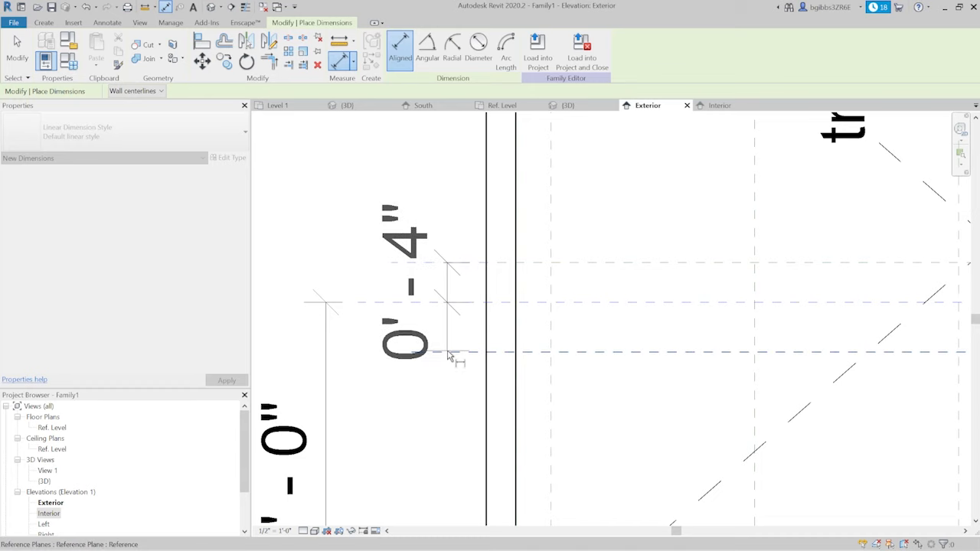
{"action": "left_click", "coordinate": [449, 353]}
{"action": "left_click", "coordinate": [423, 405]}
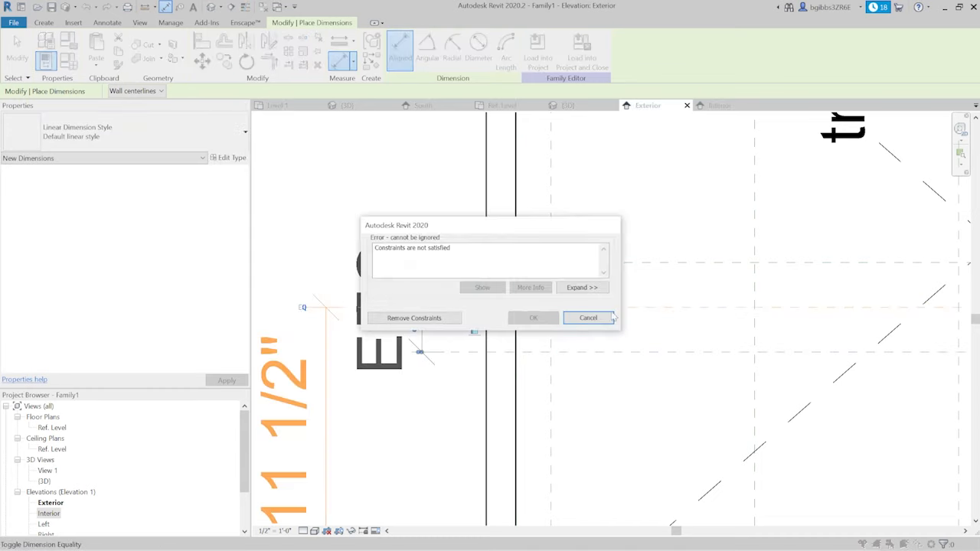
{"action": "left_click", "coordinate": [588, 318]}
- Delete the continuous dimension across the three middle horizontal reference planes
{"action": "scroll", "coordinate": [507, 253], "scroll_direction": "up", "scroll_amount": 2}
{"action": "scroll", "coordinate": [526, 264], "scroll_direction": "down", "scroll_amount": 2}
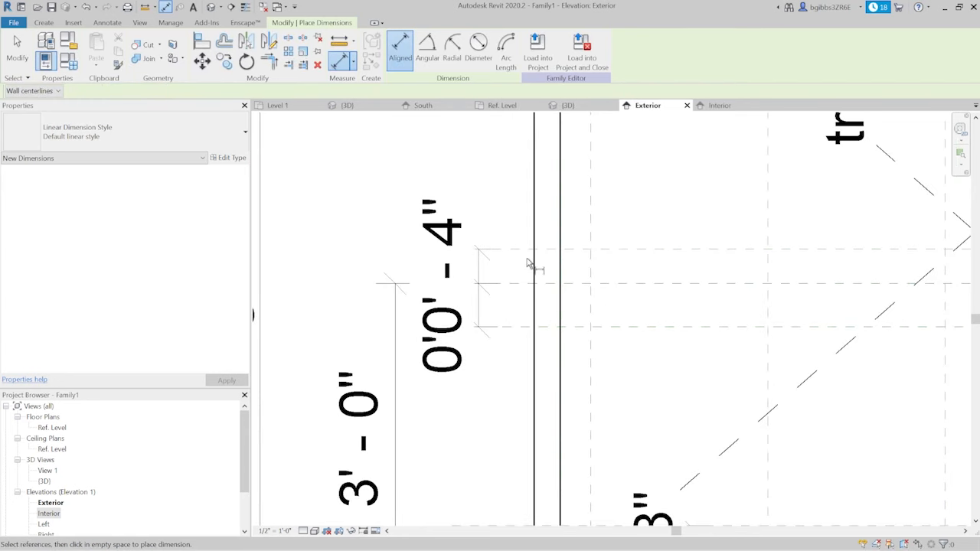
{"action": "key", "text": "Escape"}
{"action": "left_click", "coordinate": [480, 266]}
{"action": "scroll", "coordinate": [494, 265], "scroll_direction": "up", "scroll_amount": 1}
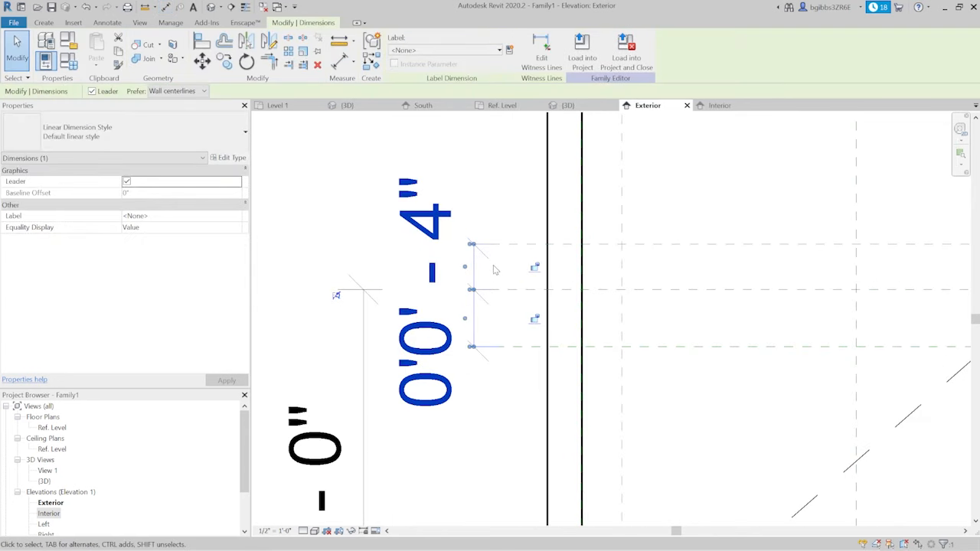
{"action": "key", "text": "Delete"}
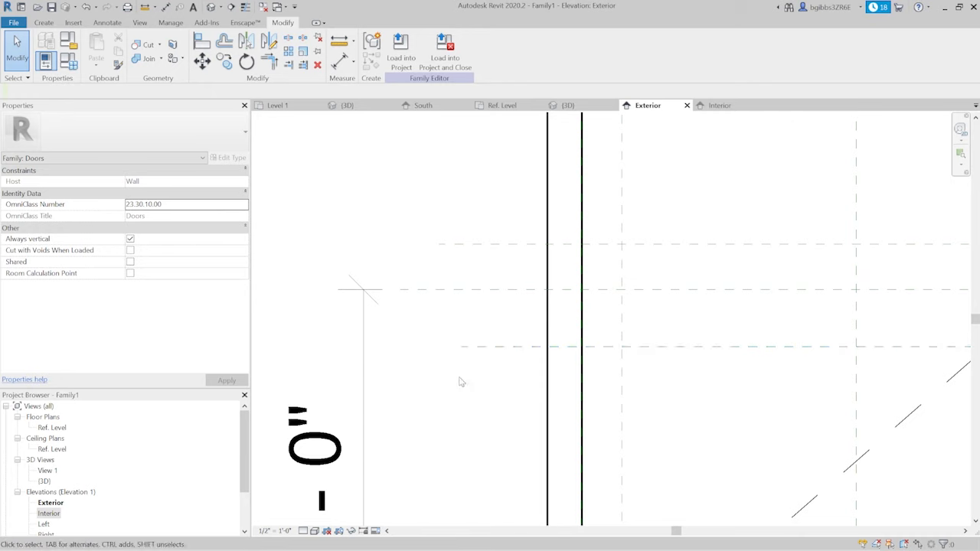
- Dimension the distance between the upper and central of the three middle horizontal reference planes
{"action": "key", "text": "d"}
{"action": "key", "text": "i"}
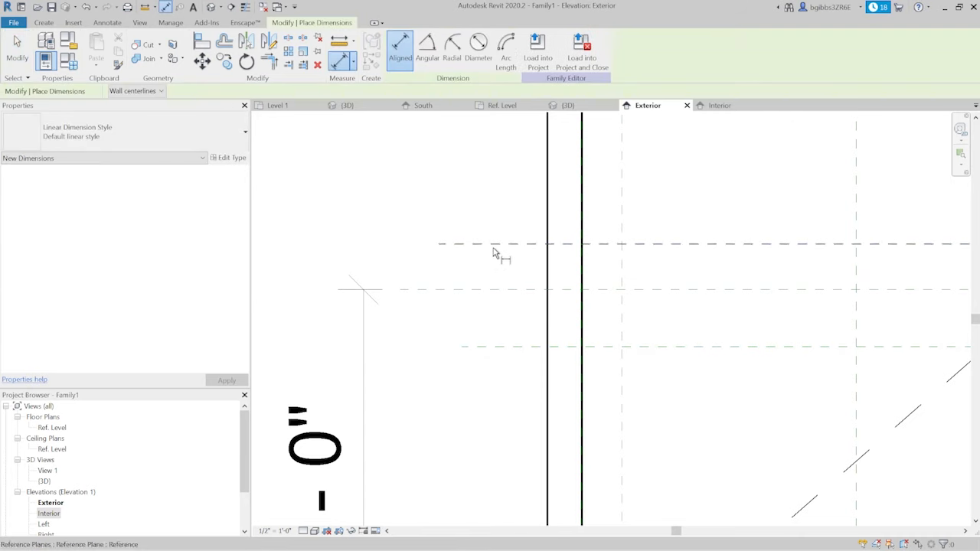
{"action": "left_click", "coordinate": [494, 252]}
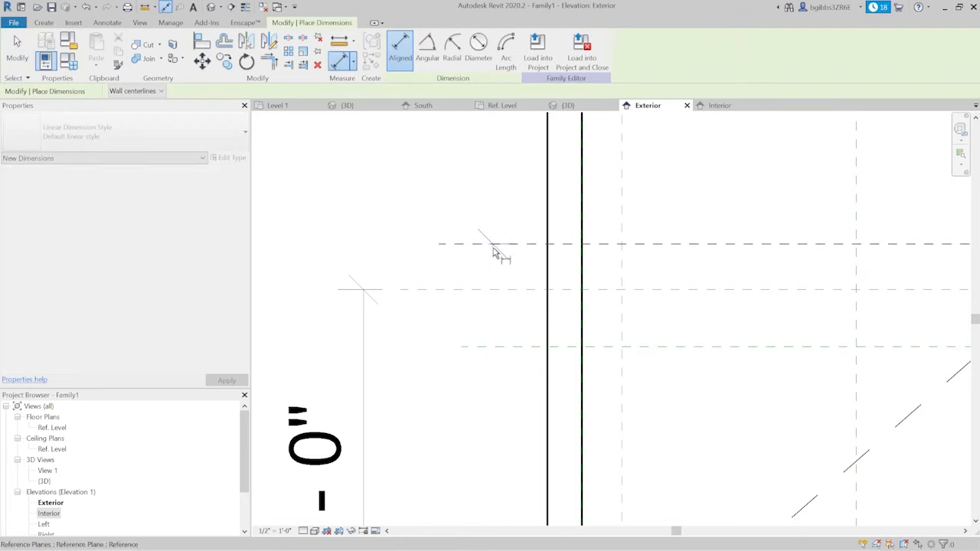
{"action": "left_click", "coordinate": [492, 290]}
{"action": "left_click", "coordinate": [455, 270]}
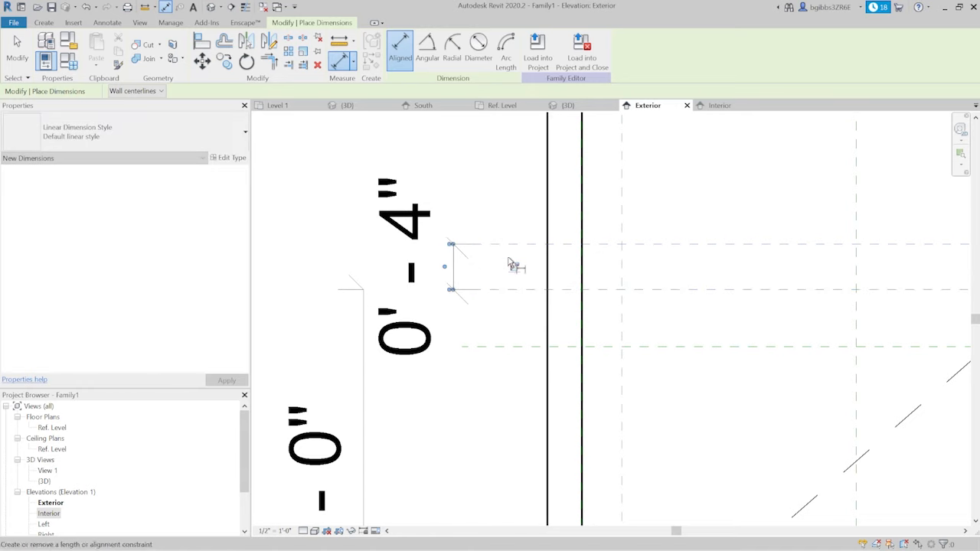
{"action": "key", "text": "Escape"}
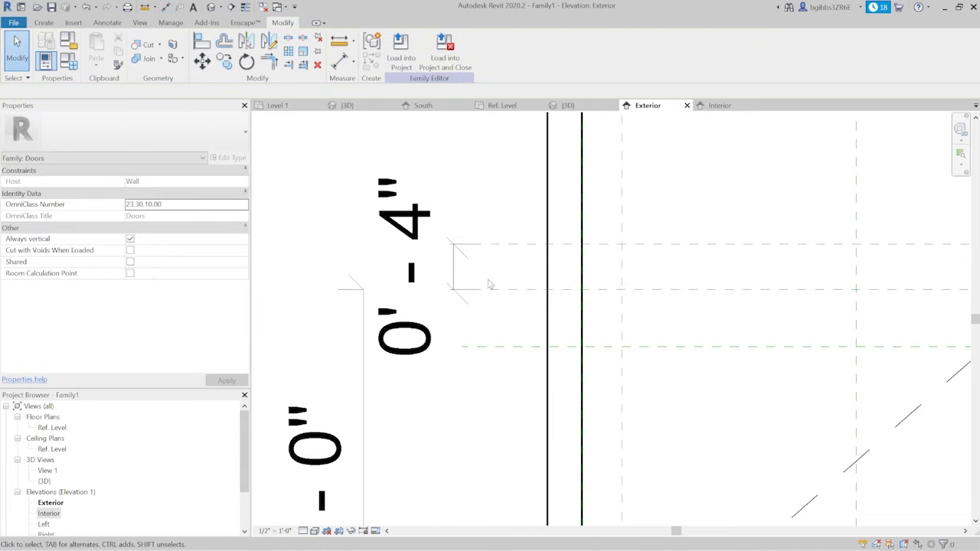
- Dimension the distance between the central and lower of the three middle horizontal reference planes
{"action": "key", "text": "d"}
{"action": "key", "text": "i"}
{"action": "left_click", "coordinate": [517, 290]}
{"action": "left_click", "coordinate": [538, 349]}
{"action": "left_click", "coordinate": [507, 368]}
{"action": "key", "text": "Escape"}
- Set the lower middle reference plane's distance from the central plane to 4"
{"action": "left_click", "coordinate": [609, 348]}
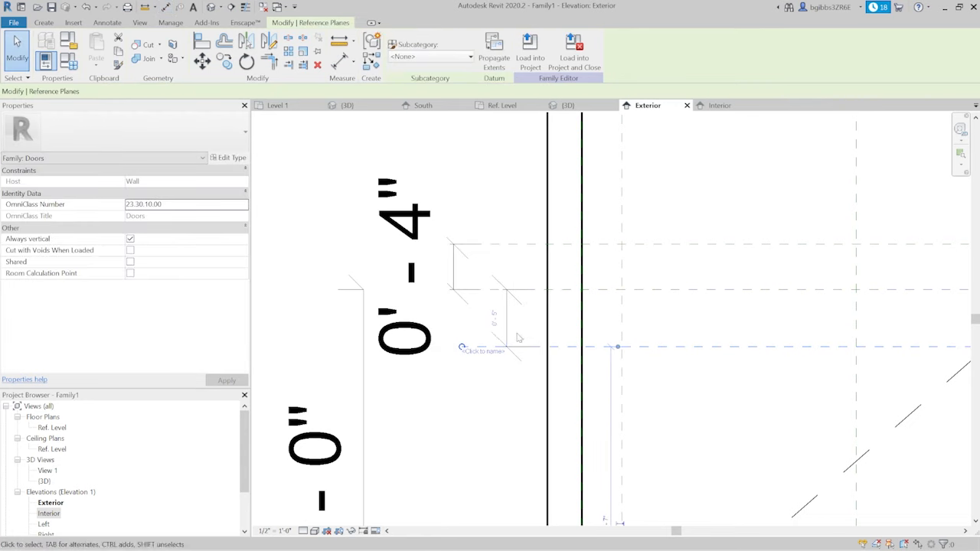
{"action": "left_click", "coordinate": [493, 318]}
{"action": "type", "text": "4"}
{"action": "key", "text": "Return"}
{"action": "key", "text": "Escape"}
- Set the door's overall Width parameter dimension to 3'
{"action": "scroll", "coordinate": [504, 246], "scroll_direction": "down", "scroll_amount": 4}
{"action": "scroll", "coordinate": [504, 246], "scroll_direction": "down", "scroll_amount": 4}
{"action": "scroll", "coordinate": [572, 253], "scroll_direction": "down", "scroll_amount": 2}
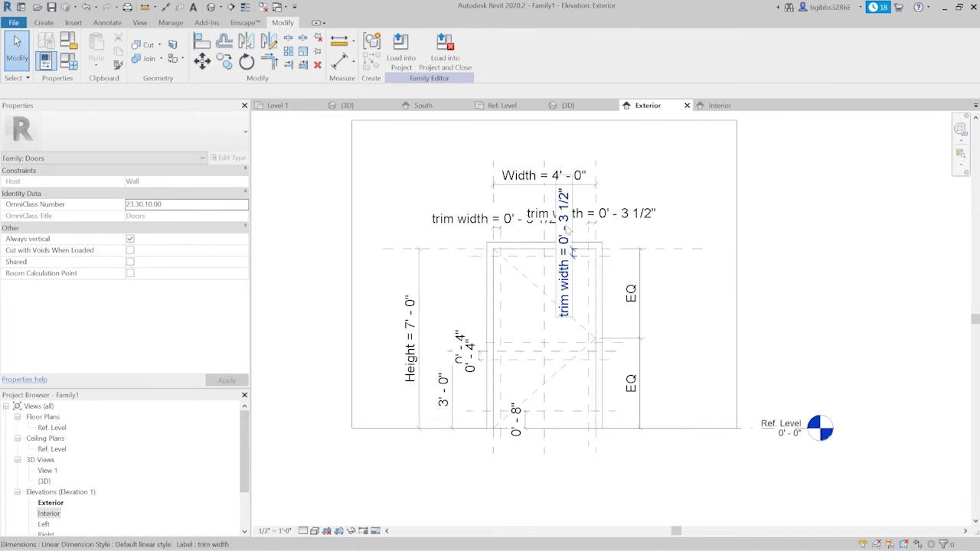
{"action": "left_click", "coordinate": [564, 176]}
{"action": "left_click", "coordinate": [564, 180]}
{"action": "type", "text": "3"}
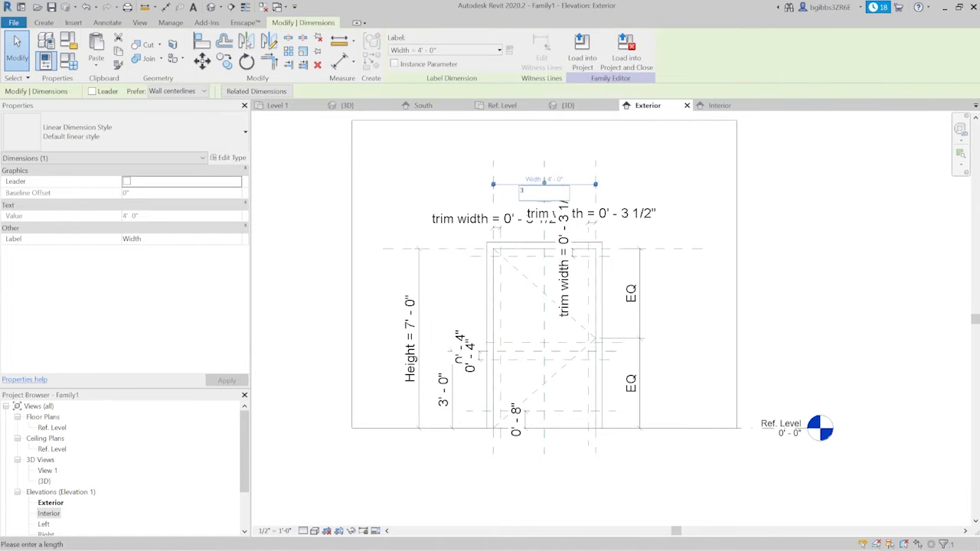
{"action": "key", "text": "Return"}
{"action": "key", "text": "Escape"}
- Examine the resized door in the exterior elevation and the 3D view, and open the Interior elevation
{"action": "scroll", "coordinate": [562, 360], "scroll_direction": "up", "scroll_amount": 4}
{"action": "scroll", "coordinate": [568, 322], "scroll_direction": "down", "scroll_amount": 4}
{"action": "scroll", "coordinate": [464, 382], "scroll_direction": "up", "scroll_amount": 3}
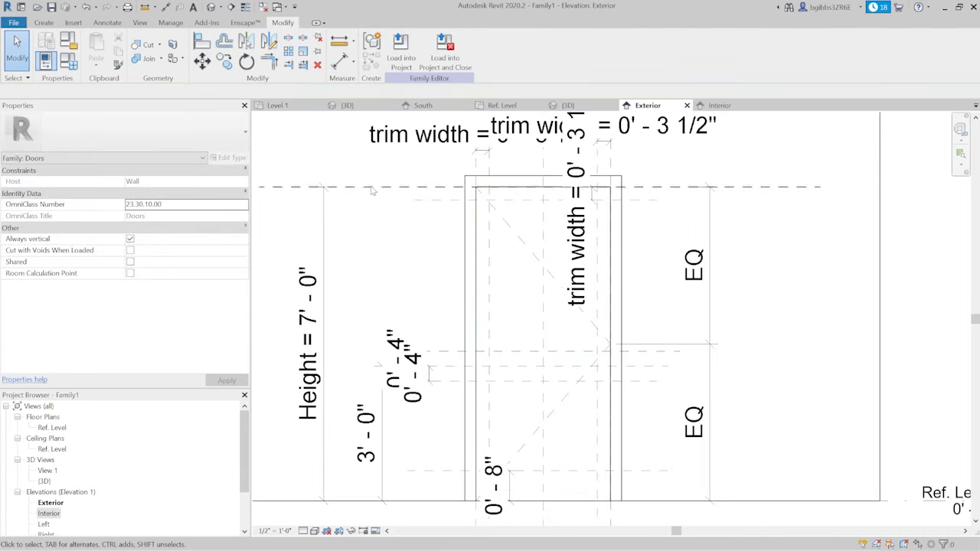
{"action": "left_click", "coordinate": [567, 105]}
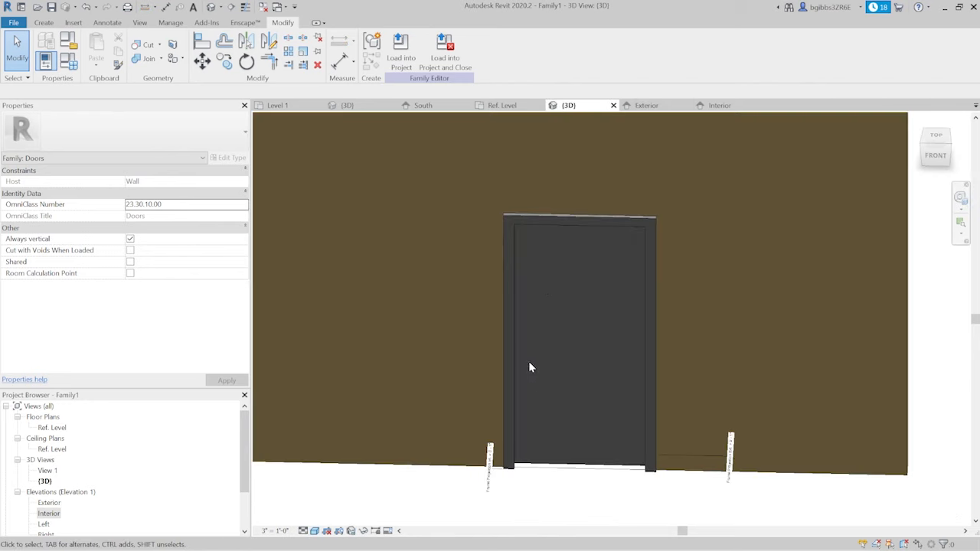
{"action": "scroll", "coordinate": [530, 368], "scroll_direction": "down", "scroll_amount": 3}
{"action": "middle_click_drag", "start_coordinate": [695, 453], "coordinate": [618, 276], "text": "shift"}
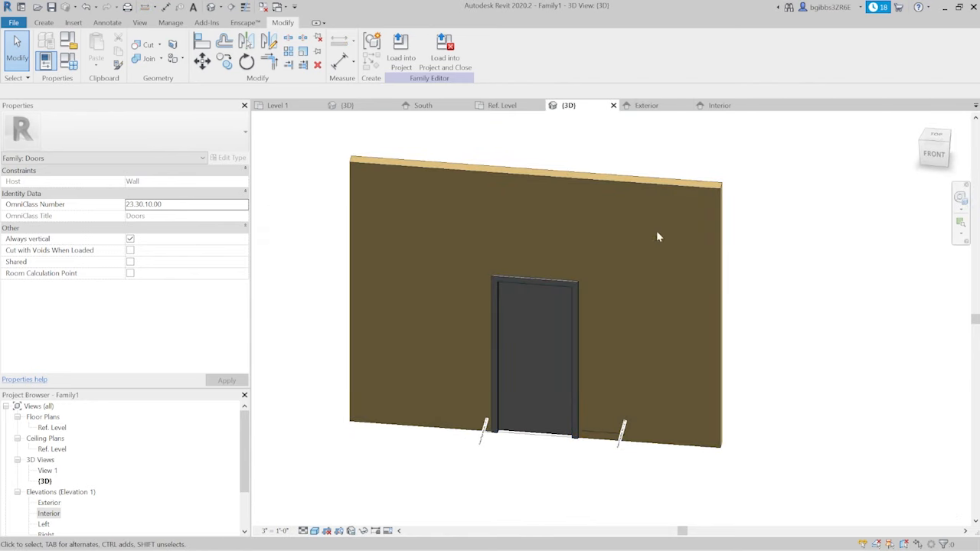
{"action": "left_click", "coordinate": [719, 106]}
{"action": "scroll", "coordinate": [551, 321], "scroll_direction": "up", "scroll_amount": 2}
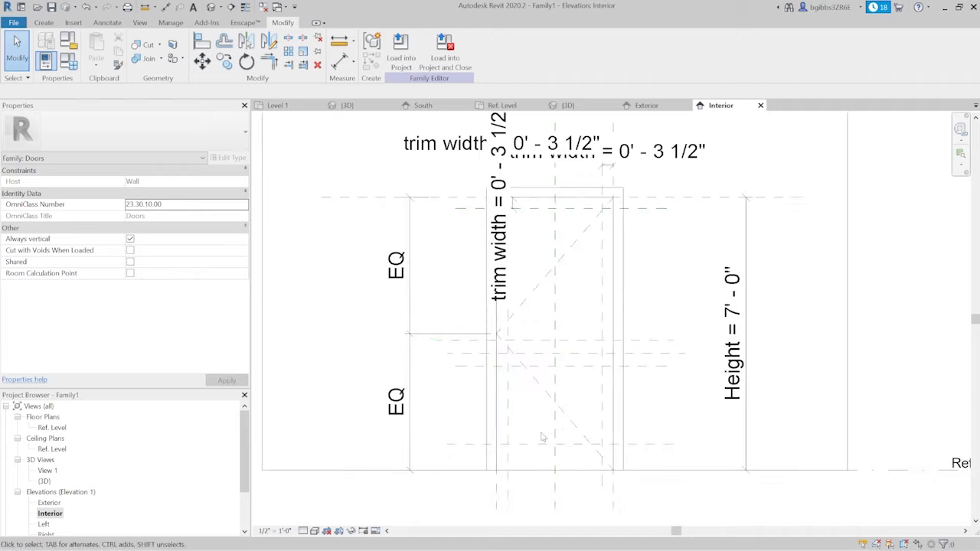
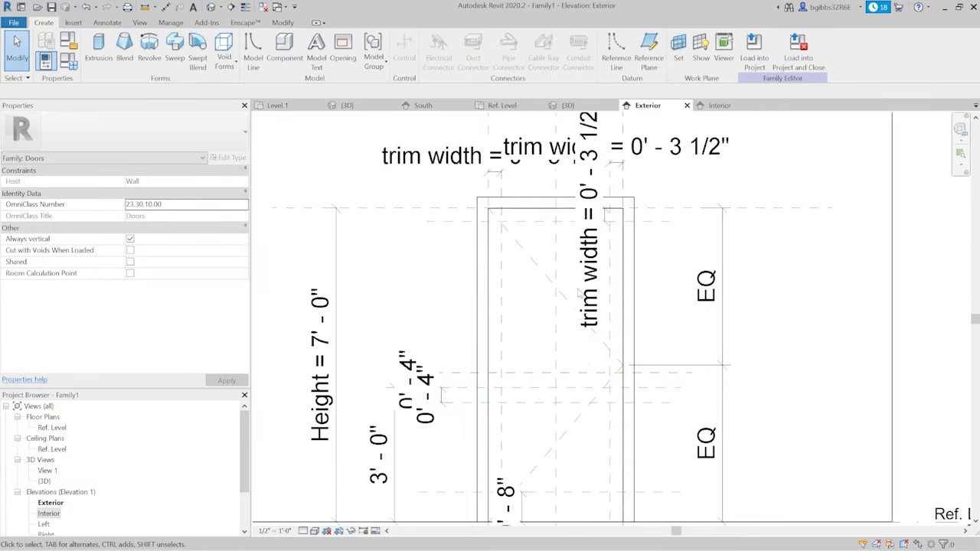
- Set the 3D view's work plane to Reference Plane : Center (Front/Back)
{"action": "left_click", "coordinate": [568, 105]}
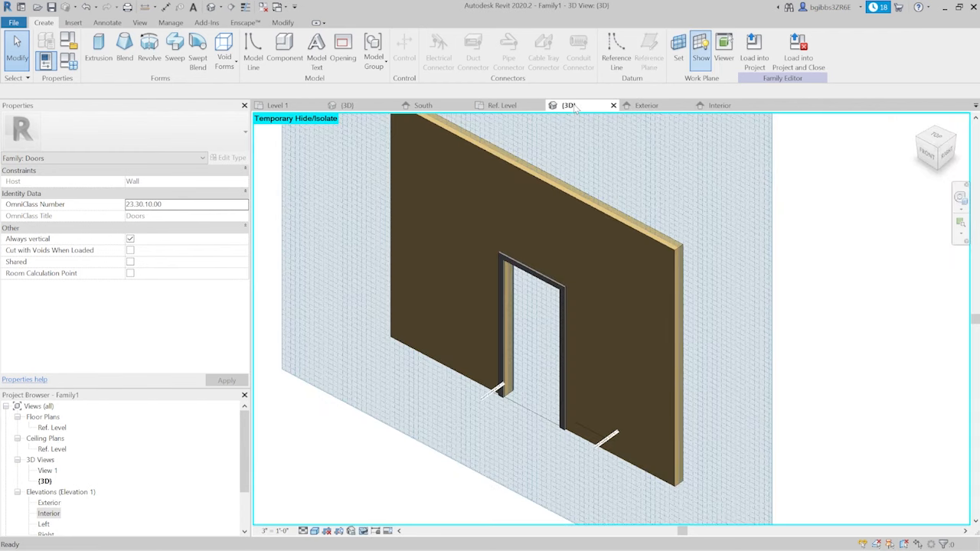
{"action": "left_click", "coordinate": [677, 61]}
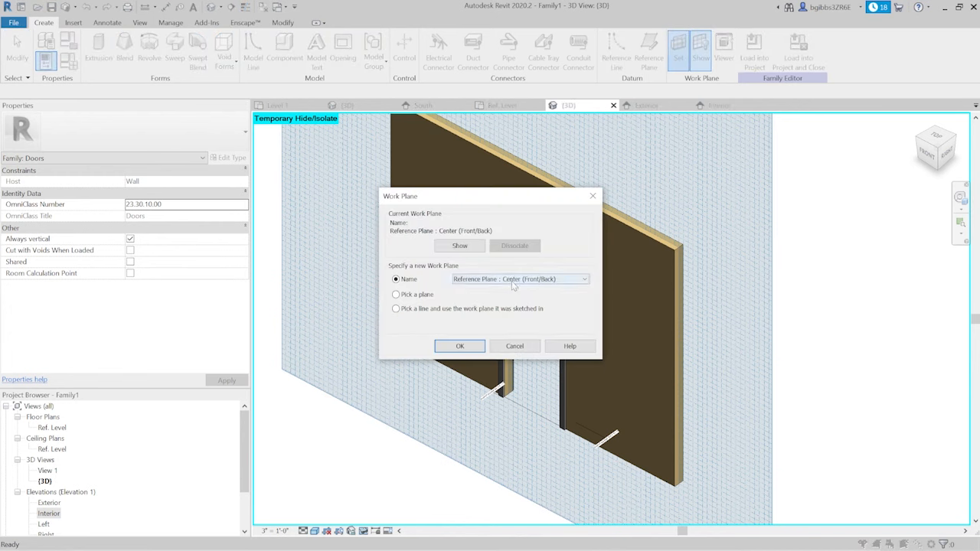
{"action": "left_click", "coordinate": [459, 346]}
{"action": "middle_click_drag", "start_coordinate": [681, 306], "coordinate": [712, 282], "text": "shift"}
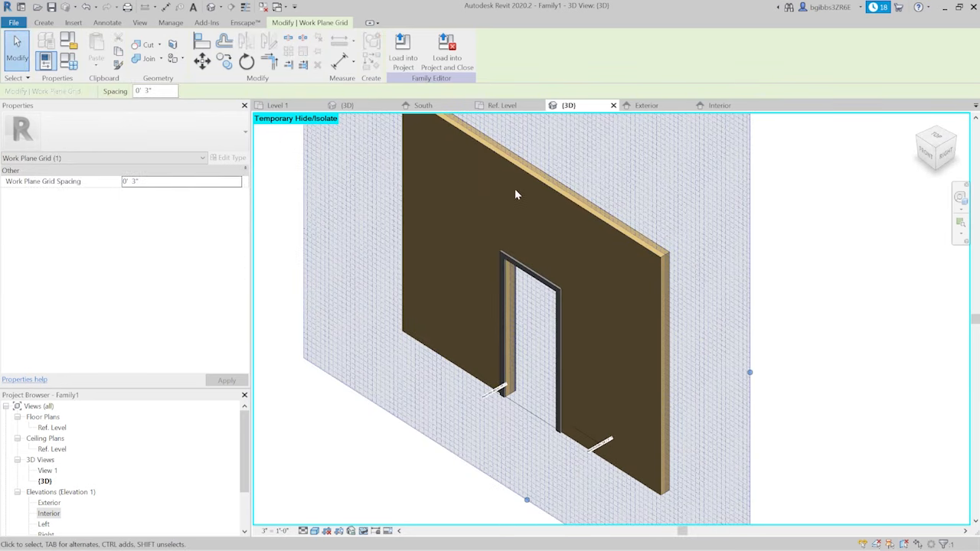
- Start an extrusion and sketch a rectangle in the Exterior elevation between the side trim planes, from the top trim plane to the upper mid-rail plane
{"action": "left_click", "coordinate": [44, 22]}
{"action": "left_click", "coordinate": [95, 48]}
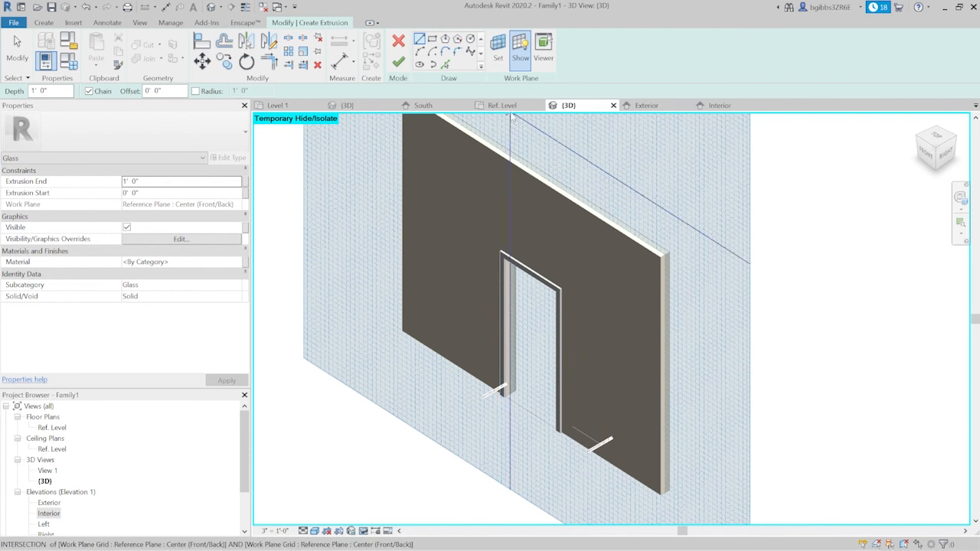
{"action": "left_click", "coordinate": [647, 106]}
{"action": "scroll", "coordinate": [553, 325], "scroll_direction": "up", "scroll_amount": 1}
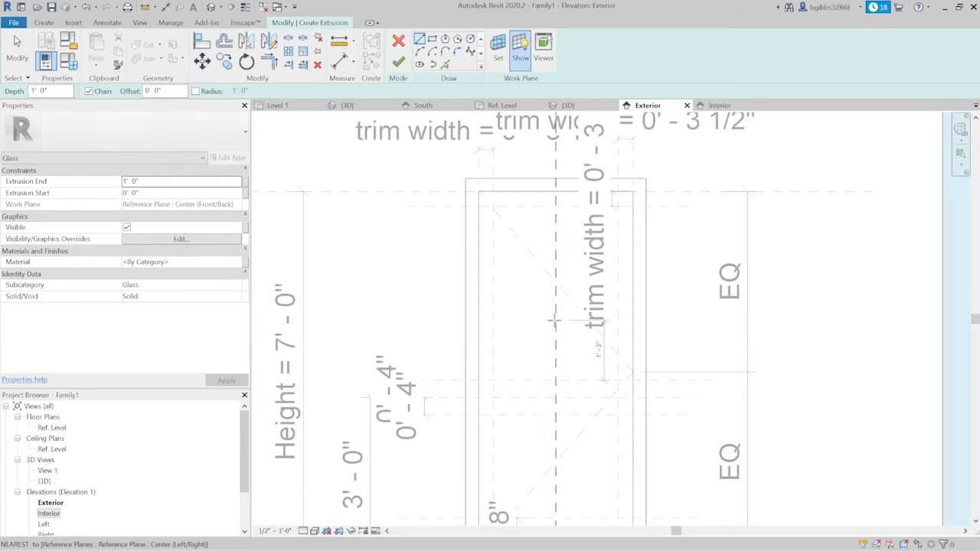
{"action": "left_click", "coordinate": [432, 40]}
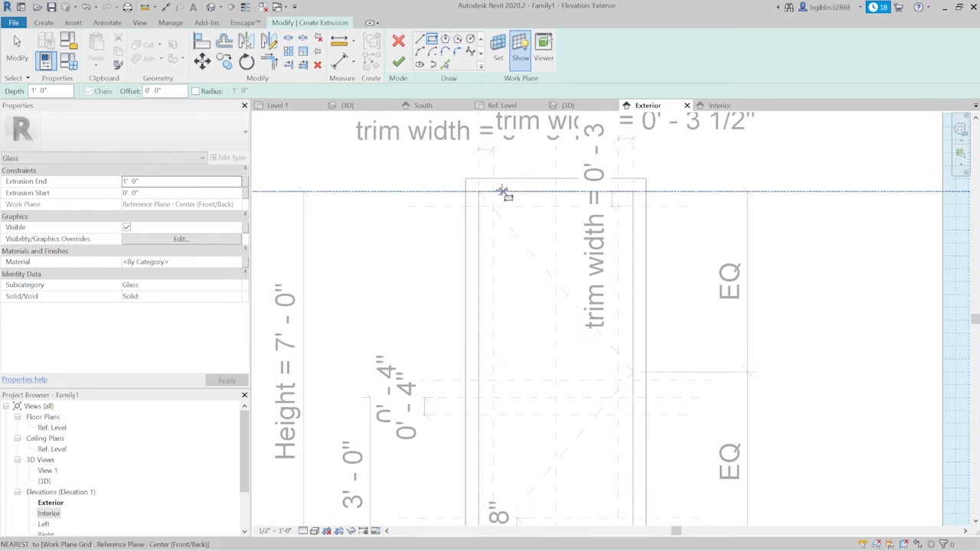
{"action": "left_click", "coordinate": [493, 207]}
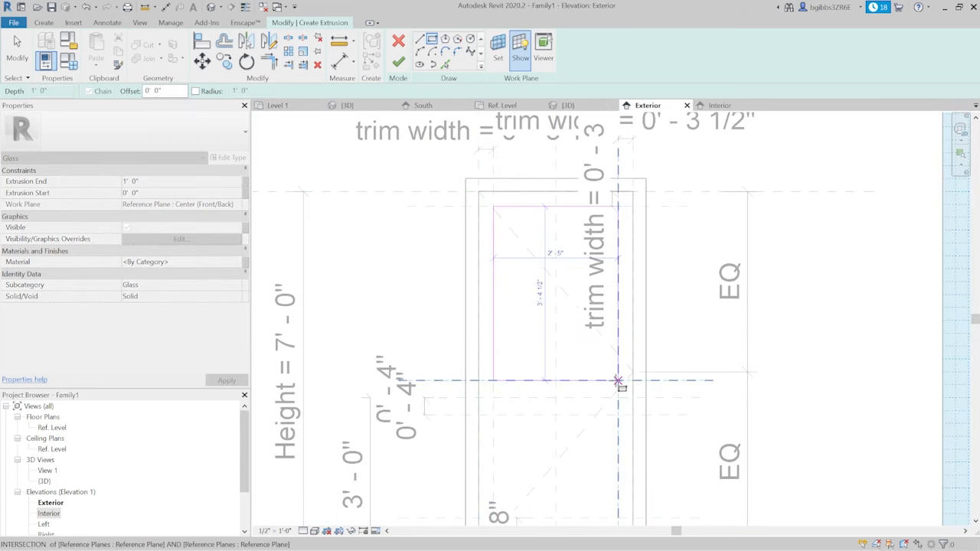
{"action": "left_click", "coordinate": [619, 380]}
- Set both the extrusion end and the extrusion start of the glass to 1/2"
{"action": "left_click", "coordinate": [162, 182]}
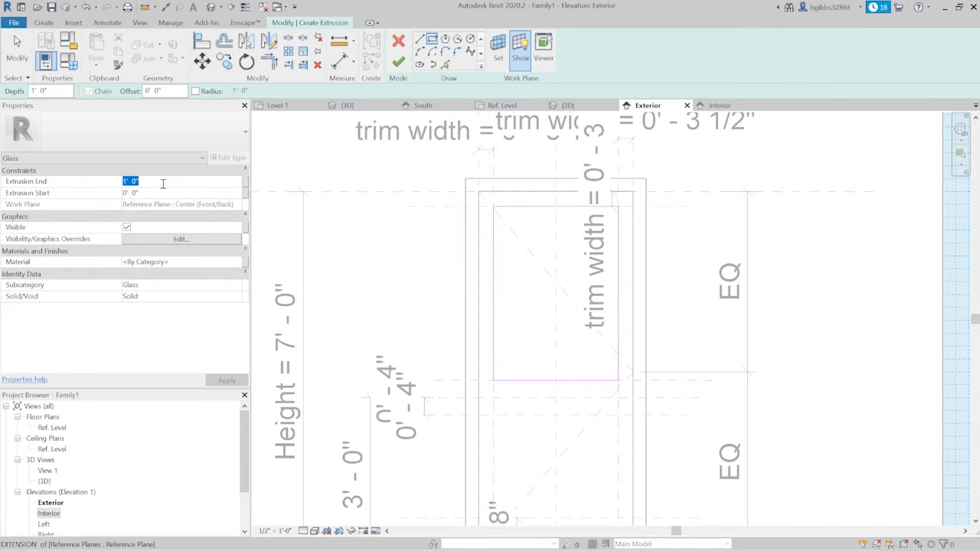
{"action": "key", "text": "BackSpace"}
{"action": "left_click", "coordinate": [165, 193]}
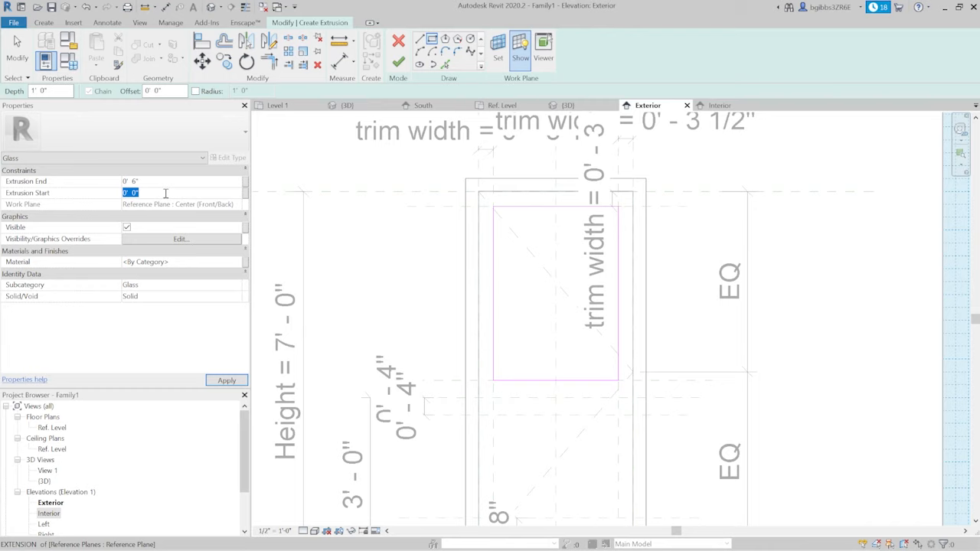
{"action": "left_click", "coordinate": [182, 180]}
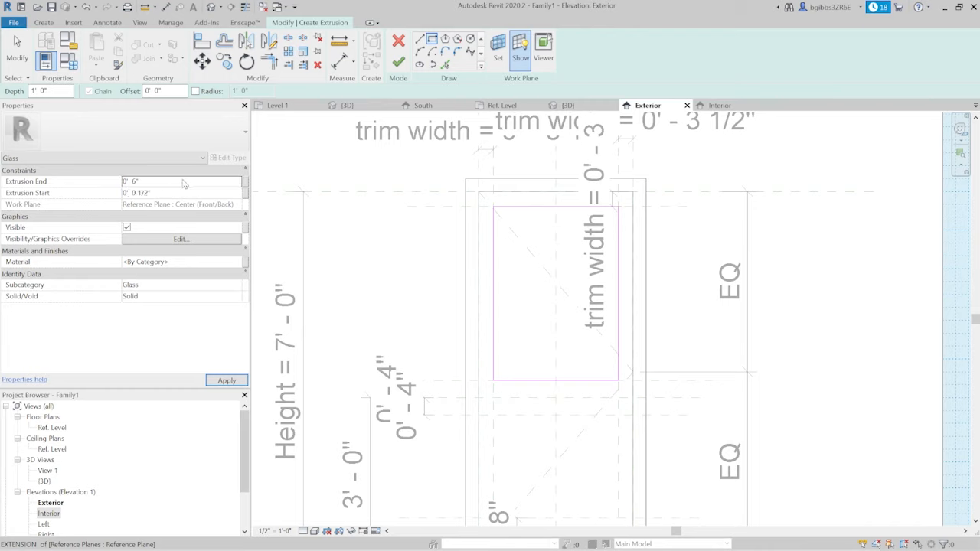
{"action": "type", "text": "5"}
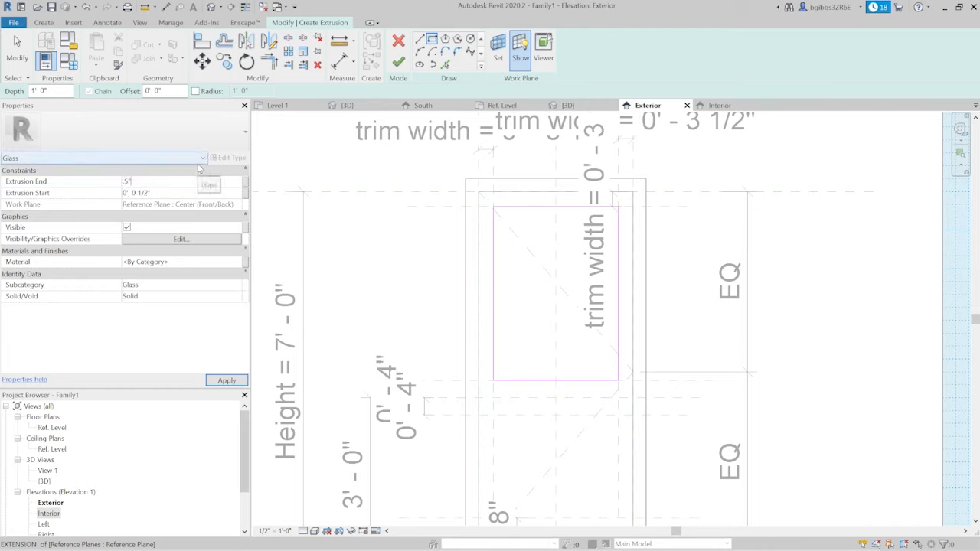
{"action": "middle_click_drag", "start_coordinate": [637, 365], "coordinate": [626, 365]}
- Associate the extrusion's material with the existing family parameter glass
{"action": "left_click", "coordinate": [245, 270]}
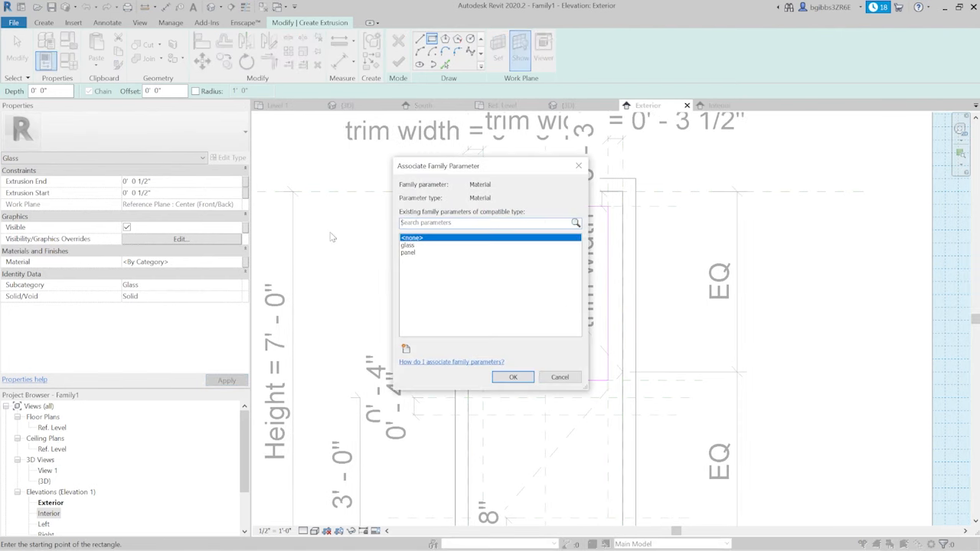
{"action": "left_click", "coordinate": [406, 245]}
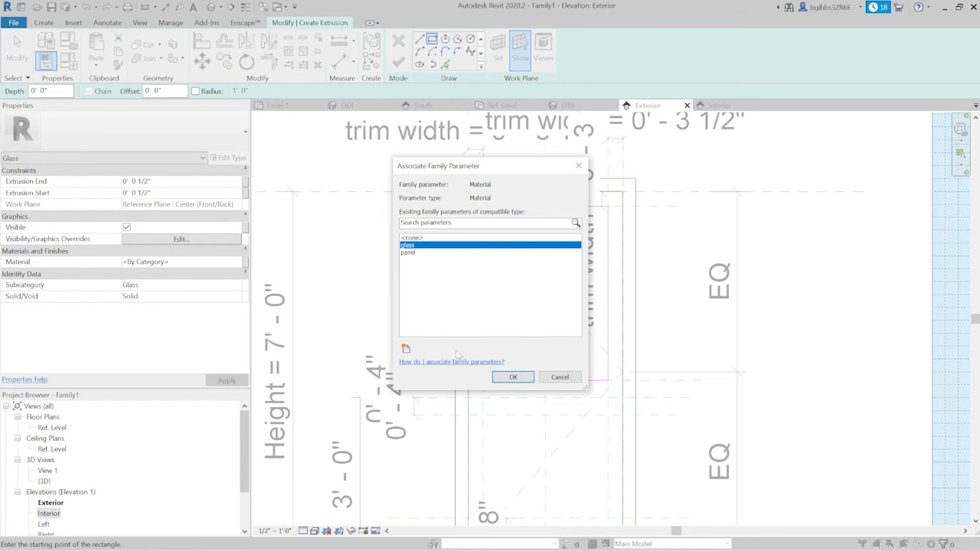
{"action": "left_click", "coordinate": [513, 377]}
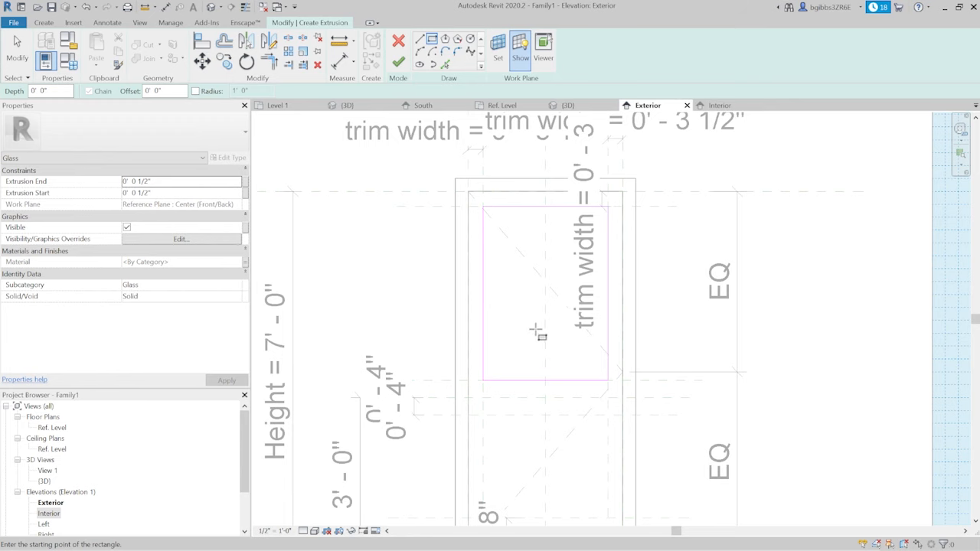
- Align the left and top edges of the glass sketch to their trim reference planes and lock the left edge
{"action": "scroll", "coordinate": [546, 329], "scroll_direction": "up", "scroll_amount": 2}
{"action": "key", "text": "a"}
{"action": "key", "text": "l"}
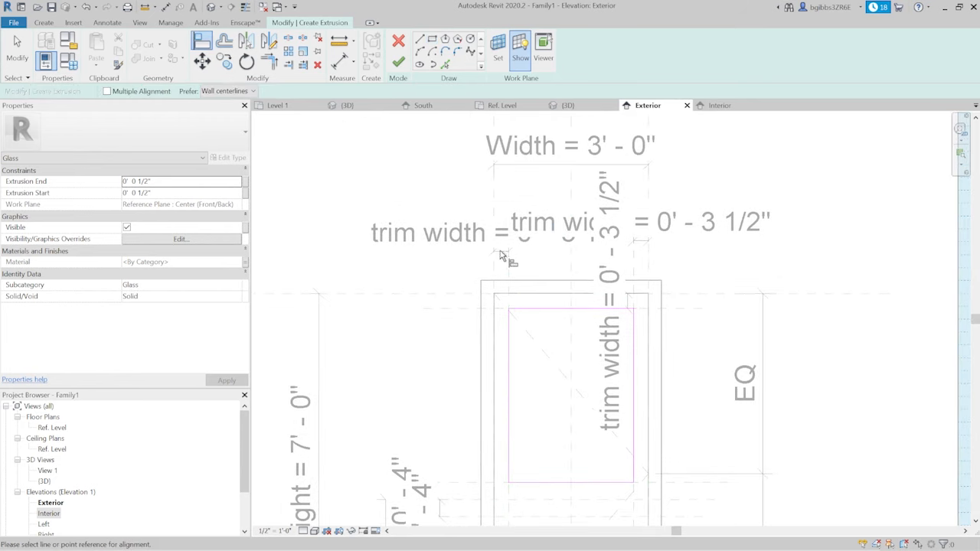
{"action": "left_click", "coordinate": [505, 264]}
{"action": "left_click", "coordinate": [512, 396]}
{"action": "left_click", "coordinate": [521, 400]}
{"action": "left_click", "coordinate": [461, 308]}
{"action": "left_click", "coordinate": [544, 309]}
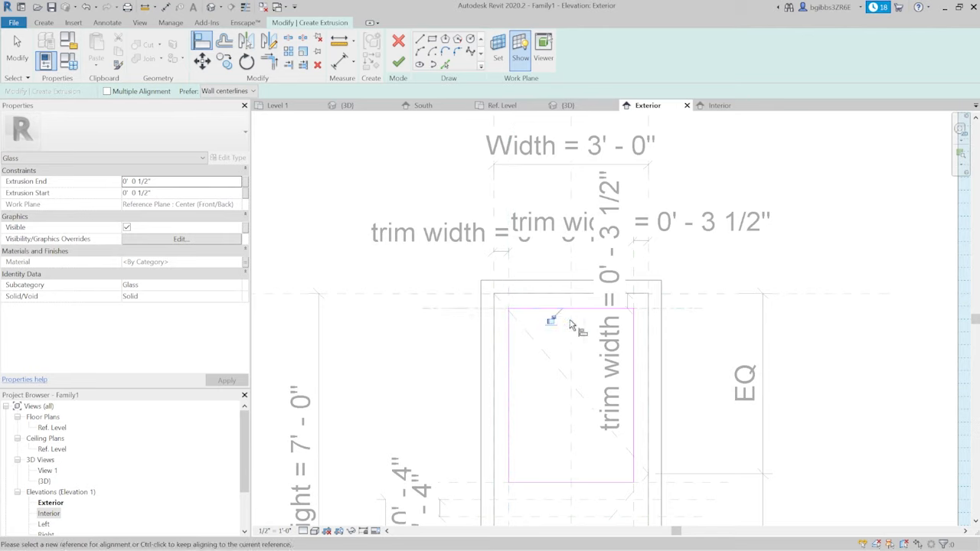
- Align and lock the sketch's right edge to the trim plane and its bottom edge to the upper mid-rail plane
{"action": "left_click", "coordinate": [640, 280]}
{"action": "left_click", "coordinate": [635, 375]}
{"action": "left_click", "coordinate": [623, 378]}
{"action": "middle_click_drag", "start_coordinate": [630, 448], "coordinate": [677, 372]}
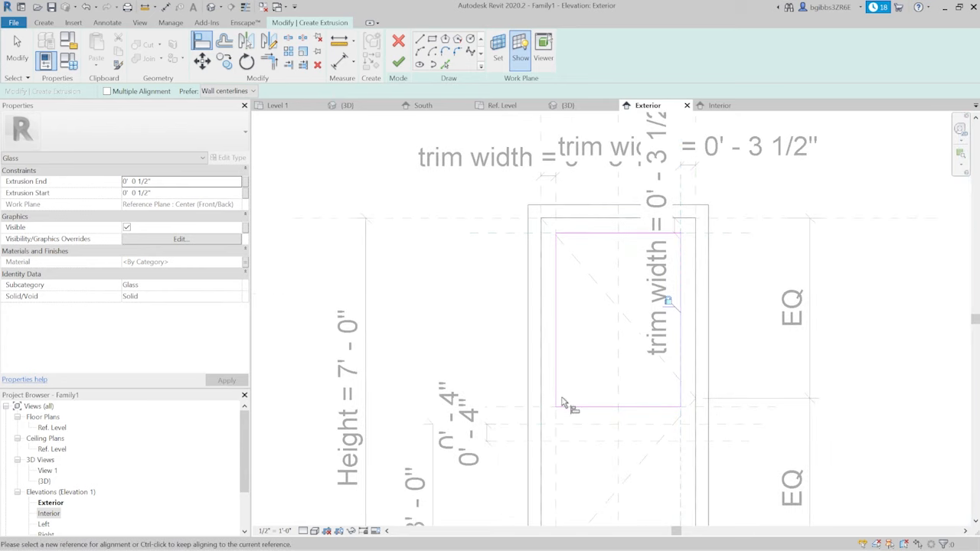
{"action": "left_click", "coordinate": [508, 408]}
{"action": "left_click", "coordinate": [579, 408]}
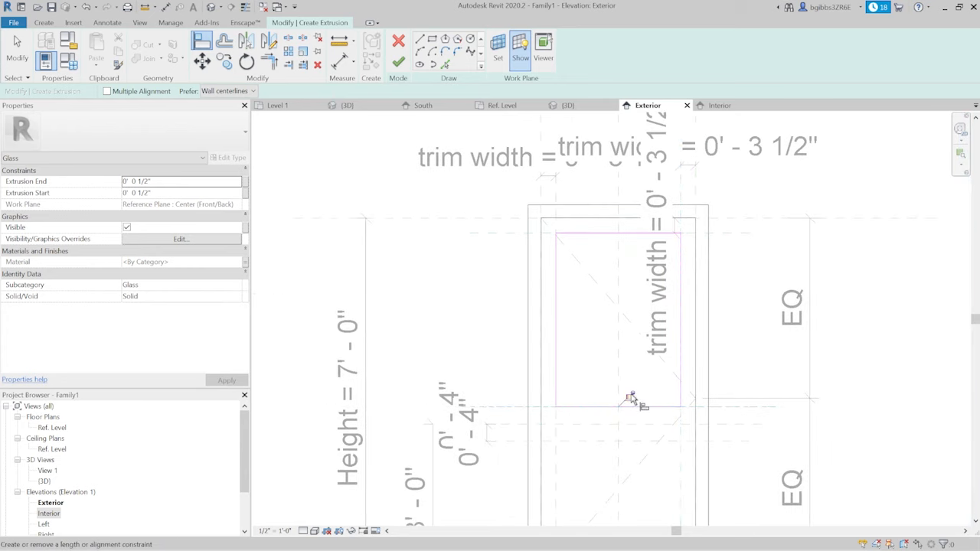
{"action": "middle_click_drag", "start_coordinate": [673, 430], "coordinate": [605, 399]}
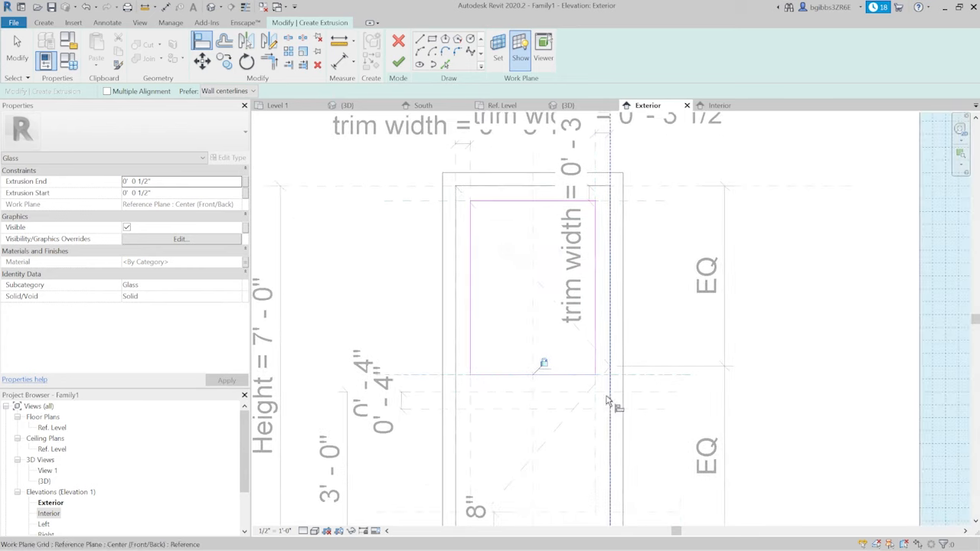
- Change the glass extrusion's start to -1/2" and finish the extrusion
{"action": "left_click", "coordinate": [398, 63]}
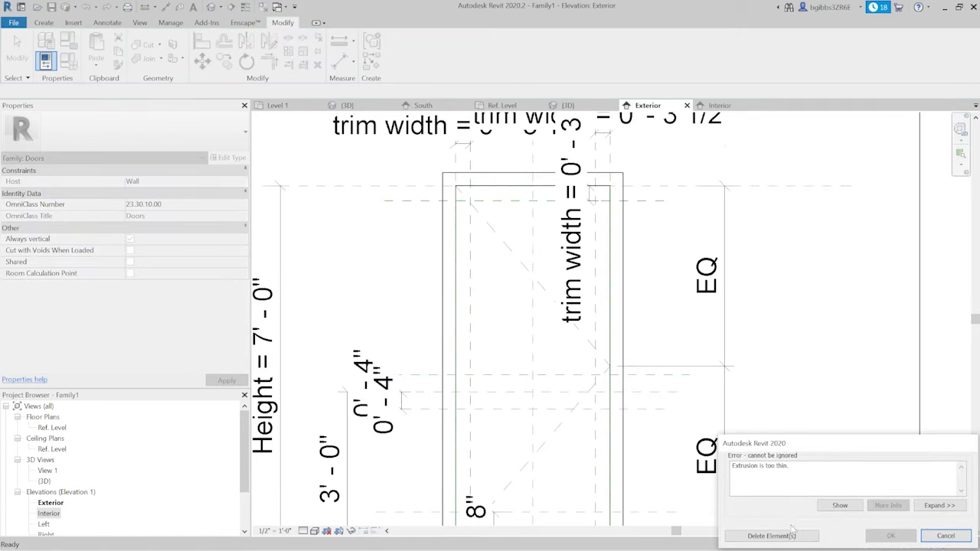
{"action": "left_click", "coordinate": [945, 536]}
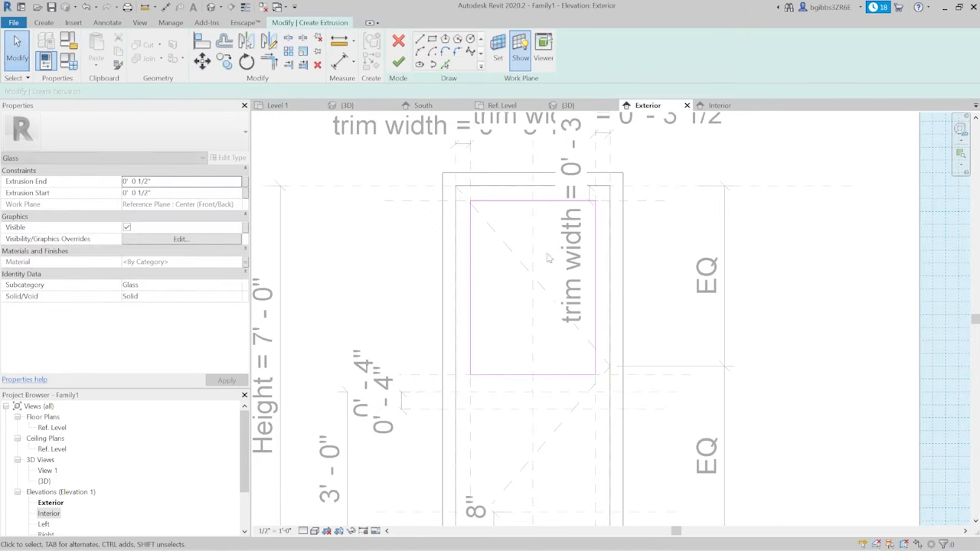
{"action": "left_click", "coordinate": [125, 193]}
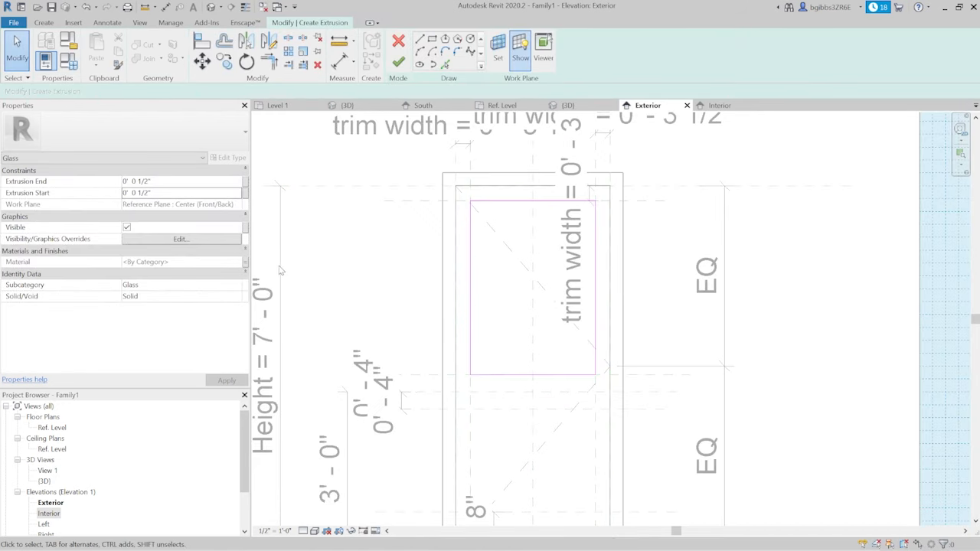
{"action": "left_click", "coordinate": [124, 193]}
{"action": "type", "text": "-"}
{"action": "left_click", "coordinate": [170, 181]}
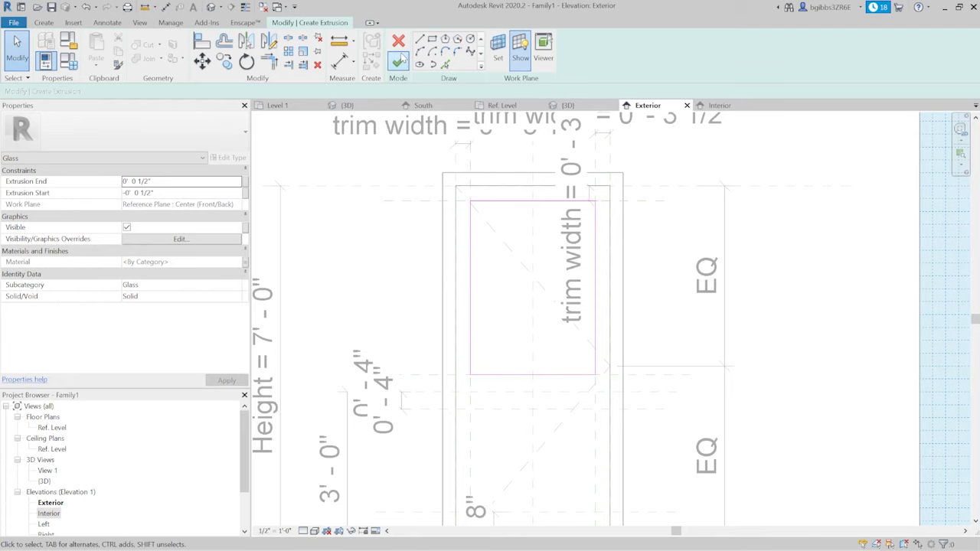
{"action": "middle_click_drag", "start_coordinate": [658, 360], "coordinate": [706, 348]}
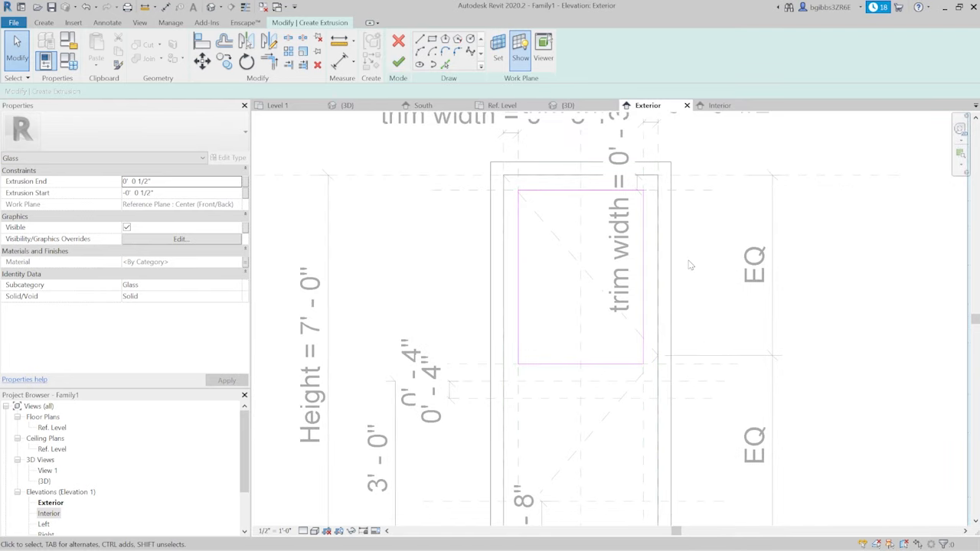
{"action": "left_click", "coordinate": [398, 62]}
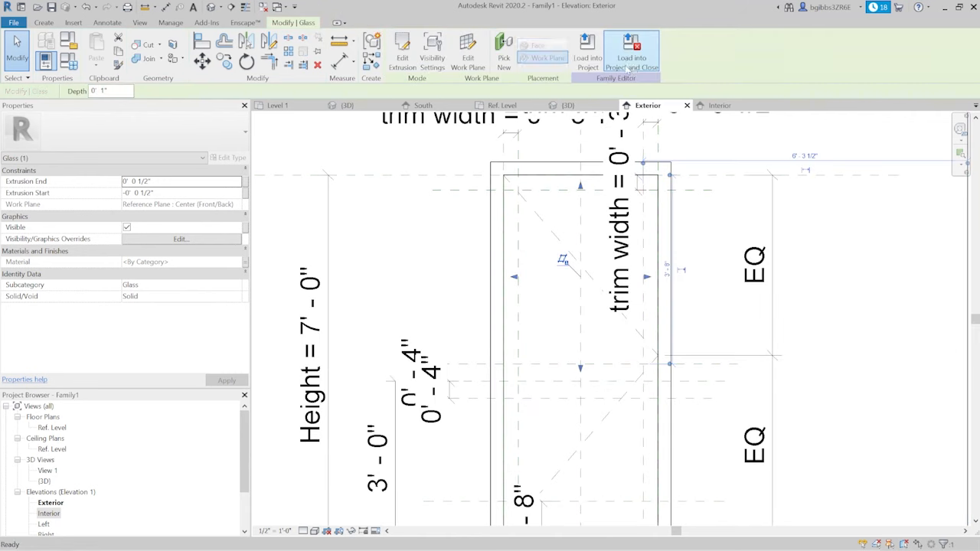
- Reset Temporary Hide/Isolate in the 3D view to bring back the hidden door panel
{"action": "left_click", "coordinate": [580, 107]}
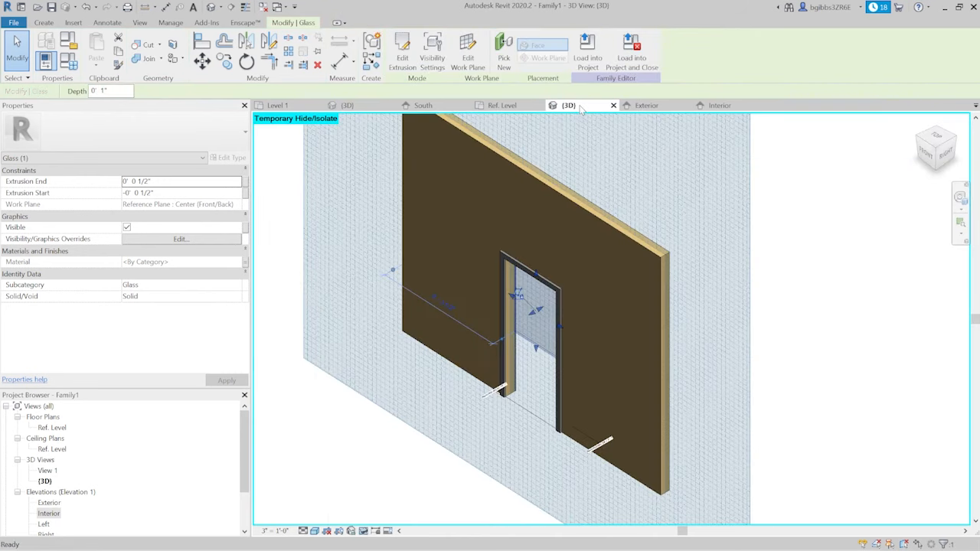
{"action": "scroll", "coordinate": [549, 178], "scroll_direction": "up", "scroll_amount": 5}
{"action": "scroll", "coordinate": [510, 333], "scroll_direction": "down", "scroll_amount": 4}
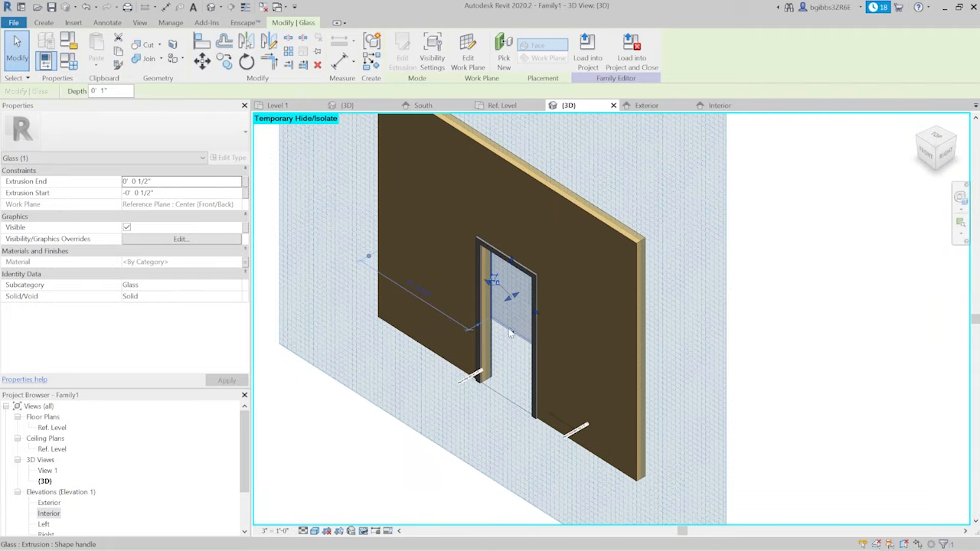
{"action": "left_click", "coordinate": [441, 410]}
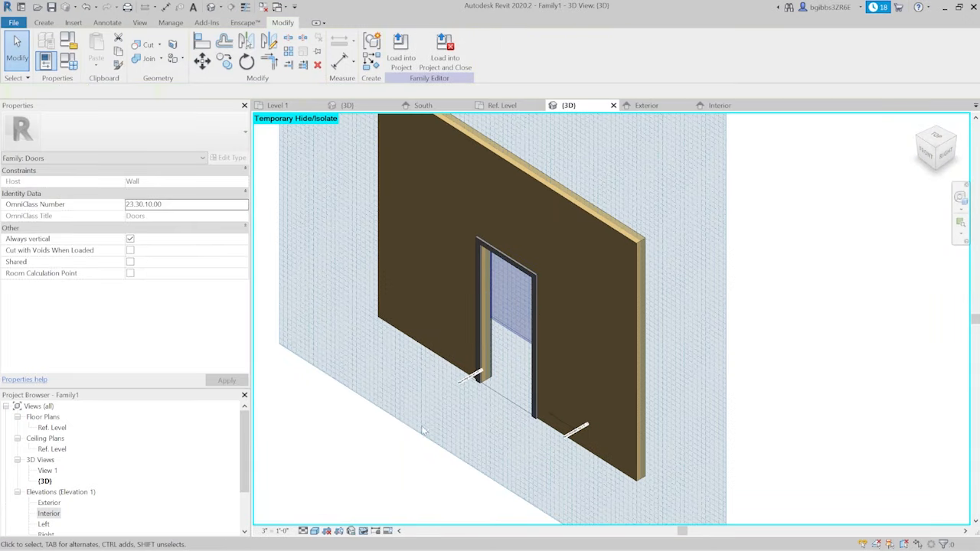
{"action": "left_click", "coordinate": [363, 530]}
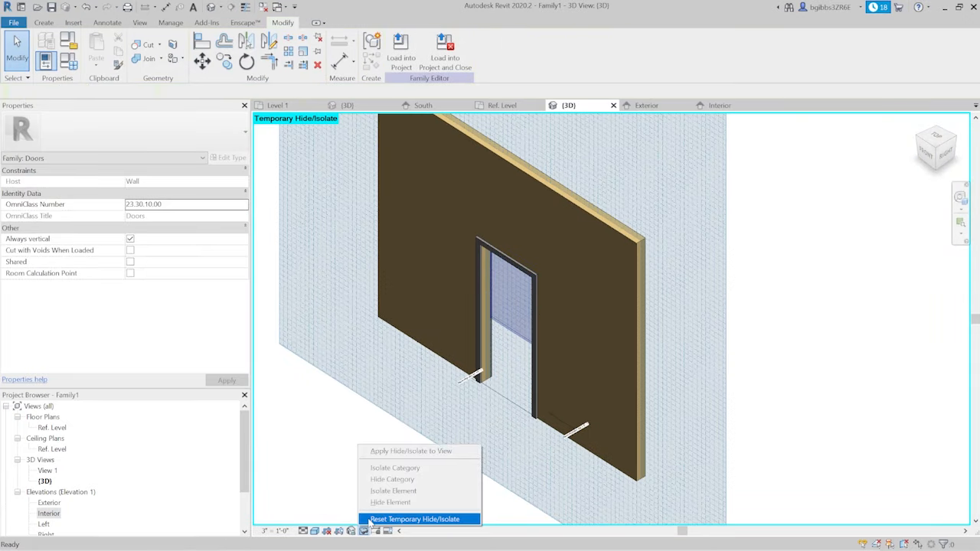
{"action": "left_click", "coordinate": [414, 519]}
{"action": "scroll", "coordinate": [571, 320], "scroll_direction": "up", "scroll_amount": 4}
{"action": "middle_click_drag", "start_coordinate": [418, 360], "coordinate": [478, 388], "text": "shift"}
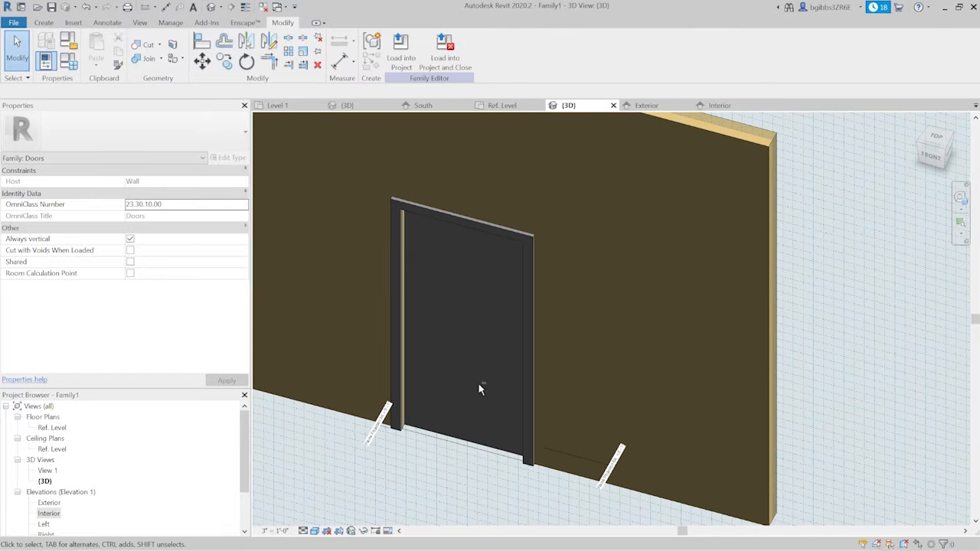
- Select the door panel extrusion and examine it against the glass in the 3D view
{"action": "left_click", "coordinate": [476, 445]}
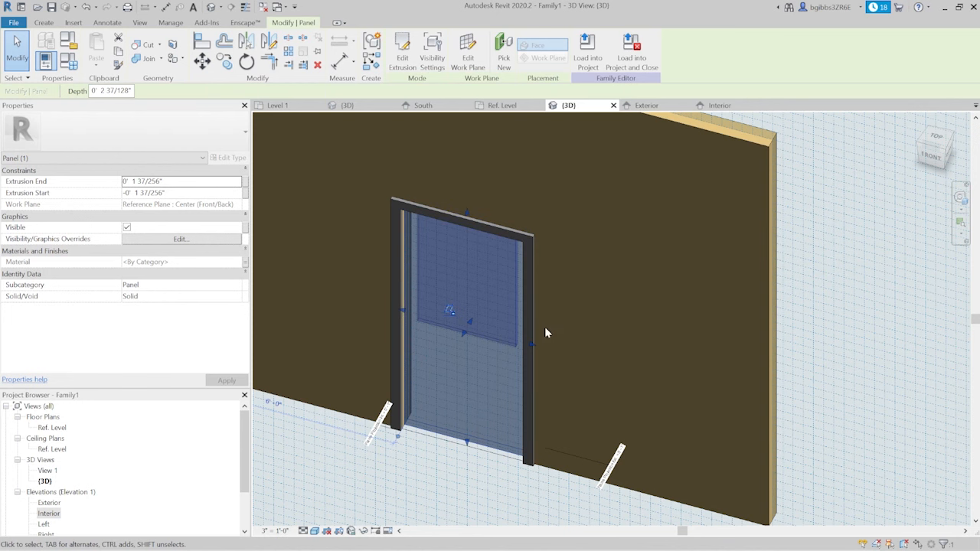
{"action": "middle_click_drag", "start_coordinate": [411, 287], "coordinate": [406, 255], "text": "shift"}
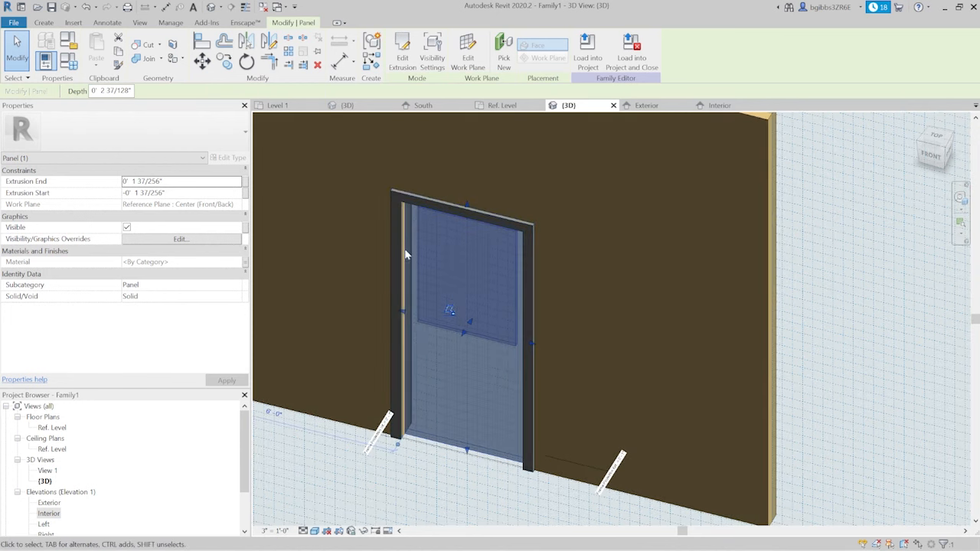
{"action": "scroll", "coordinate": [514, 368], "scroll_direction": "down", "scroll_amount": 1}
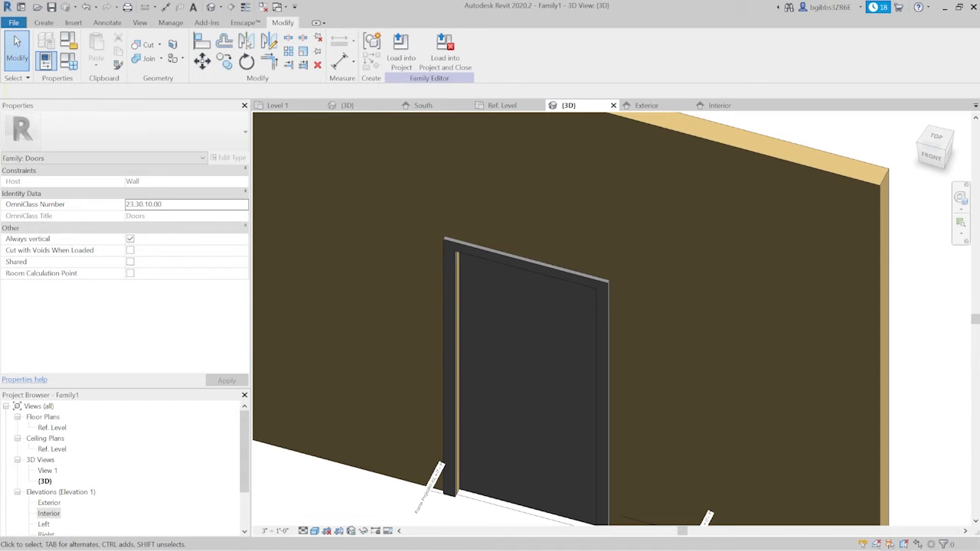
{"action": "key", "text": "z"}
{"action": "key", "text": "r"}
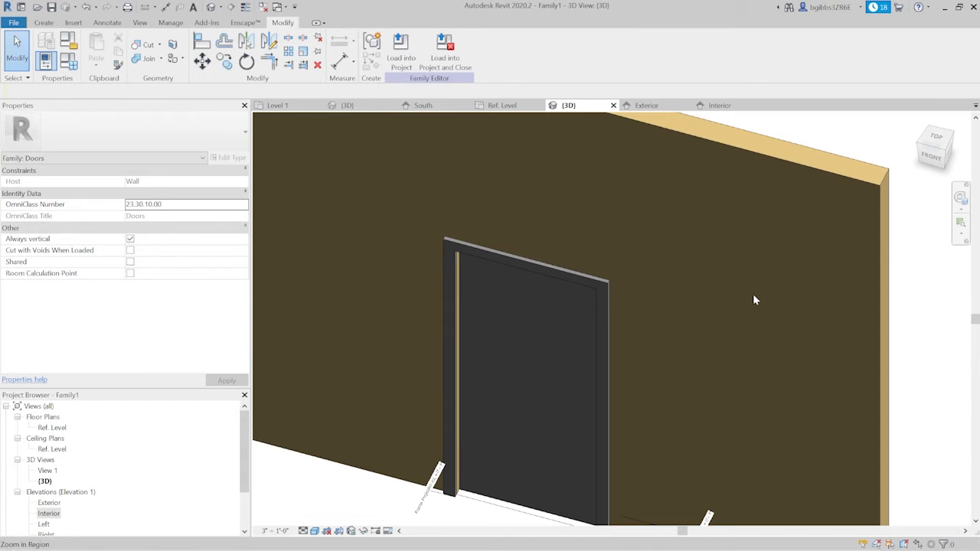
{"action": "scroll", "coordinate": [666, 239], "scroll_direction": "down", "scroll_amount": 1}
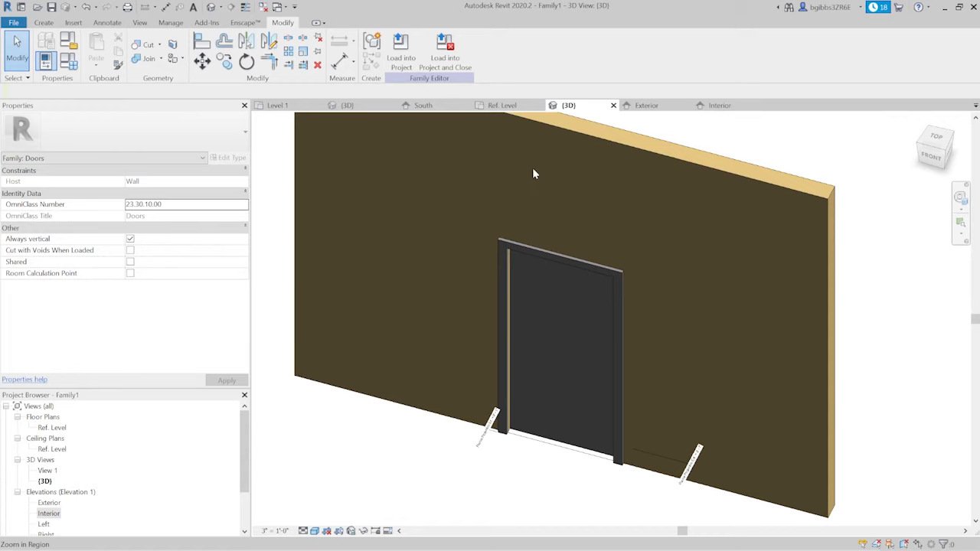
- Create a rectangular extrusion in the Exterior elevation, about 1' 2 1/2" by 3' 4 1/2", between the center, upper and right trim, and upper mid-rail planes
{"action": "left_click", "coordinate": [647, 106]}
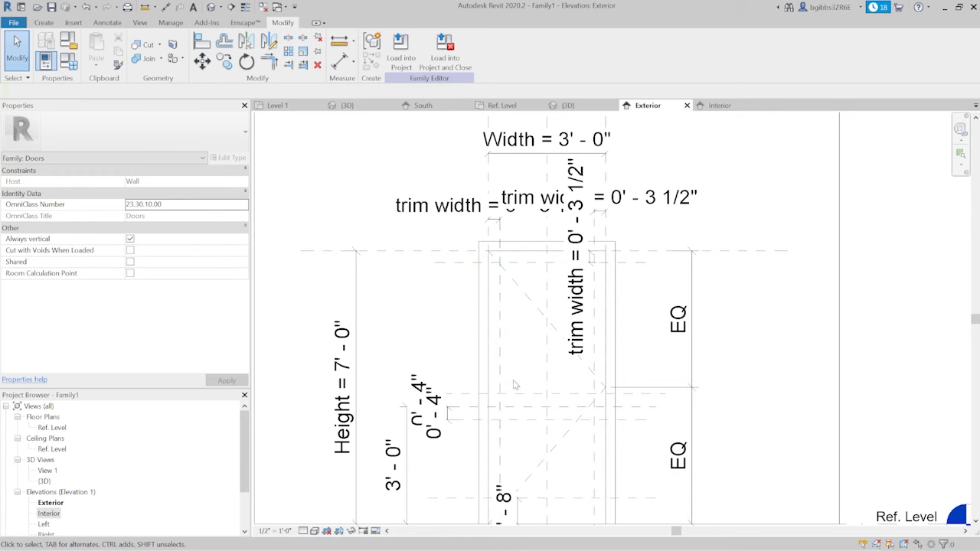
{"action": "scroll", "coordinate": [511, 383], "scroll_direction": "up", "scroll_amount": 2}
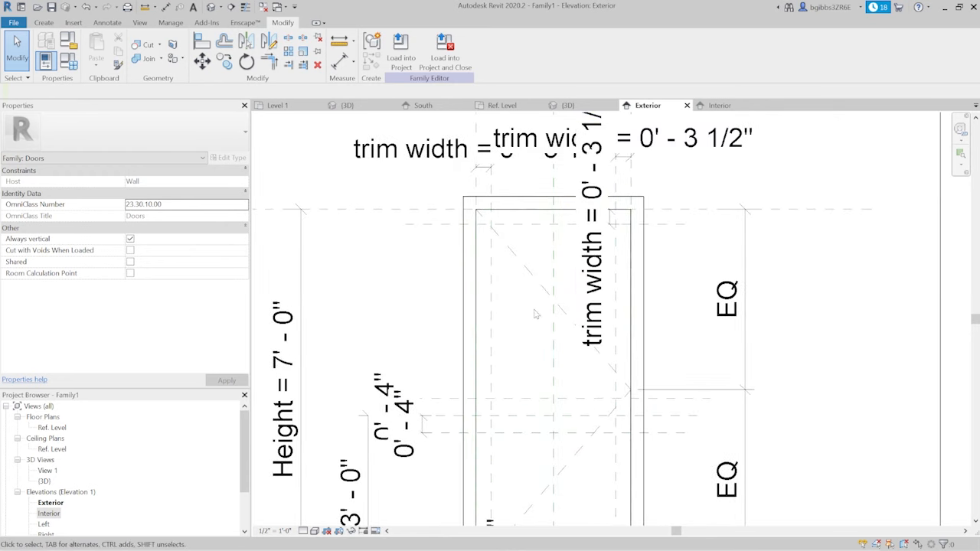
{"action": "scroll", "coordinate": [539, 308], "scroll_direction": "up", "scroll_amount": 2}
{"action": "scroll", "coordinate": [499, 227], "scroll_direction": "down", "scroll_amount": 2}
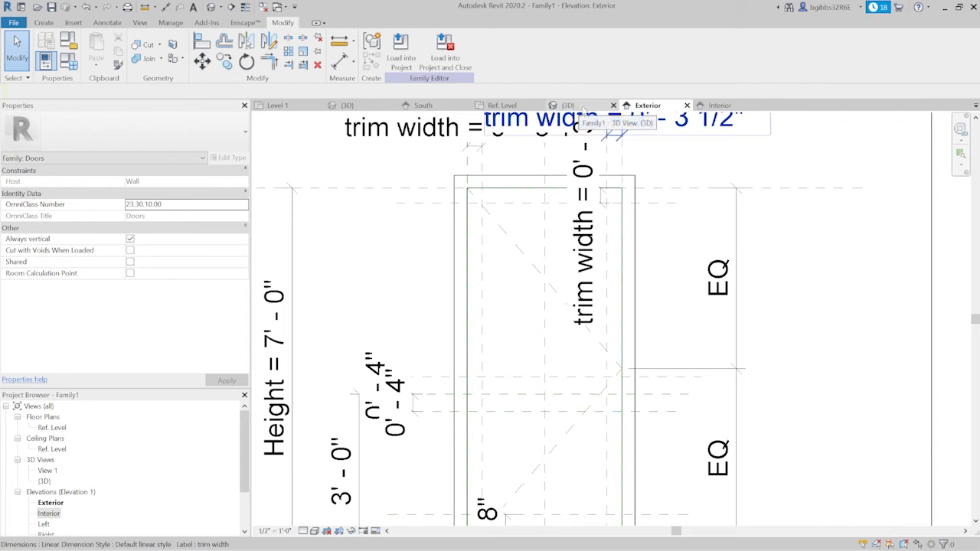
{"action": "left_click", "coordinate": [43, 22]}
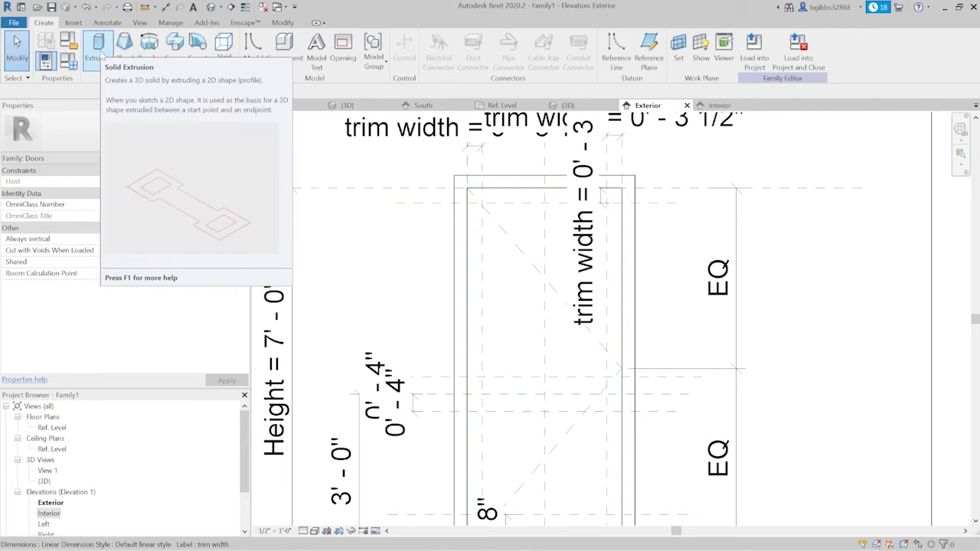
{"action": "left_click", "coordinate": [98, 51]}
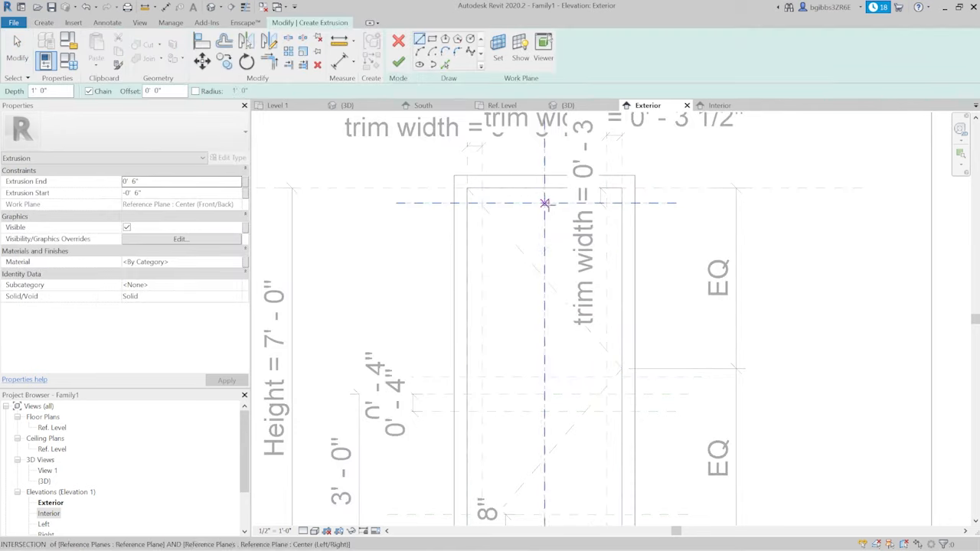
{"action": "left_click", "coordinate": [544, 204]}
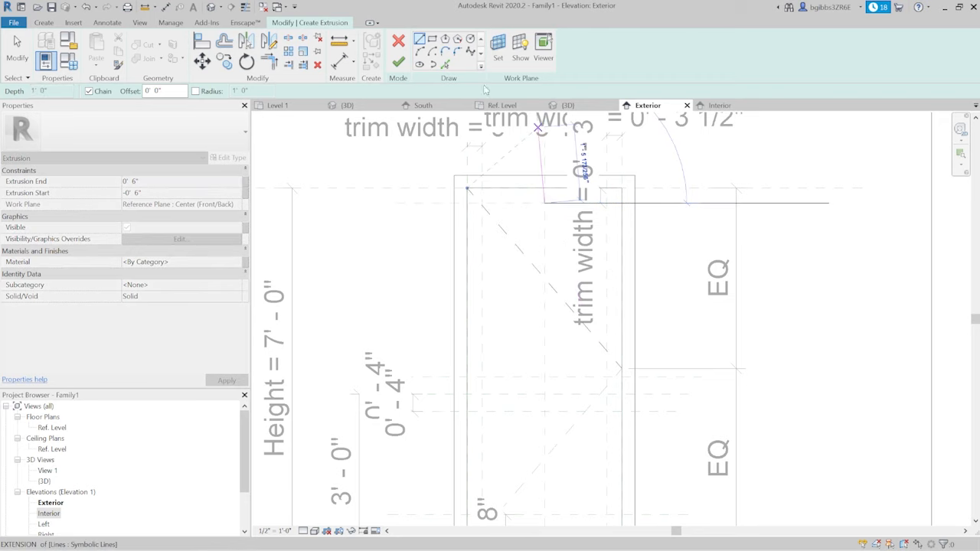
{"action": "left_click", "coordinate": [600, 203]}
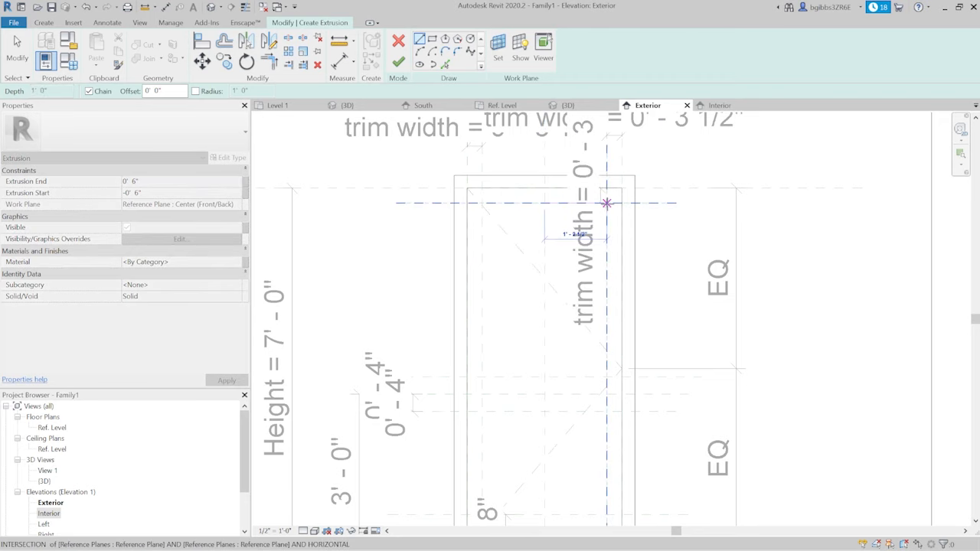
{"action": "left_click", "coordinate": [603, 377]}
{"action": "left_click", "coordinate": [544, 378]}
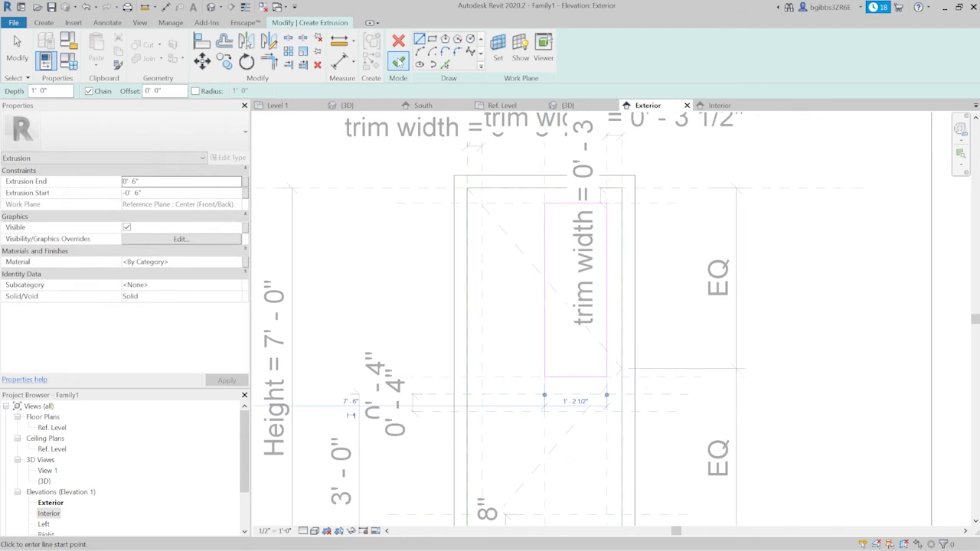
{"action": "left_click", "coordinate": [398, 62]}
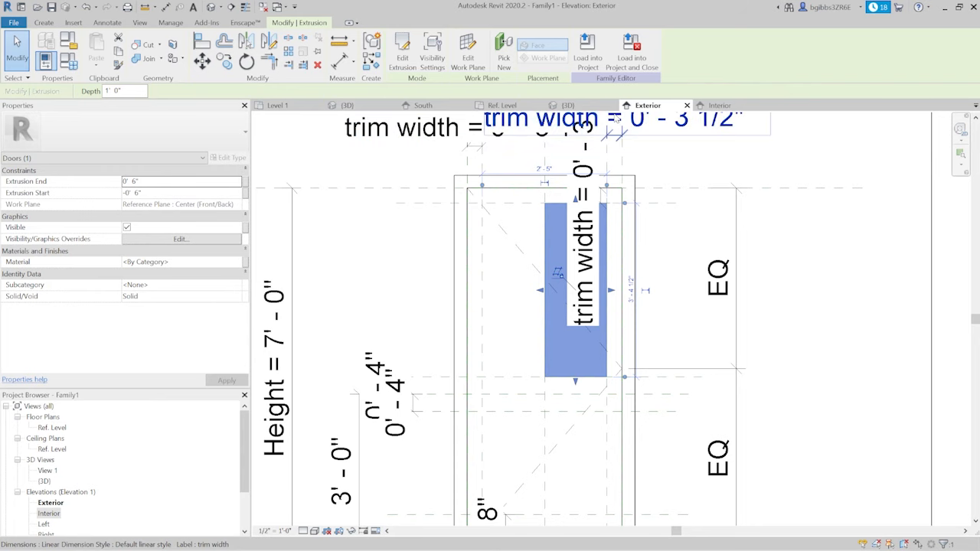
- Change the new rectangular extrusion from solid to void in the 3D view
{"action": "left_click", "coordinate": [587, 105]}
{"action": "scroll", "coordinate": [572, 332], "scroll_direction": "up", "scroll_amount": 3}
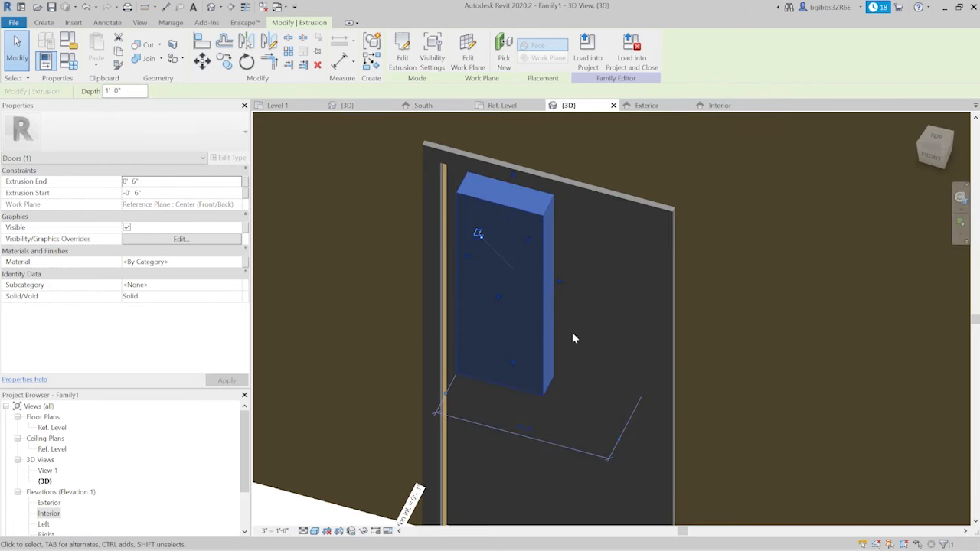
{"action": "left_click", "coordinate": [577, 253]}
{"action": "middle_click_drag", "start_coordinate": [575, 332], "coordinate": [518, 264], "text": "shift"}
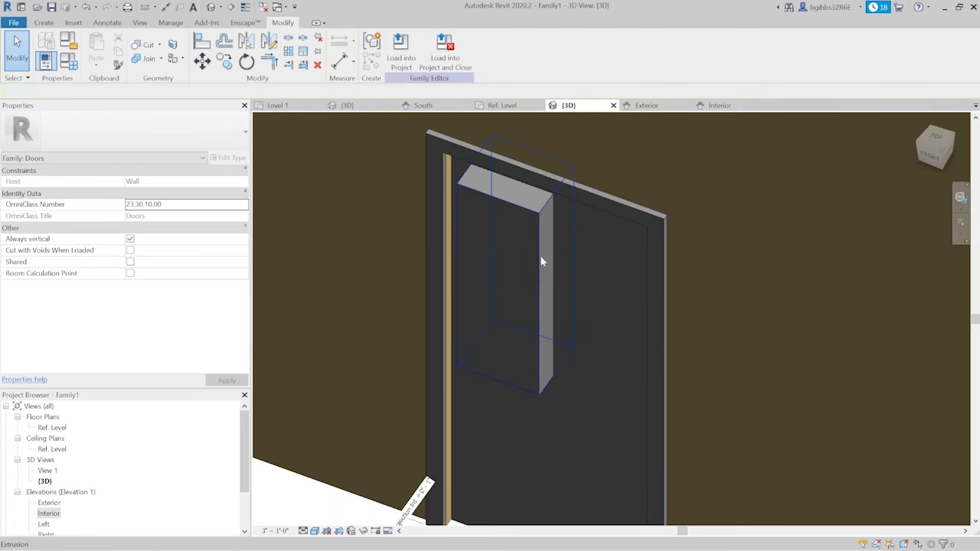
{"action": "left_click", "coordinate": [540, 262]}
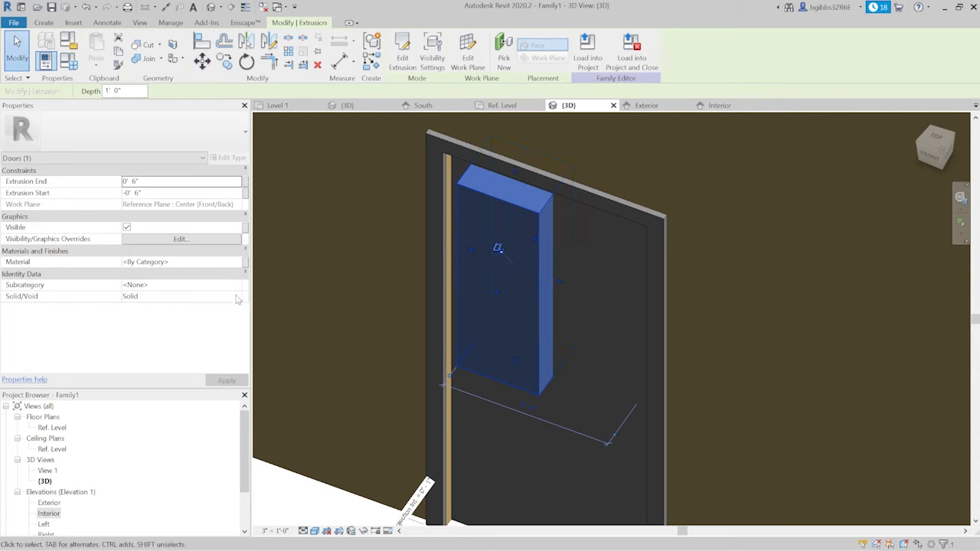
{"action": "left_click", "coordinate": [237, 299]}
{"action": "left_click", "coordinate": [186, 318]}
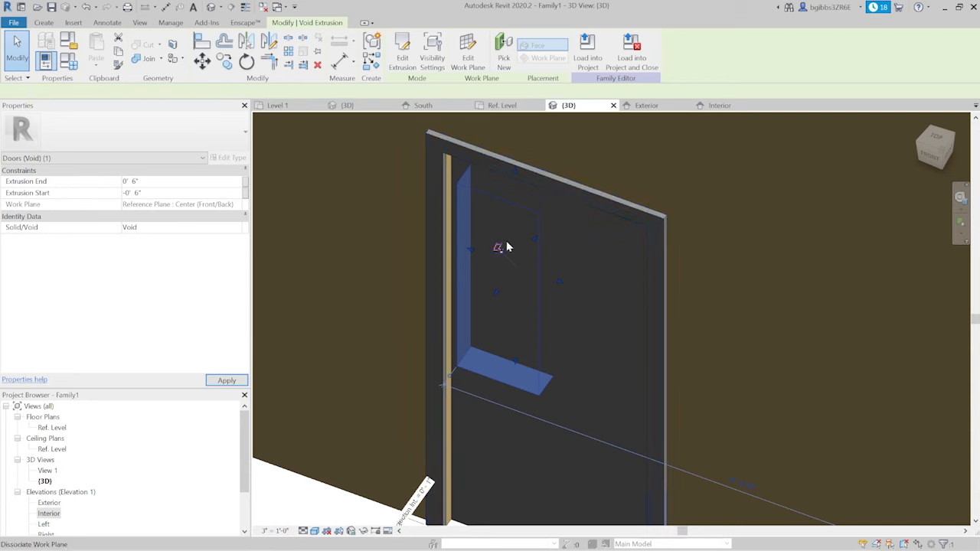
{"action": "key", "text": "Escape"}
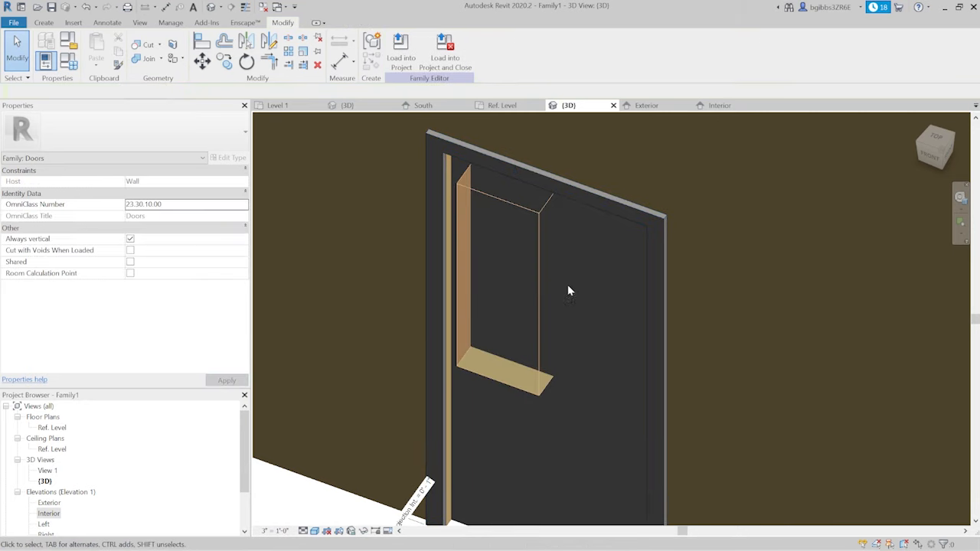
- Cut the door panel with the void extrusion using Cut Geometry
{"action": "left_click", "coordinate": [535, 329]}
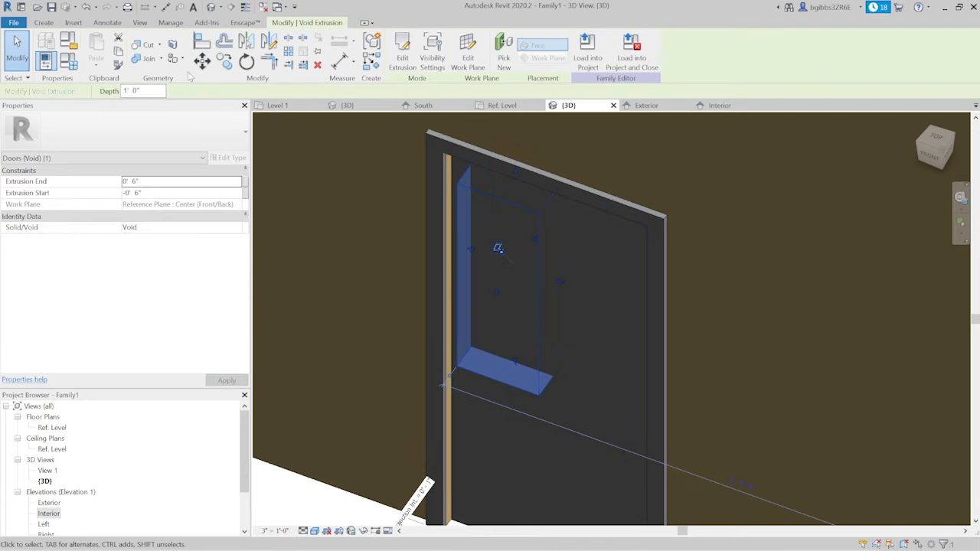
{"action": "left_click", "coordinate": [141, 44]}
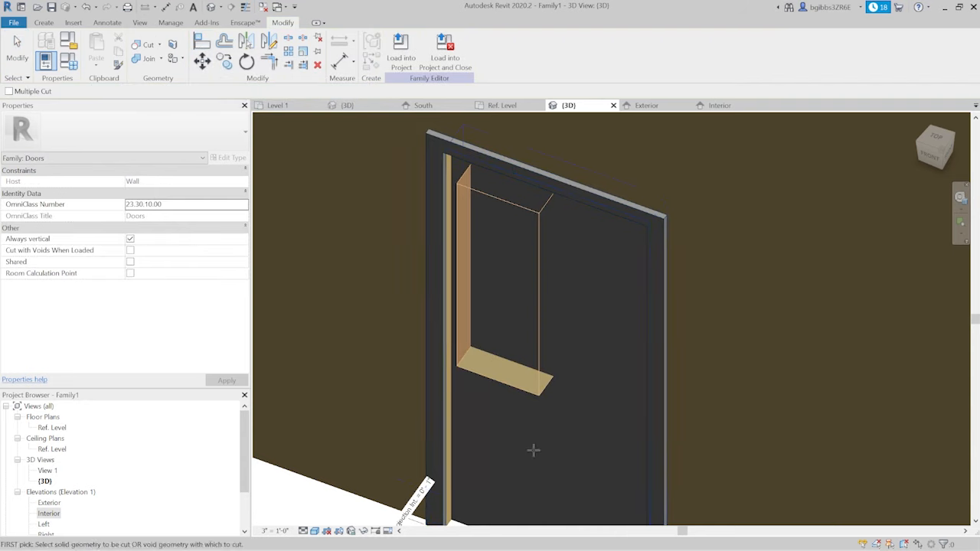
{"action": "scroll", "coordinate": [531, 448], "scroll_direction": "down", "scroll_amount": 3}
{"action": "left_click", "coordinate": [491, 422]}
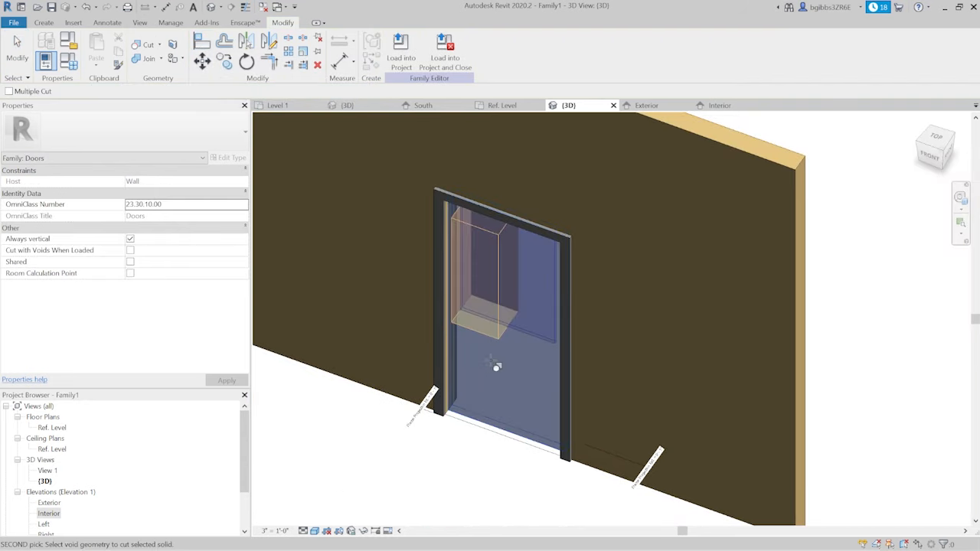
{"action": "left_click", "coordinate": [488, 337]}
{"action": "scroll", "coordinate": [521, 252], "scroll_direction": "up", "scroll_amount": 3}
{"action": "key", "text": "Escape"}
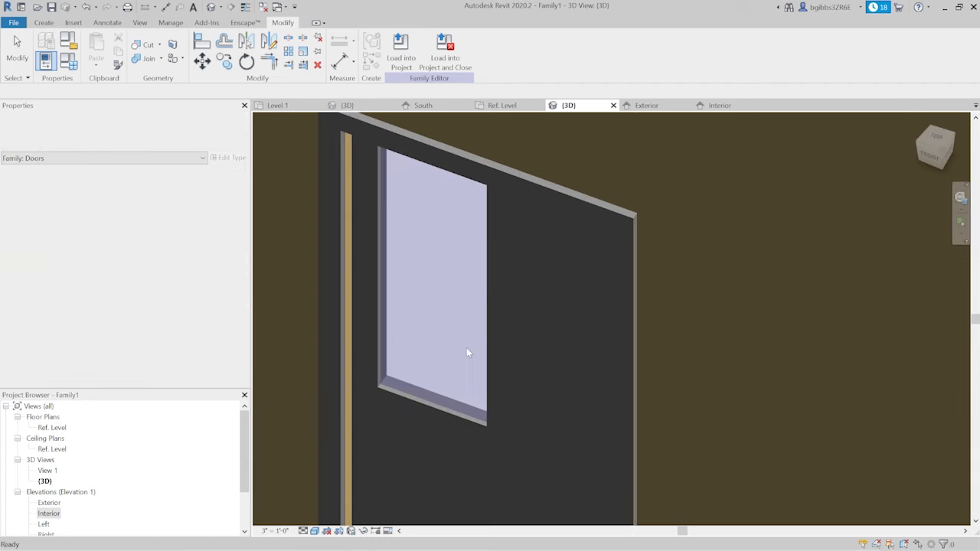
- Select the void in the door panel and open its sketch for editing in the Exterior elevation
{"action": "scroll", "coordinate": [460, 391], "scroll_direction": "up", "scroll_amount": 3}
{"action": "left_click", "coordinate": [417, 416]}
{"action": "left_click", "coordinate": [407, 284]}
{"action": "scroll", "coordinate": [424, 318], "scroll_direction": "down", "scroll_amount": 3}
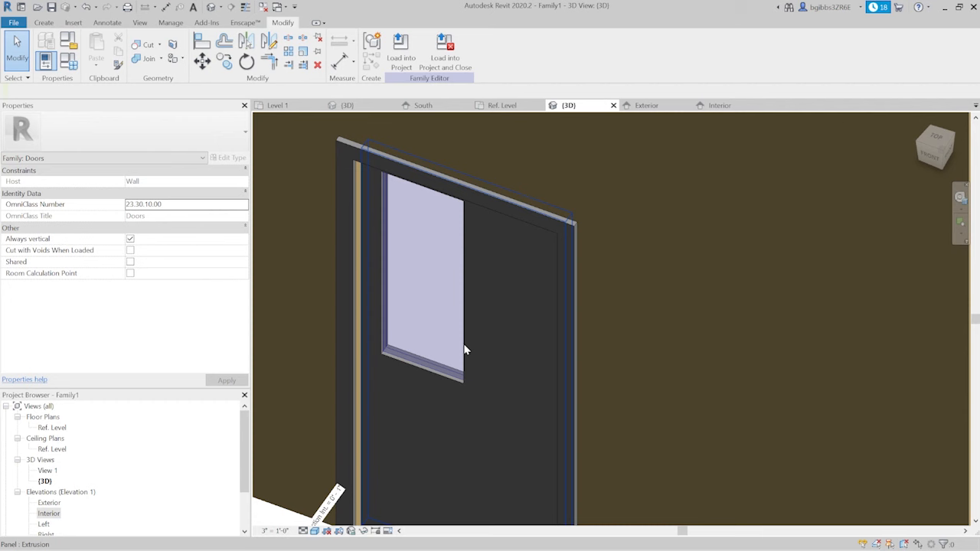
{"action": "left_click", "coordinate": [466, 348]}
{"action": "left_click", "coordinate": [646, 106]}
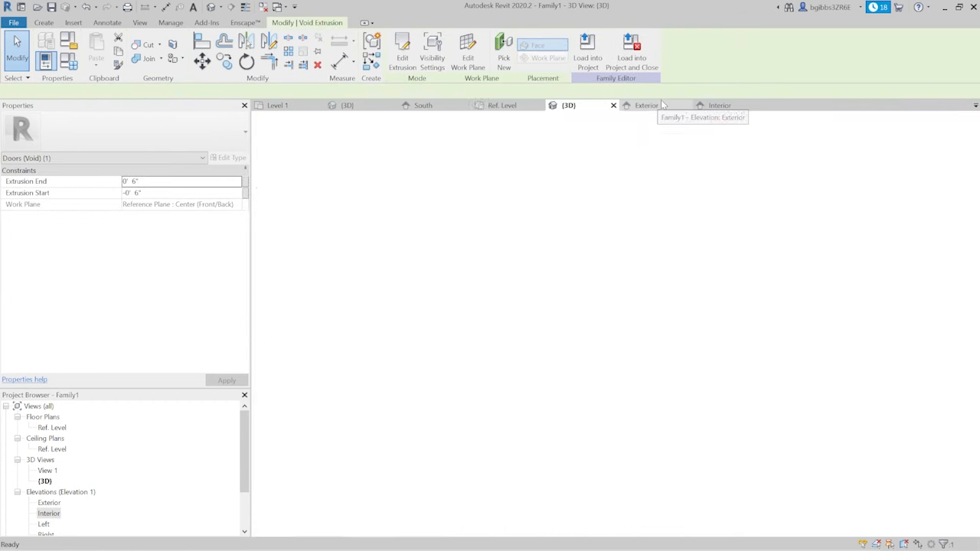
{"action": "left_click", "coordinate": [400, 55]}
{"action": "middle_click_drag", "start_coordinate": [614, 222], "coordinate": [675, 261]}
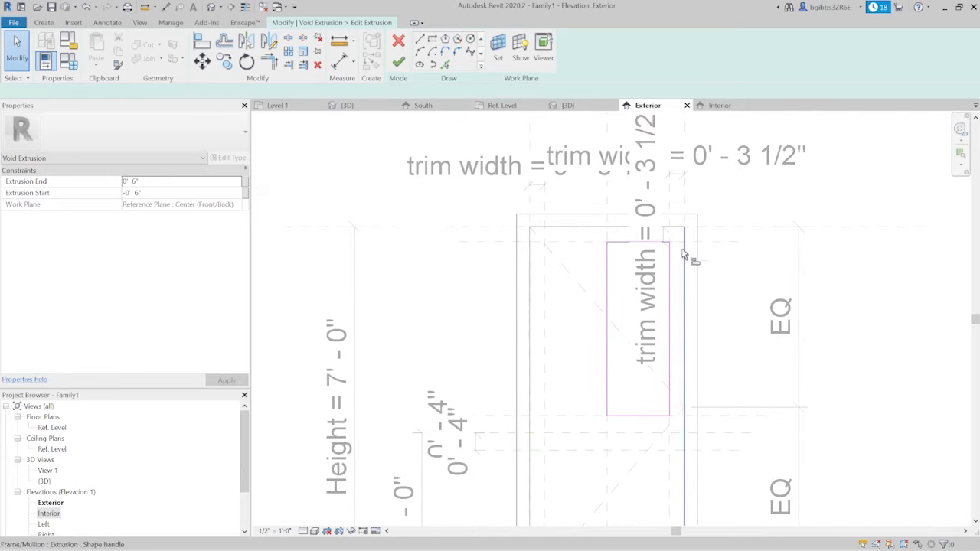
- Align the void sketch's left edge to the left trim plane, lock the edges to their reference planes, and finish the sketch
{"action": "key", "text": "a"}
{"action": "key", "text": "l"}
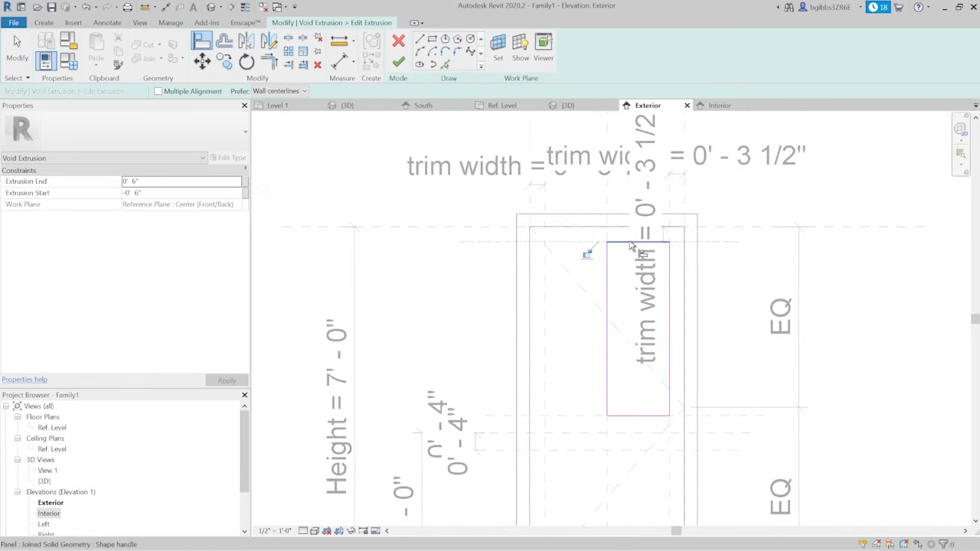
{"action": "left_click", "coordinate": [607, 259]}
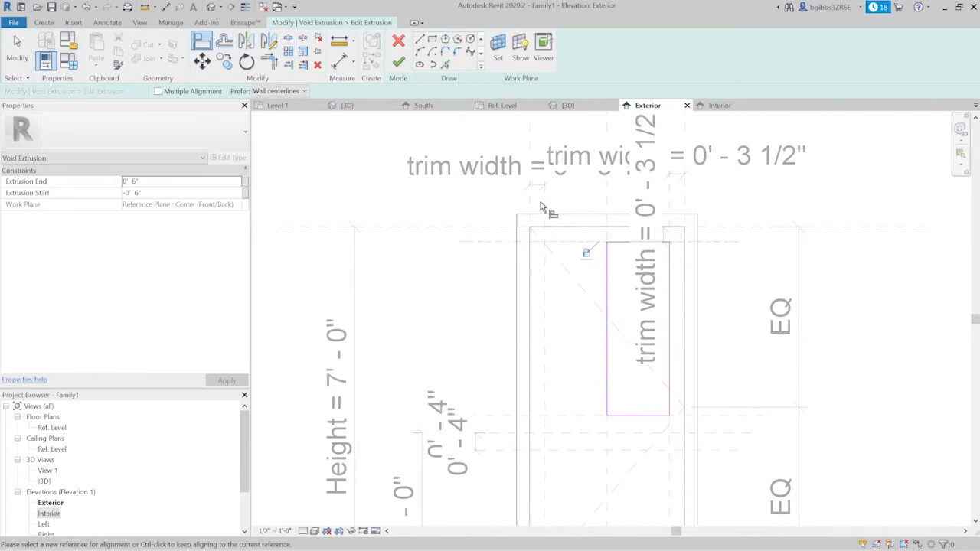
{"action": "left_click", "coordinate": [552, 367]}
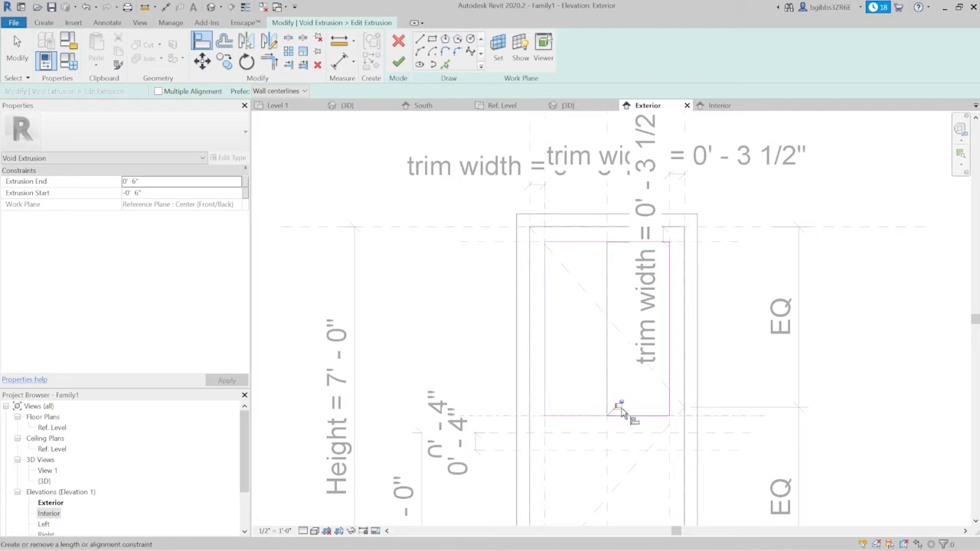
{"action": "left_click", "coordinate": [668, 291]}
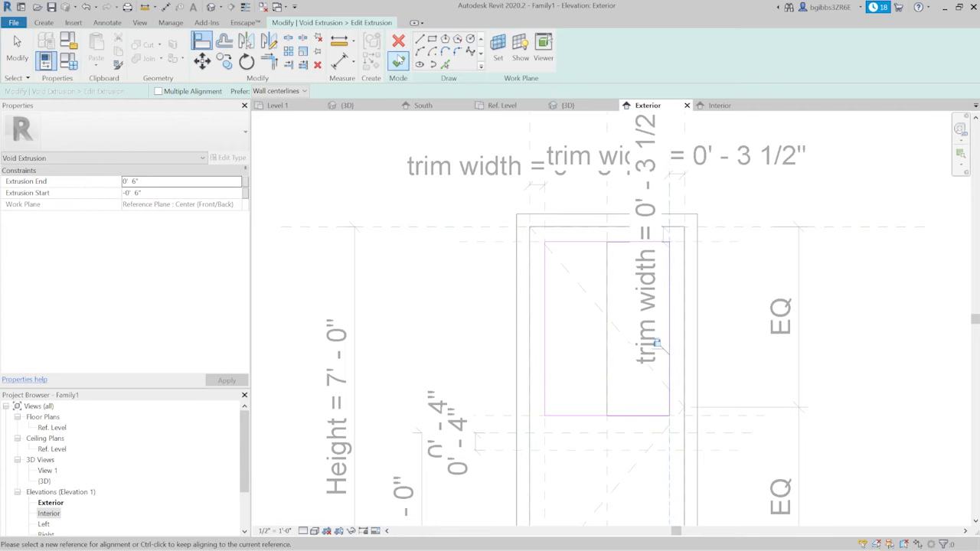
{"action": "left_click", "coordinate": [398, 62]}
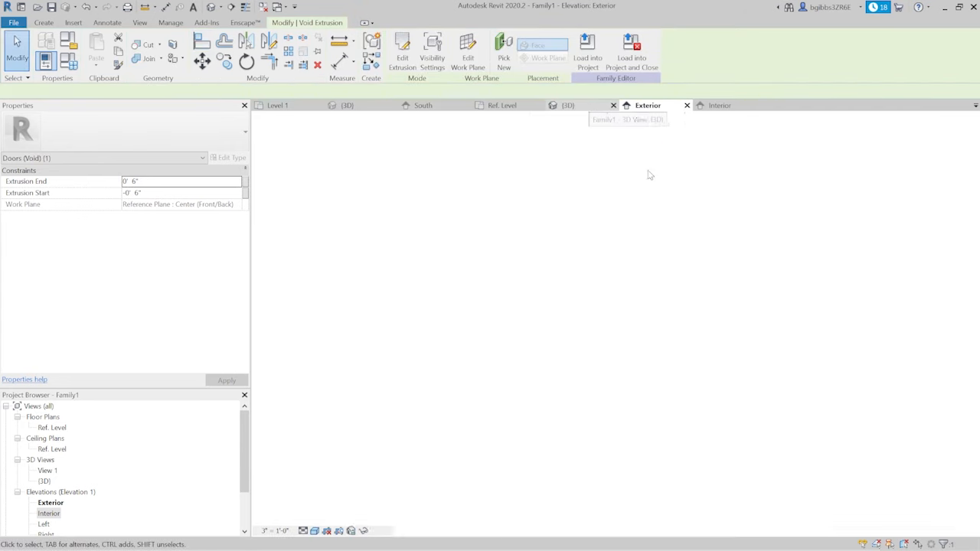
- Examine the glass and the widened panel opening in the 3D view, up close and from the front
{"action": "left_click", "coordinate": [587, 105]}
{"action": "scroll", "coordinate": [505, 337], "scroll_direction": "down", "scroll_amount": 2}
{"action": "left_click", "coordinate": [508, 340]}
{"action": "scroll", "coordinate": [448, 370], "scroll_direction": "up", "scroll_amount": 3}
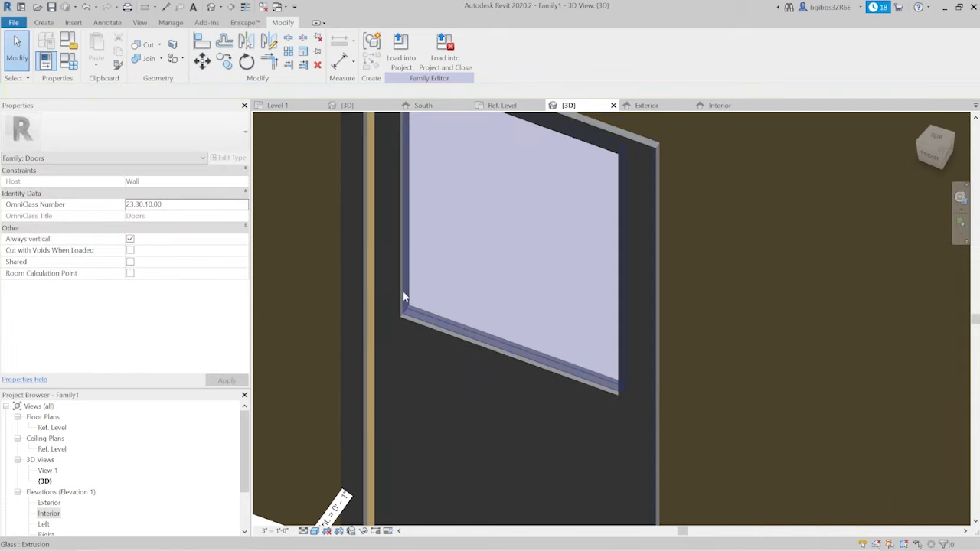
{"action": "scroll", "coordinate": [404, 297], "scroll_direction": "up", "scroll_amount": 3}
{"action": "scroll", "coordinate": [677, 414], "scroll_direction": "down", "scroll_amount": 4}
{"action": "scroll", "coordinate": [521, 224], "scroll_direction": "down", "scroll_amount": 4}
{"action": "middle_click_drag", "start_coordinate": [591, 495], "coordinate": [614, 391], "text": "shift"}
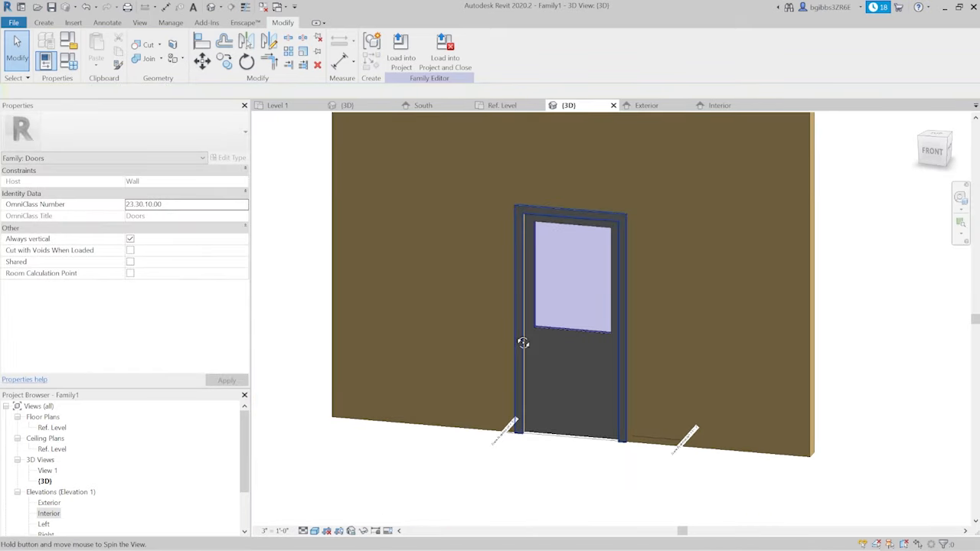
{"action": "middle_click_drag", "start_coordinate": [523, 343], "coordinate": [614, 222], "text": "shift"}
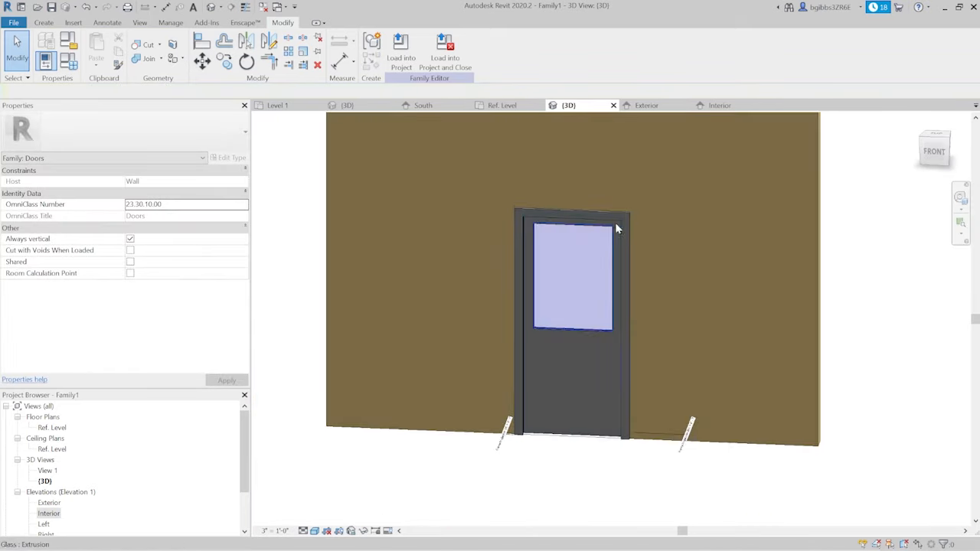
- Set the trim width dimension to 5" in the Exterior elevation and check the glazed opening in the 3D view
{"action": "left_click", "coordinate": [648, 105]}
{"action": "scroll", "coordinate": [567, 197], "scroll_direction": "down", "scroll_amount": 3}
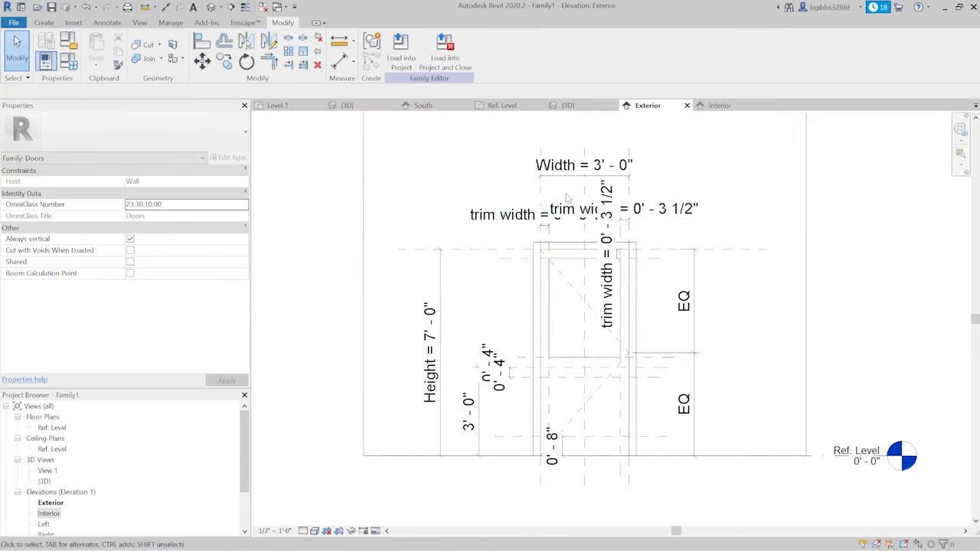
{"action": "scroll", "coordinate": [511, 279], "scroll_direction": "up", "scroll_amount": 2}
{"action": "left_click", "coordinate": [528, 195]}
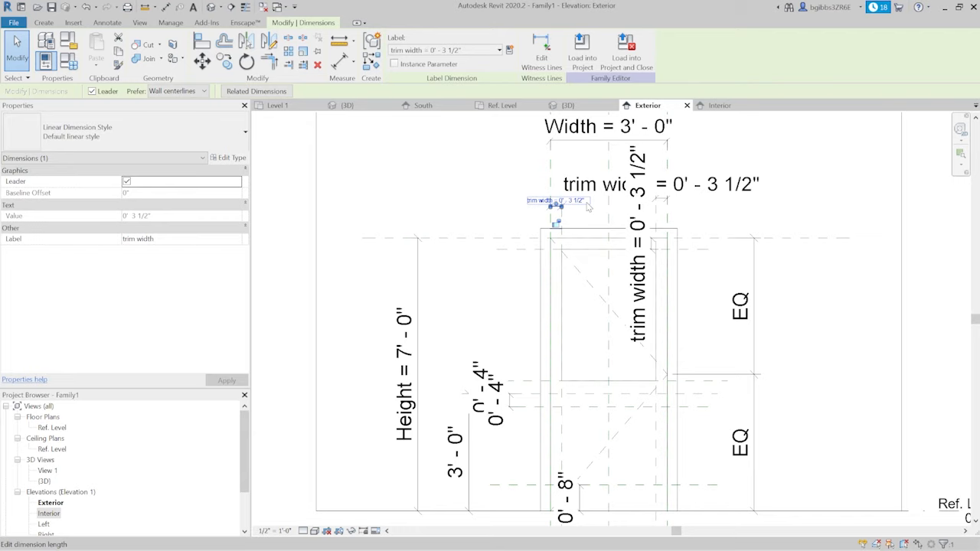
{"action": "left_click", "coordinate": [585, 203]}
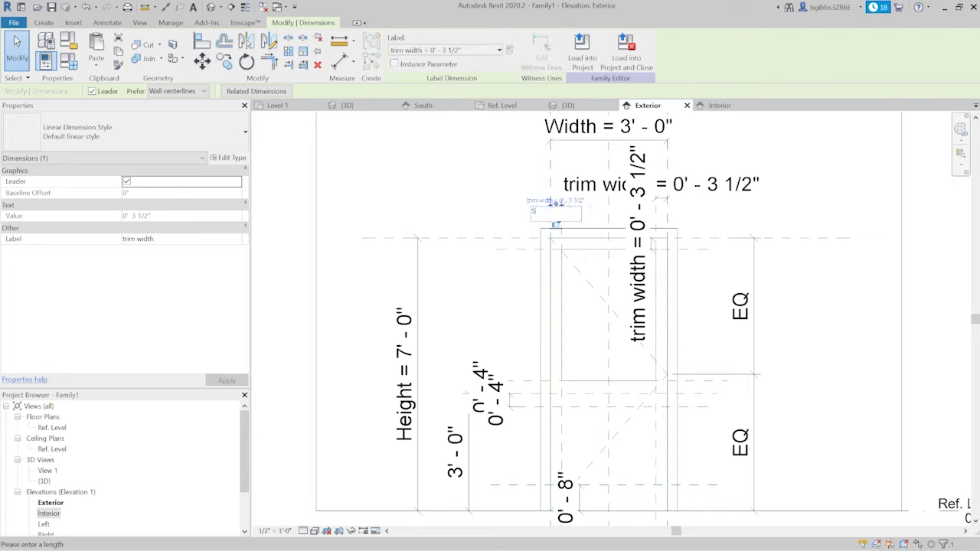
{"action": "type", "text": "5\""}
{"action": "key", "text": "Return"}
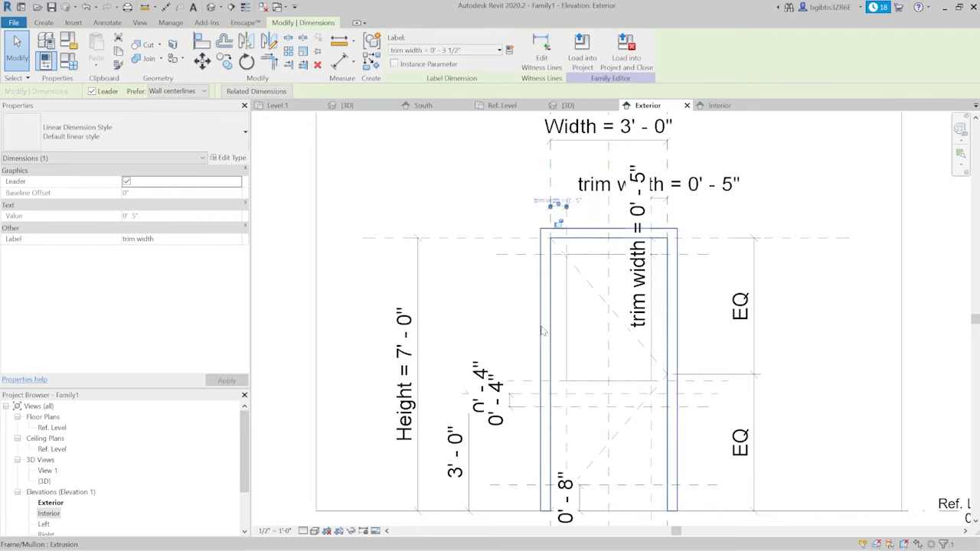
{"action": "left_click", "coordinate": [570, 104]}
{"action": "middle_click_drag", "start_coordinate": [587, 328], "coordinate": [557, 334], "text": "shift"}
{"action": "scroll", "coordinate": [529, 366], "scroll_direction": "up", "scroll_amount": 4}
{"action": "scroll", "coordinate": [561, 323], "scroll_direction": "down", "scroll_amount": 4}
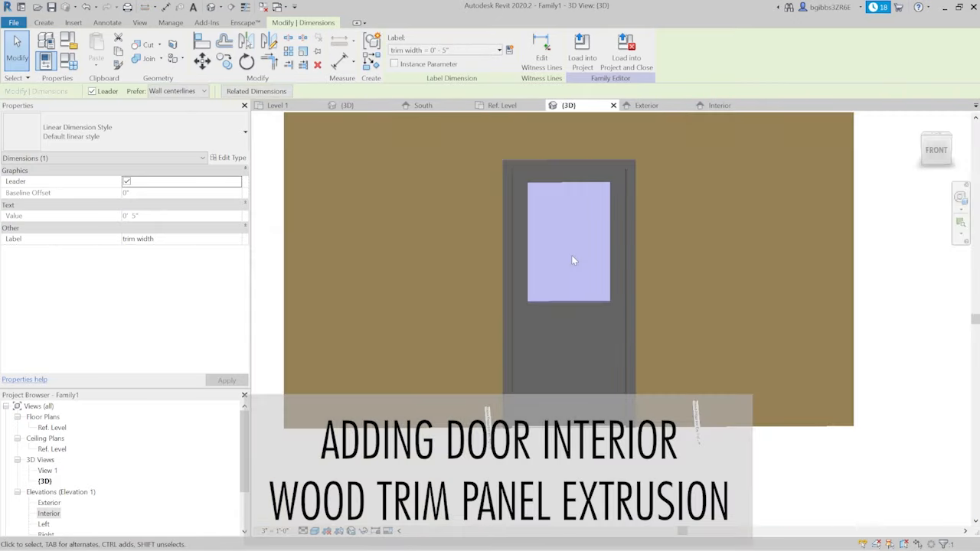
{"action": "middle_click_drag", "start_coordinate": [638, 345], "coordinate": [482, 289], "text": "shift"}
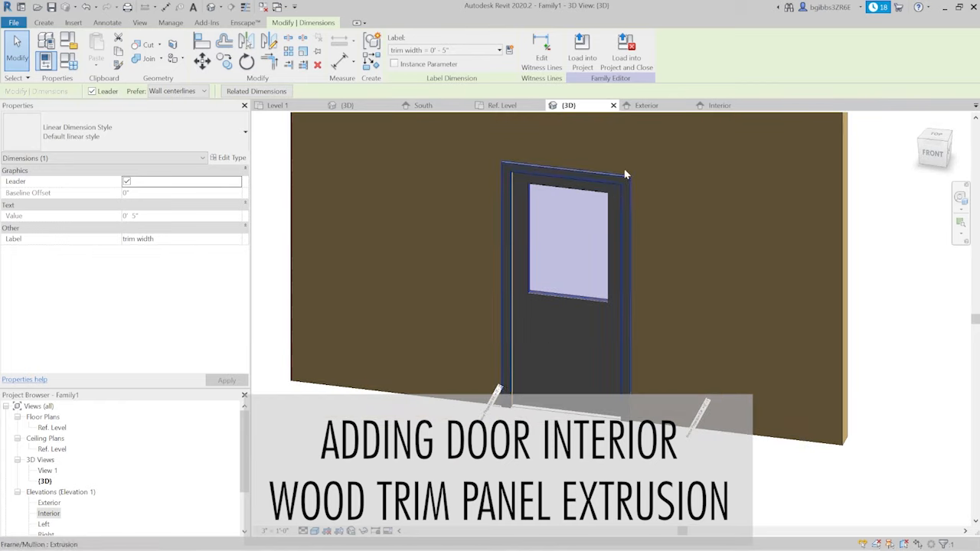
- Start an extrusion in the Exterior elevation and sketch a 2'-2" by 2'-0" rectangle between the reference planes of the lower door panel
{"action": "left_click", "coordinate": [646, 105]}
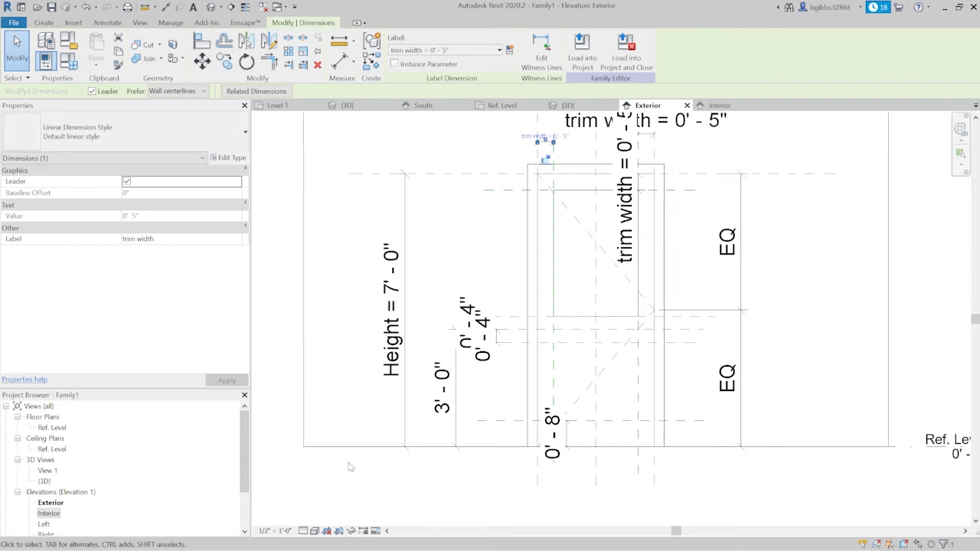
{"action": "scroll", "coordinate": [678, 423], "scroll_direction": "up", "scroll_amount": 2}
{"action": "left_click", "coordinate": [43, 23]}
{"action": "left_click", "coordinate": [99, 49]}
{"action": "left_click", "coordinate": [432, 38]}
{"action": "left_click", "coordinate": [457, 283]}
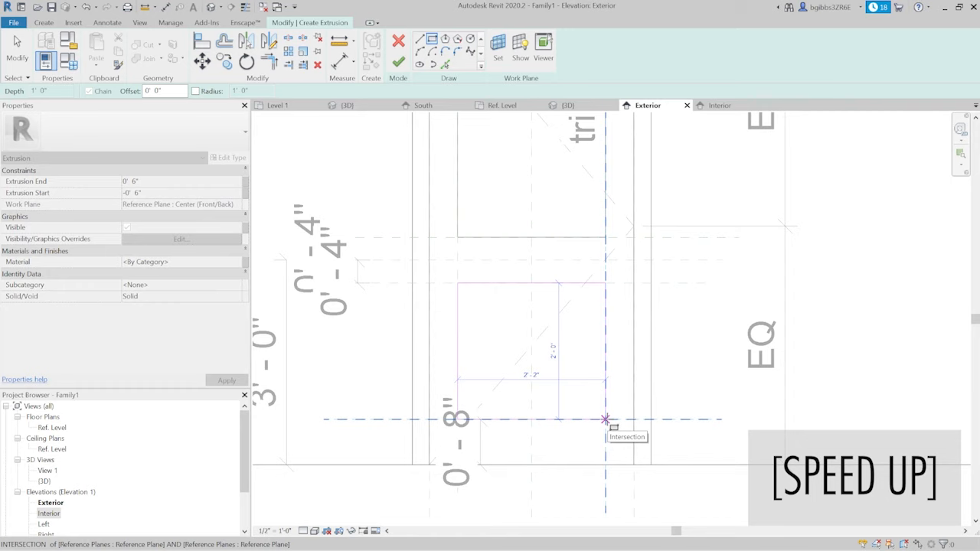
{"action": "left_click", "coordinate": [606, 420]}
- Set the lower panel extrusion's end to 0.75" and start to -0.75", and associate its material with the panel parameter
{"action": "left_click", "coordinate": [137, 182]}
{"action": "key", "text": "BackSpace"}
{"action": "type", "text": "."}
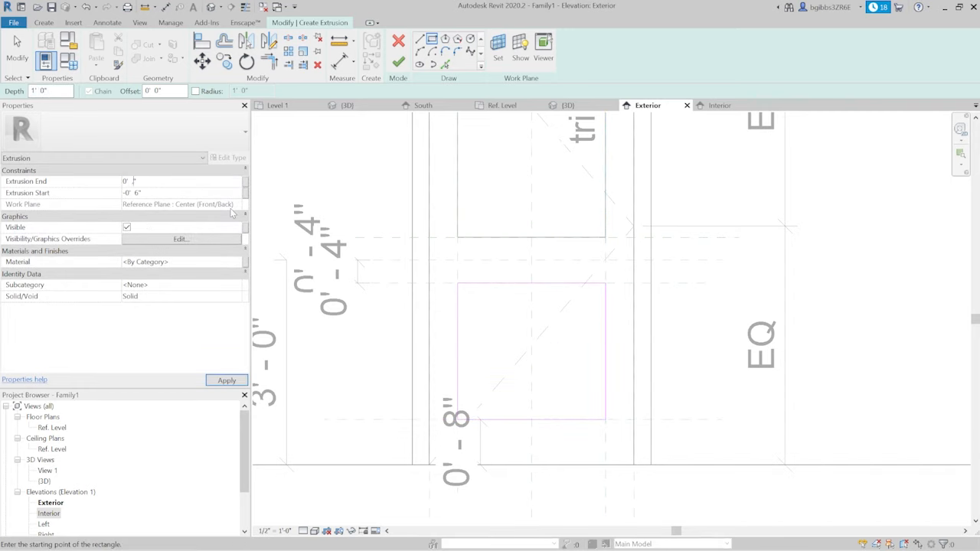
{"action": "left_click", "coordinate": [164, 192]}
{"action": "type", "text": "-"}
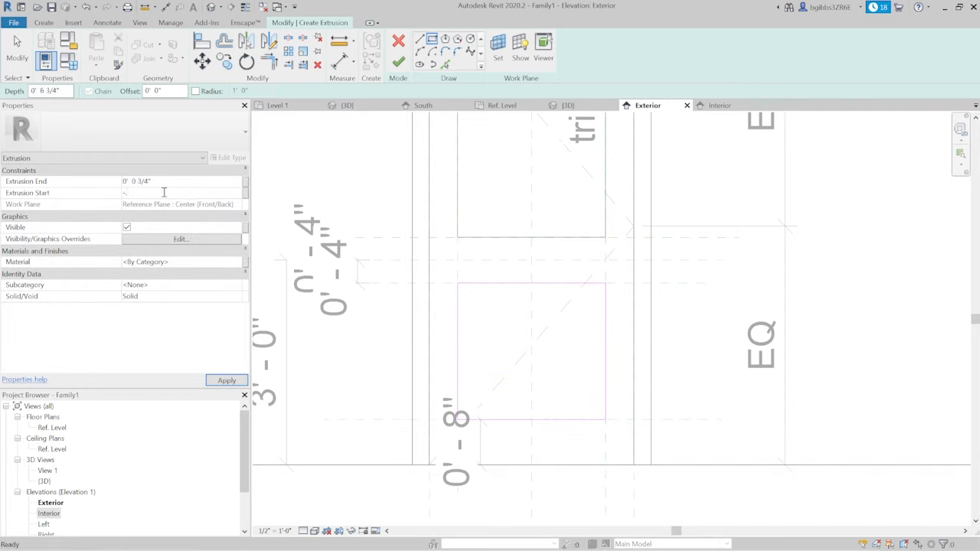
{"action": "left_click", "coordinate": [245, 263]}
{"action": "left_click", "coordinate": [430, 252]}
{"action": "left_click", "coordinate": [513, 377]}
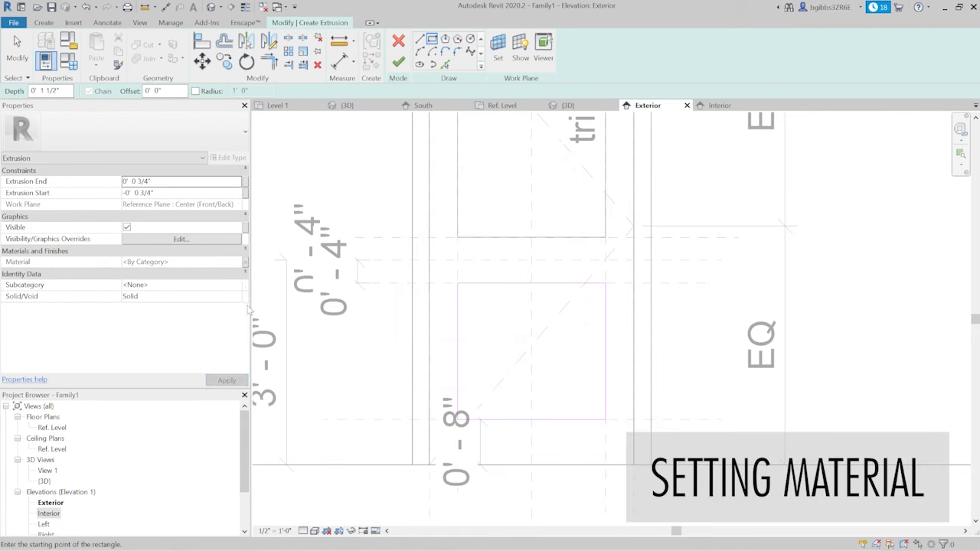
- Assign the Panel subcategory to the lower panel extrusion and finish its sketch
{"action": "left_click", "coordinate": [238, 285]}
{"action": "scroll", "coordinate": [206, 332], "scroll_direction": "down", "scroll_amount": 1}
{"action": "left_click", "coordinate": [153, 325]}
{"action": "scroll", "coordinate": [558, 358], "scroll_direction": "down", "scroll_amount": 1}
{"action": "middle_click_drag", "start_coordinate": [564, 350], "coordinate": [548, 356]}
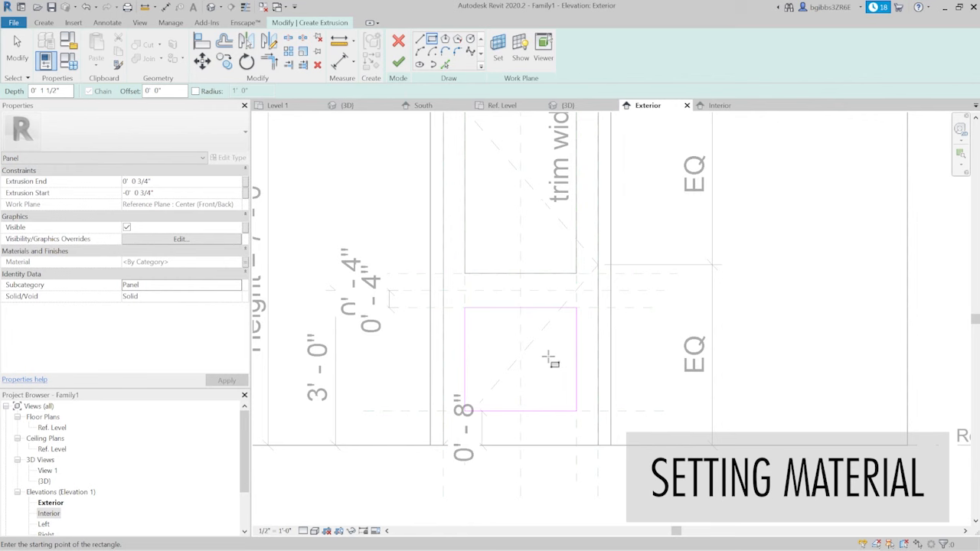
{"action": "left_click", "coordinate": [398, 61]}
- Create a rectangular void extrusion in the lower door panel, sketched from the right trim plane to the door's centre plane
{"action": "left_click", "coordinate": [521, 275]}
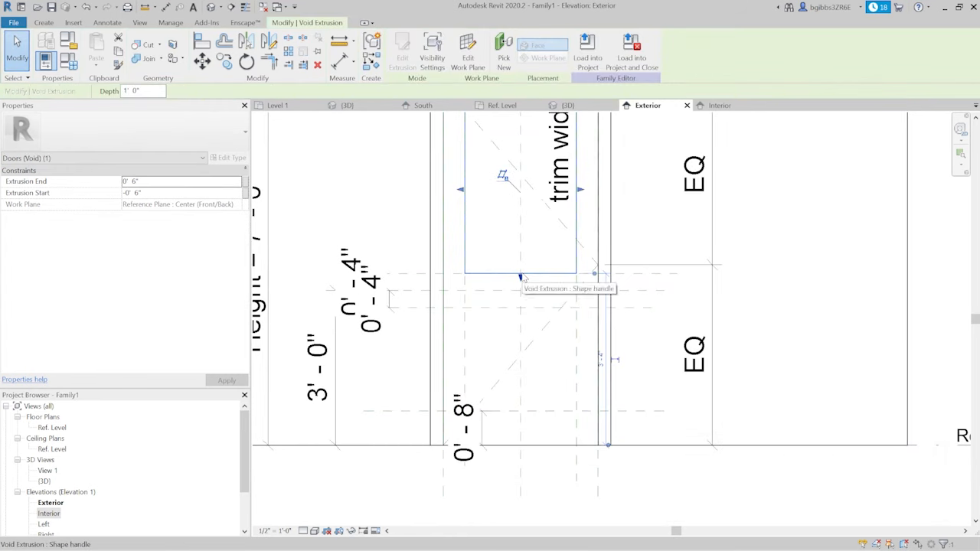
{"action": "left_click", "coordinate": [44, 23]}
{"action": "left_click", "coordinate": [225, 50]}
{"action": "left_click", "coordinate": [244, 83]}
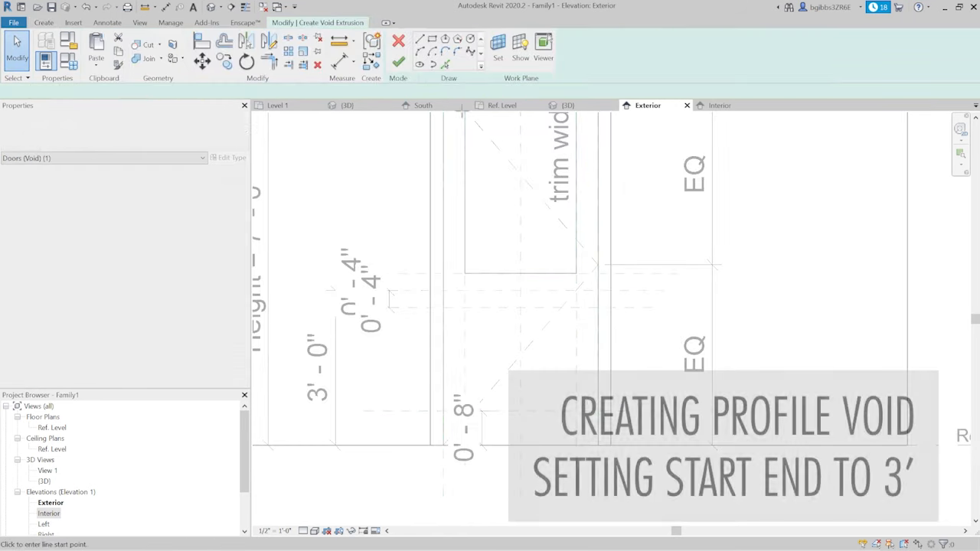
{"action": "left_click", "coordinate": [432, 38]}
{"action": "scroll", "coordinate": [520, 390], "scroll_direction": "up", "scroll_amount": 1}
{"action": "left_click", "coordinate": [595, 281]}
{"action": "left_click", "coordinate": [521, 417]}
{"action": "left_click", "coordinate": [398, 61]}
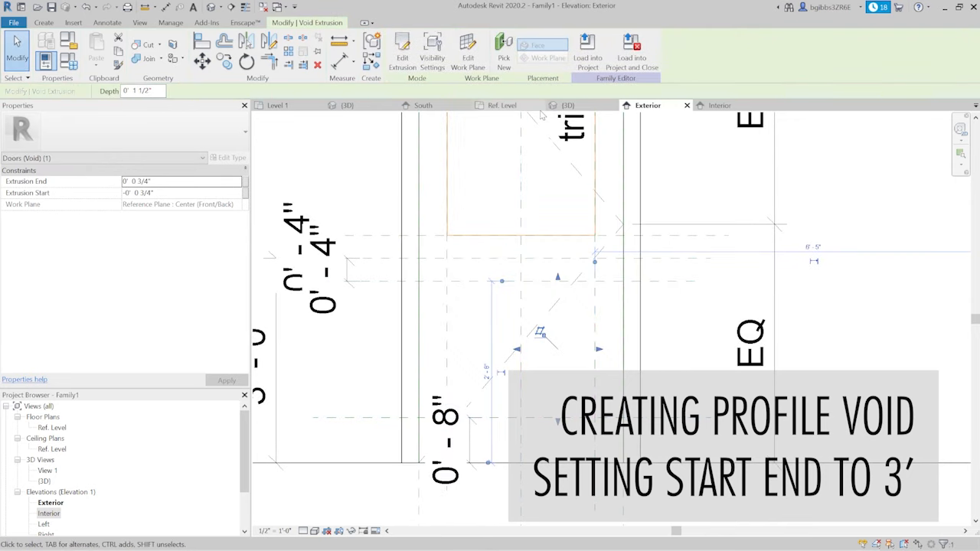
- Set the lower void's extrusion end to 5" and start to -5" in the 3D view, and finish its sketch
{"action": "left_click", "coordinate": [566, 105]}
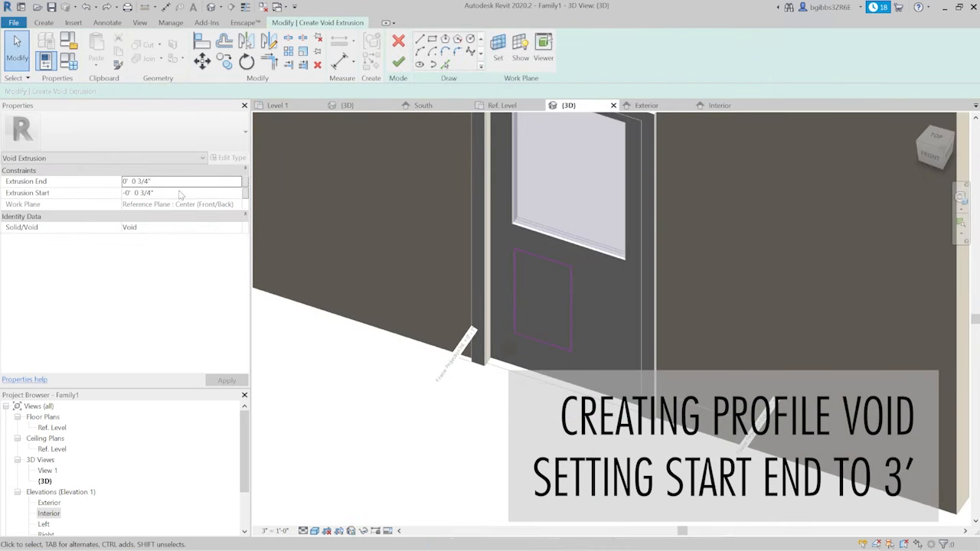
{"action": "left_click", "coordinate": [177, 181]}
{"action": "type", "text": "3'"}
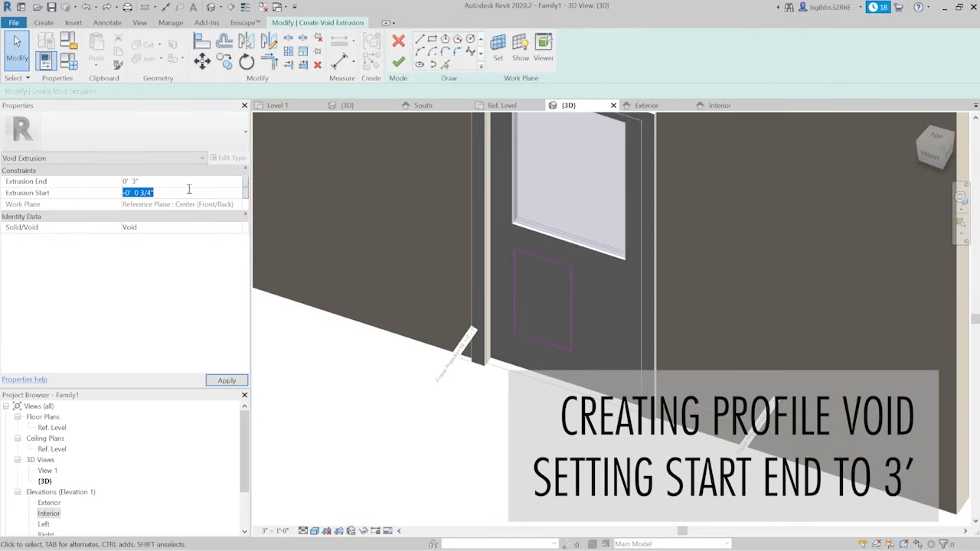
{"action": "type", "text": "-3\""}
{"action": "double_click", "coordinate": [136, 181]}
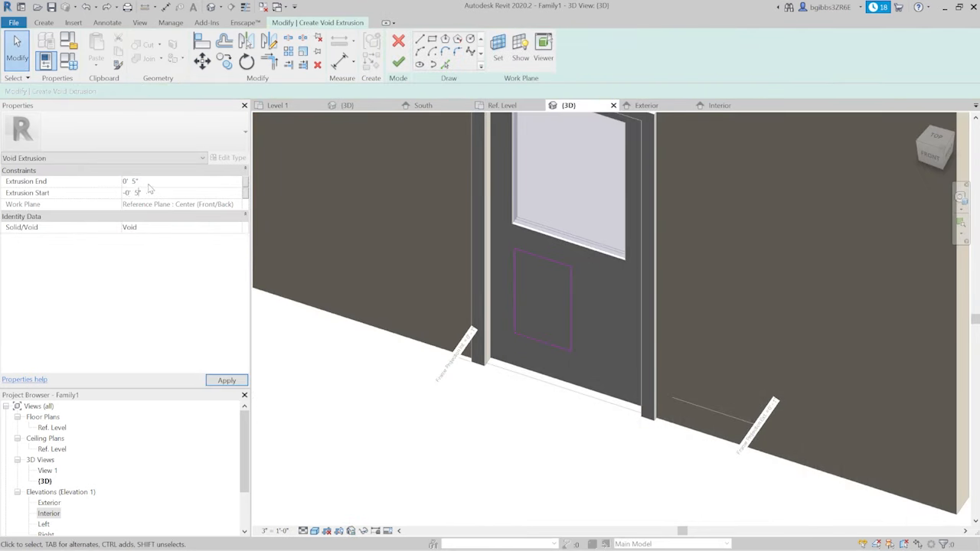
{"action": "left_click", "coordinate": [398, 61]}
- Cut the door panel geometry with the lower void extrusion
{"action": "key", "text": "c"}
{"action": "key", "text": "g"}
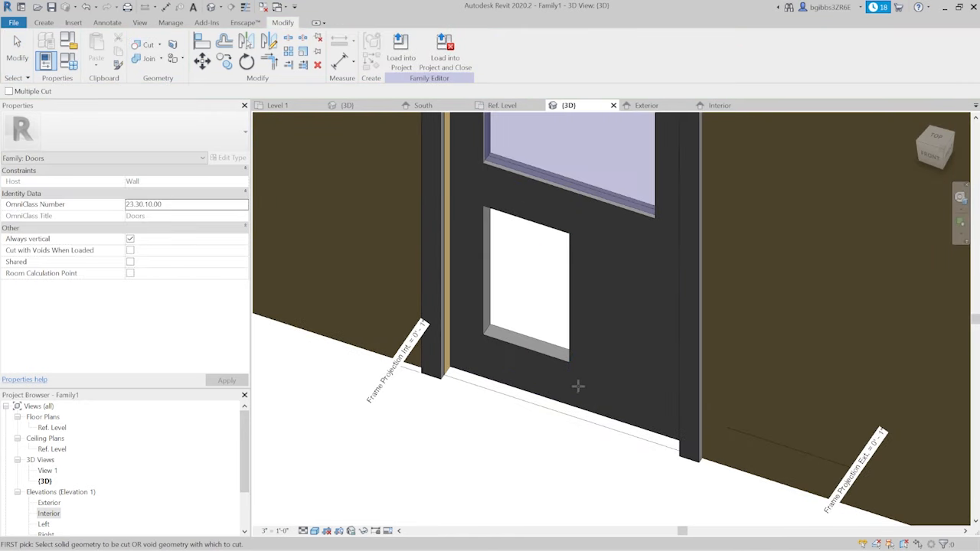
{"action": "key", "text": "Escape"}
{"action": "left_click", "coordinate": [567, 358]}
{"action": "key", "text": "Escape"}
- Uncut the lower void from the interior panel so that it cuts only the door panel
{"action": "left_click", "coordinate": [568, 283]}
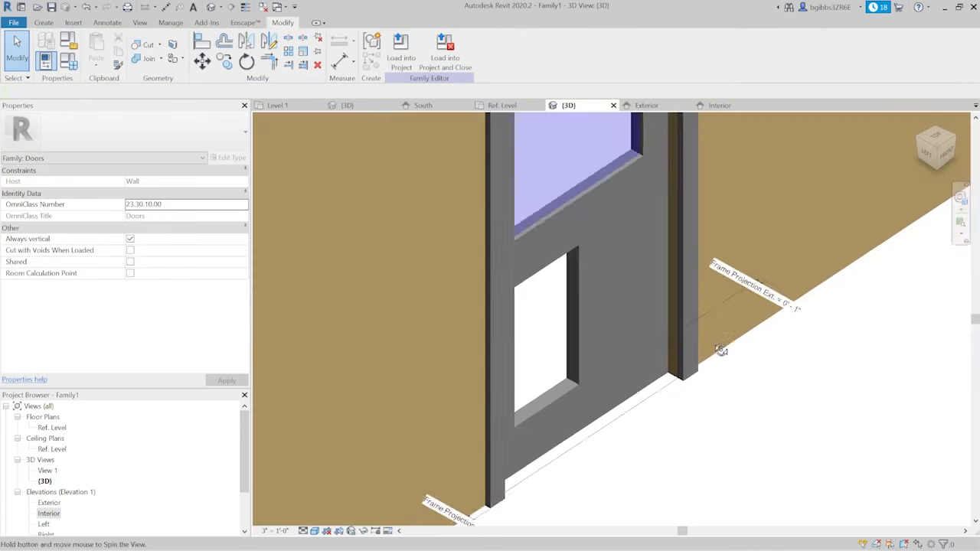
{"action": "scroll", "coordinate": [562, 391], "scroll_direction": "up", "scroll_amount": 5}
{"action": "left_click", "coordinate": [588, 372]}
{"action": "left_click", "coordinate": [160, 44]}
{"action": "left_click", "coordinate": [176, 76]}
{"action": "left_click", "coordinate": [589, 315]}
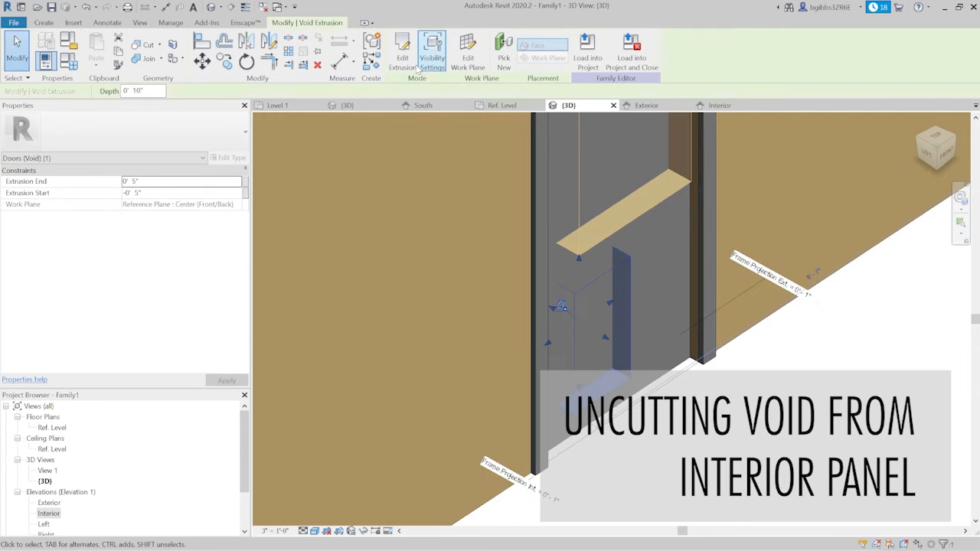
- Edit the lower void's sketch and align its left edge to the left trim plane
{"action": "left_click", "coordinate": [403, 59]}
{"action": "left_click", "coordinate": [446, 320]}
{"action": "left_click", "coordinate": [522, 333]}
{"action": "left_click", "coordinate": [612, 417]}
{"action": "left_click", "coordinate": [568, 417]}
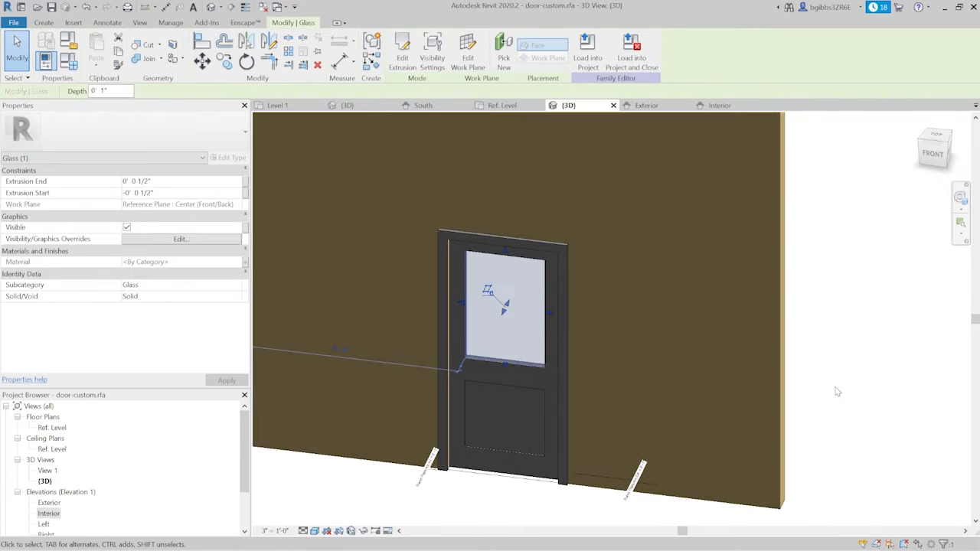
- Examine the door with its glass and lower wood panel in the 3D view and in the Exterior and Interior elevations
{"action": "scroll", "coordinate": [900, 364], "scroll_direction": "down", "scroll_amount": 5}
{"action": "scroll", "coordinate": [877, 389], "scroll_direction": "up", "scroll_amount": 3}
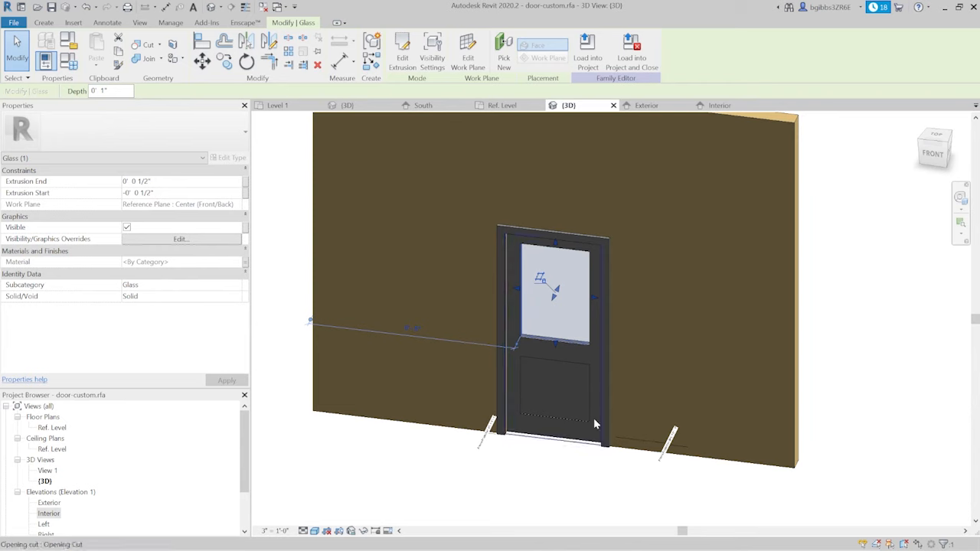
{"action": "left_click", "coordinate": [565, 469]}
{"action": "mouse_move", "coordinate": [564, 455]}
{"action": "middle_mouse_down", "text": "shift"}
{"action": "mouse_move", "coordinate": [544, 463]}
{"action": "mouse_move", "coordinate": [551, 477]}
{"action": "mouse_move", "coordinate": [602, 470]}
{"action": "mouse_move", "coordinate": [564, 472]}
{"action": "mouse_move", "coordinate": [552, 442]}
{"action": "middle_mouse_up", "text": "shift"}
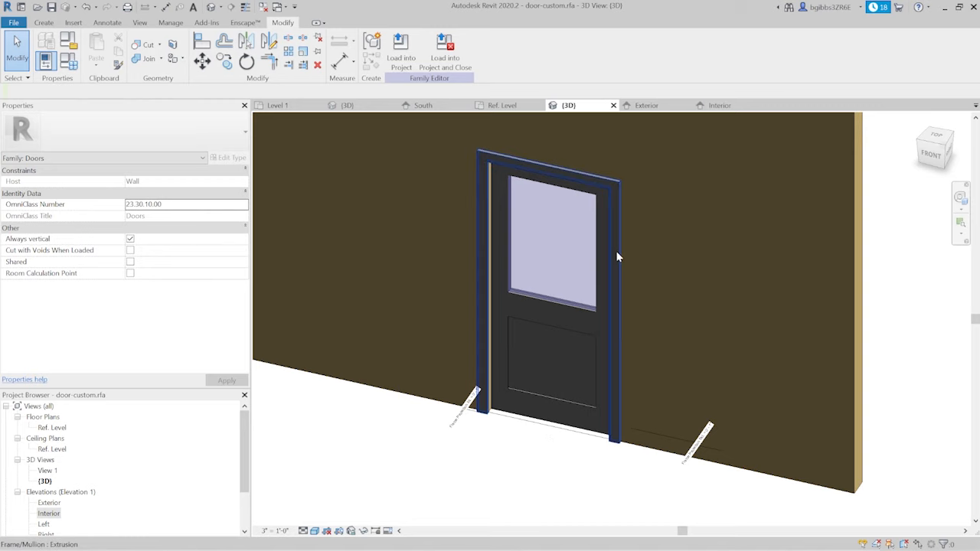
{"action": "scroll", "coordinate": [527, 398], "scroll_direction": "down", "scroll_amount": 2}
{"action": "middle_click_drag", "start_coordinate": [515, 425], "coordinate": [601, 437], "text": "shift"}
{"action": "scroll", "coordinate": [597, 344], "scroll_direction": "up", "scroll_amount": 2}
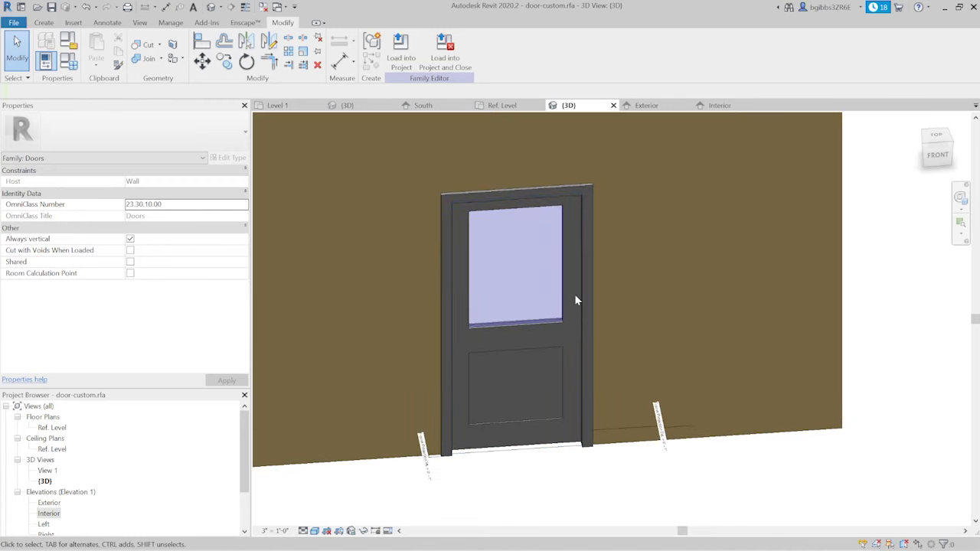
{"action": "middle_click_drag", "start_coordinate": [578, 448], "coordinate": [546, 430], "text": "shift"}
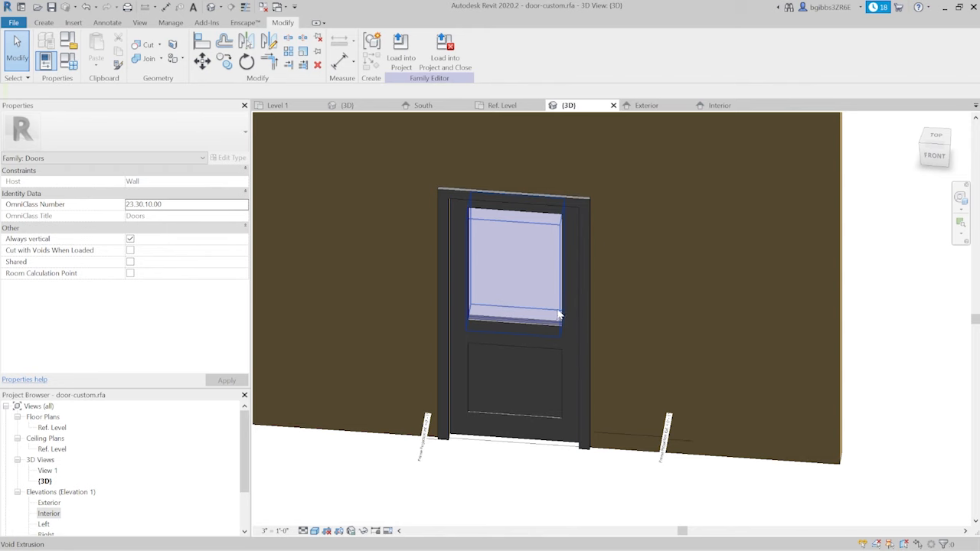
{"action": "left_click", "coordinate": [647, 106]}
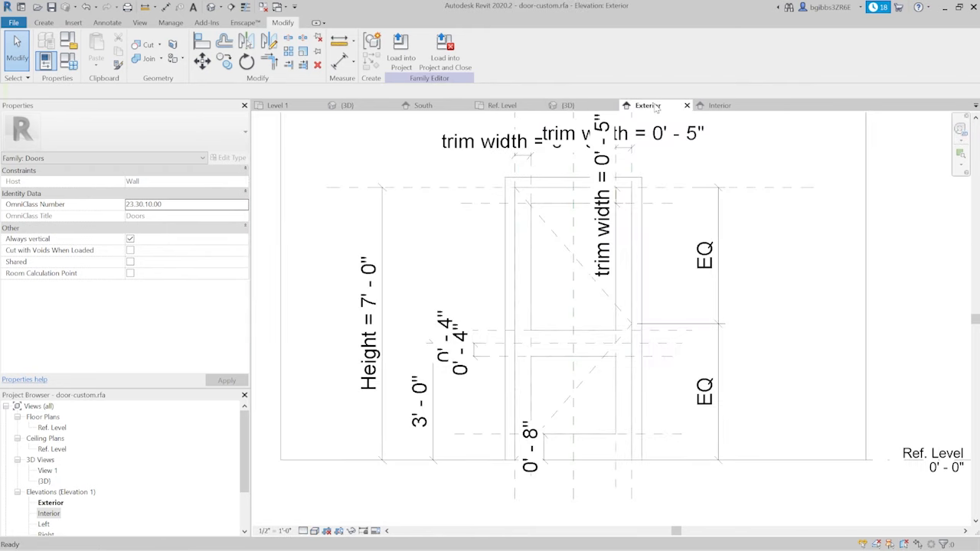
{"action": "left_click", "coordinate": [719, 107]}
{"action": "scroll", "coordinate": [508, 243], "scroll_direction": "up", "scroll_amount": 3}
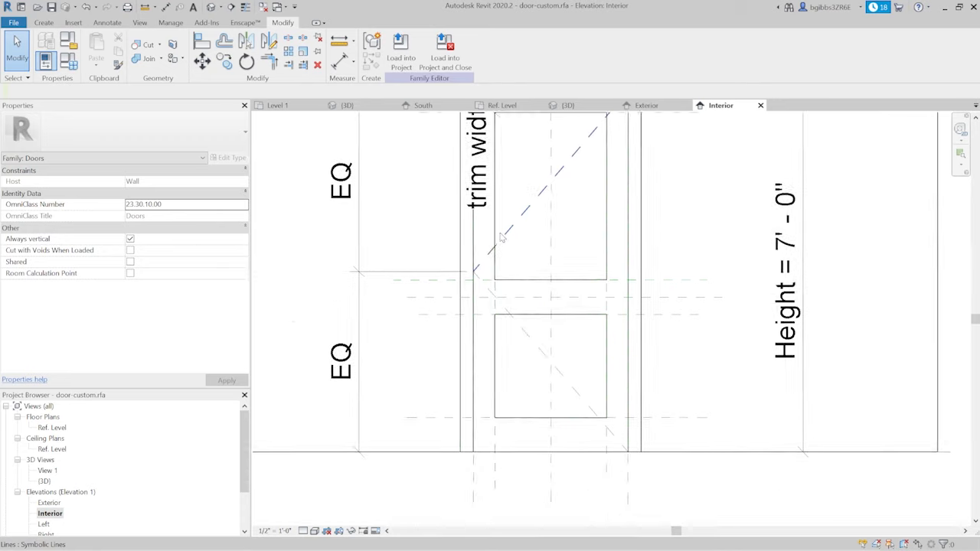
{"action": "scroll", "coordinate": [556, 307], "scroll_direction": "down", "scroll_amount": 3}
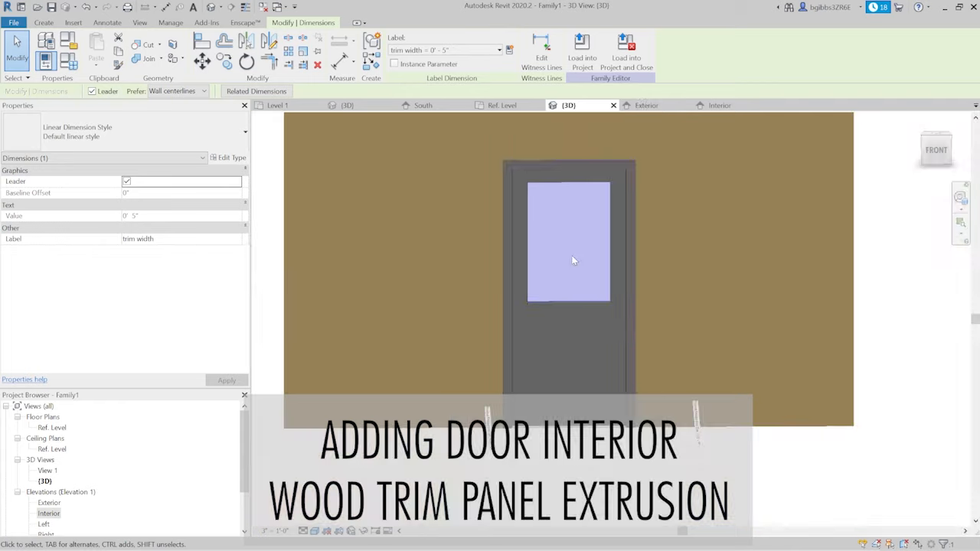
- Create an extrusion sketch in the Exterior elevation with a 2'-2" by 2'-0" rectangle snapped to the lower panel's reference plane intersections
{"action": "middle_click_drag", "start_coordinate": [657, 329], "coordinate": [606, 362], "text": "shift"}
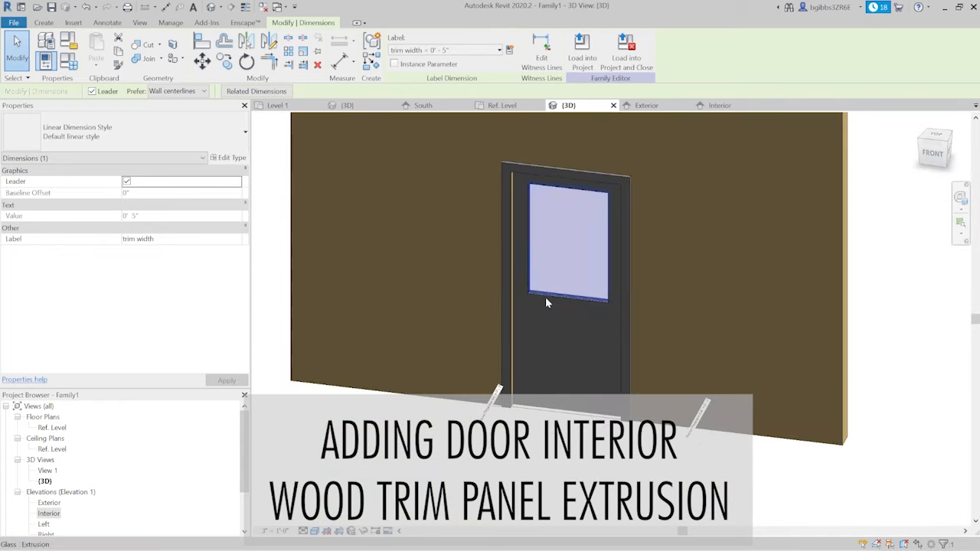
{"action": "left_click", "coordinate": [647, 106]}
{"action": "middle_click_drag", "start_coordinate": [584, 391], "coordinate": [572, 330]}
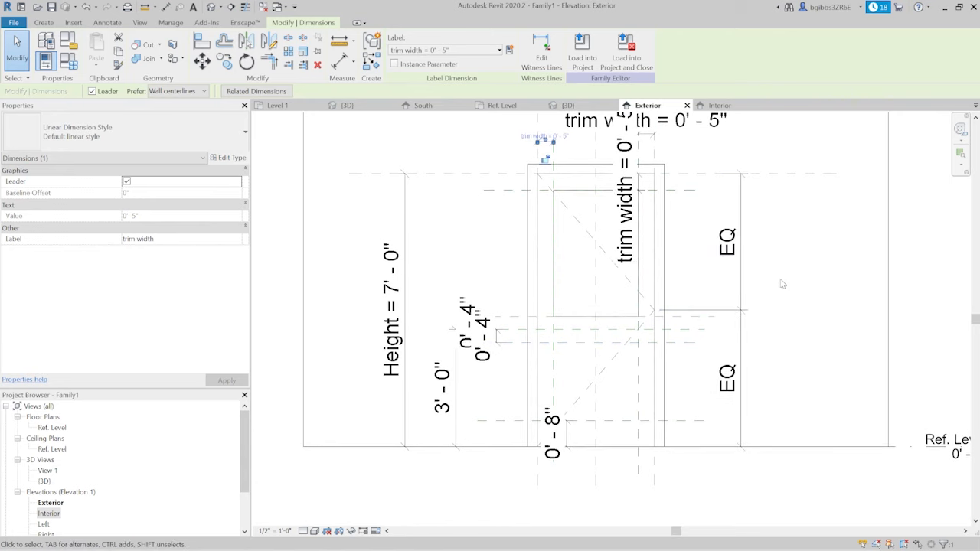
{"action": "scroll", "coordinate": [528, 431], "scroll_direction": "up", "scroll_amount": 2}
{"action": "middle_click_drag", "start_coordinate": [559, 439], "coordinate": [447, 444]}
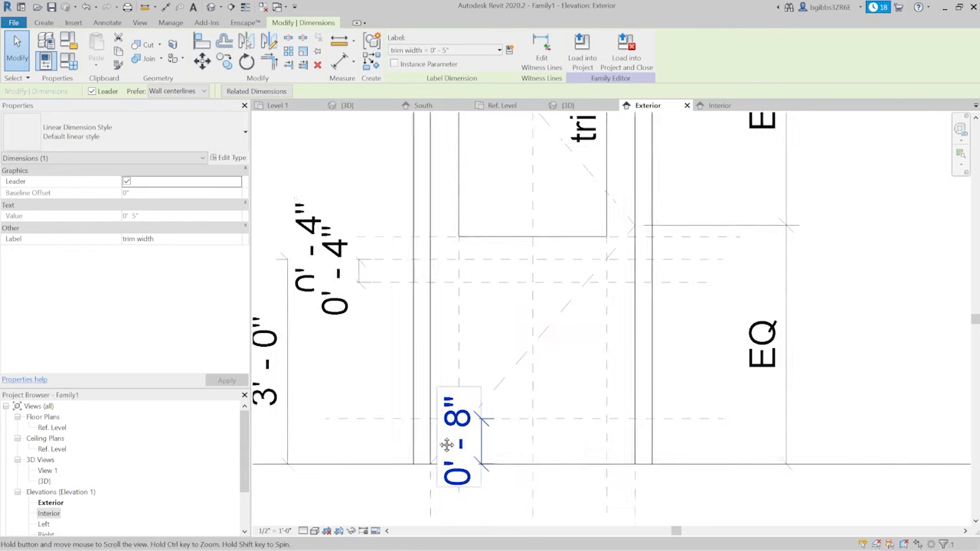
{"action": "left_click", "coordinate": [43, 23]}
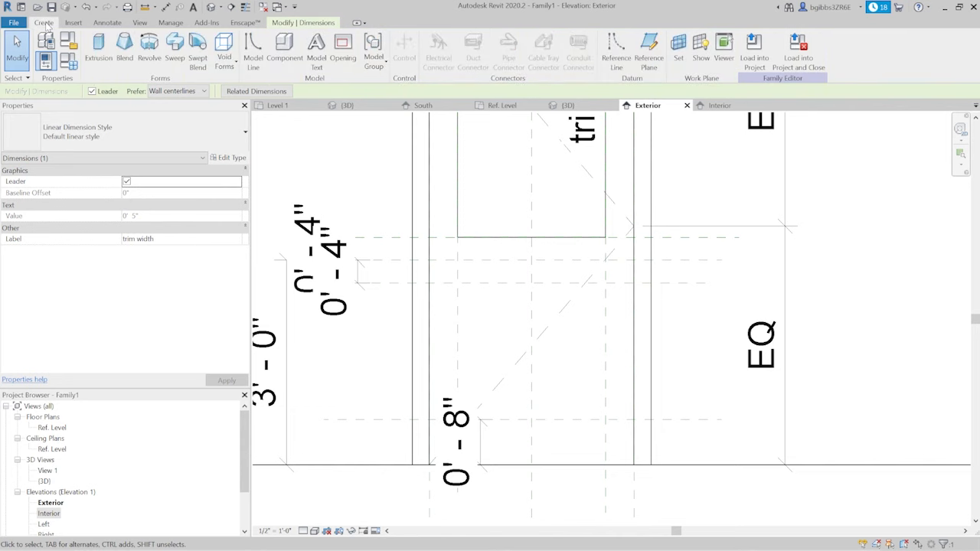
{"action": "left_click", "coordinate": [98, 47]}
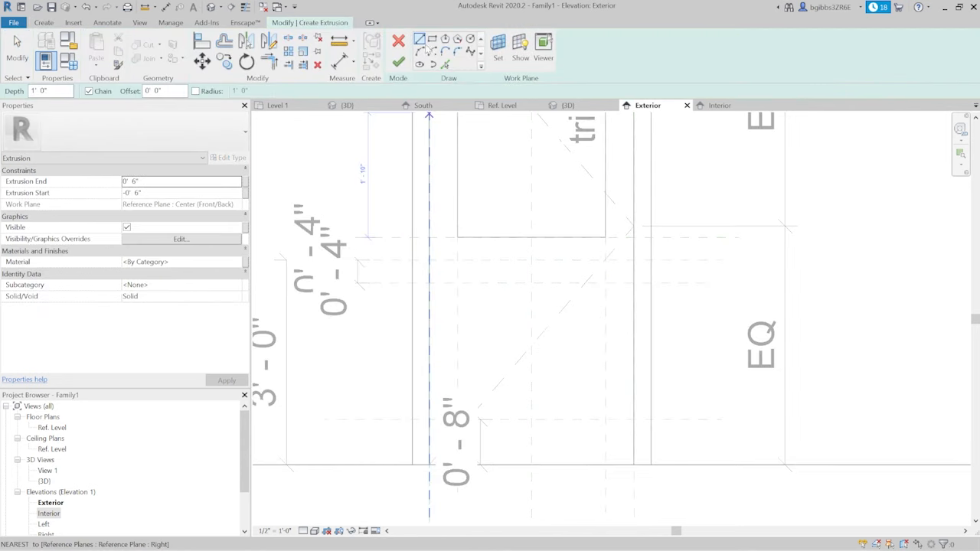
{"action": "left_click", "coordinate": [456, 284]}
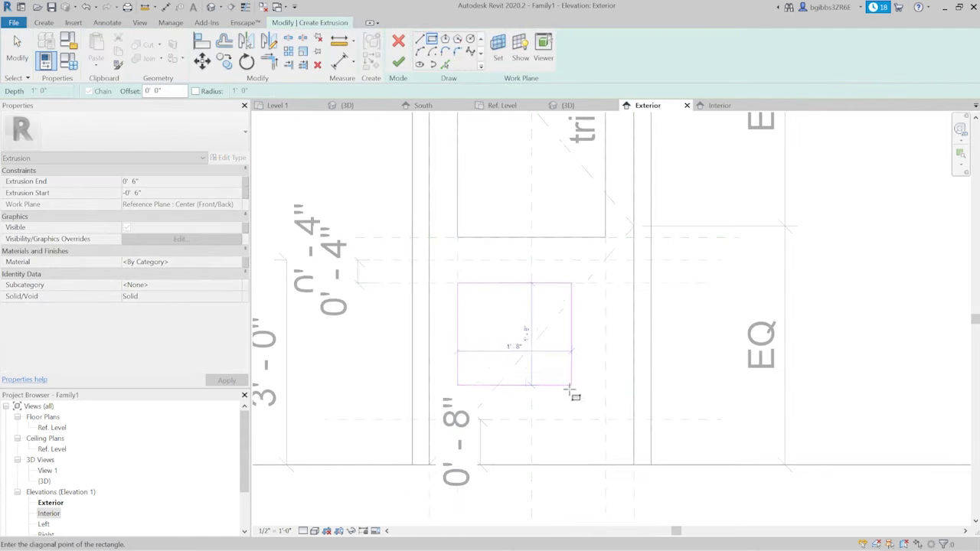
{"action": "left_click", "coordinate": [605, 419]}
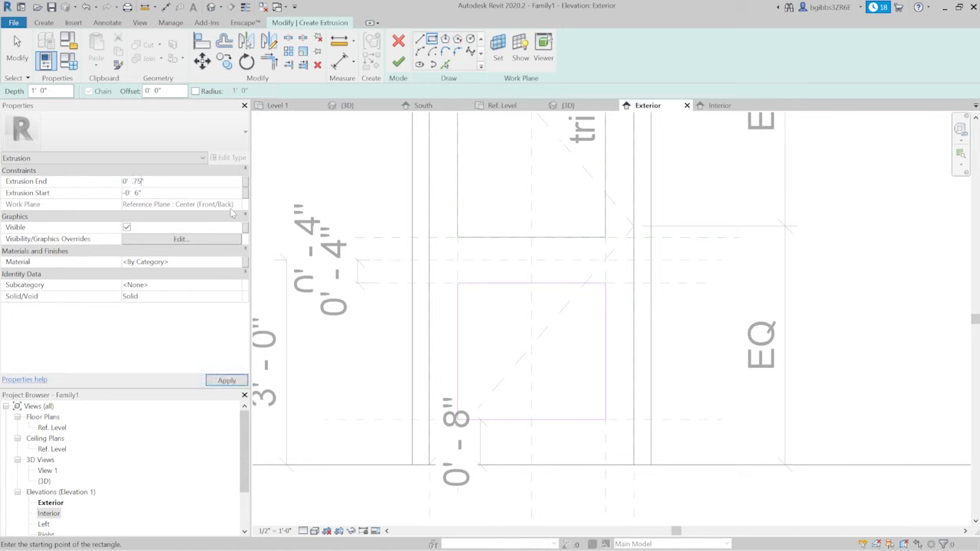
- Set the extrusion's end to 0.75" and start to -0.75", and associate its material with the panel parameter
{"action": "left_click", "coordinate": [226, 381]}
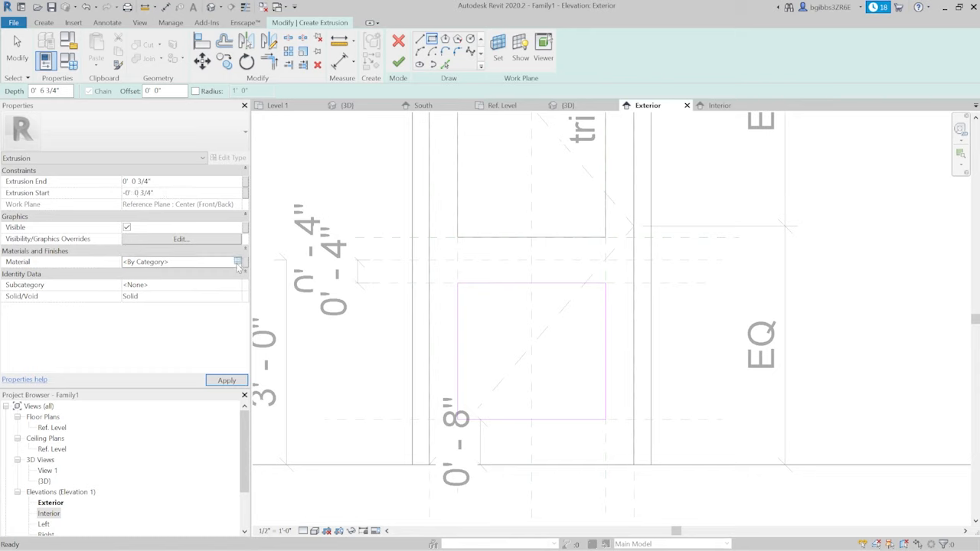
{"action": "left_click", "coordinate": [245, 261]}
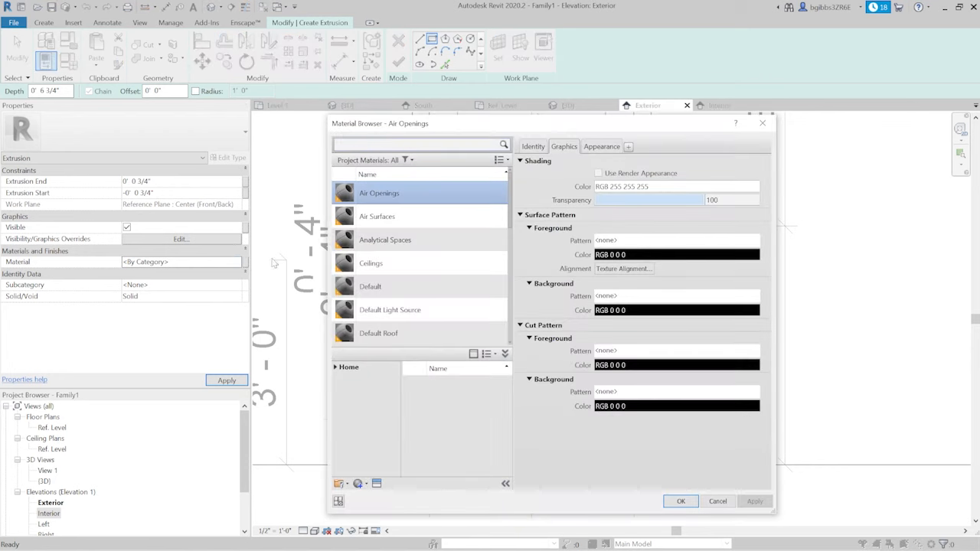
{"action": "key", "text": "Escape"}
{"action": "left_click", "coordinate": [246, 262]}
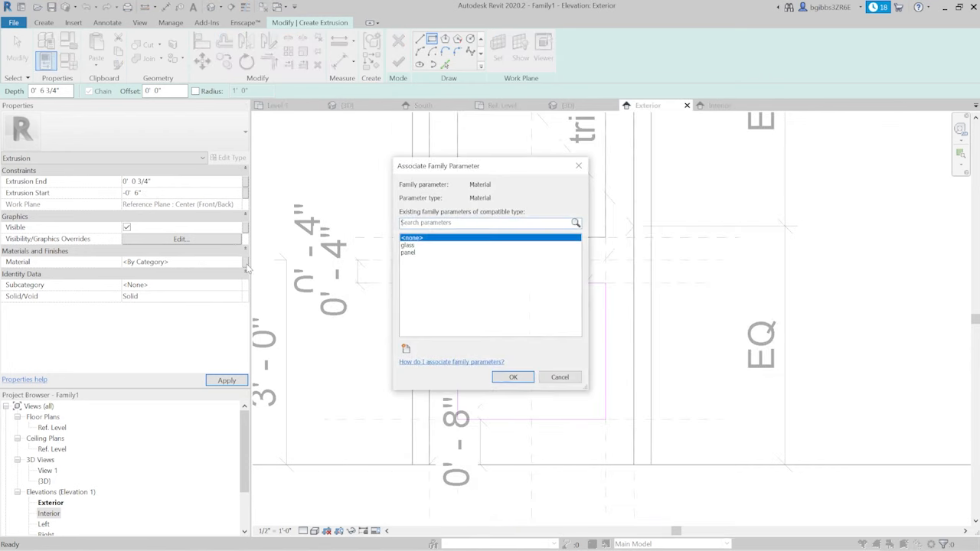
{"action": "left_click", "coordinate": [420, 255]}
{"action": "left_click", "coordinate": [513, 377]}
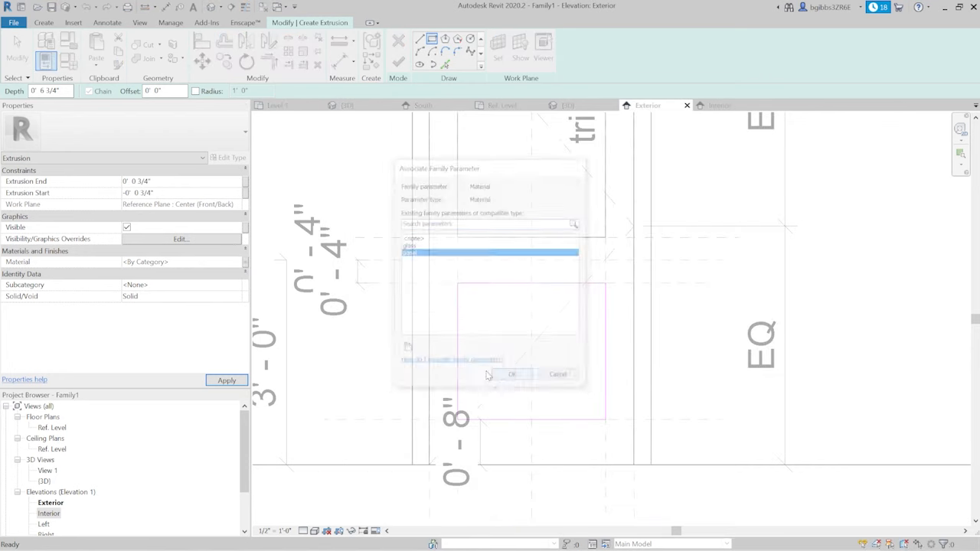
- Set the subcategory of the lower panel extrusion to Panel
{"action": "left_click", "coordinate": [237, 285]}
{"action": "scroll", "coordinate": [207, 334], "scroll_direction": "down", "scroll_amount": 1}
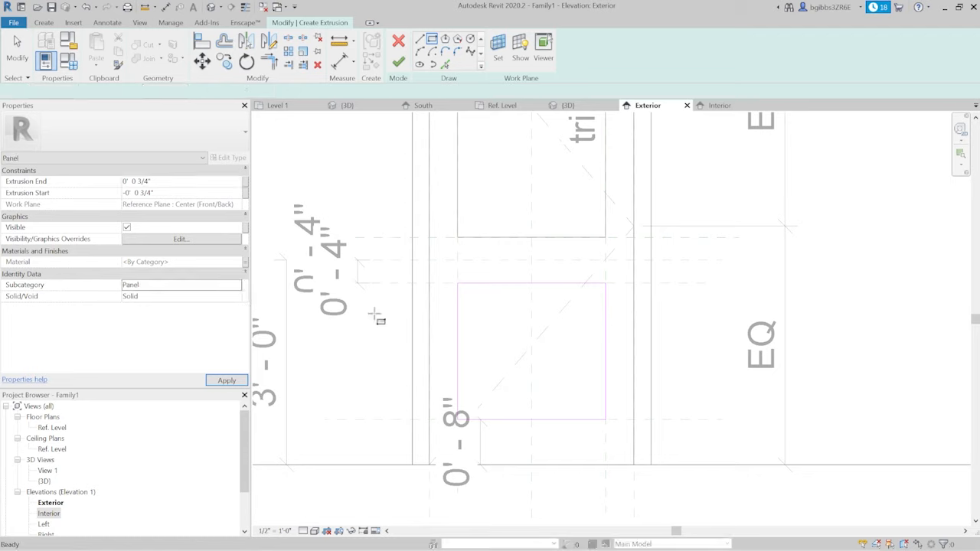
{"action": "scroll", "coordinate": [554, 363], "scroll_direction": "down", "scroll_amount": 3}
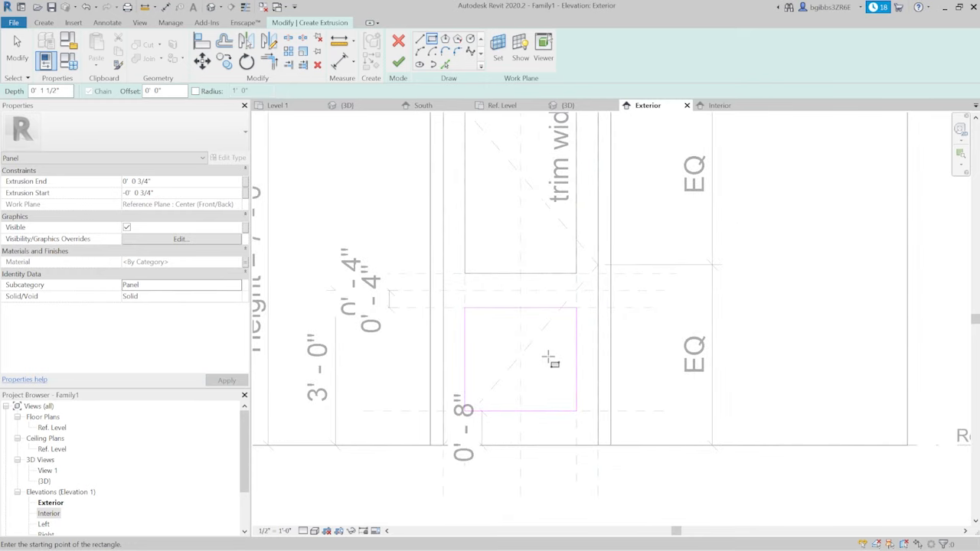
- Finish the lower panel extrusion sketch
{"action": "key", "text": "Escape"}
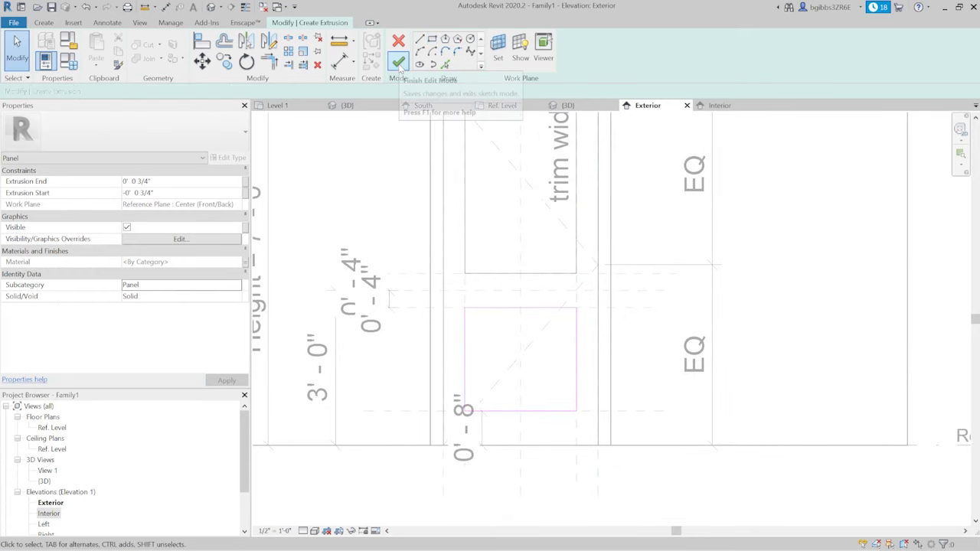
{"action": "left_click", "coordinate": [398, 64]}
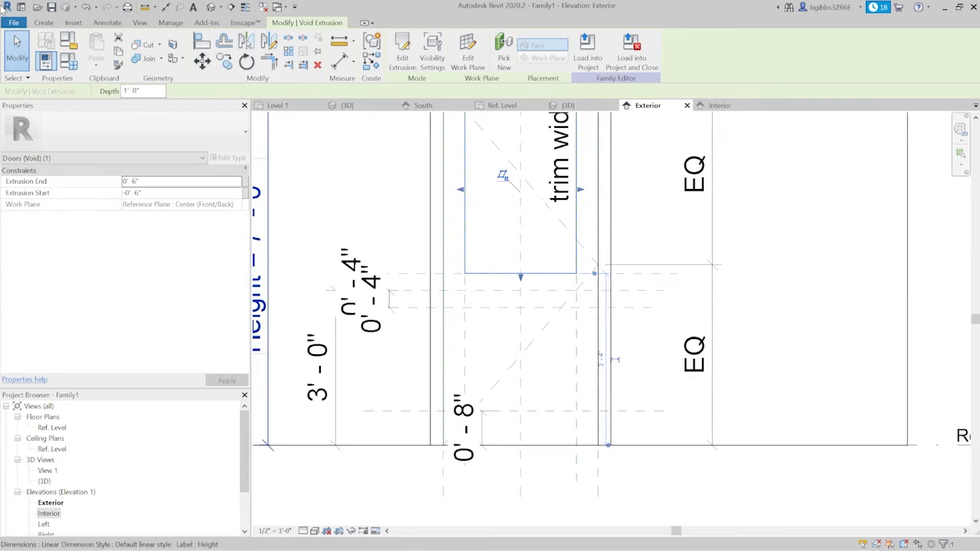
- Create a void extrusion below the glass from a 1'-1" by 2'-0" rectangle snapped to the center plane and the lower panel's reference planes
{"action": "left_click", "coordinate": [45, 23]}
{"action": "left_click", "coordinate": [223, 49]}
{"action": "left_click", "coordinate": [244, 91]}
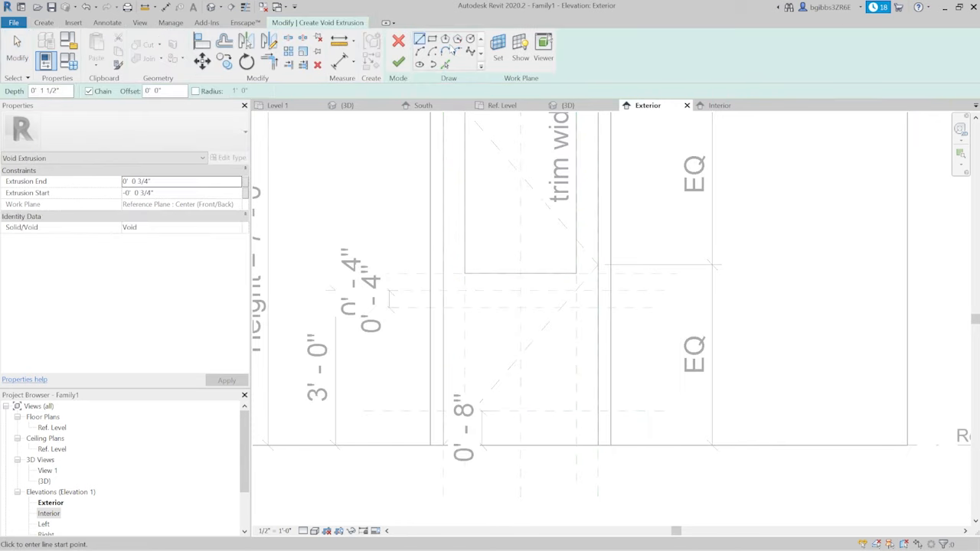
{"action": "left_click", "coordinate": [432, 40]}
{"action": "scroll", "coordinate": [520, 392], "scroll_direction": "up", "scroll_amount": 2}
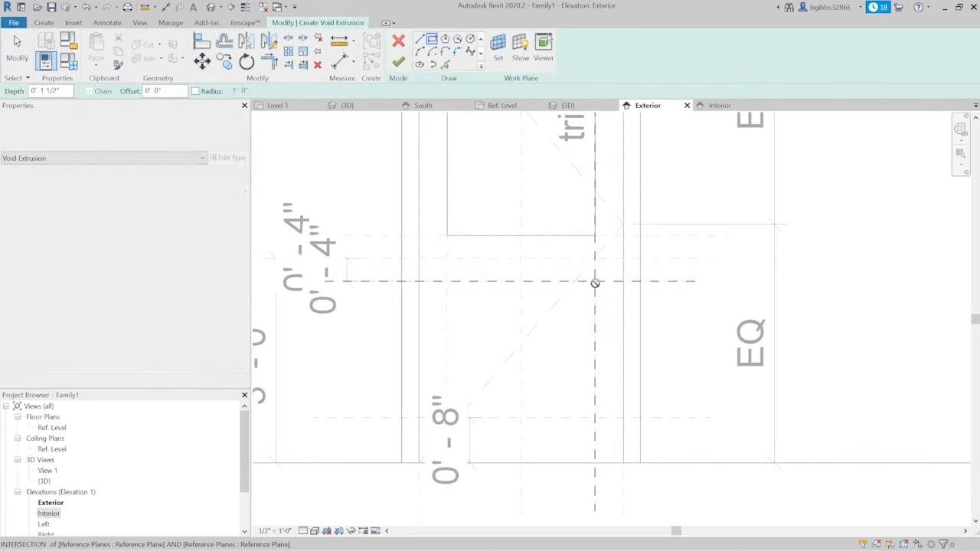
{"action": "left_click", "coordinate": [594, 281]}
{"action": "left_click", "coordinate": [520, 417]}
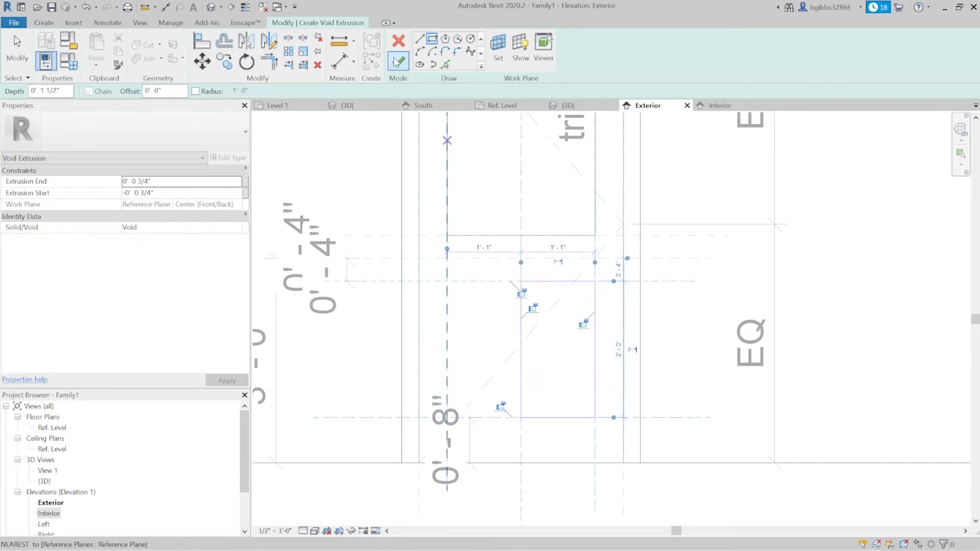
{"action": "left_click", "coordinate": [398, 61]}
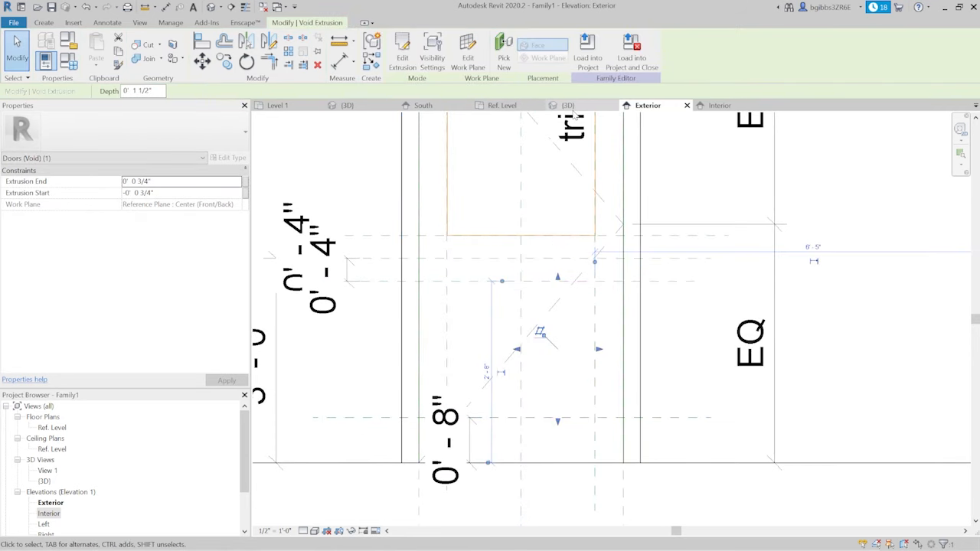
- Try to cut the door panel with the new lower void extrusion
{"action": "left_click", "coordinate": [567, 105]}
{"action": "scroll", "coordinate": [564, 376], "scroll_direction": "up", "scroll_amount": 2}
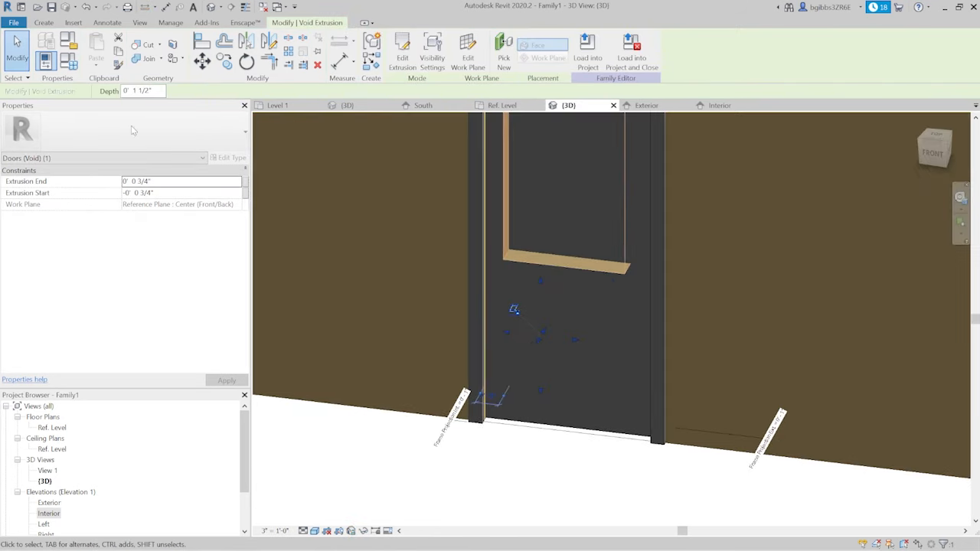
{"action": "left_click", "coordinate": [144, 45]}
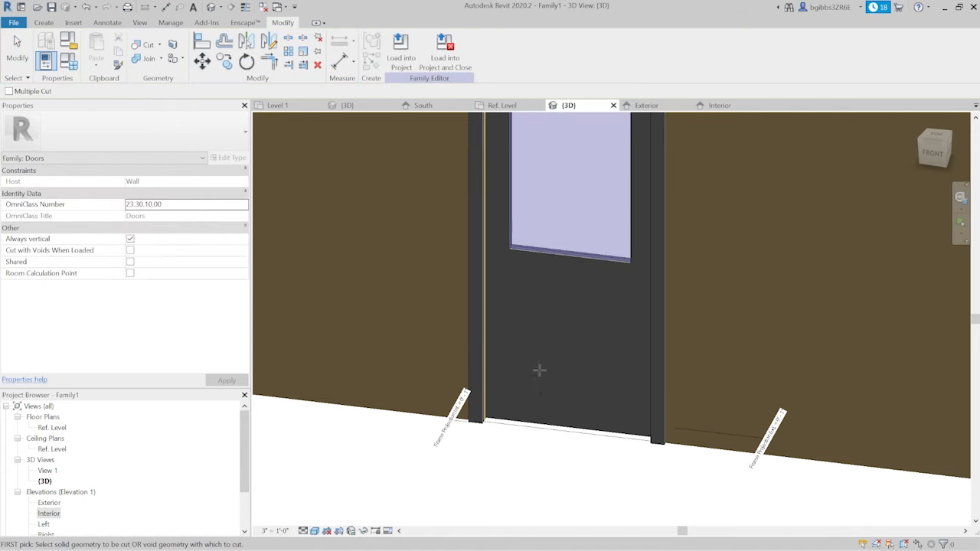
{"action": "left_click", "coordinate": [560, 423]}
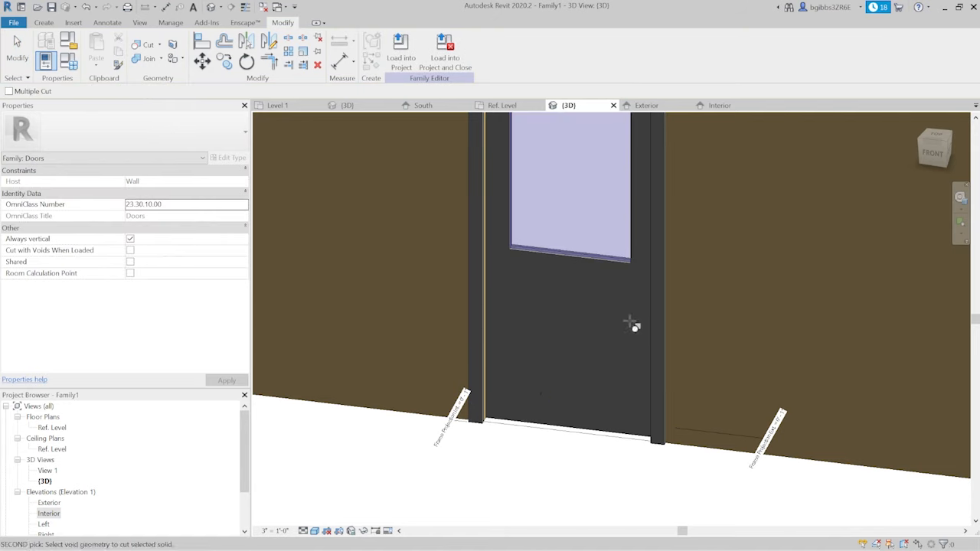
{"action": "left_click", "coordinate": [505, 104]}
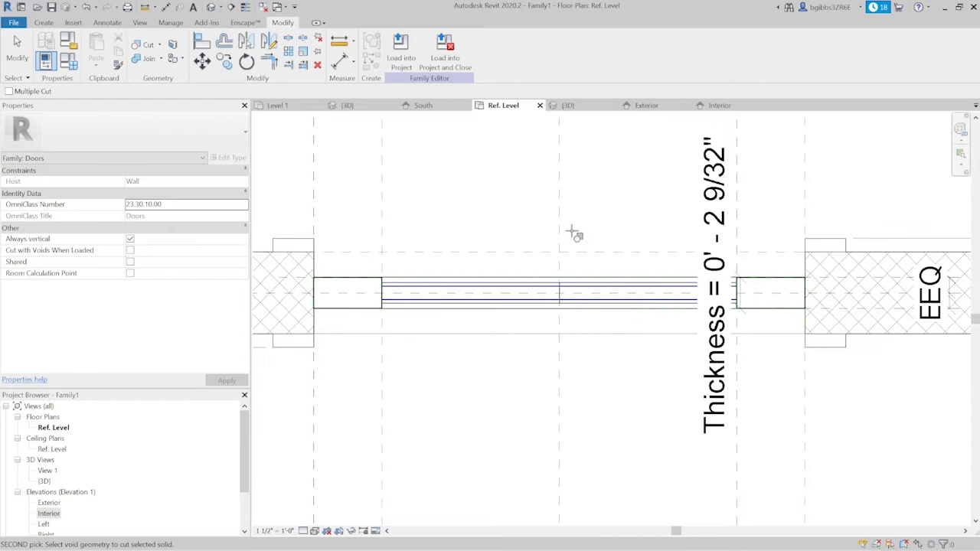
{"action": "scroll", "coordinate": [611, 329], "scroll_direction": "down", "scroll_amount": 2}
{"action": "left_click", "coordinate": [662, 106]}
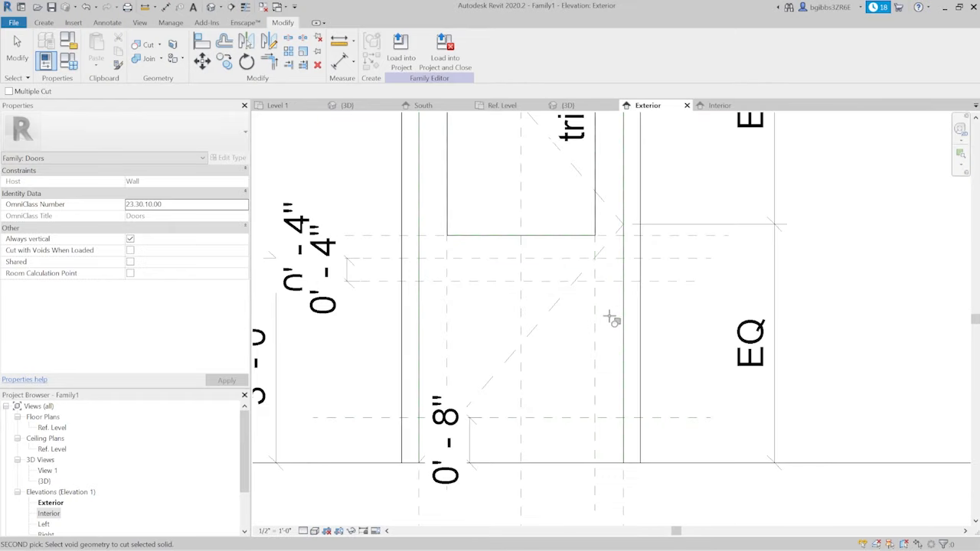
{"action": "middle_click_drag", "start_coordinate": [536, 306], "coordinate": [540, 309]}
{"action": "key", "text": "Escape"}
{"action": "key", "text": "Escape"}
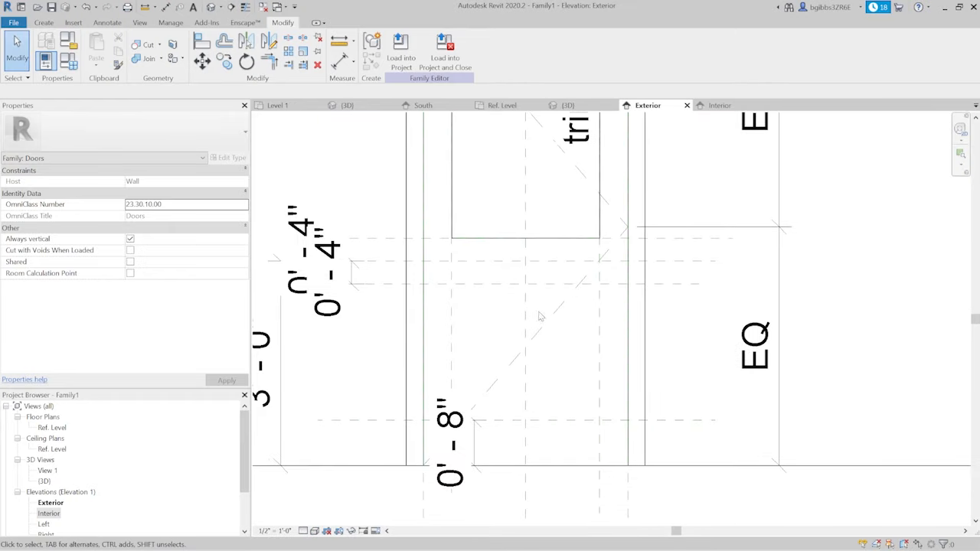
{"action": "left_click", "coordinate": [526, 312]}
{"action": "left_click", "coordinate": [549, 201]}
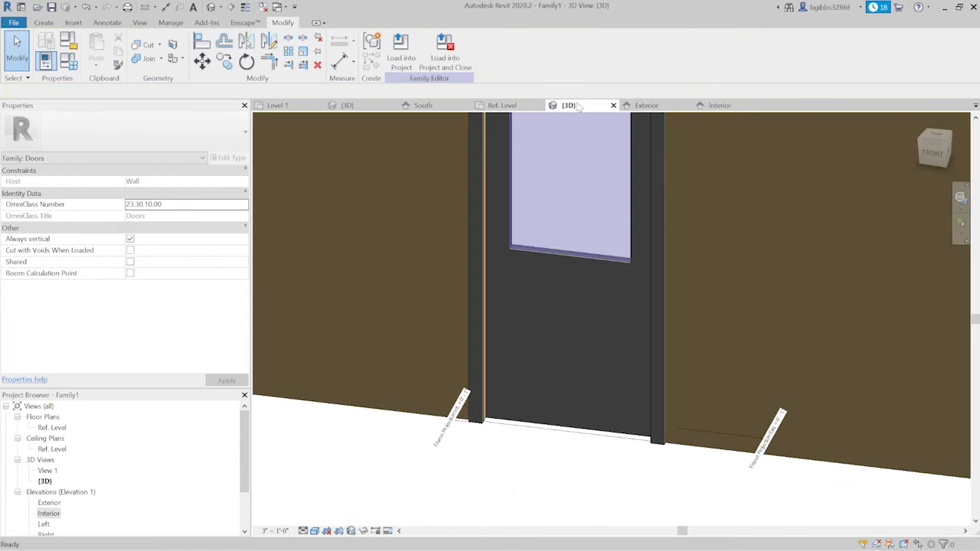
{"action": "left_click", "coordinate": [573, 105]}
{"action": "double_click", "coordinate": [548, 297]}
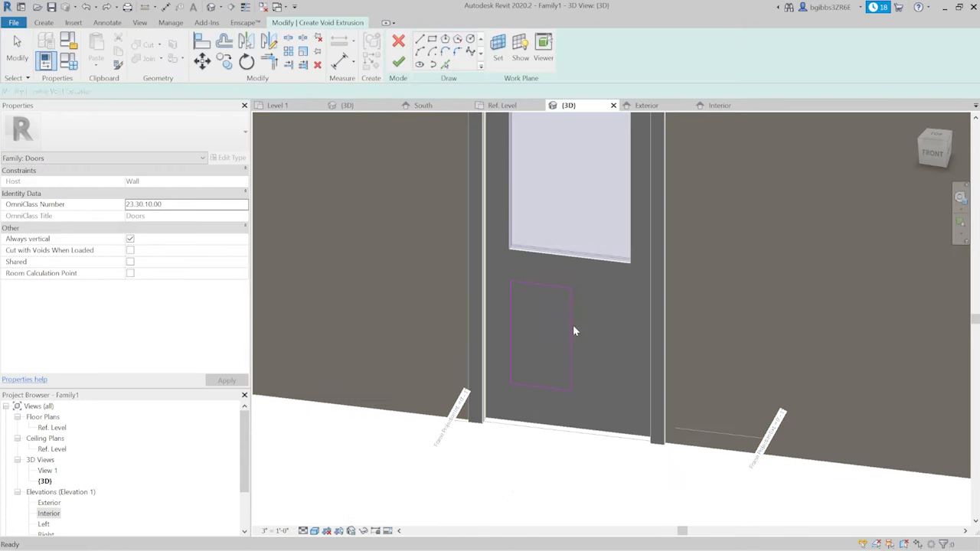
{"action": "left_click", "coordinate": [398, 65]}
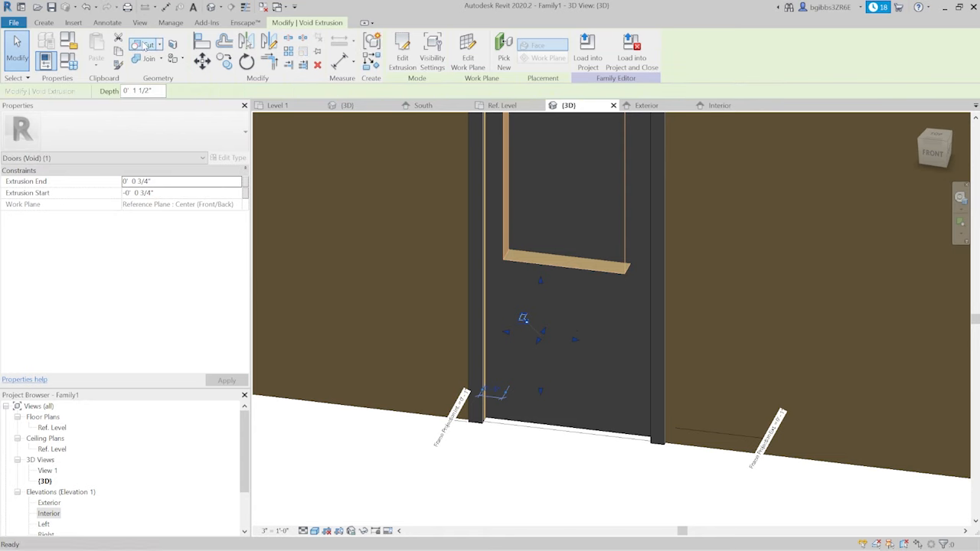
{"action": "left_click", "coordinate": [147, 45]}
{"action": "middle_click_drag", "start_coordinate": [598, 401], "coordinate": [543, 448], "text": "shift"}
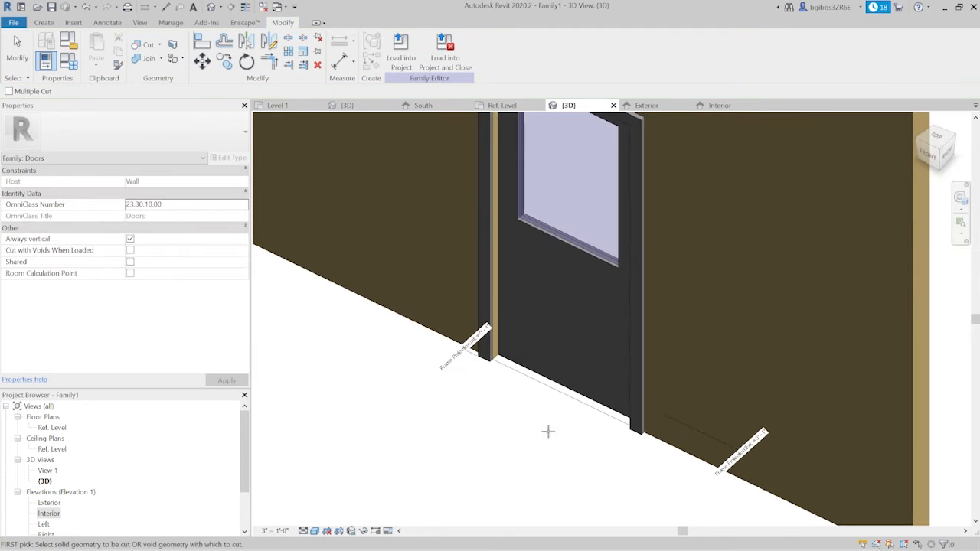
{"action": "left_click", "coordinate": [558, 381]}
{"action": "middle_click_drag", "start_coordinate": [676, 355], "coordinate": [709, 363], "text": "shift"}
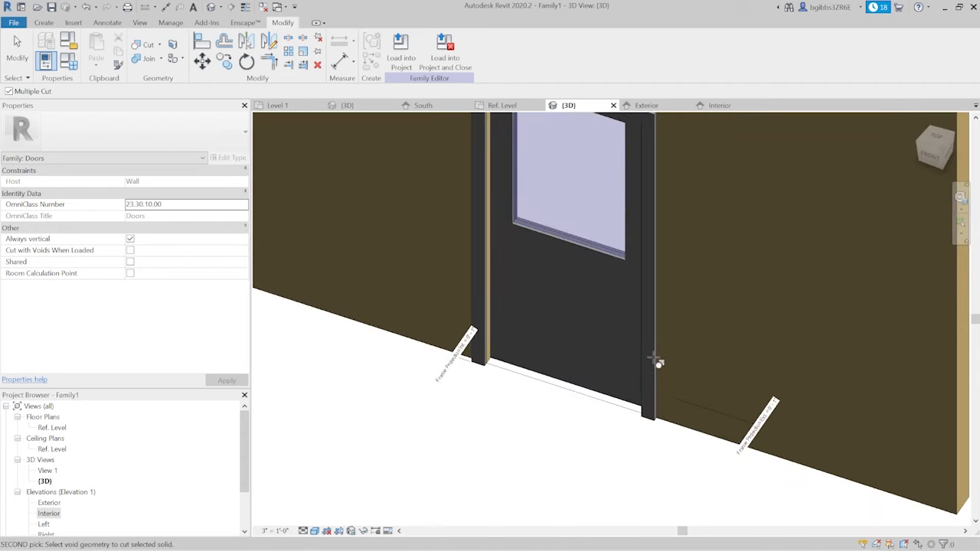
- Edit the lower void extrusion in the 3D view, setting its end to 5" and its start to -5"
{"action": "double_click", "coordinate": [552, 349]}
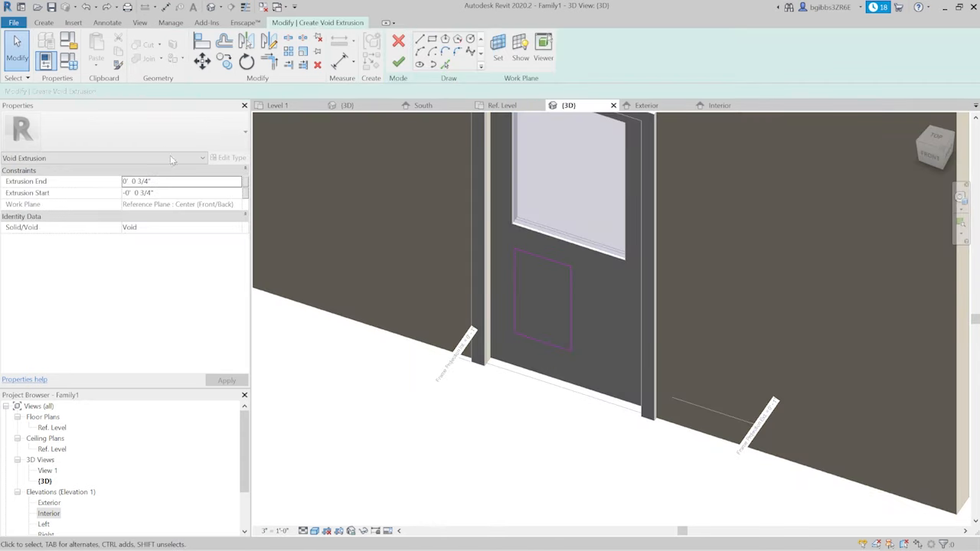
{"action": "left_click", "coordinate": [181, 182]}
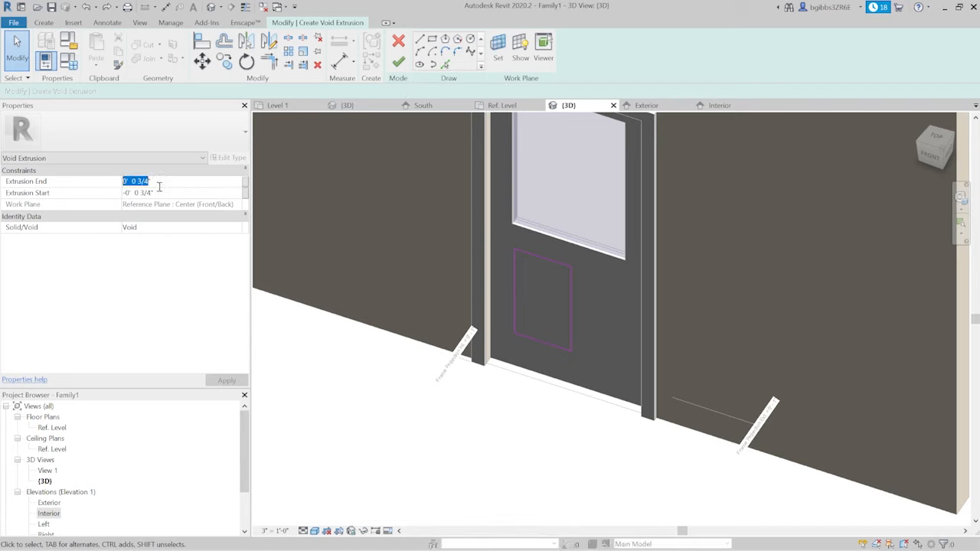
{"action": "key", "text": "Return"}
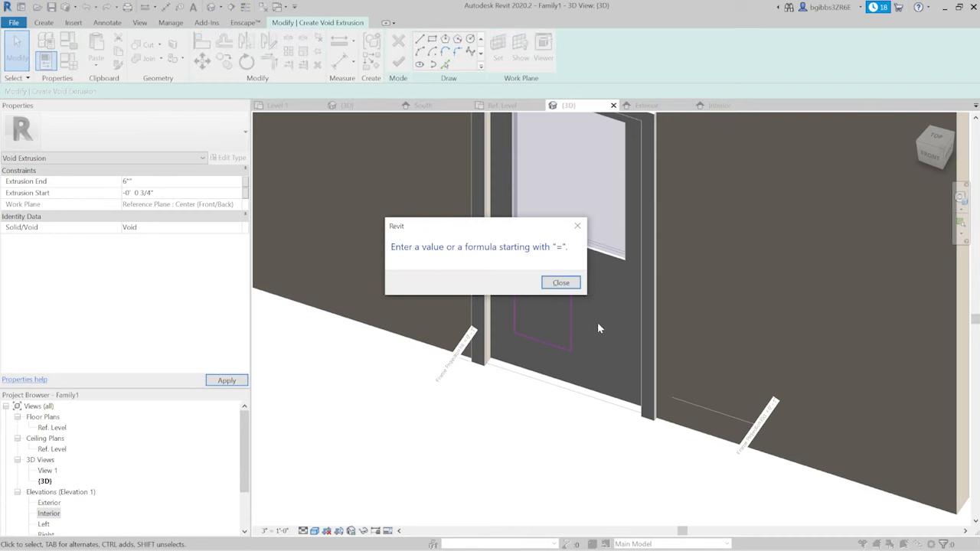
{"action": "left_click", "coordinate": [561, 284]}
{"action": "type", "text": "3"}
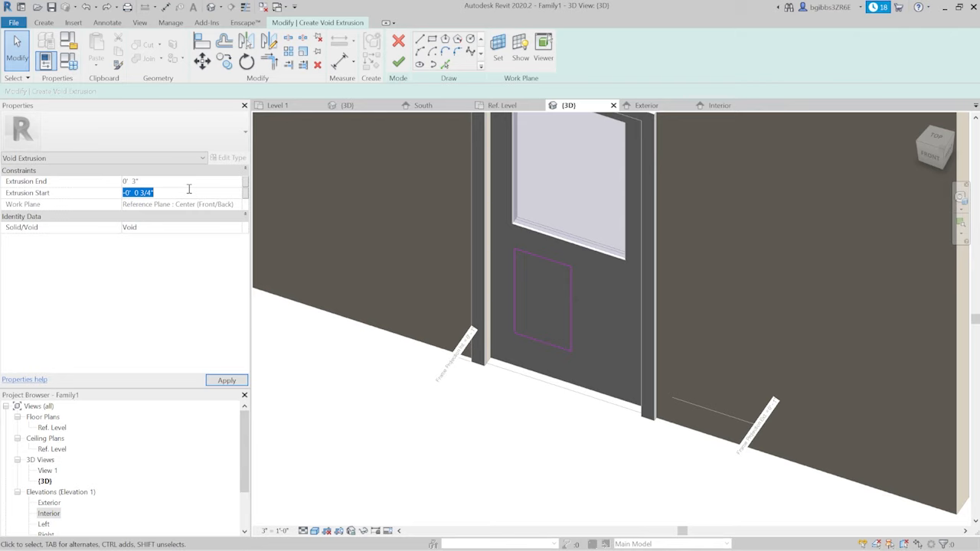
{"action": "left_click", "coordinate": [132, 183]}
{"action": "left_click", "coordinate": [224, 380]}
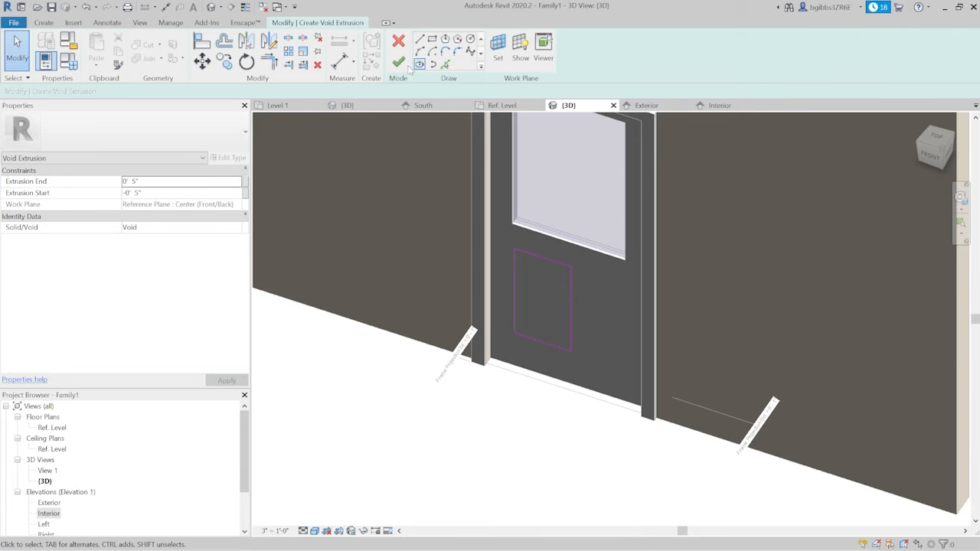
{"action": "left_click", "coordinate": [398, 61]}
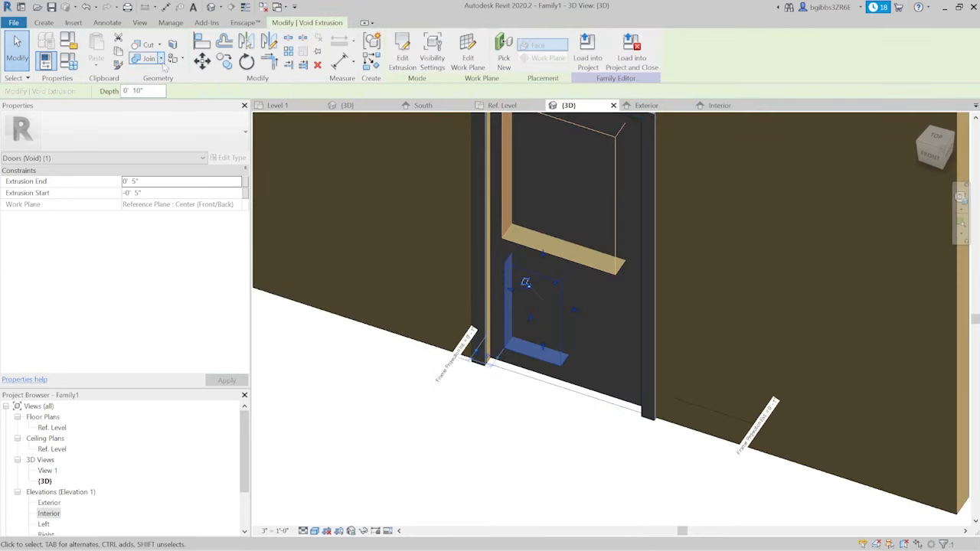
{"action": "left_click", "coordinate": [147, 44]}
{"action": "scroll", "coordinate": [575, 323], "scroll_direction": "up", "scroll_amount": 2}
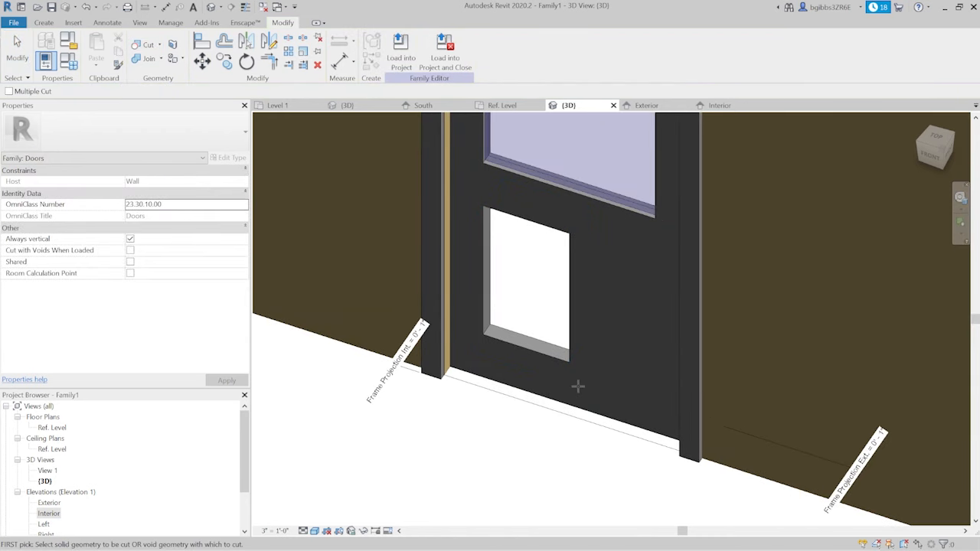
{"action": "key", "text": "Escape"}
{"action": "left_click", "coordinate": [565, 358]}
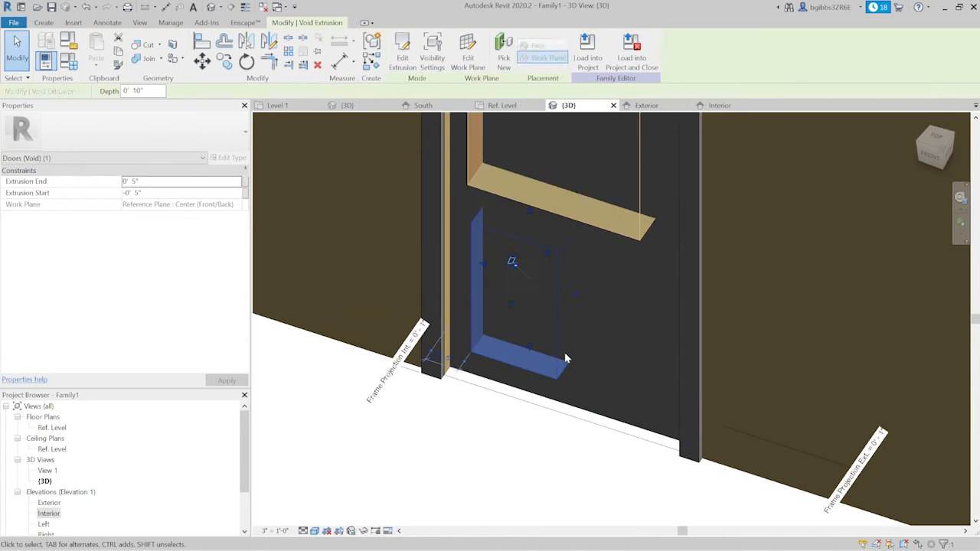
{"action": "key", "text": "Escape"}
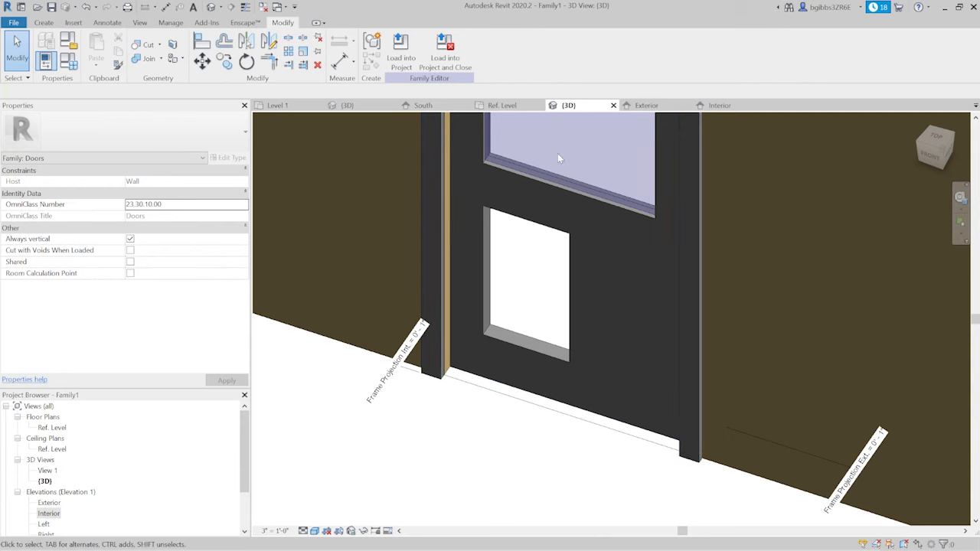
{"action": "left_click", "coordinate": [566, 287]}
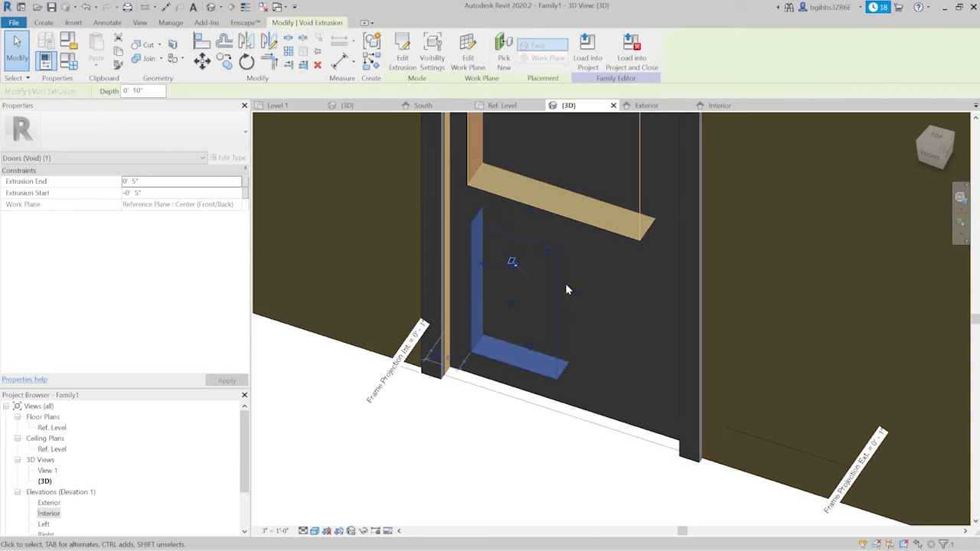
{"action": "key", "text": "Escape"}
- Try to stop the lower void from cutting the door panel, starting from the panel inside the opening
{"action": "middle_click_drag", "start_coordinate": [553, 359], "coordinate": [719, 369], "text": "shift"}
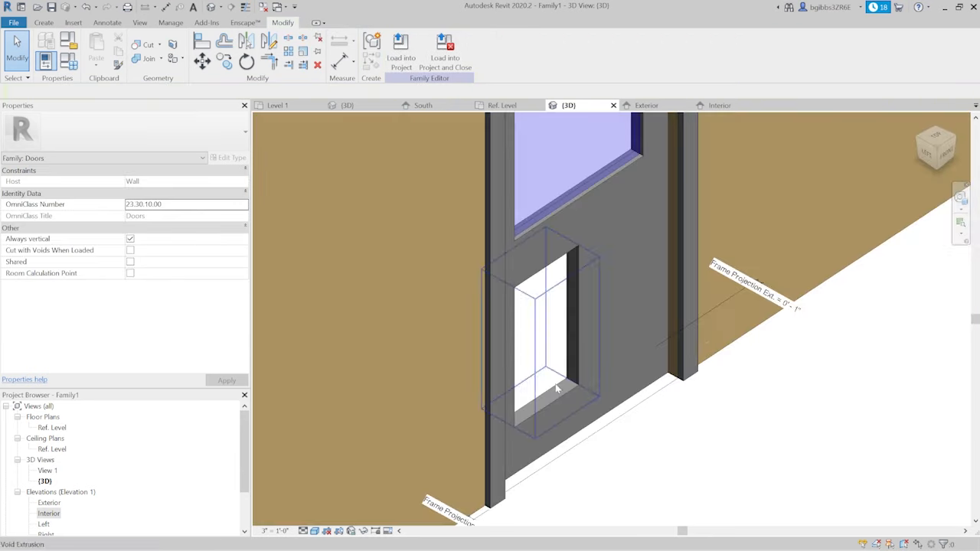
{"action": "scroll", "coordinate": [569, 372], "scroll_direction": "up", "scroll_amount": 3}
{"action": "middle_click_drag", "start_coordinate": [569, 372], "coordinate": [553, 412], "text": "shift"}
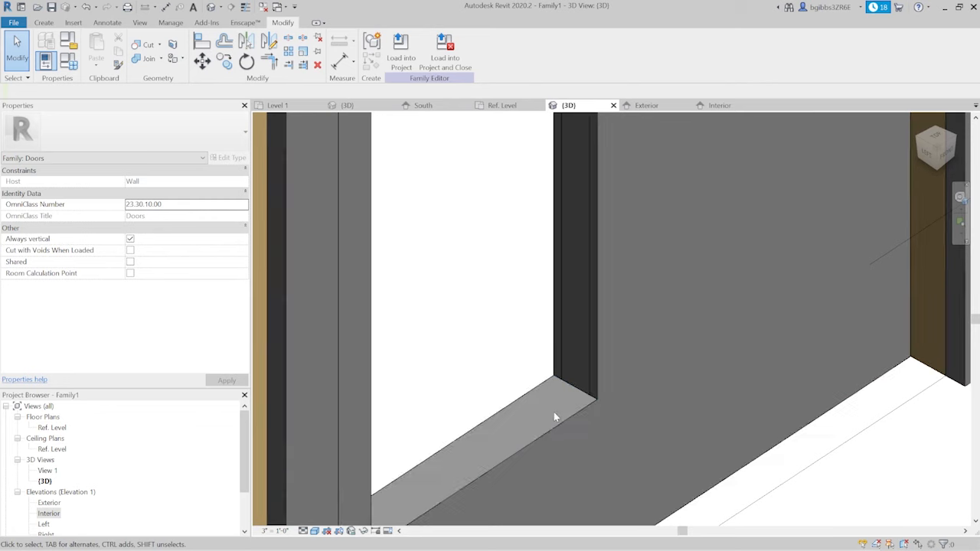
{"action": "left_click", "coordinate": [590, 374]}
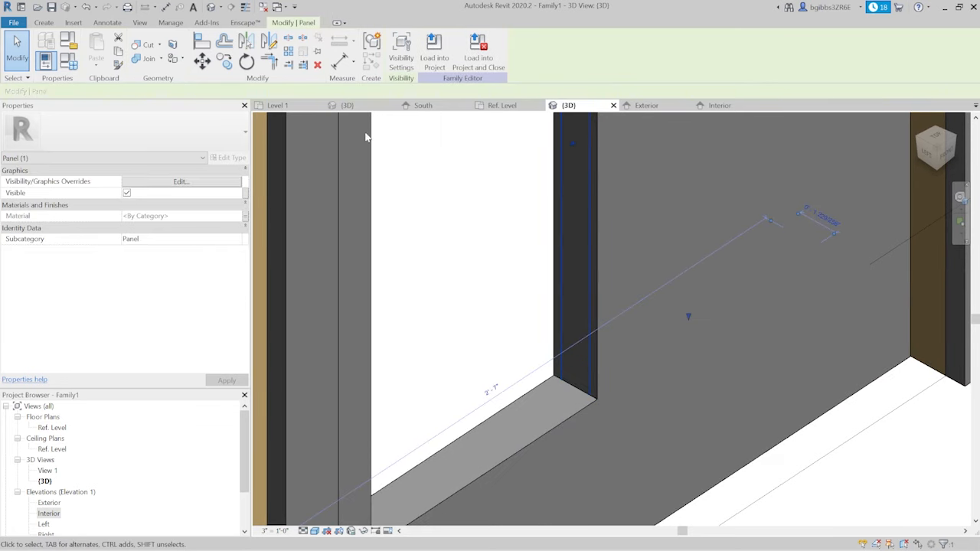
{"action": "left_click", "coordinate": [160, 45]}
{"action": "left_click", "coordinate": [157, 80]}
{"action": "left_click", "coordinate": [600, 318]}
{"action": "scroll", "coordinate": [590, 316], "scroll_direction": "down", "scroll_amount": 2}
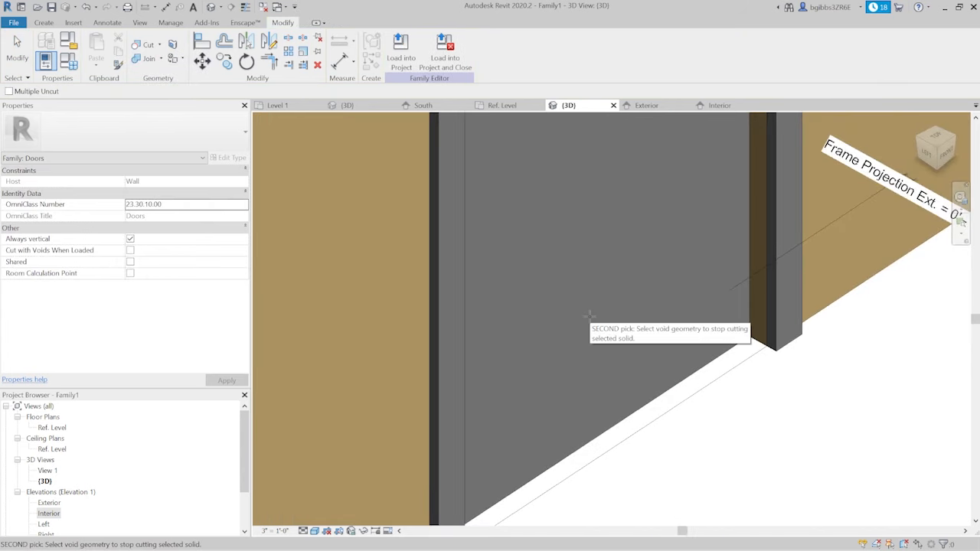
{"action": "key", "text": "Escape"}
- Uncut the lower panel extrusion from the lower void so that only the surrounding door is cut
{"action": "scroll", "coordinate": [589, 315], "scroll_direction": "up", "scroll_amount": 2}
{"action": "key", "text": "Tab"}
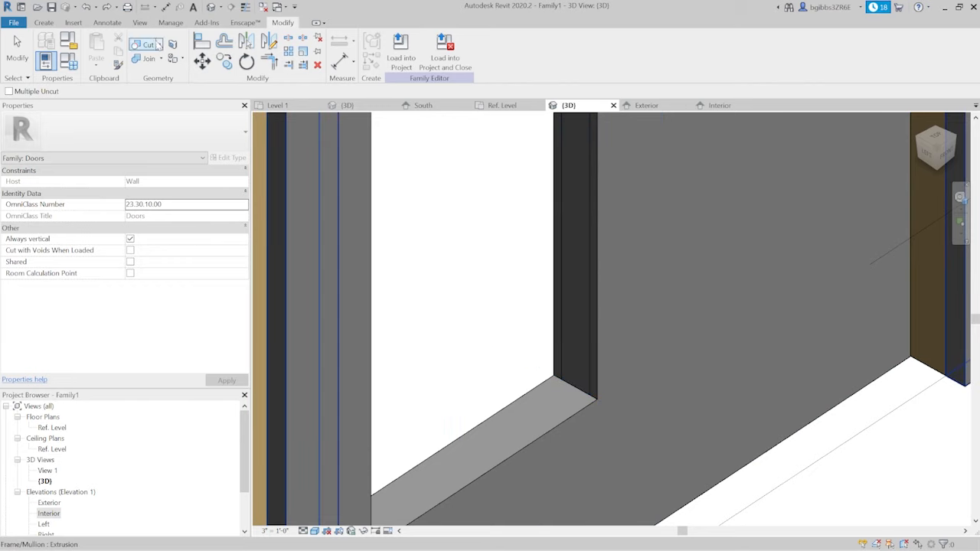
{"action": "left_click", "coordinate": [159, 44]}
{"action": "left_click", "coordinate": [167, 88]}
{"action": "key", "text": "Tab"}
{"action": "key", "text": "Tab"}
{"action": "key", "text": "Tab"}
{"action": "key", "text": "Tab"}
{"action": "left_click", "coordinate": [590, 281]}
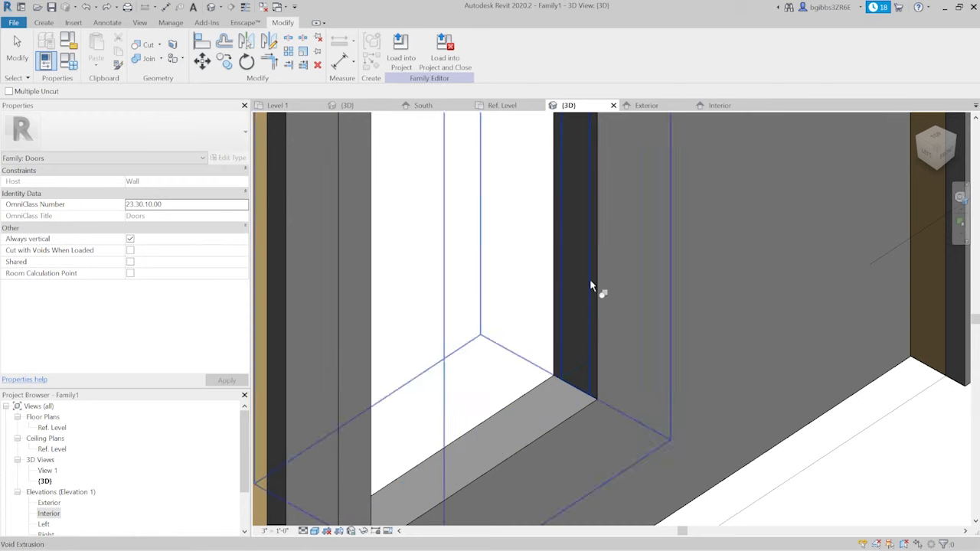
{"action": "left_click", "coordinate": [599, 345]}
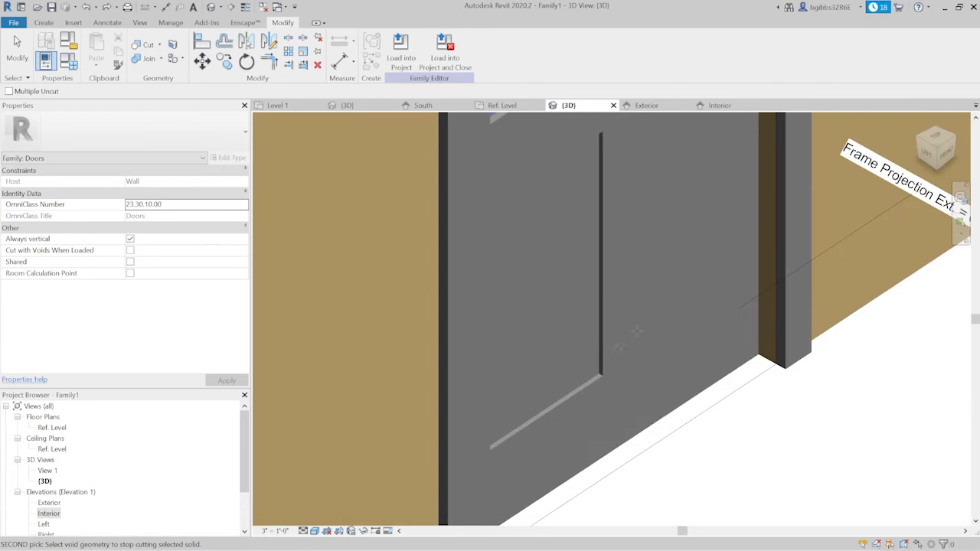
- Edit the lower void's sketch in the Exterior elevation, aligning its top and hinge-side edges to the rail and trim reference planes and locking the hinge-side one
{"action": "scroll", "coordinate": [612, 341], "scroll_direction": "down", "scroll_amount": 3}
{"action": "left_click", "coordinate": [610, 352]}
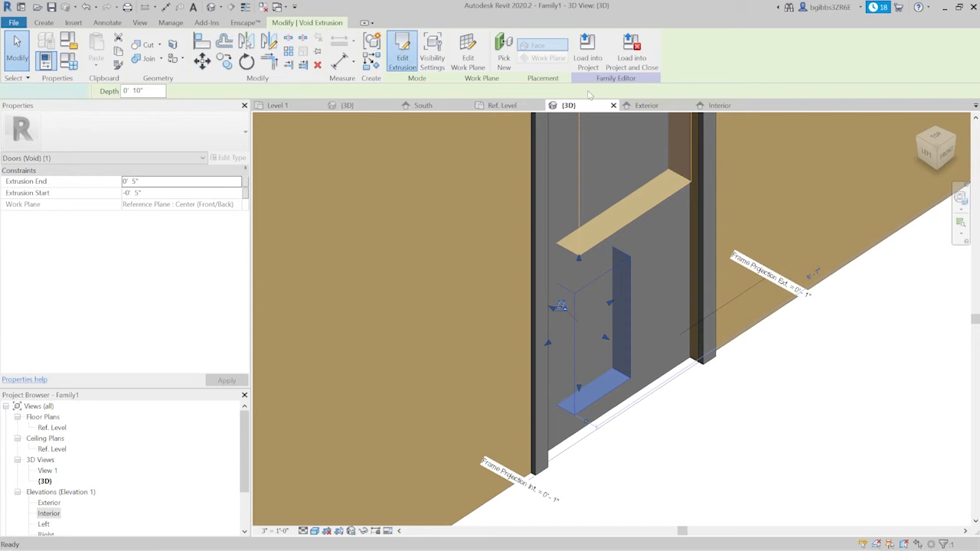
{"action": "left_click", "coordinate": [402, 50]}
{"action": "left_click", "coordinate": [647, 105]}
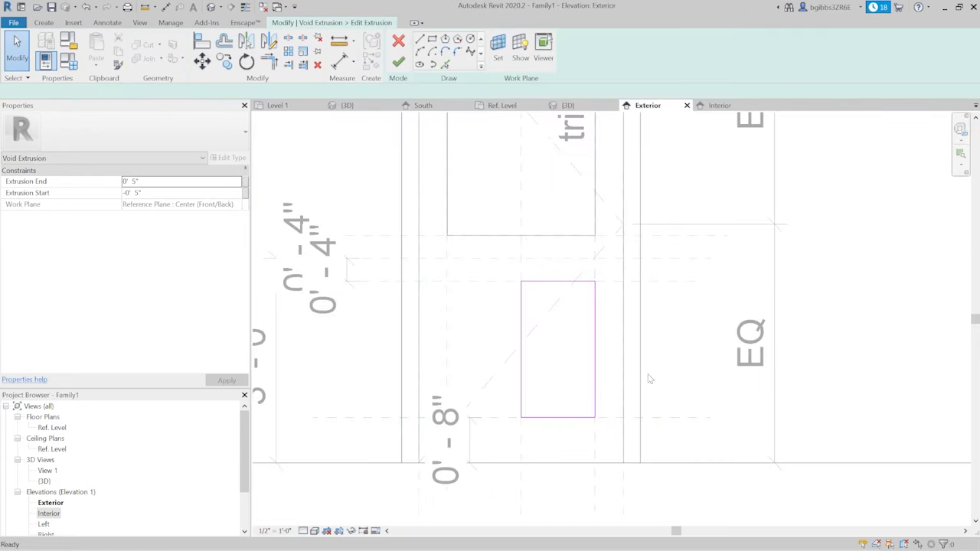
{"action": "key", "text": "a"}
{"action": "key", "text": "l"}
{"action": "left_click", "coordinate": [762, 281]}
{"action": "left_click", "coordinate": [579, 282]}
{"action": "left_click", "coordinate": [522, 269]}
{"action": "left_click", "coordinate": [526, 334]}
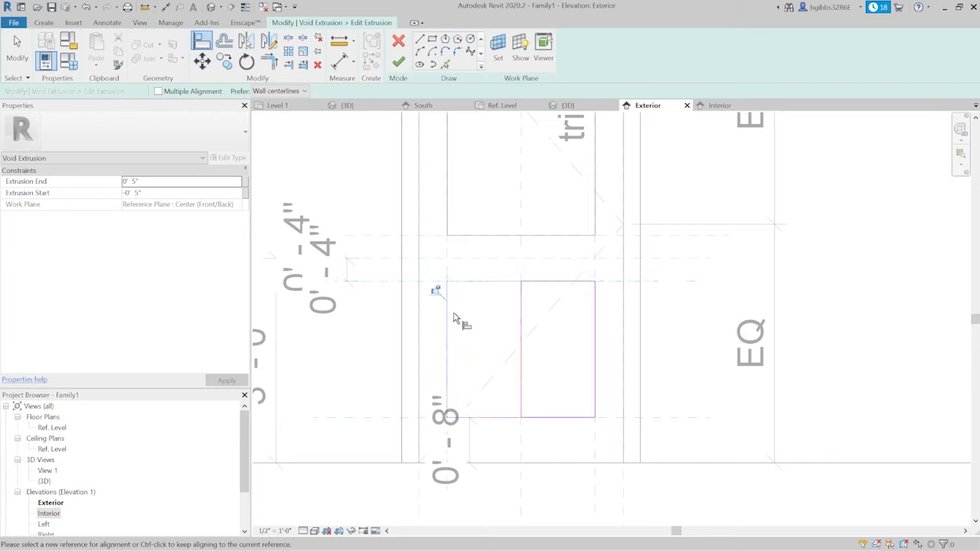
{"action": "left_click", "coordinate": [435, 291]}
- Align the lower void sketch's bottom and remaining side edges to their reference planes, lock the side edge, and finish the sketch
{"action": "left_click", "coordinate": [632, 418]}
{"action": "left_click", "coordinate": [568, 421]}
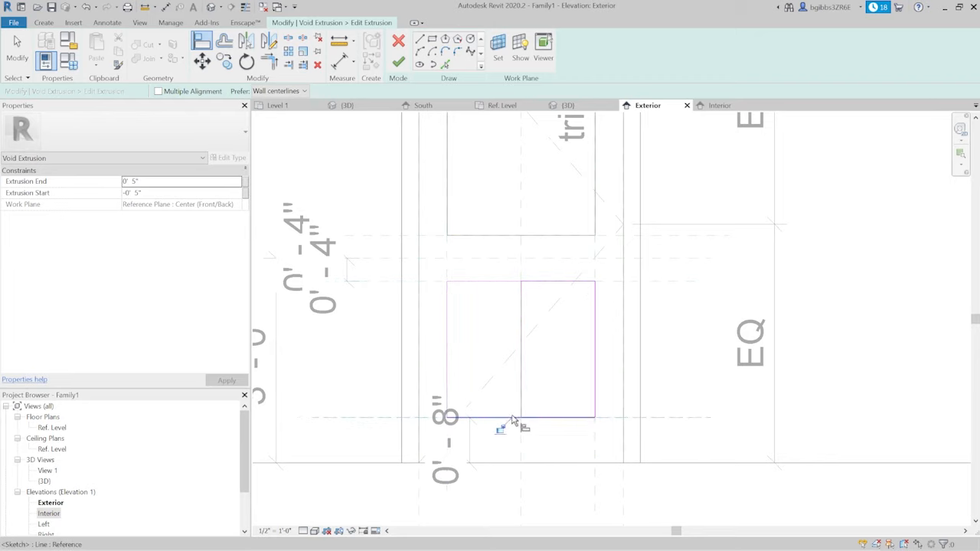
{"action": "left_click", "coordinate": [596, 277]}
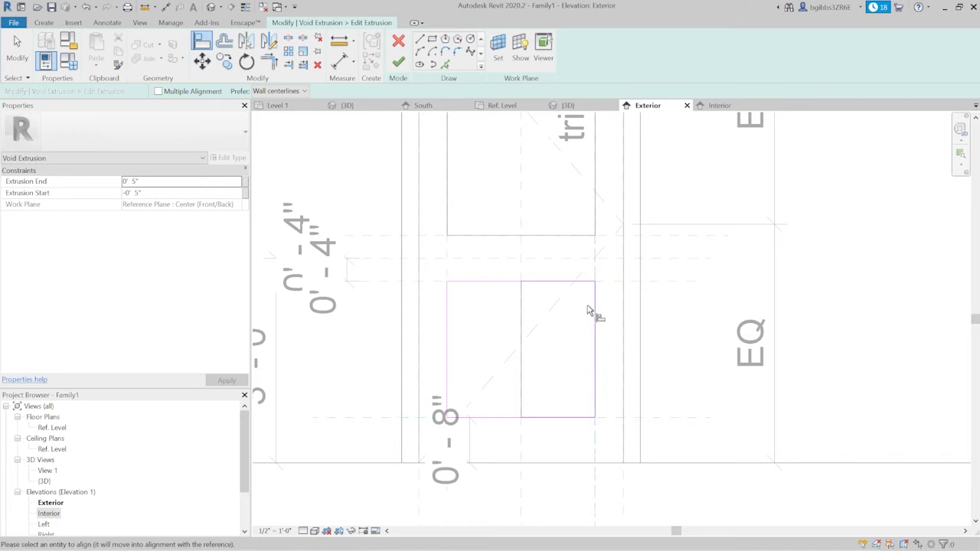
{"action": "left_click", "coordinate": [600, 320]}
{"action": "left_click", "coordinate": [608, 323]}
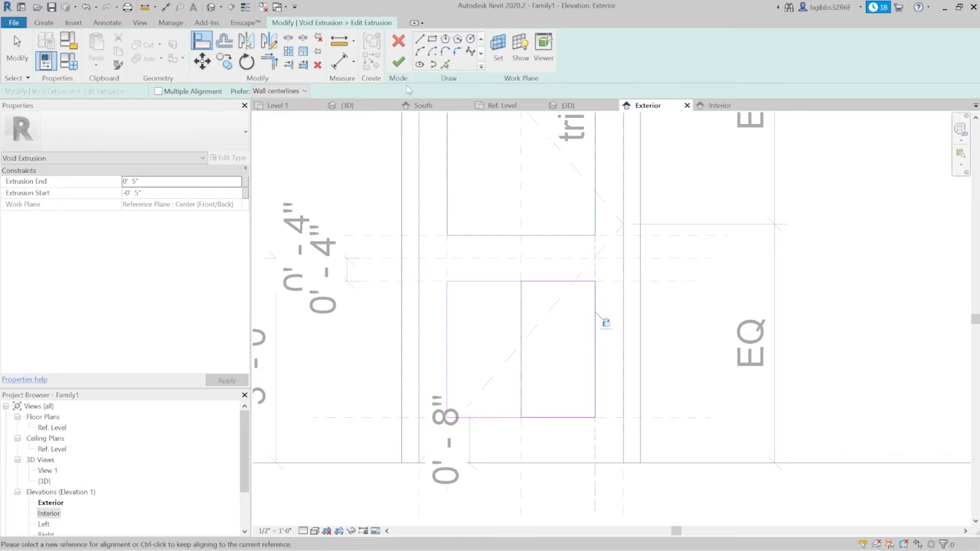
{"action": "left_click", "coordinate": [398, 61]}
{"action": "scroll", "coordinate": [748, 379], "scroll_direction": "down", "scroll_amount": 3}
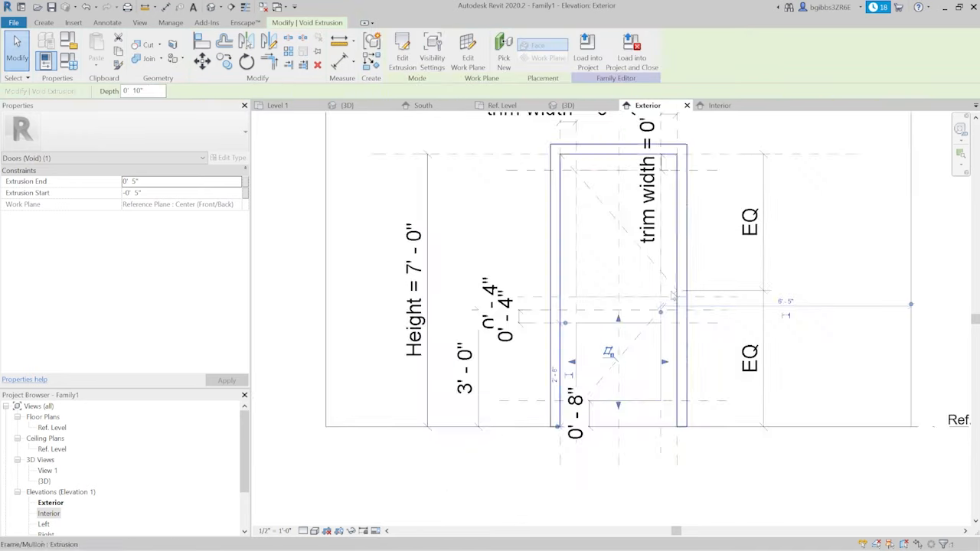
{"action": "key", "text": "Escape"}
- Inspect the door's glass and lower panel opening from several angles in the family's 3D view
{"action": "left_click", "coordinate": [567, 105]}
{"action": "scroll", "coordinate": [581, 394], "scroll_direction": "down", "scroll_amount": 3}
{"action": "middle_click_drag", "start_coordinate": [652, 396], "coordinate": [536, 352], "text": "shift"}
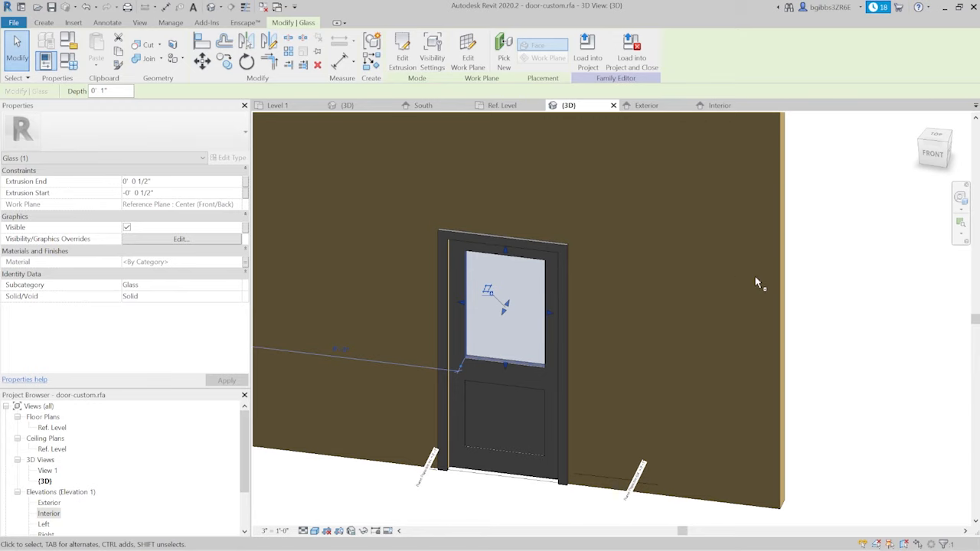
{"action": "scroll", "coordinate": [880, 352], "scroll_direction": "down", "scroll_amount": 2}
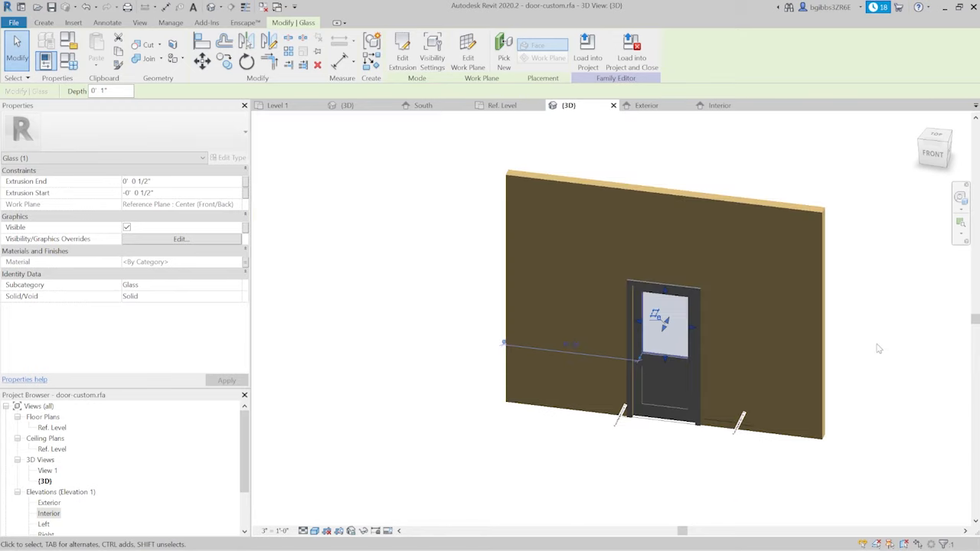
{"action": "scroll", "coordinate": [877, 375], "scroll_direction": "up", "scroll_amount": 1}
{"action": "left_click", "coordinate": [567, 453]}
{"action": "mouse_move", "coordinate": [566, 453]}
{"action": "middle_mouse_down", "text": "shift"}
{"action": "mouse_move", "coordinate": [541, 465]}
{"action": "mouse_move", "coordinate": [551, 476]}
{"action": "mouse_move", "coordinate": [604, 472]}
{"action": "mouse_move", "coordinate": [563, 473]}
{"action": "middle_mouse_up", "text": "shift"}
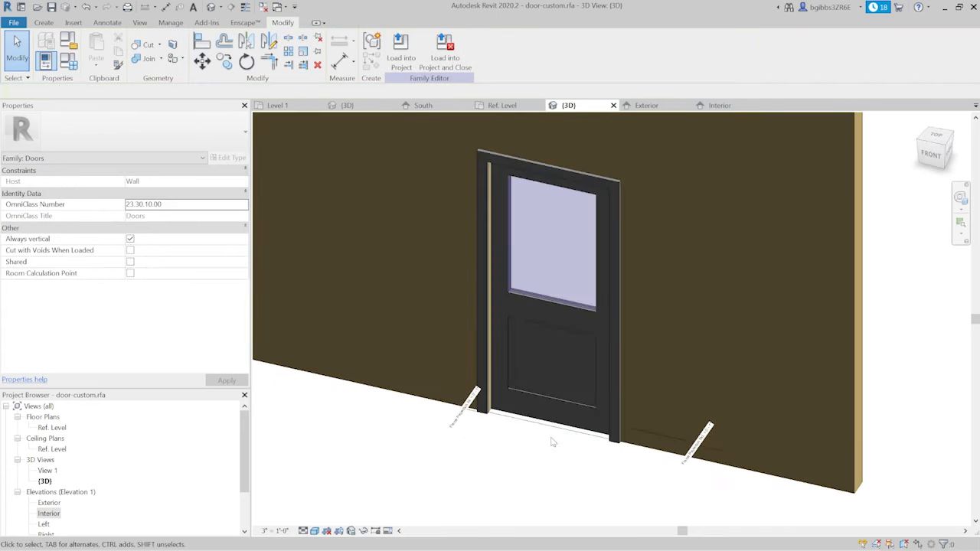
{"action": "middle_click_drag", "start_coordinate": [443, 371], "coordinate": [555, 459], "text": "shift"}
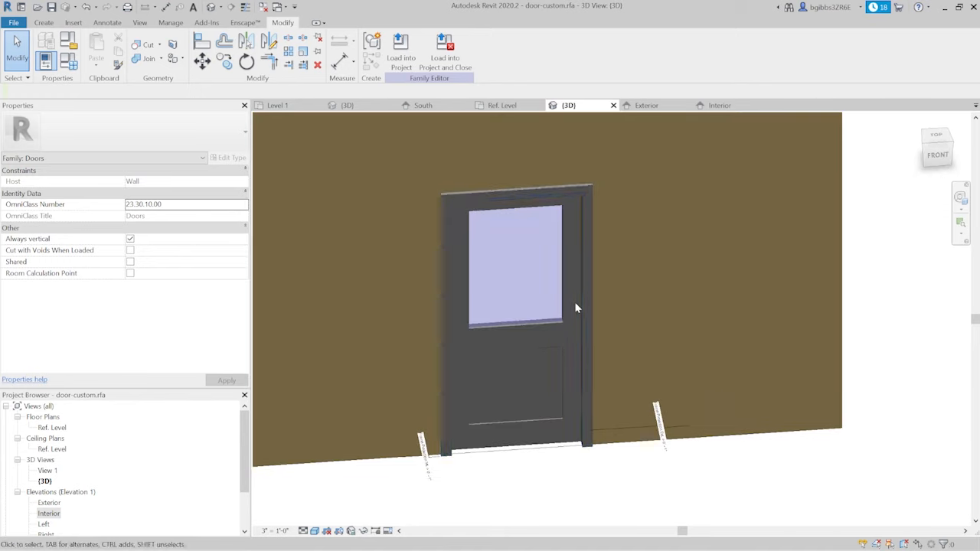
{"action": "mouse_move", "coordinate": [574, 335]}
{"action": "middle_mouse_down", "text": "shift"}
{"action": "mouse_move", "coordinate": [610, 453]}
{"action": "mouse_move", "coordinate": [593, 466]}
{"action": "mouse_move", "coordinate": [548, 430]}
{"action": "middle_mouse_up", "text": "shift"}
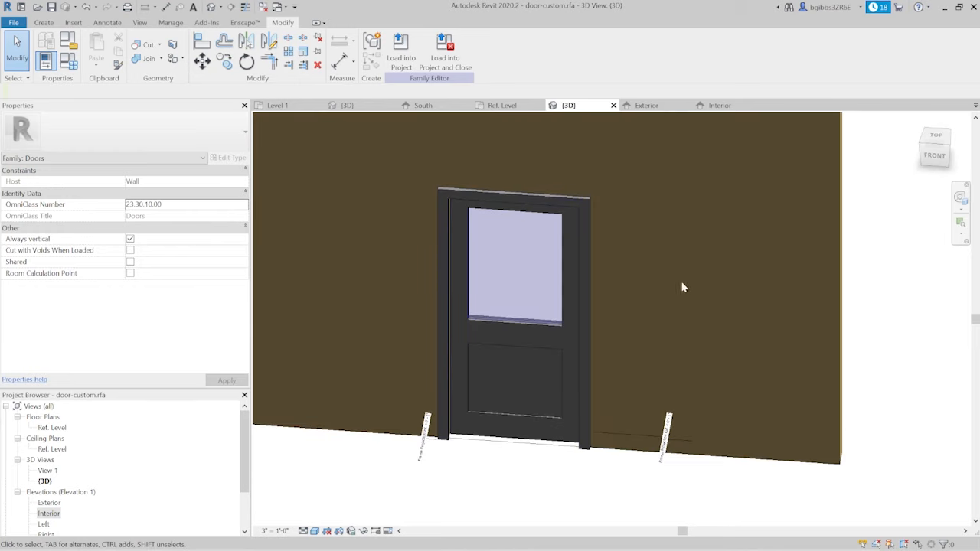
- Review the door's rails, openings and reference planes in the Exterior and Interior elevations
{"action": "left_click", "coordinate": [661, 107]}
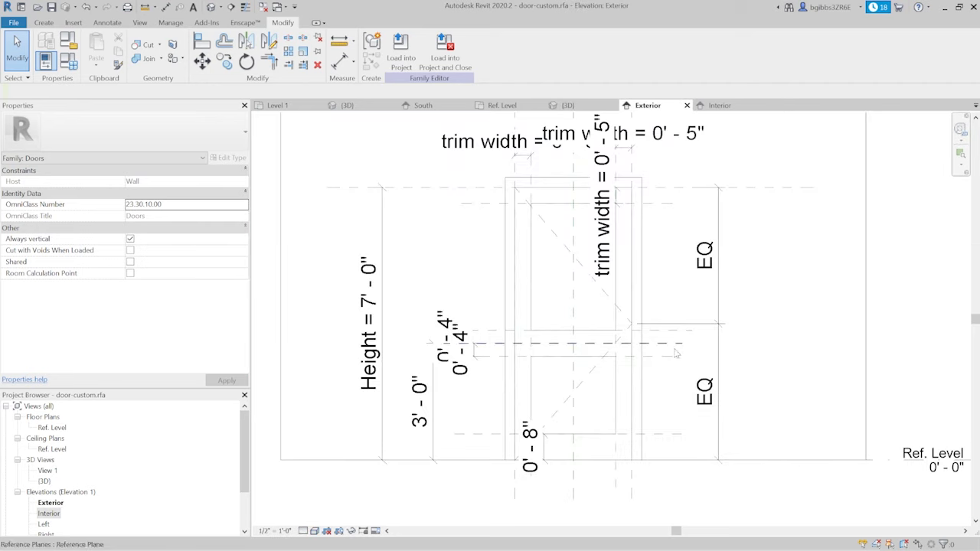
{"action": "left_click", "coordinate": [718, 106]}
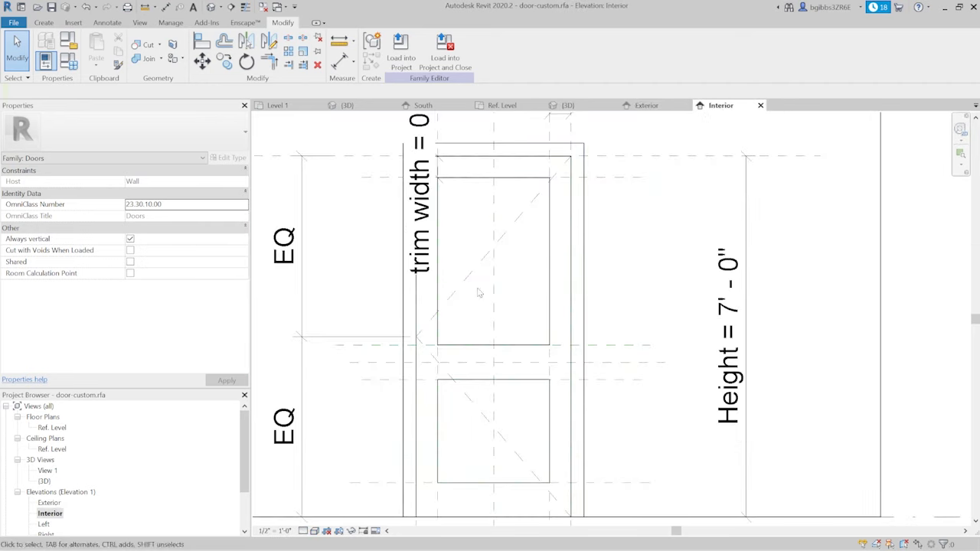
{"action": "scroll", "coordinate": [508, 275], "scroll_direction": "up", "scroll_amount": 3}
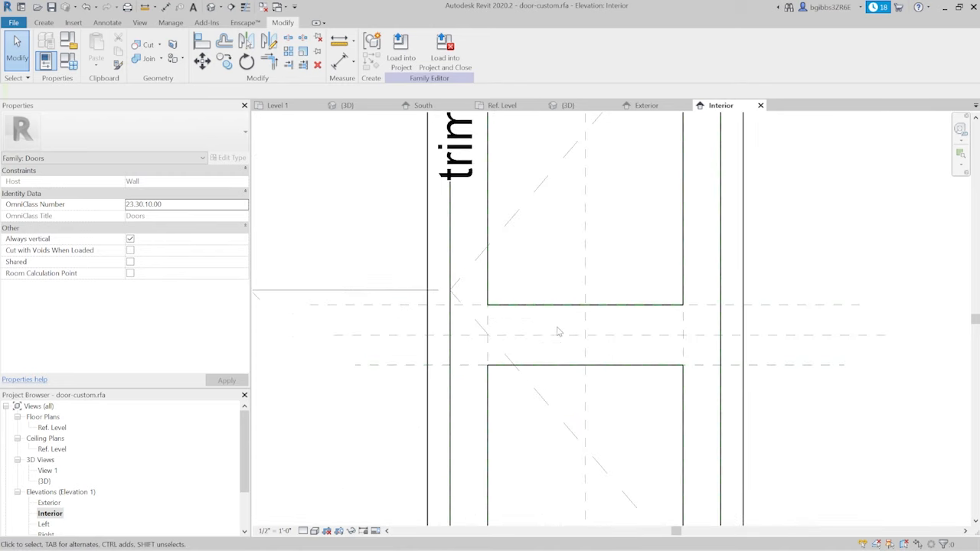
{"action": "scroll", "coordinate": [558, 331], "scroll_direction": "down", "scroll_amount": 3}
{"action": "scroll", "coordinate": [571, 372], "scroll_direction": "up", "scroll_amount": 1}
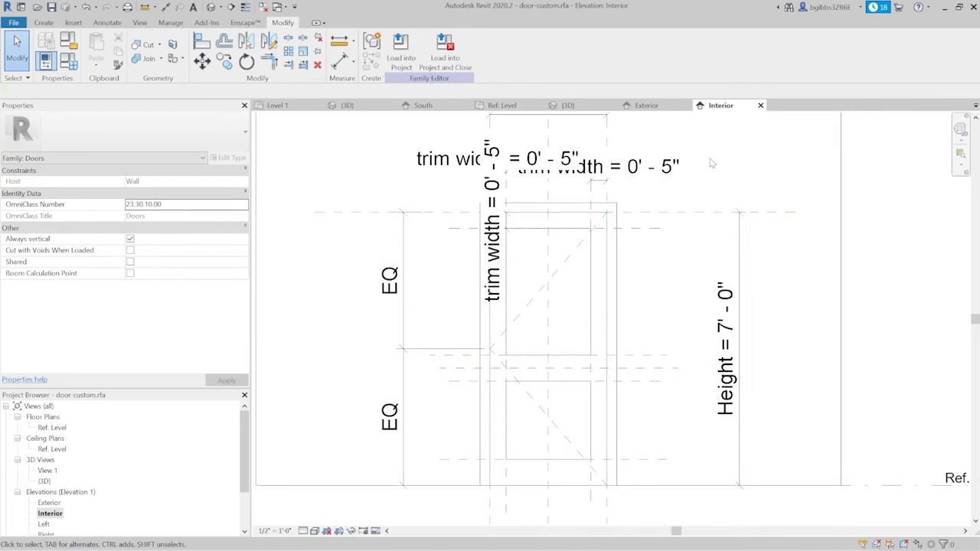
- Examine how the door panel, glass and trim display in the Ref. Level floor plan
{"action": "left_click", "coordinate": [513, 108]}
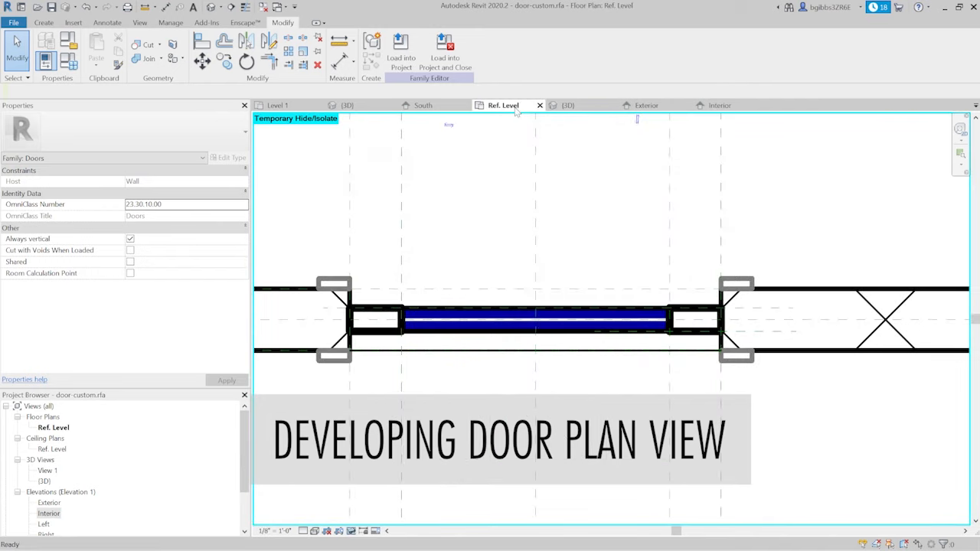
{"action": "scroll", "coordinate": [608, 497], "scroll_direction": "down", "scroll_amount": 6}
{"action": "scroll", "coordinate": [587, 494], "scroll_direction": "up", "scroll_amount": 1}
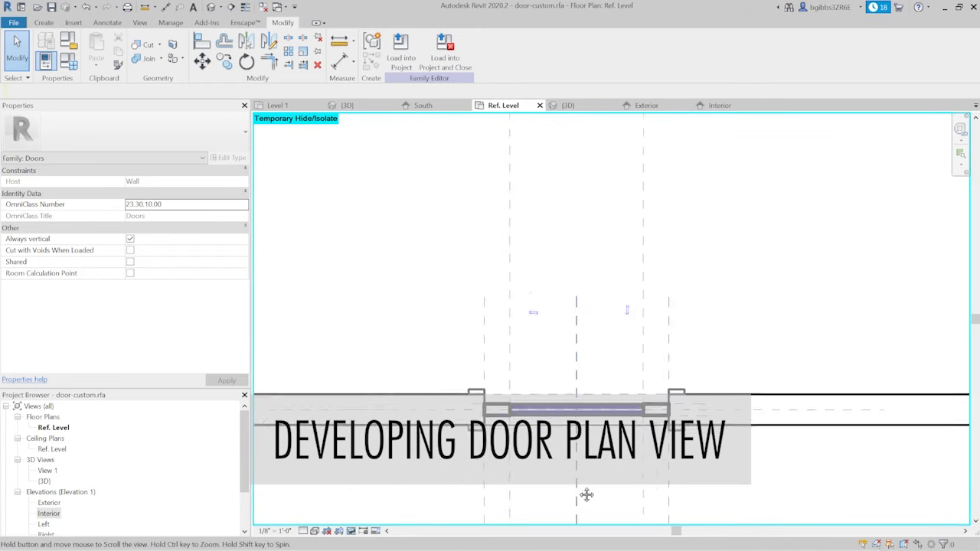
{"action": "middle_click_drag", "start_coordinate": [586, 494], "coordinate": [586, 442]}
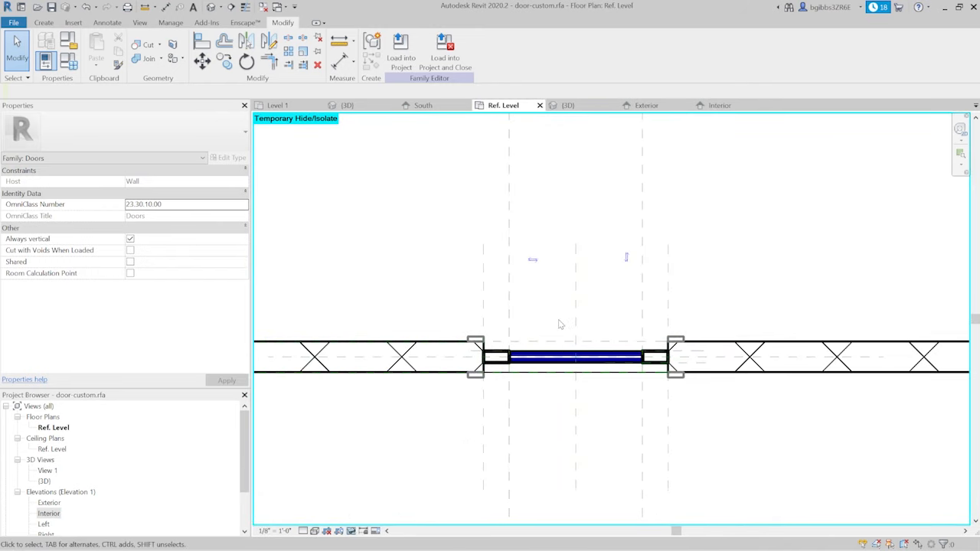
{"action": "scroll", "coordinate": [636, 360], "scroll_direction": "up", "scroll_amount": 2}
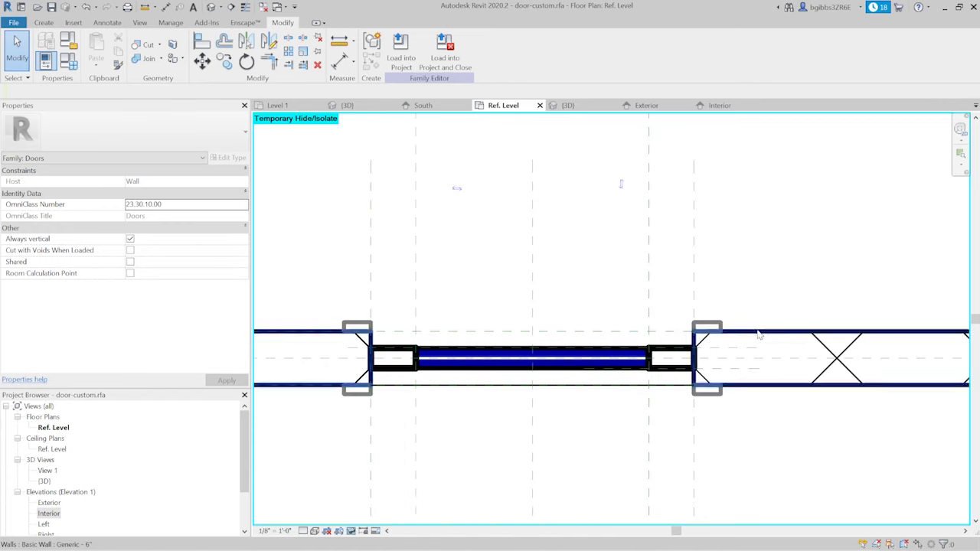
{"action": "scroll", "coordinate": [756, 348], "scroll_direction": "down", "scroll_amount": 3}
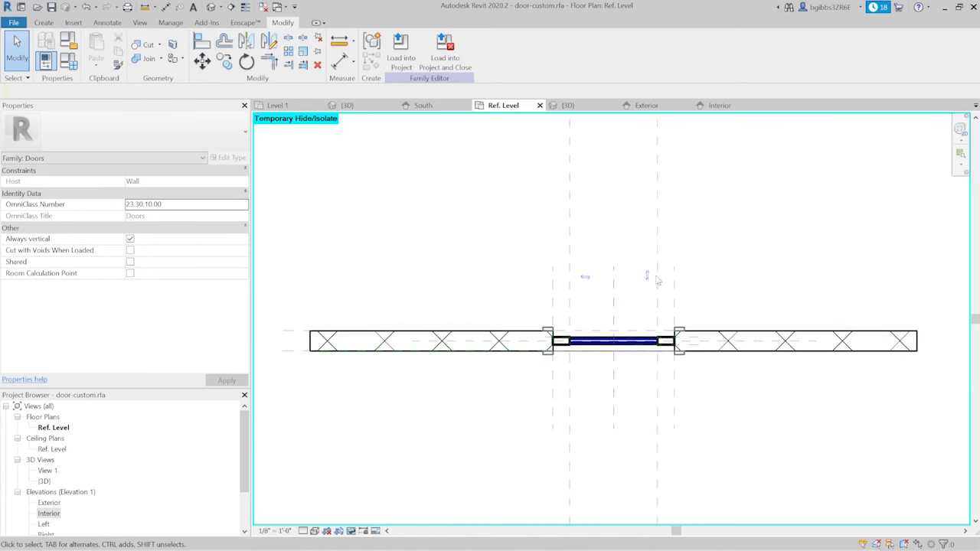
{"action": "scroll", "coordinate": [673, 342], "scroll_direction": "up", "scroll_amount": 3}
{"action": "scroll", "coordinate": [693, 407], "scroll_direction": "down", "scroll_amount": 2}
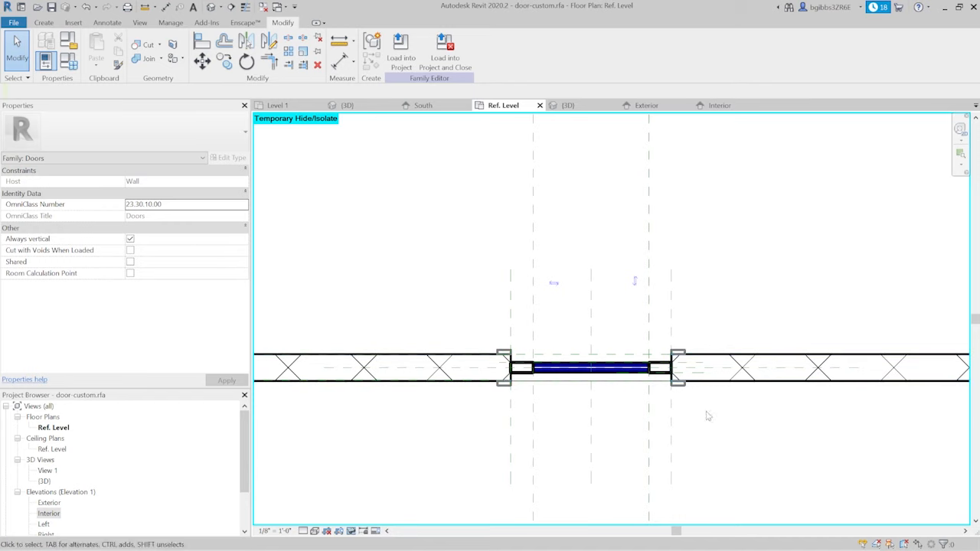
{"action": "scroll", "coordinate": [564, 368], "scroll_direction": "up", "scroll_amount": 2}
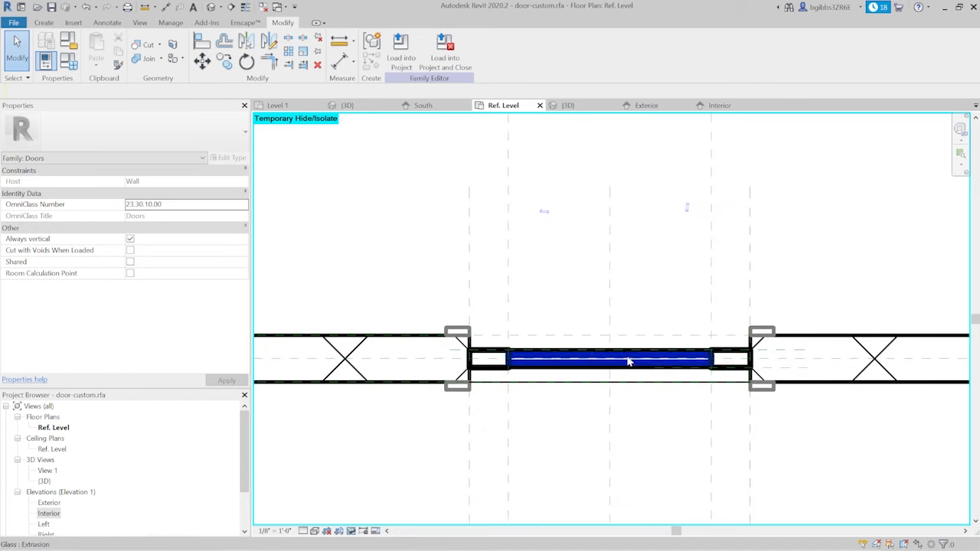
{"action": "middle_click_drag", "start_coordinate": [629, 362], "coordinate": [608, 308]}
{"action": "scroll", "coordinate": [636, 319], "scroll_direction": "up", "scroll_amount": 1}
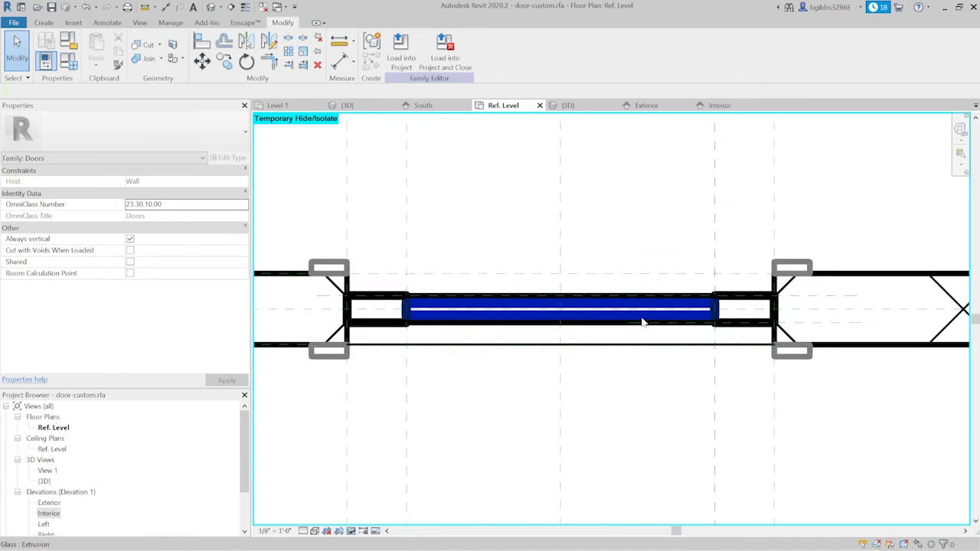
- Turn off the Plan/RCP and When cut in Plan/RCP display options for the glass extrusion
{"action": "left_click", "coordinate": [694, 308]}
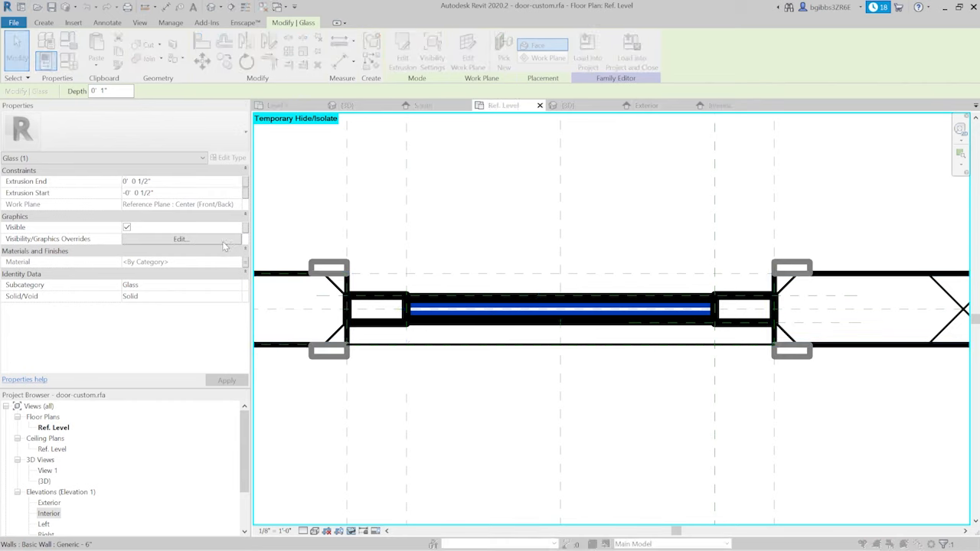
{"action": "left_click", "coordinate": [223, 242]}
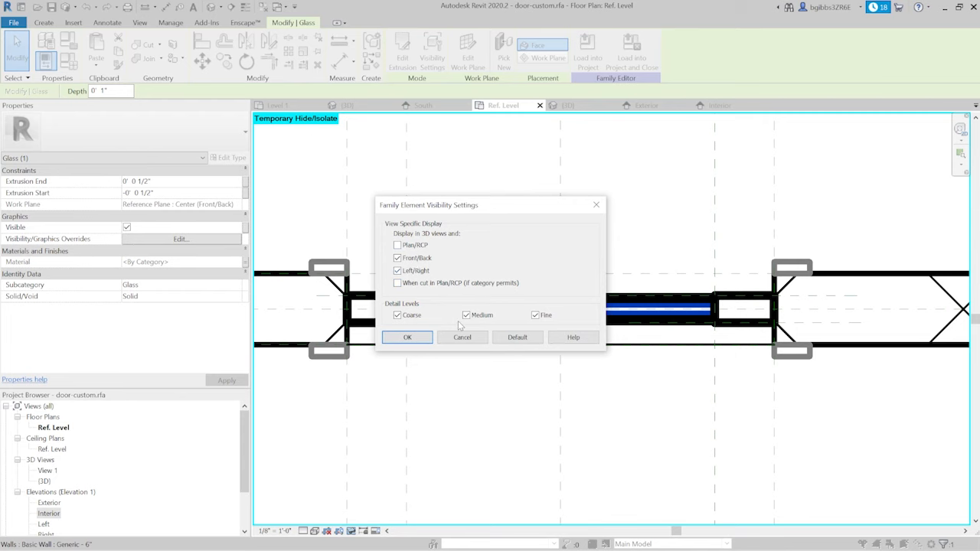
{"action": "left_click", "coordinate": [407, 336]}
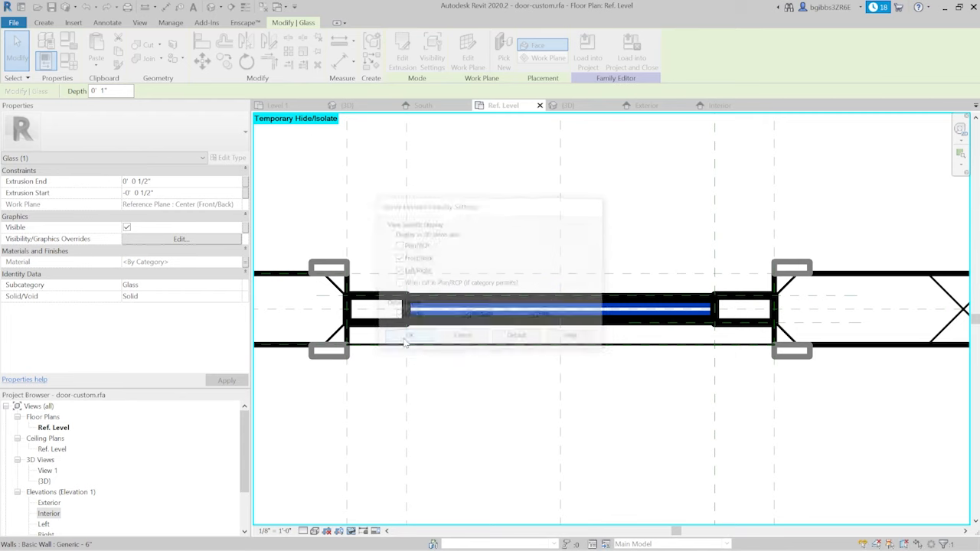
- Check the main door panel's visibility settings and leave them without making changes
{"action": "scroll", "coordinate": [737, 305], "scroll_direction": "up", "scroll_amount": 2}
{"action": "left_click", "coordinate": [731, 302]}
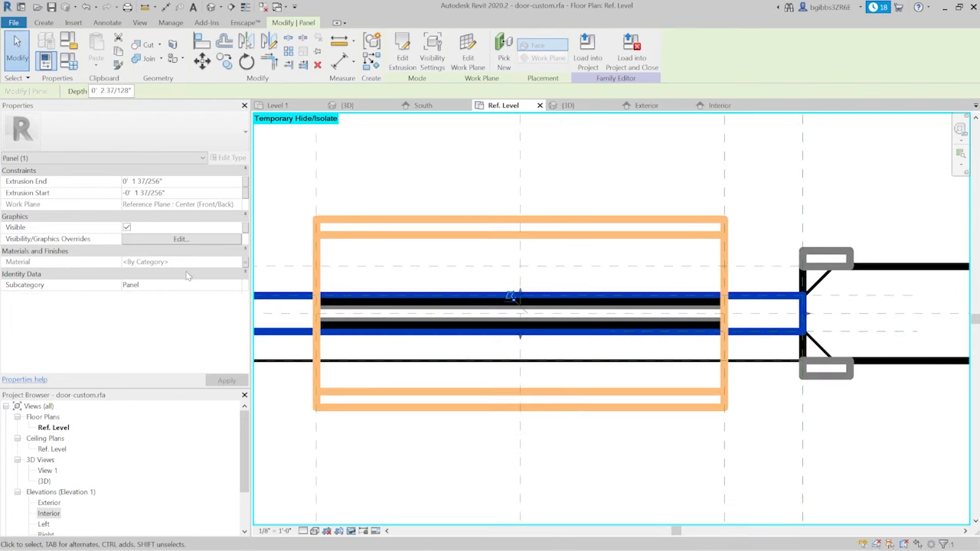
{"action": "left_click", "coordinate": [236, 240]}
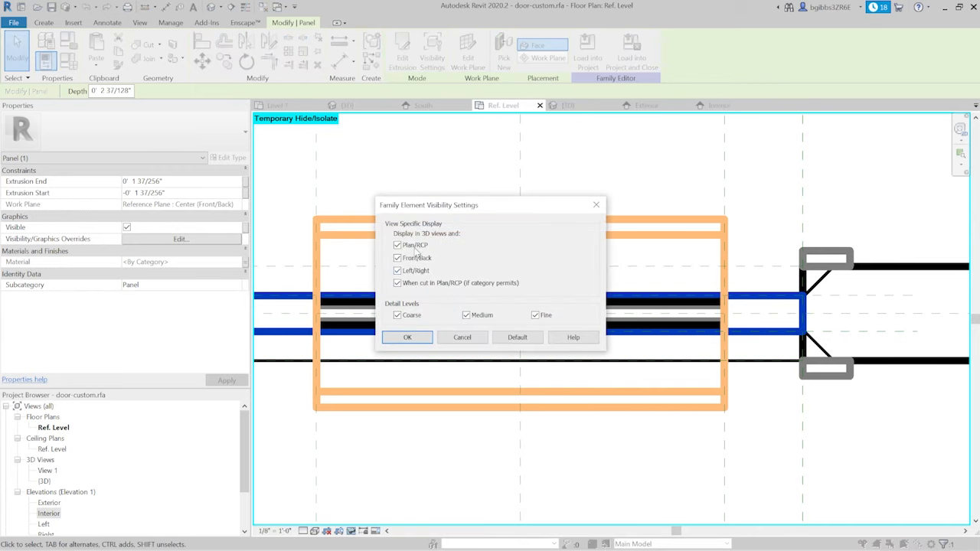
{"action": "left_click", "coordinate": [471, 337]}
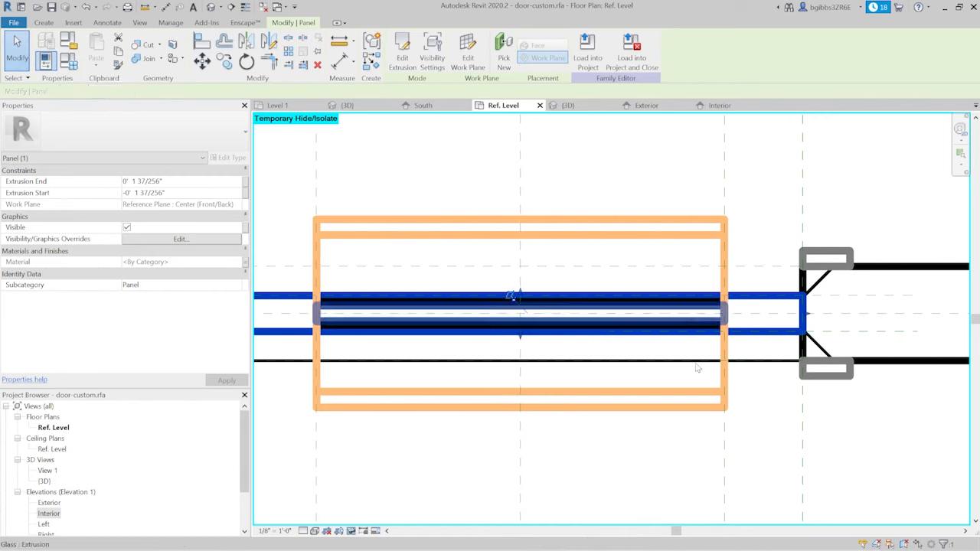
- Turn off the Plan/RCP and When cut in Plan/RCP display options for the lower wood panel extrusion
{"action": "left_click", "coordinate": [794, 459]}
{"action": "scroll", "coordinate": [467, 341], "scroll_direction": "up", "scroll_amount": 2}
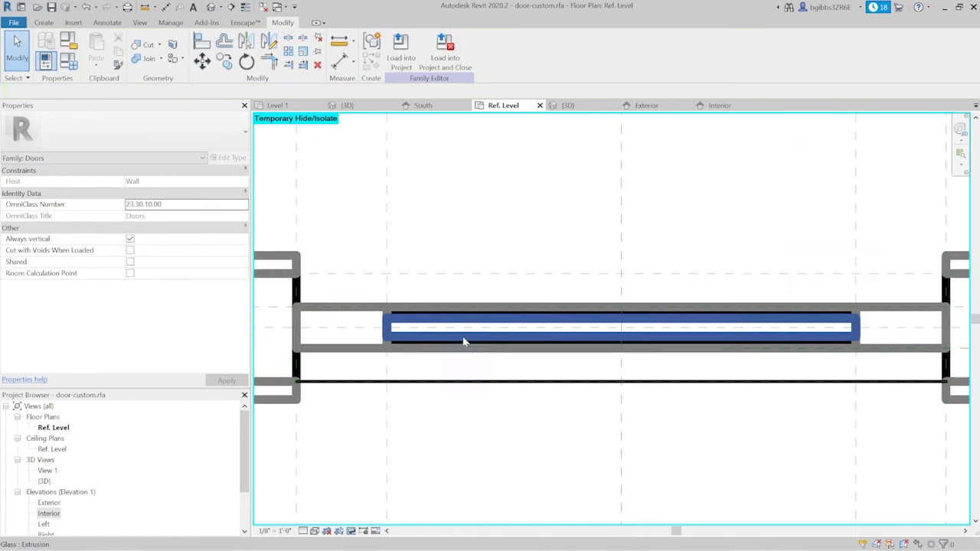
{"action": "left_click", "coordinate": [416, 317]}
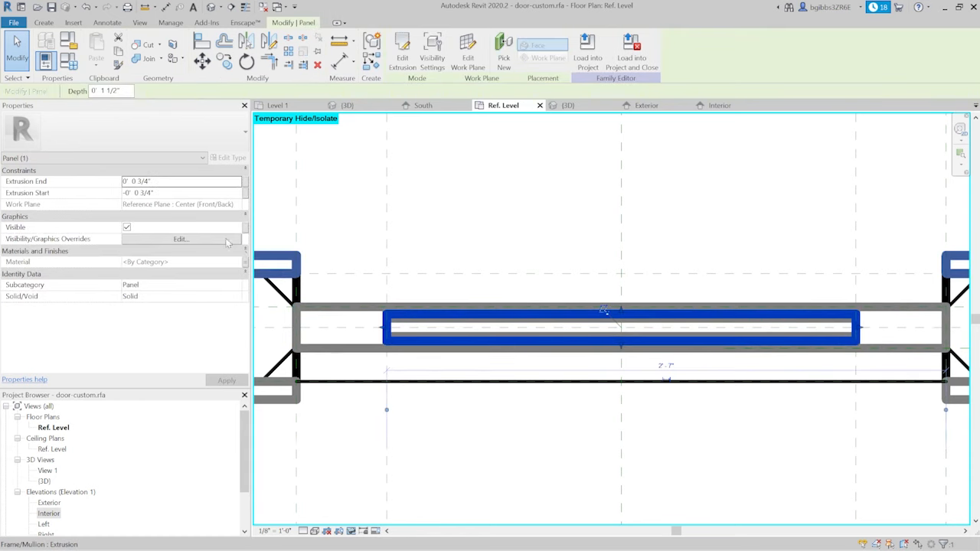
{"action": "left_click", "coordinate": [181, 240]}
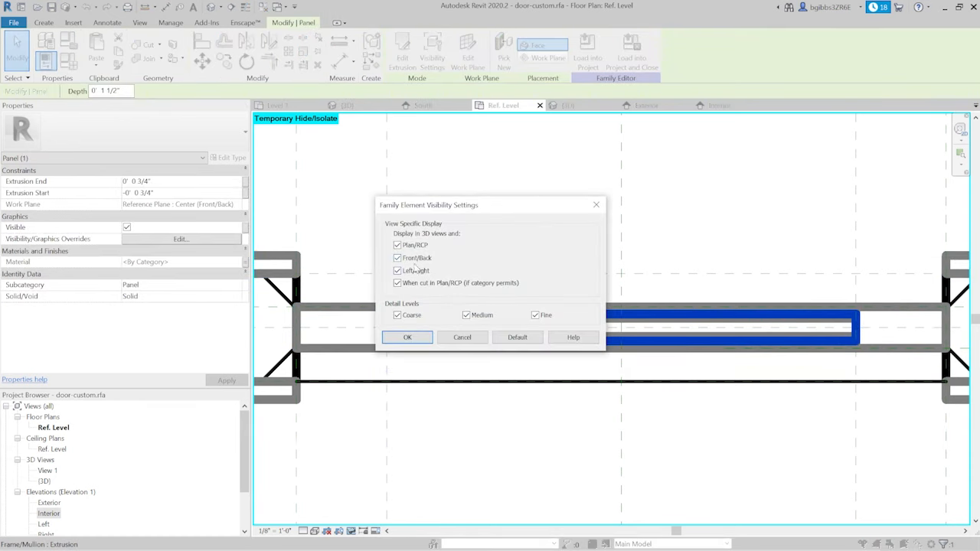
{"action": "left_click", "coordinate": [407, 336]}
{"action": "left_click", "coordinate": [514, 454]}
- Review the door's plan display in Ref. Level, and inspect the complete door in the 3D view
{"action": "scroll", "coordinate": [520, 434], "scroll_direction": "down", "scroll_amount": 1}
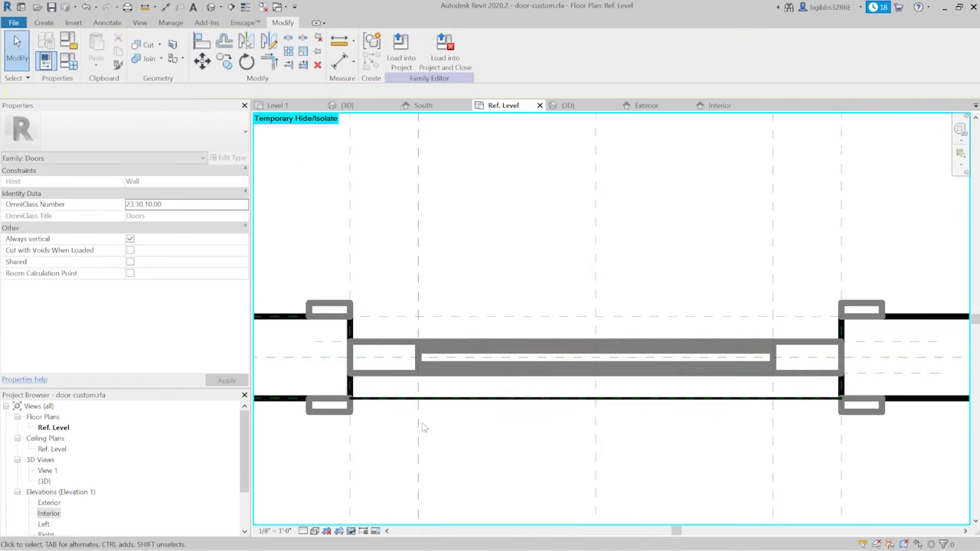
{"action": "scroll", "coordinate": [540, 369], "scroll_direction": "down", "scroll_amount": 1}
{"action": "middle_click_drag", "start_coordinate": [610, 431], "coordinate": [587, 417]}
{"action": "left_click", "coordinate": [567, 105]}
{"action": "middle_click_drag", "start_coordinate": [561, 321], "coordinate": [594, 406], "text": "shift"}
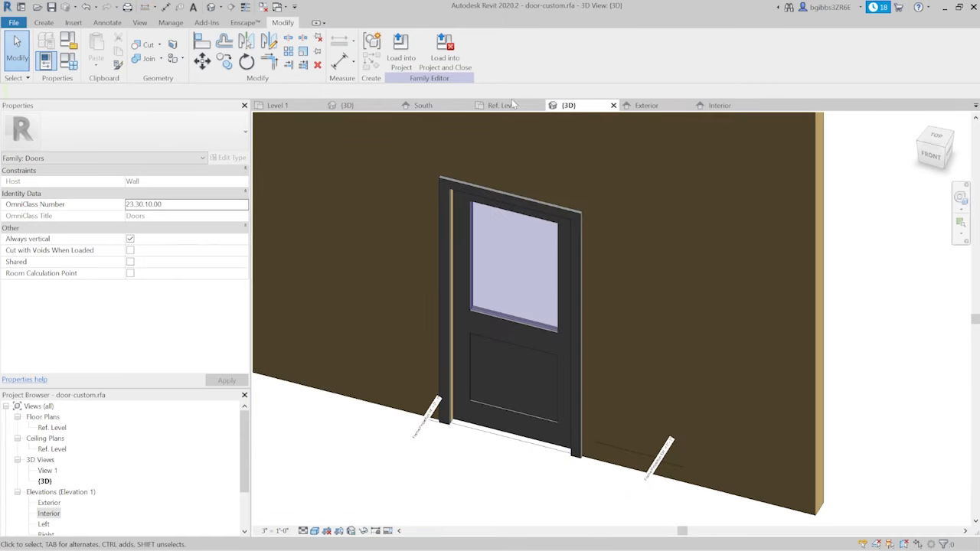
- Load the Door Swing-Single.rfa family from the course-content folder into the door family
{"action": "left_click", "coordinate": [503, 104]}
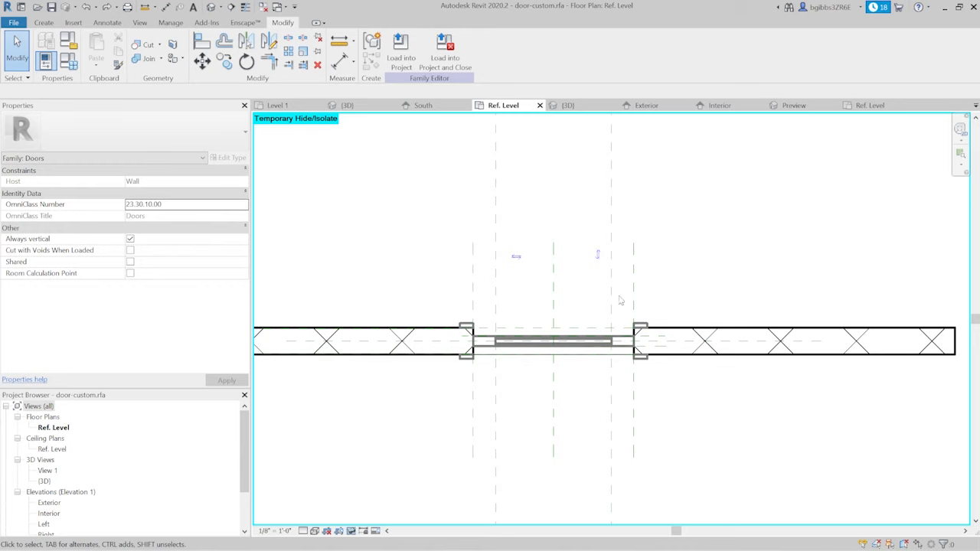
{"action": "left_click", "coordinate": [74, 23]}
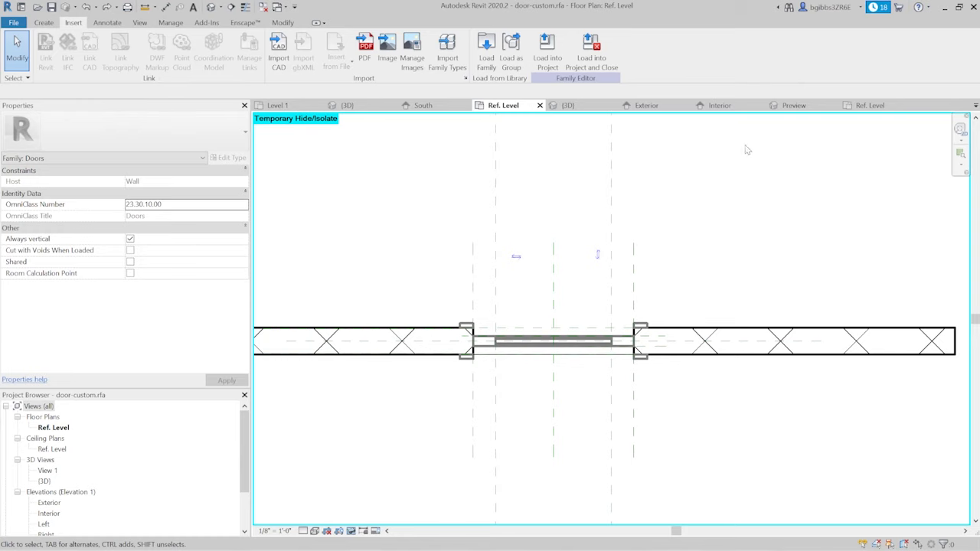
{"action": "left_click", "coordinate": [486, 52]}
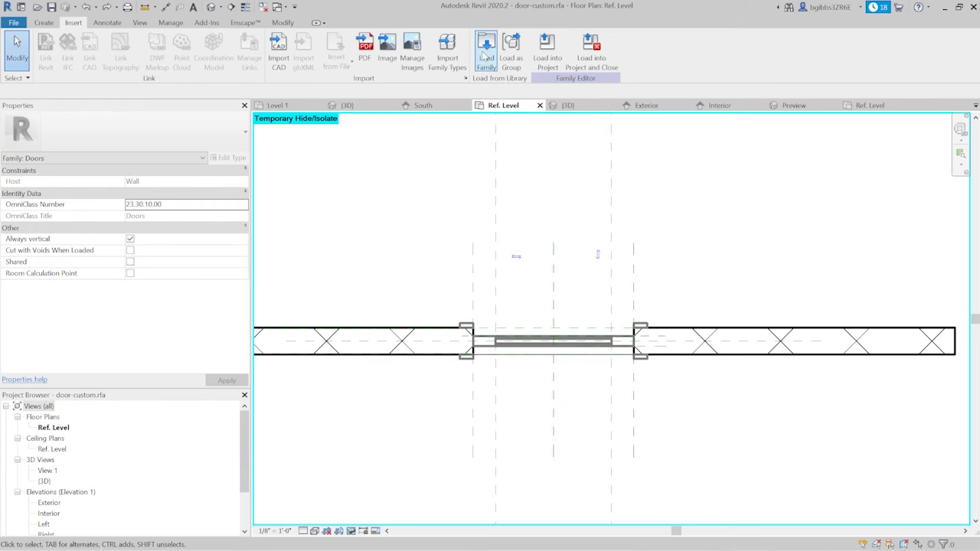
{"action": "left_click", "coordinate": [390, 192]}
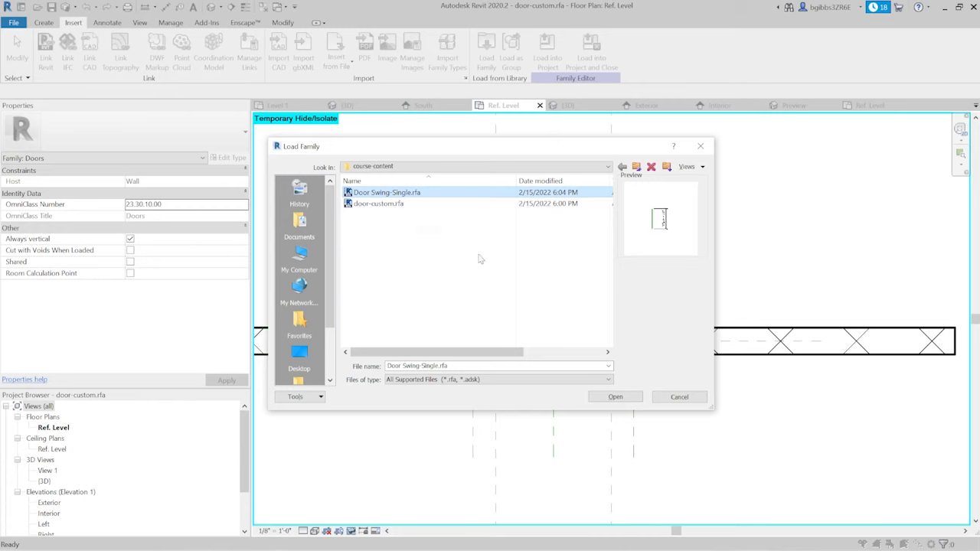
{"action": "left_click", "coordinate": [614, 397]}
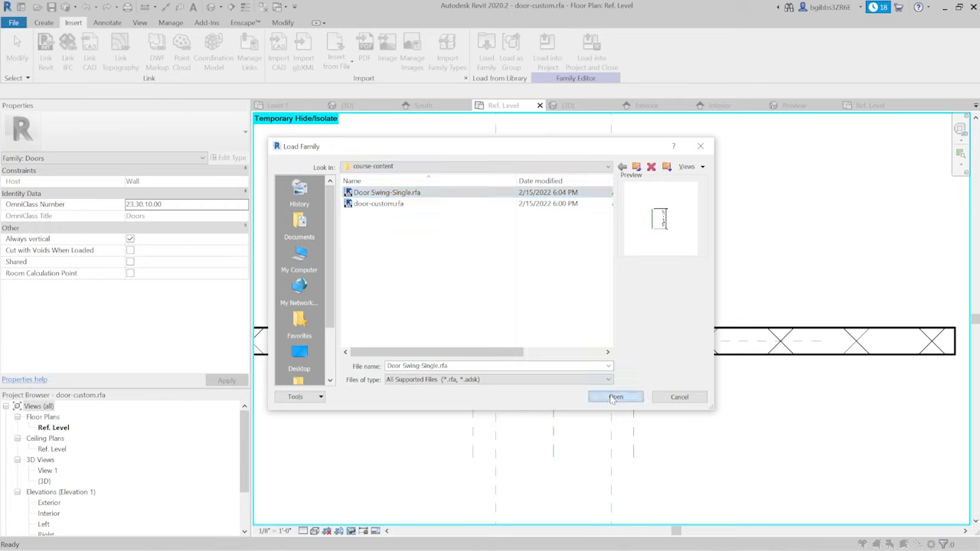
{"action": "scroll", "coordinate": [548, 380], "scroll_direction": "down", "scroll_amount": 2}
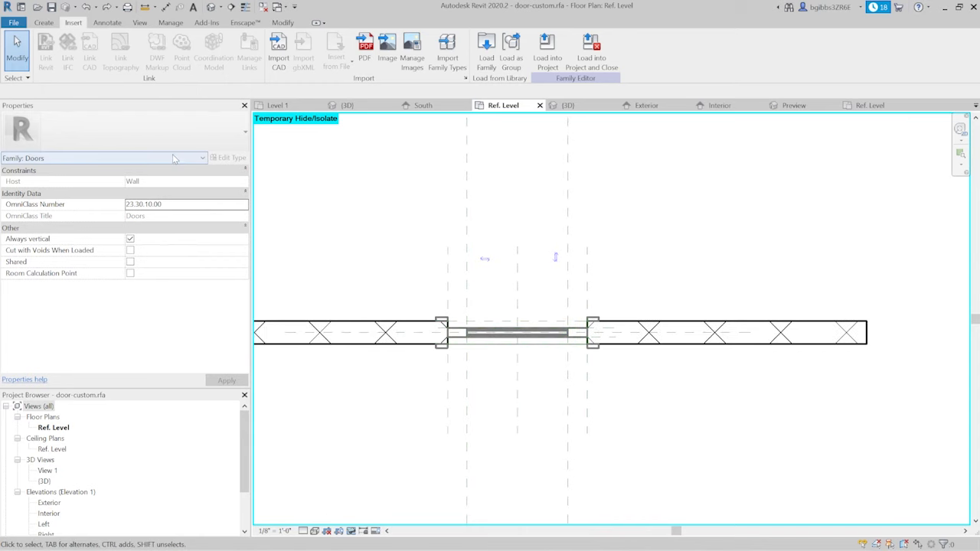
- Place one Door Swing-Single component in the Ref. Level plan, rotated to open away from the wall, in line with the opening's hinge-side edge
{"action": "left_click", "coordinate": [44, 23]}
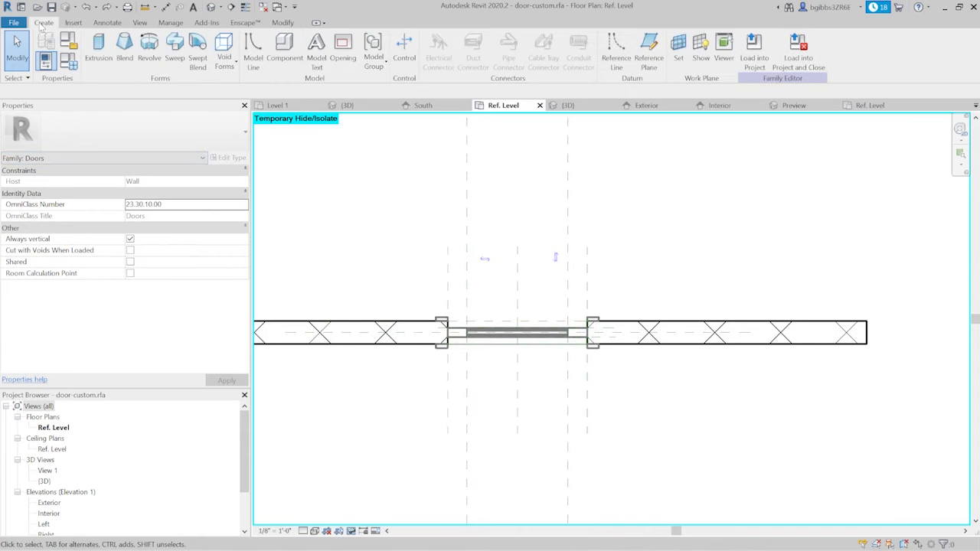
{"action": "left_click", "coordinate": [284, 65]}
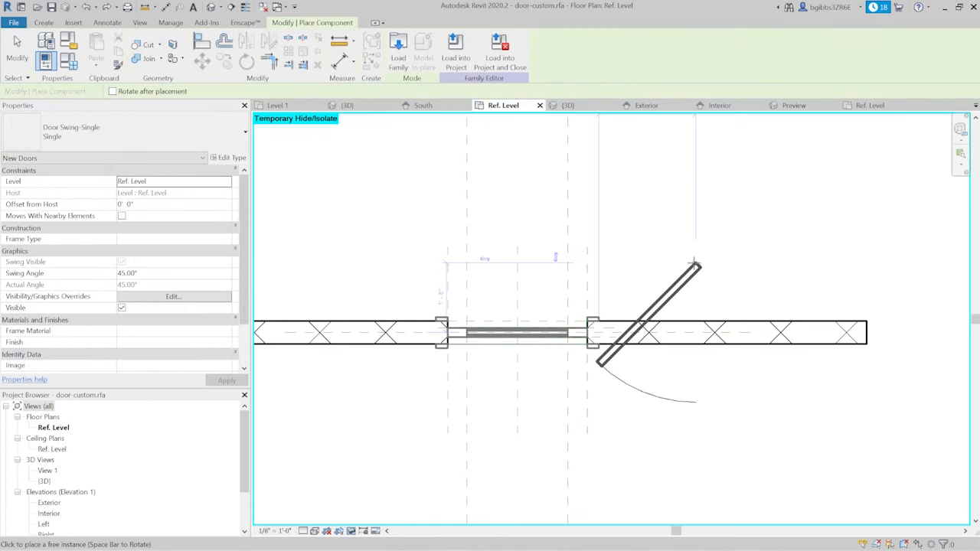
{"action": "key", "text": "space"}
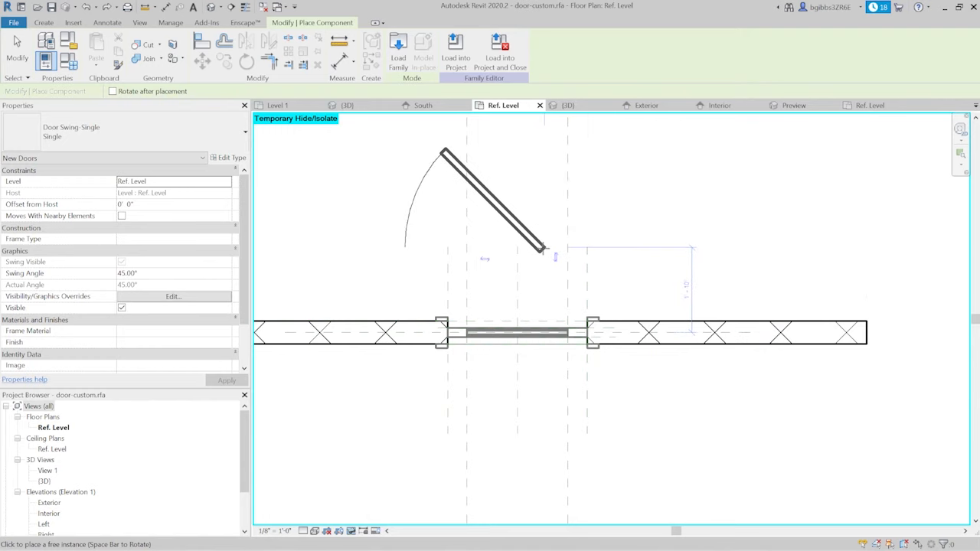
{"action": "left_click", "coordinate": [586, 255]}
{"action": "key", "text": "Escape"}
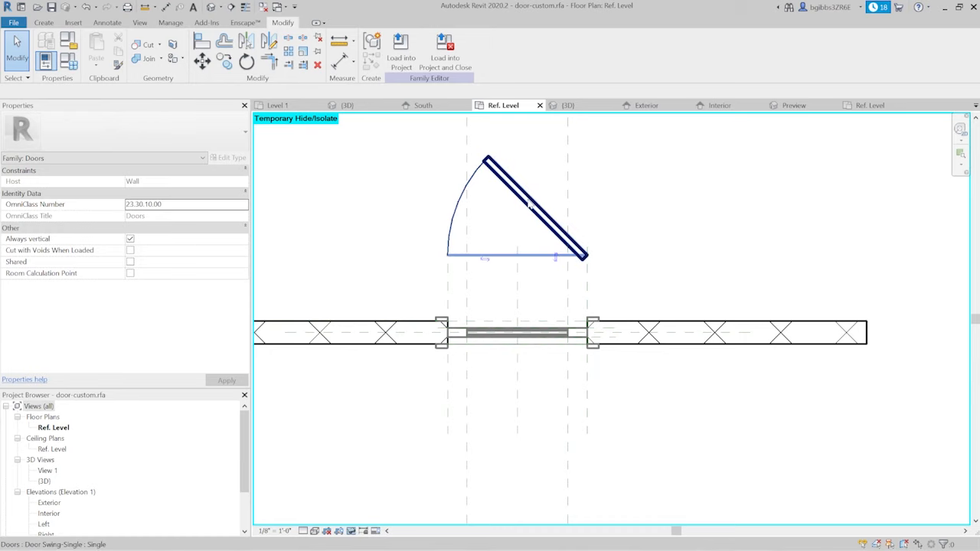
- Align and lock the door swing to the wall's centerline and to the reference plane at the opening's latch-side edge
{"action": "scroll", "coordinate": [511, 252], "scroll_direction": "up", "scroll_amount": 1}
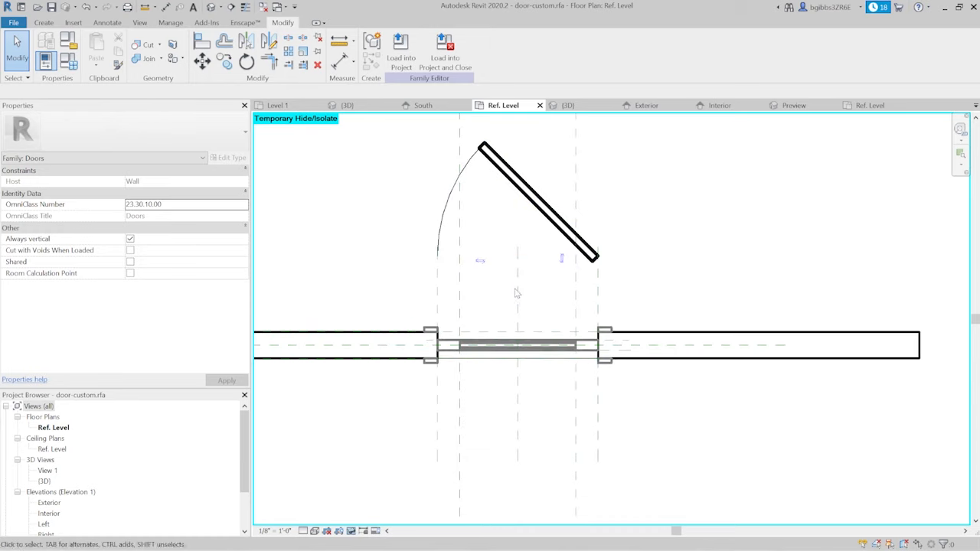
{"action": "key", "text": "a"}
{"action": "key", "text": "l"}
{"action": "left_click", "coordinate": [626, 352]}
{"action": "left_click", "coordinate": [592, 259]}
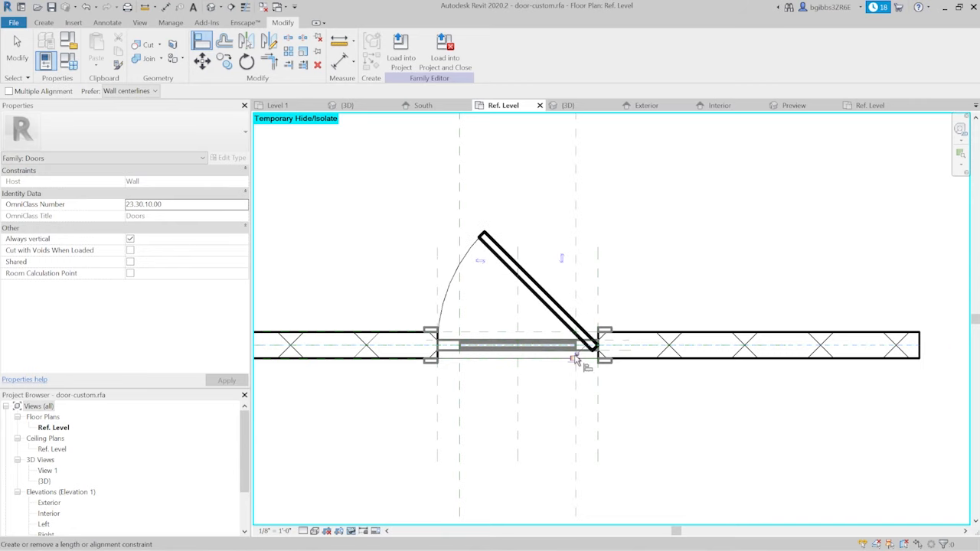
{"action": "scroll", "coordinate": [438, 321], "scroll_direction": "up", "scroll_amount": 1}
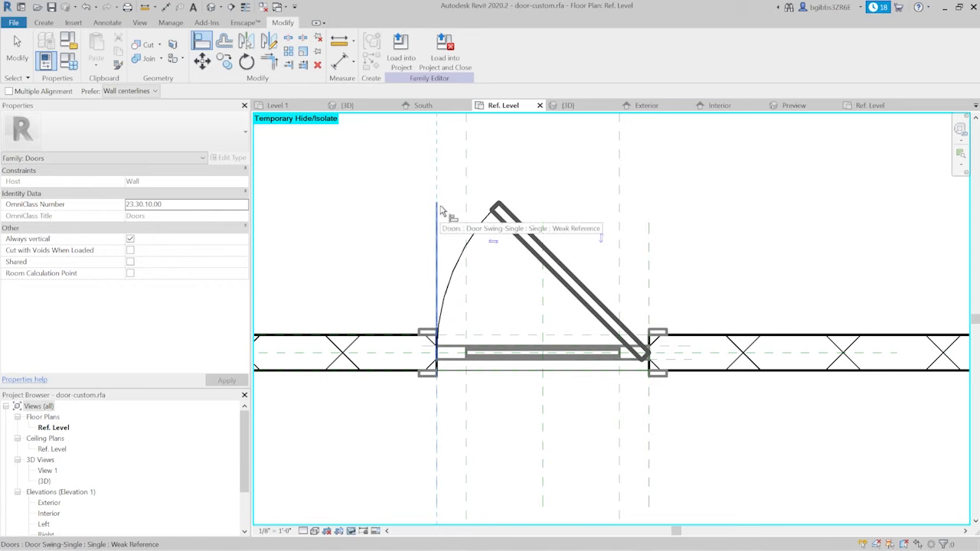
{"action": "left_click", "coordinate": [440, 264]}
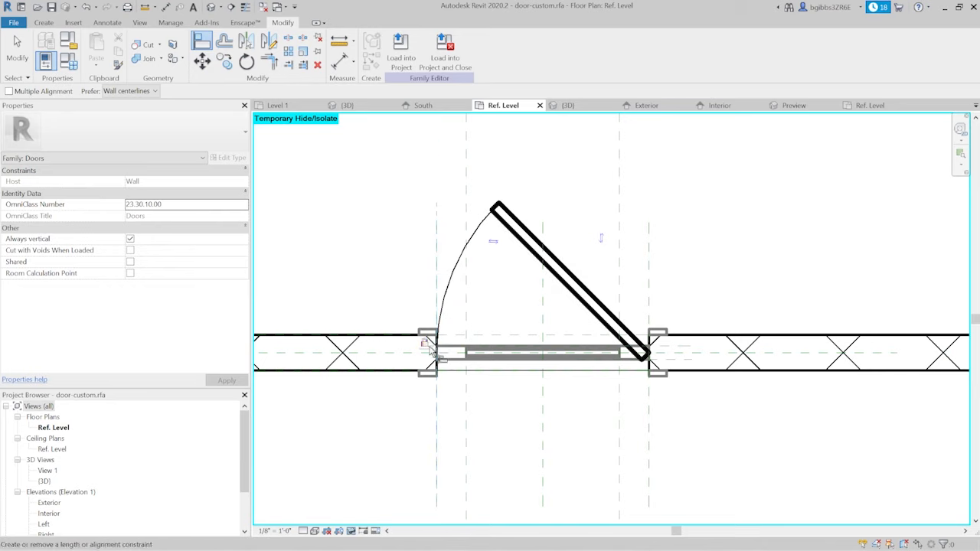
{"action": "scroll", "coordinate": [519, 358], "scroll_direction": "down", "scroll_amount": 2}
- Associate the door swing's Width type parameter with the door family's Width parameter
{"action": "left_click", "coordinate": [545, 322]}
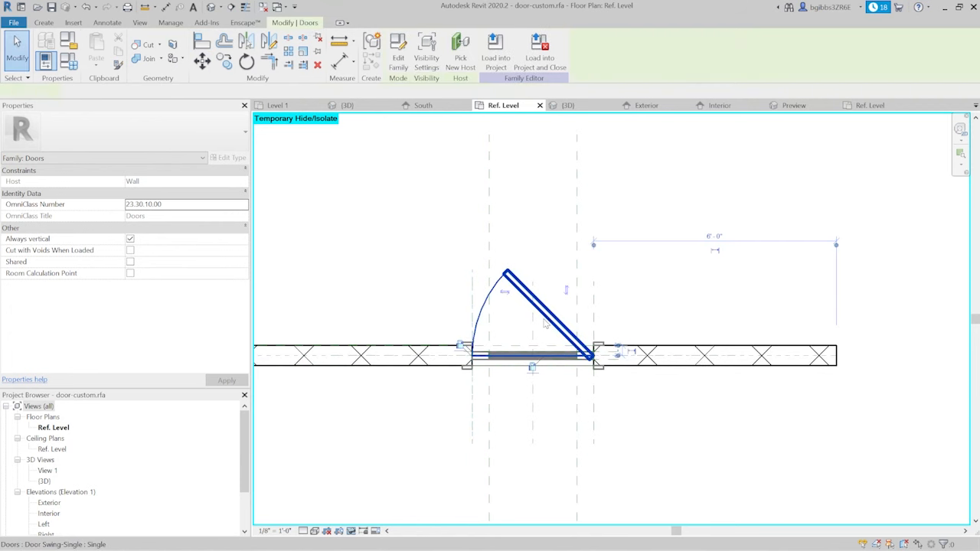
{"action": "scroll", "coordinate": [545, 322], "scroll_direction": "up", "scroll_amount": 3}
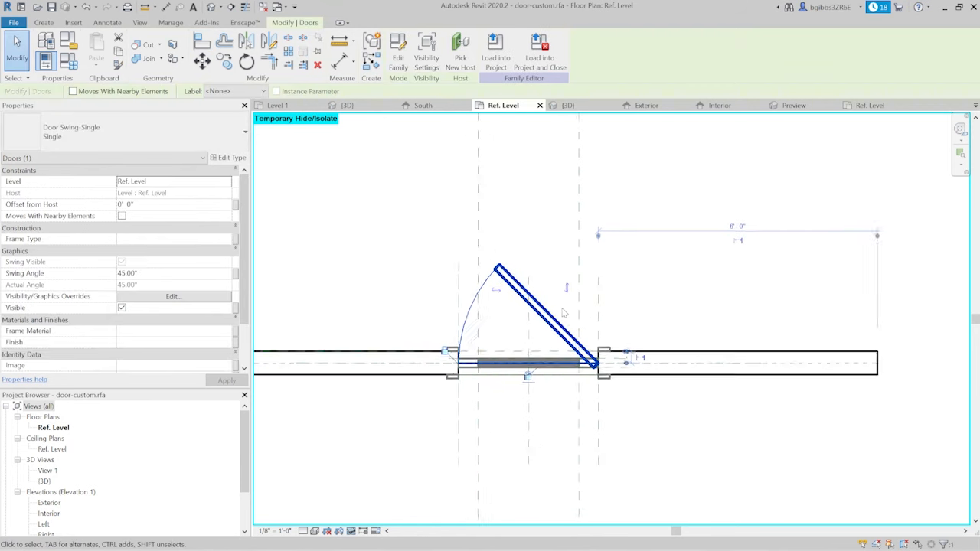
{"action": "left_click", "coordinate": [230, 158]}
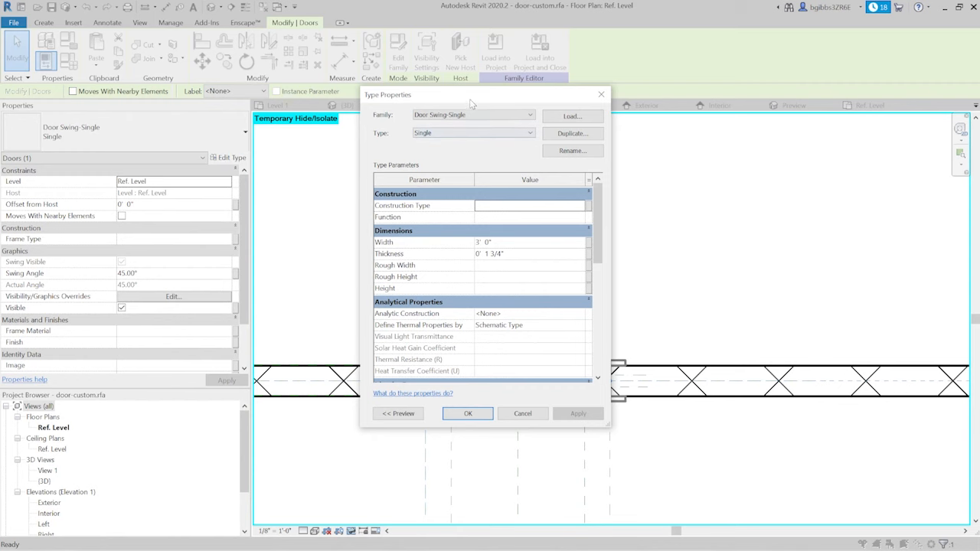
{"action": "left_click_drag", "start_coordinate": [471, 95], "coordinate": [706, 108]}
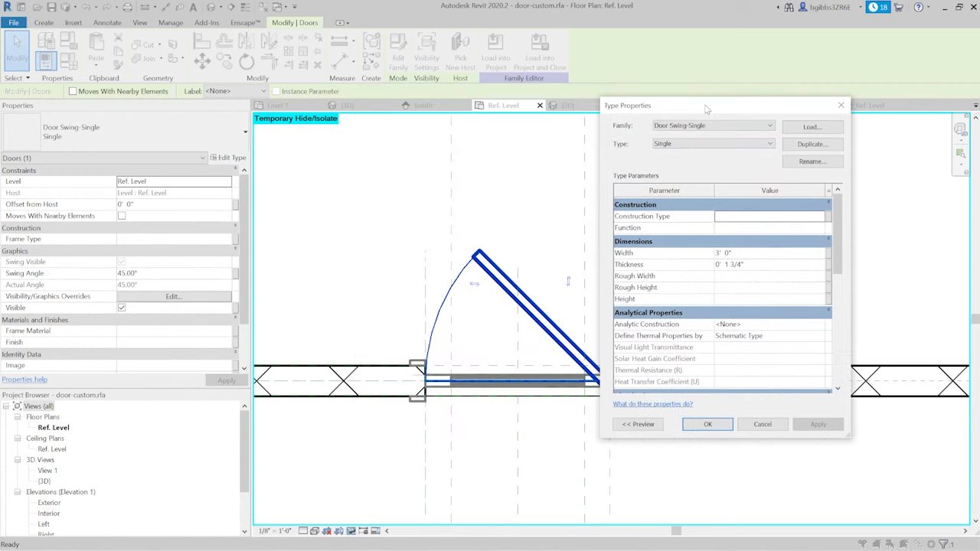
{"action": "left_click", "coordinate": [828, 255]}
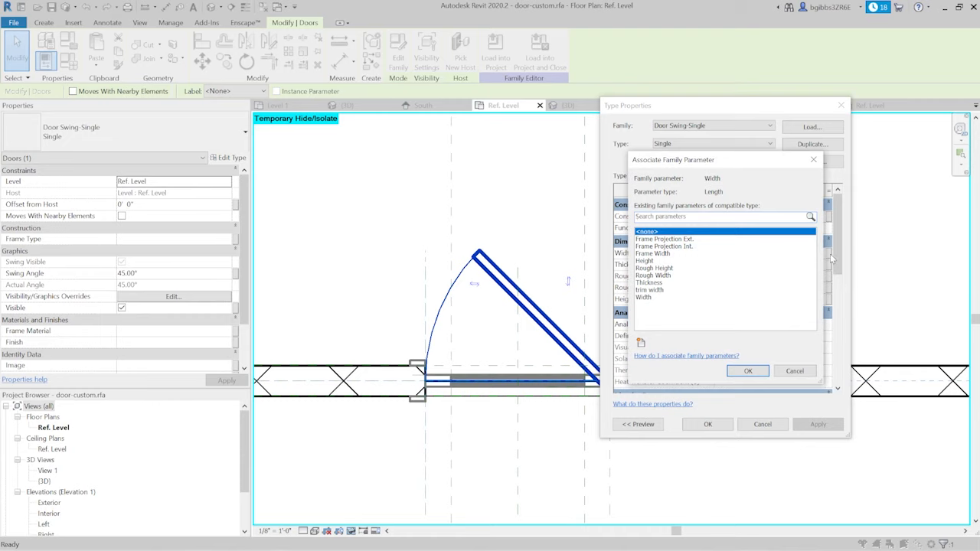
{"action": "left_click", "coordinate": [655, 298]}
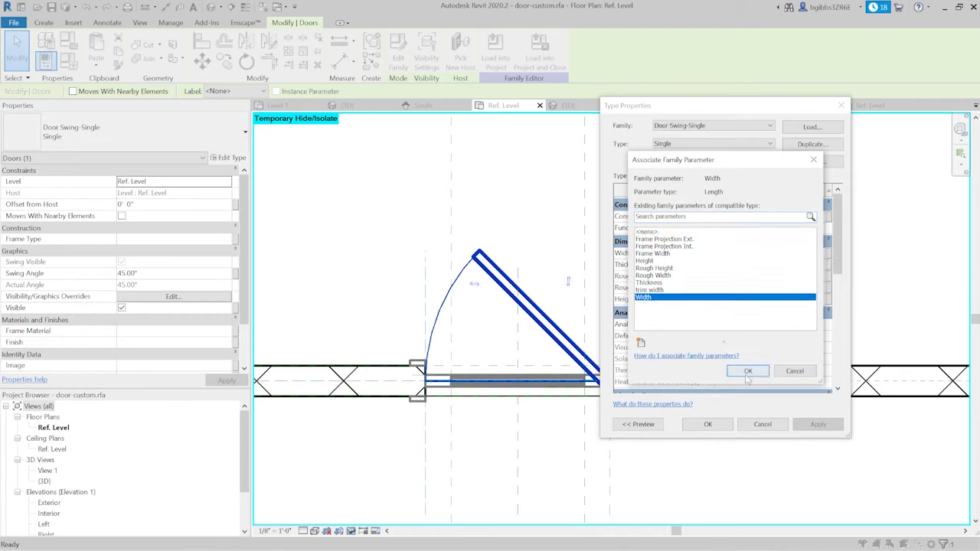
{"action": "left_click", "coordinate": [747, 371]}
{"action": "left_click", "coordinate": [707, 424]}
- Set the door's labeled Width dimension to 4' in the Exterior elevation
{"action": "scroll", "coordinate": [524, 227], "scroll_direction": "down", "scroll_amount": 2}
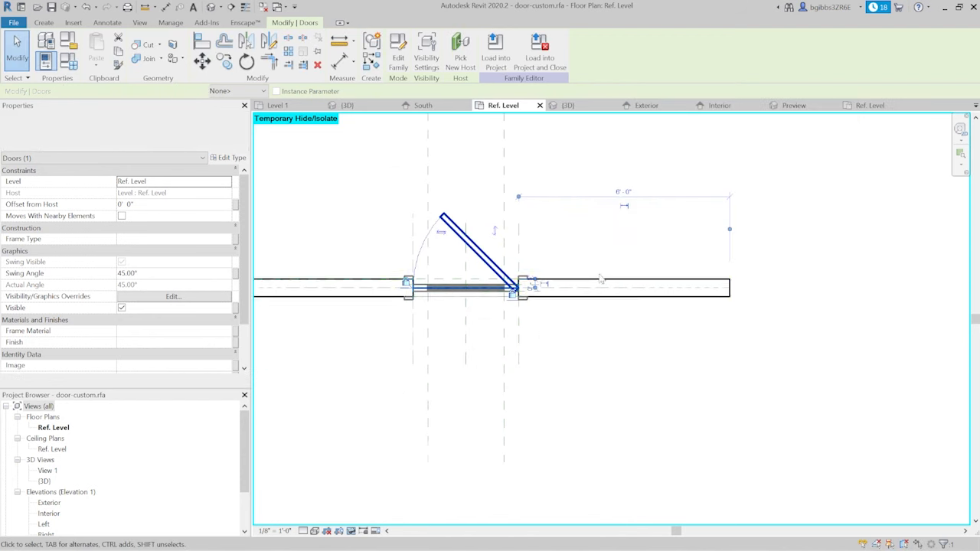
{"action": "scroll", "coordinate": [524, 227], "scroll_direction": "up", "scroll_amount": 3}
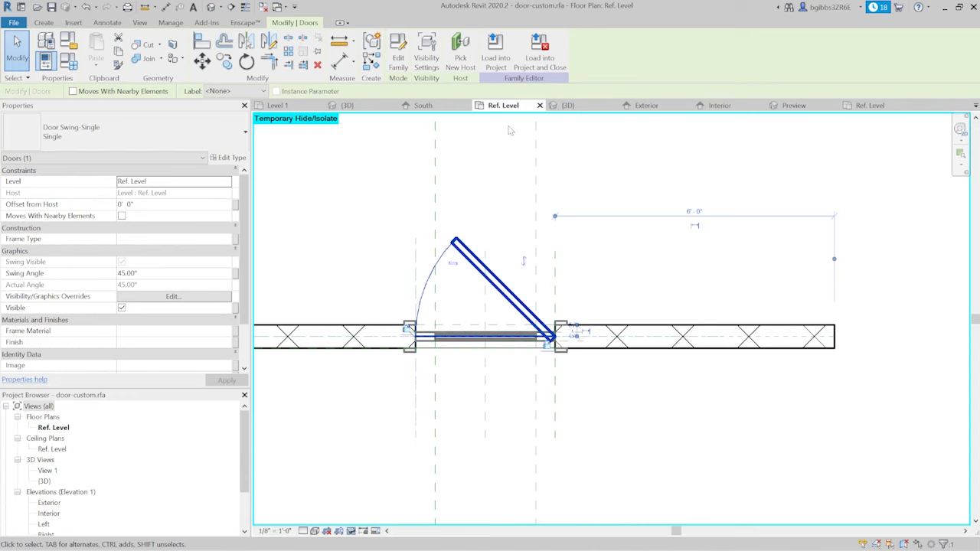
{"action": "left_click", "coordinate": [647, 106]}
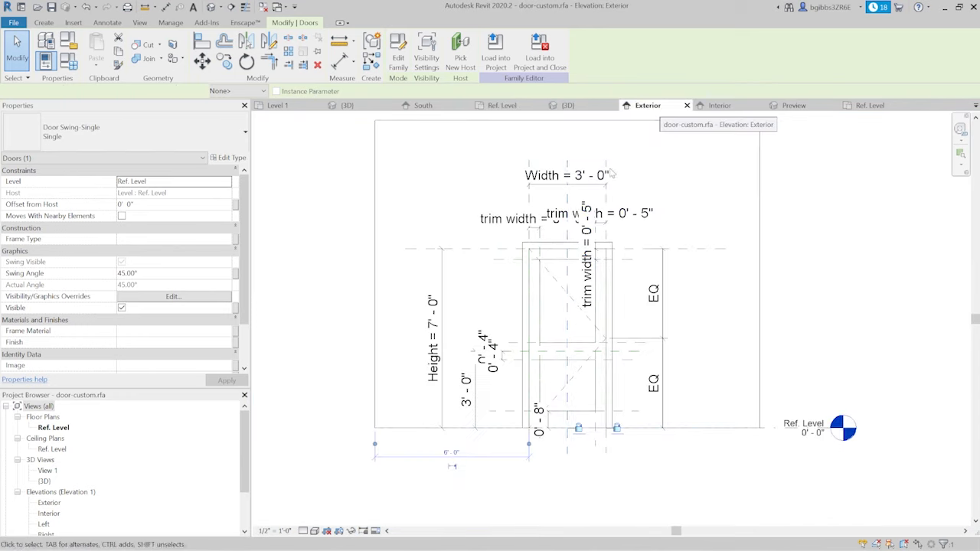
{"action": "left_click", "coordinate": [580, 203]}
{"action": "left_click", "coordinate": [580, 203]}
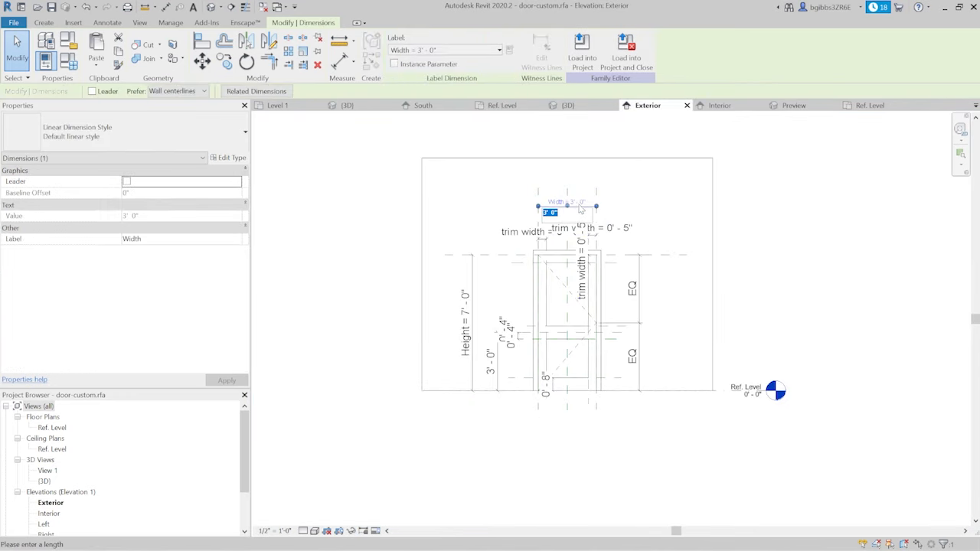
{"action": "type", "text": "4"}
{"action": "key", "text": "Return"}
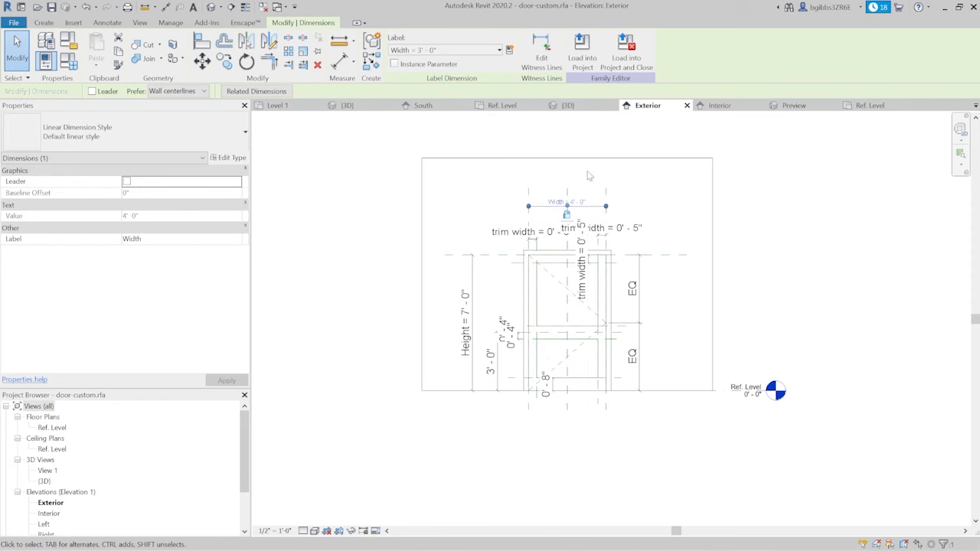
- Check in the Ref. Level plan how the door swing fits the resized opening
{"action": "left_click", "coordinate": [502, 105]}
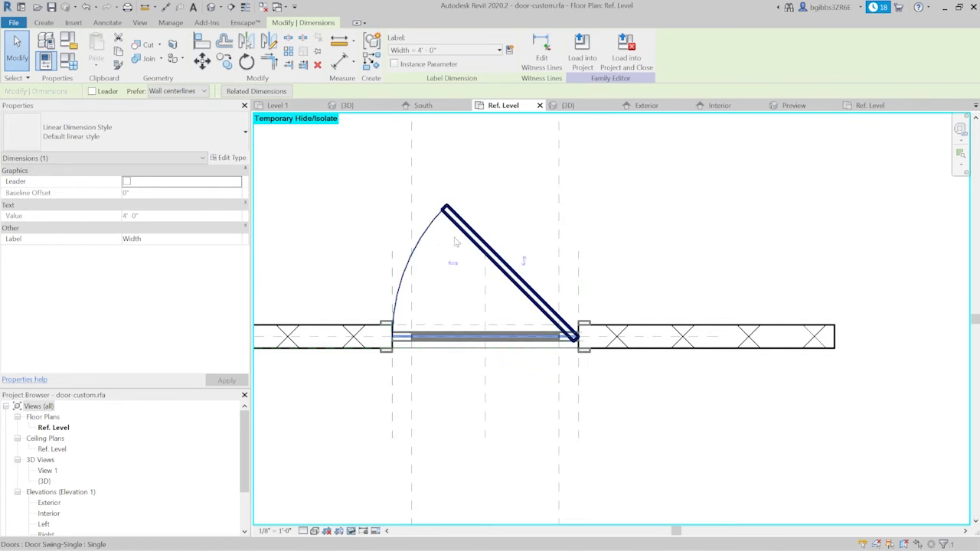
{"action": "middle_click_drag", "start_coordinate": [525, 323], "coordinate": [591, 330]}
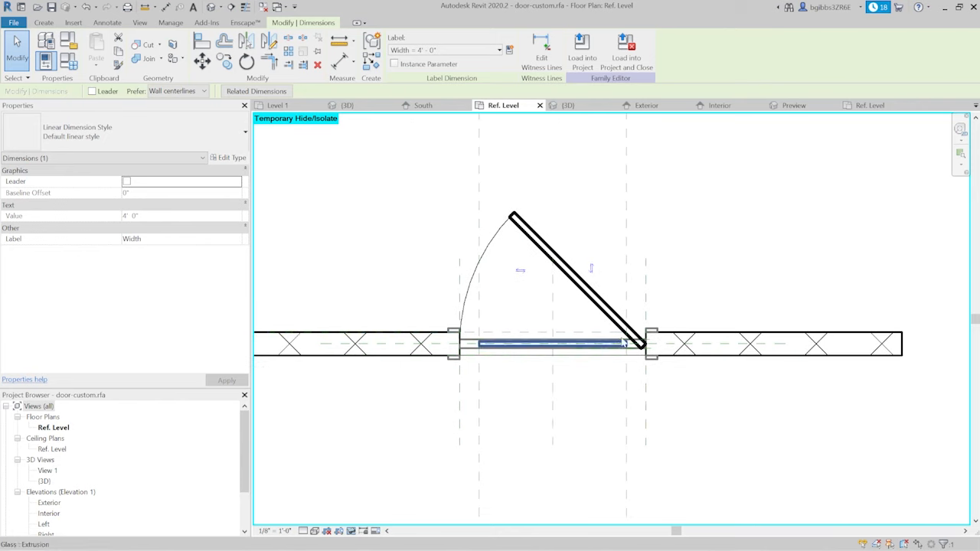
{"action": "middle_click_drag", "start_coordinate": [634, 268], "coordinate": [671, 217]}
{"action": "left_click", "coordinate": [568, 105]}
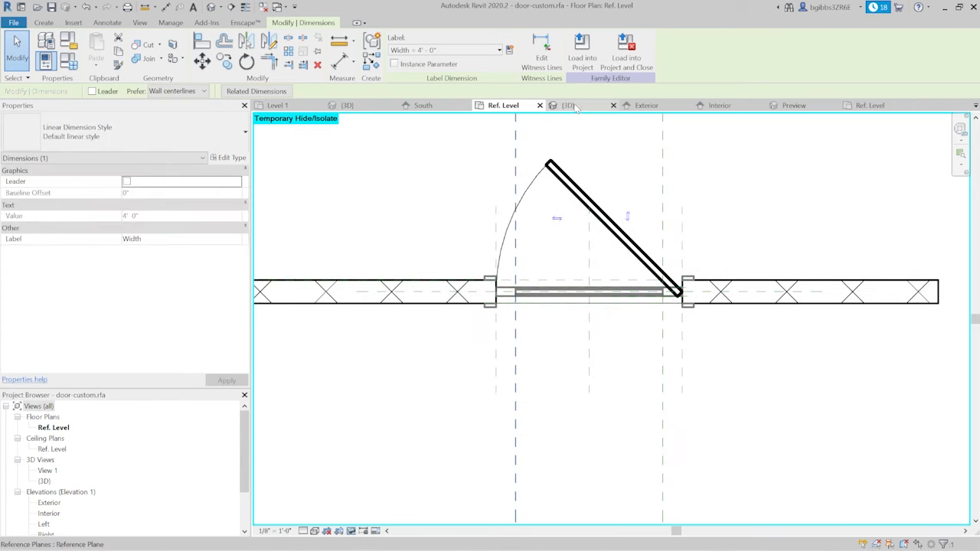
{"action": "left_click", "coordinate": [505, 106]}
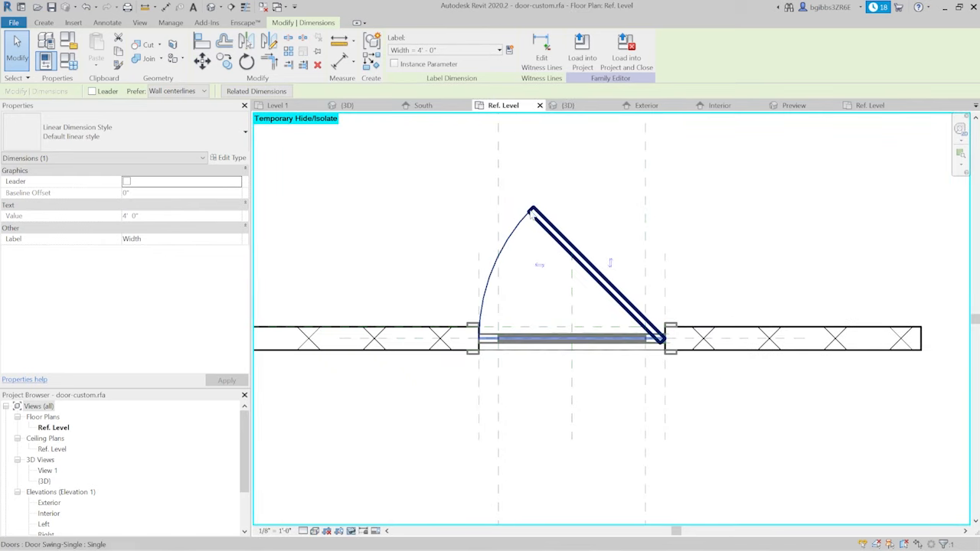
{"action": "scroll", "coordinate": [562, 451], "scroll_direction": "down", "scroll_amount": 3}
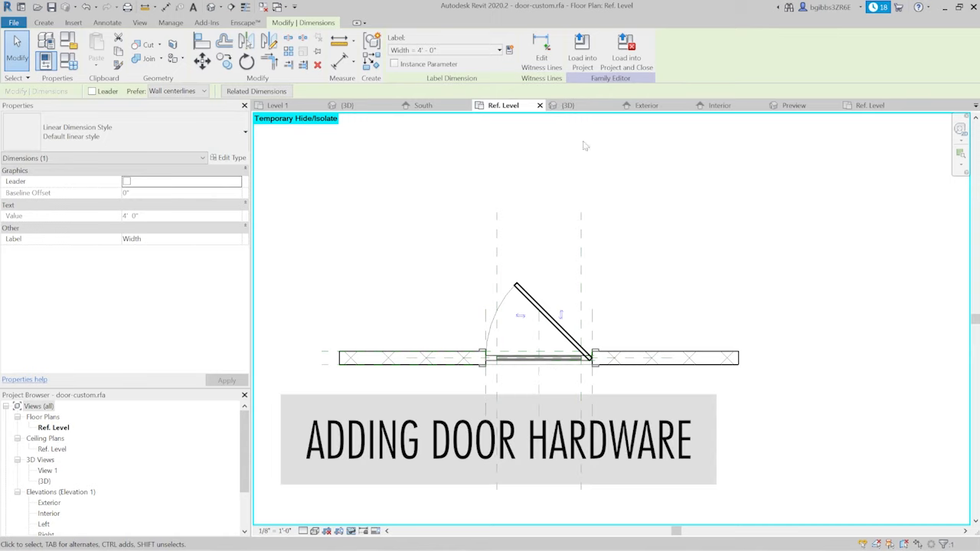
- Examine the door panel, glass and frame in the 3D view from several angles in preparation for adding hardware
{"action": "left_click", "coordinate": [568, 105]}
{"action": "middle_click_drag", "start_coordinate": [564, 296], "coordinate": [656, 407], "text": "shift"}
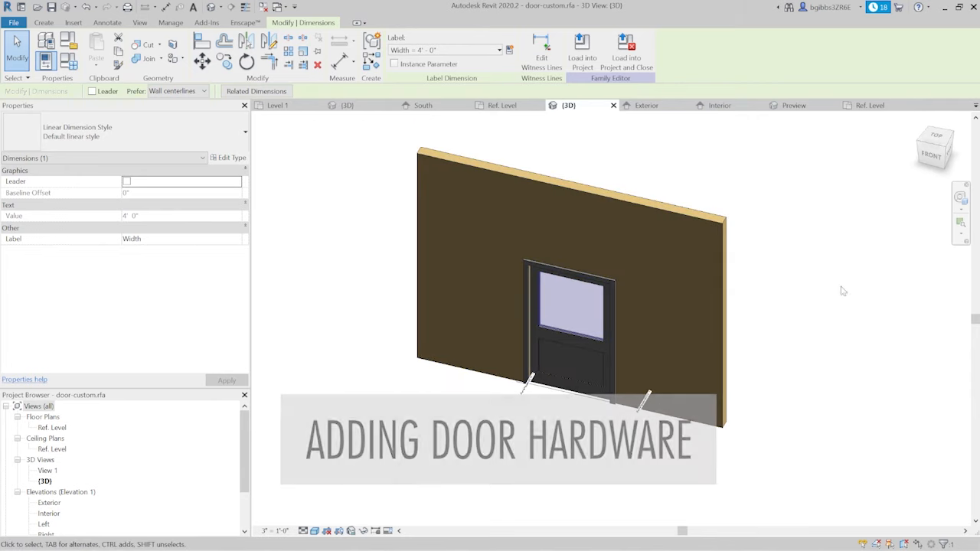
{"action": "scroll", "coordinate": [816, 268], "scroll_direction": "up", "scroll_amount": 2}
{"action": "middle_click_drag", "start_coordinate": [706, 295], "coordinate": [709, 238], "text": "shift"}
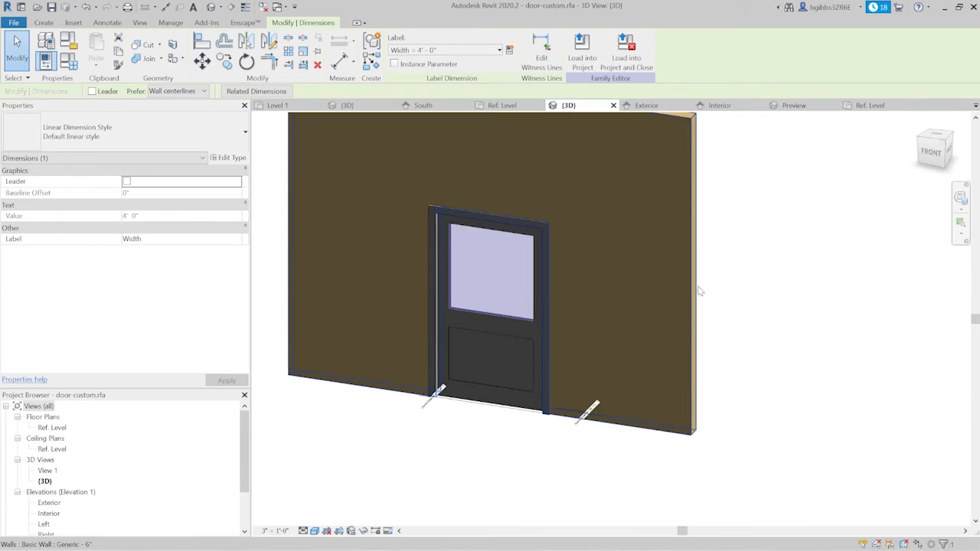
{"action": "middle_click_drag", "start_coordinate": [533, 306], "coordinate": [496, 369]}
{"action": "scroll", "coordinate": [418, 392], "scroll_direction": "up", "scroll_amount": 1}
{"action": "scroll", "coordinate": [400, 390], "scroll_direction": "up", "scroll_amount": 2}
{"action": "scroll", "coordinate": [393, 376], "scroll_direction": "down", "scroll_amount": 3}
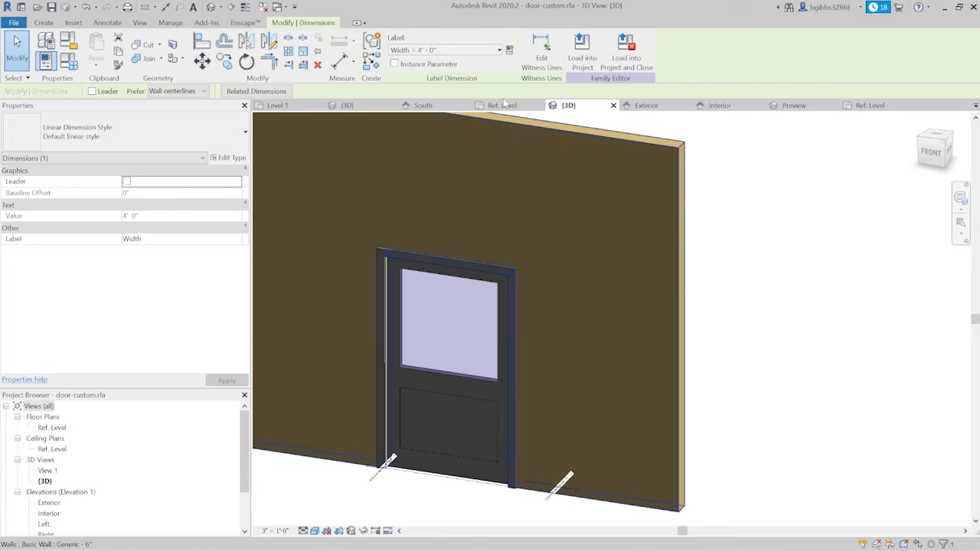
{"action": "scroll", "coordinate": [554, 297], "scroll_direction": "down", "scroll_amount": 2}
{"action": "middle_click_drag", "start_coordinate": [571, 370], "coordinate": [550, 384], "text": "shift"}
{"action": "scroll", "coordinate": [508, 330], "scroll_direction": "up", "scroll_amount": 1}
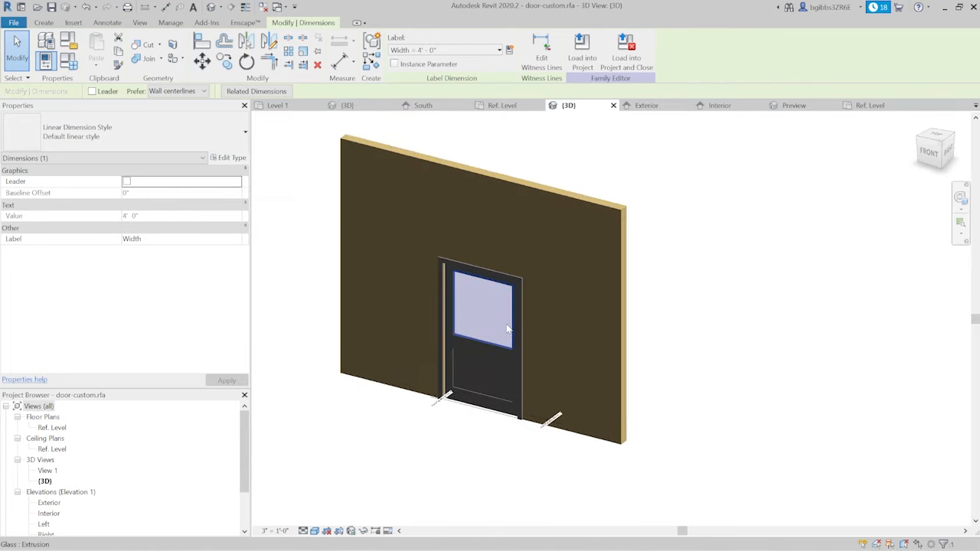
{"action": "middle_click_drag", "start_coordinate": [503, 313], "coordinate": [542, 354]}
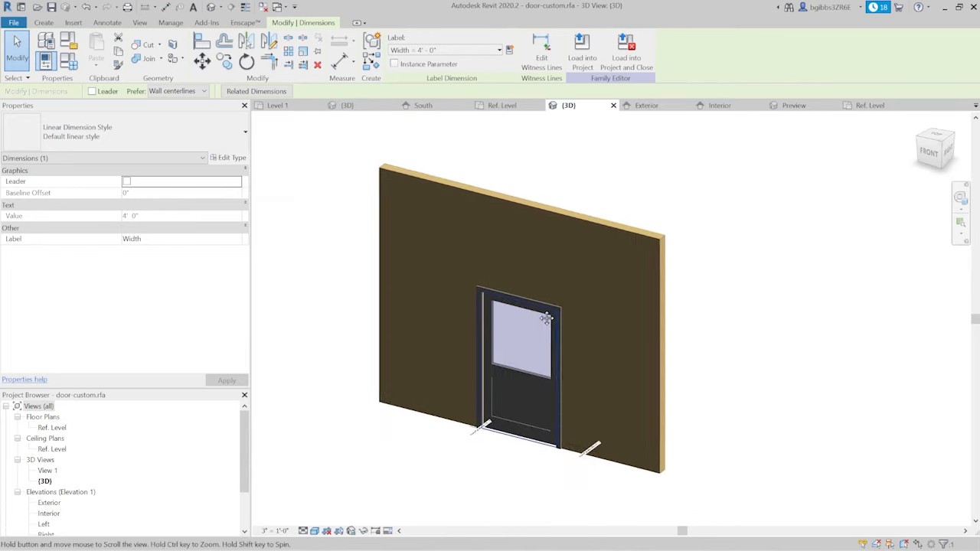
{"action": "scroll", "coordinate": [563, 410], "scroll_direction": "up", "scroll_amount": 1}
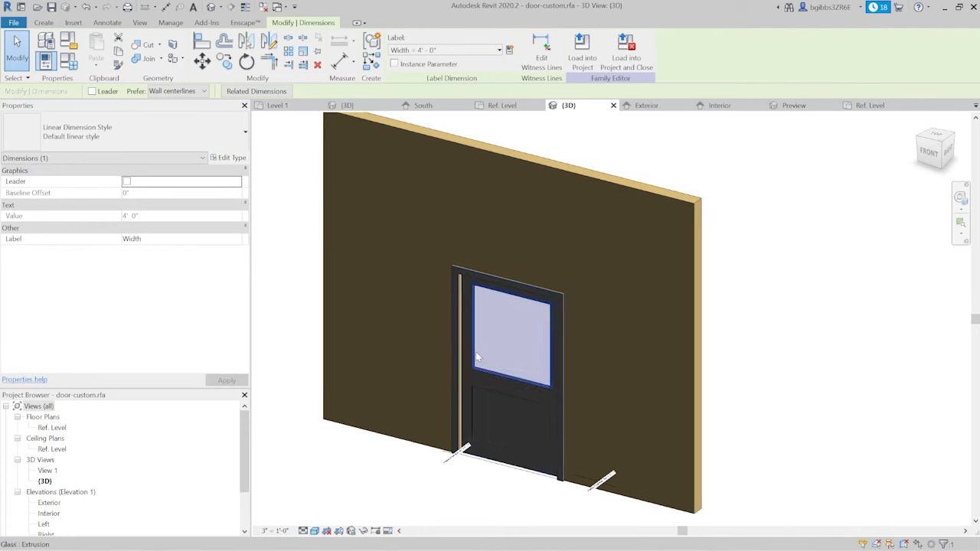
- Start loading a family and browse the US Imperial library to the Hardware folder within Doors
{"action": "scroll", "coordinate": [505, 291], "scroll_direction": "down", "scroll_amount": 1}
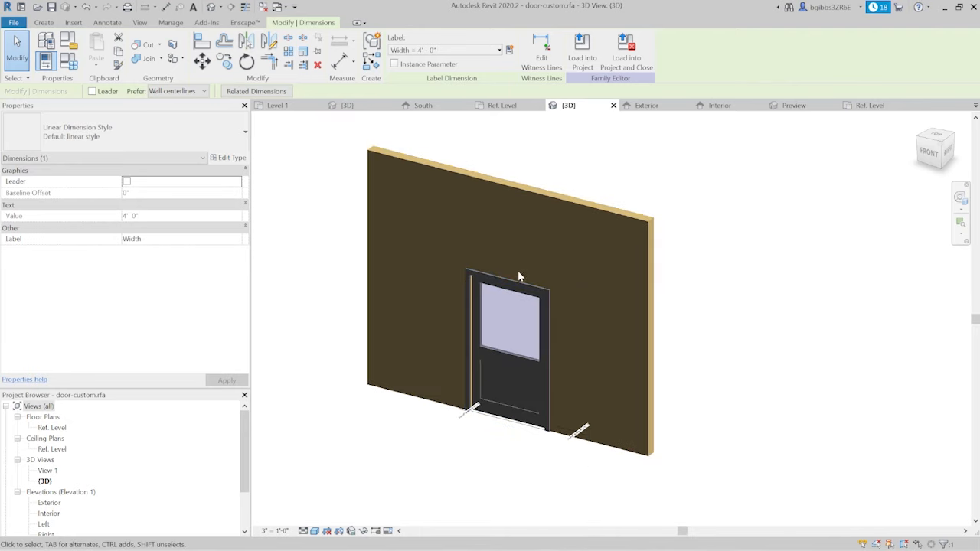
{"action": "scroll", "coordinate": [515, 303], "scroll_direction": "up", "scroll_amount": 1}
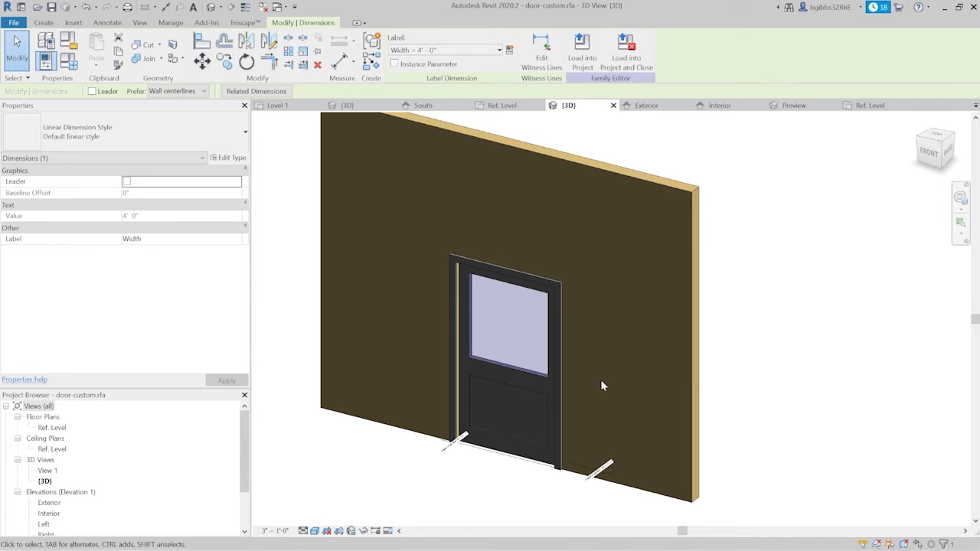
{"action": "left_click", "coordinate": [73, 23]}
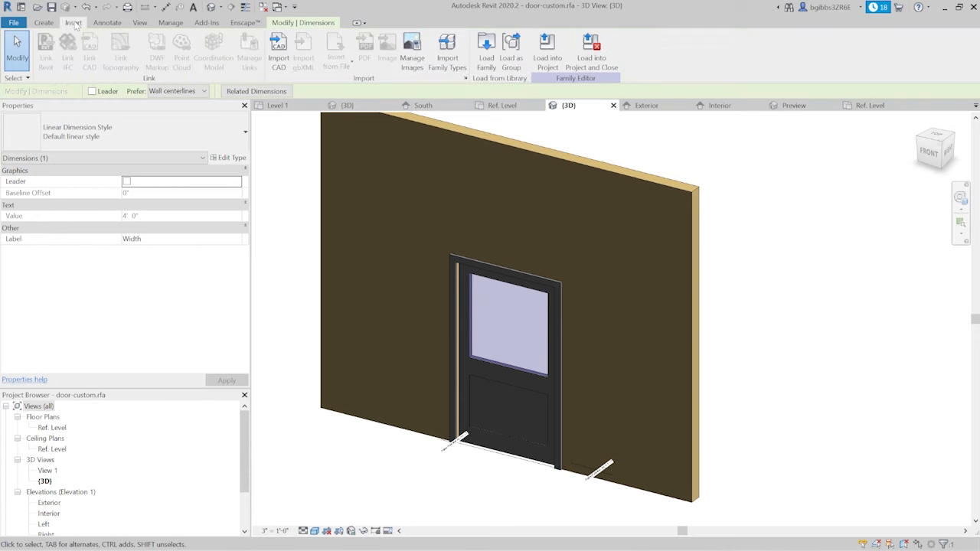
{"action": "left_click", "coordinate": [486, 55]}
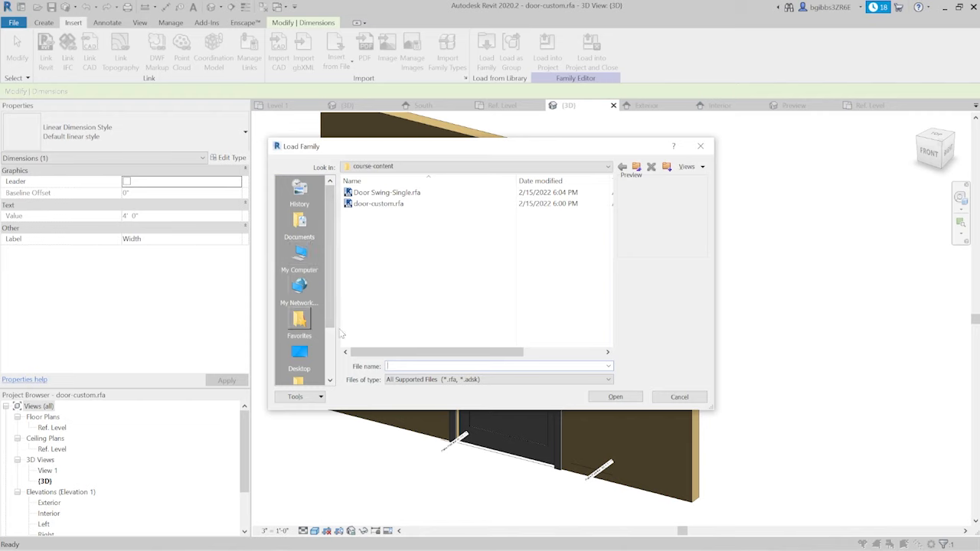
{"action": "left_click", "coordinate": [300, 355]}
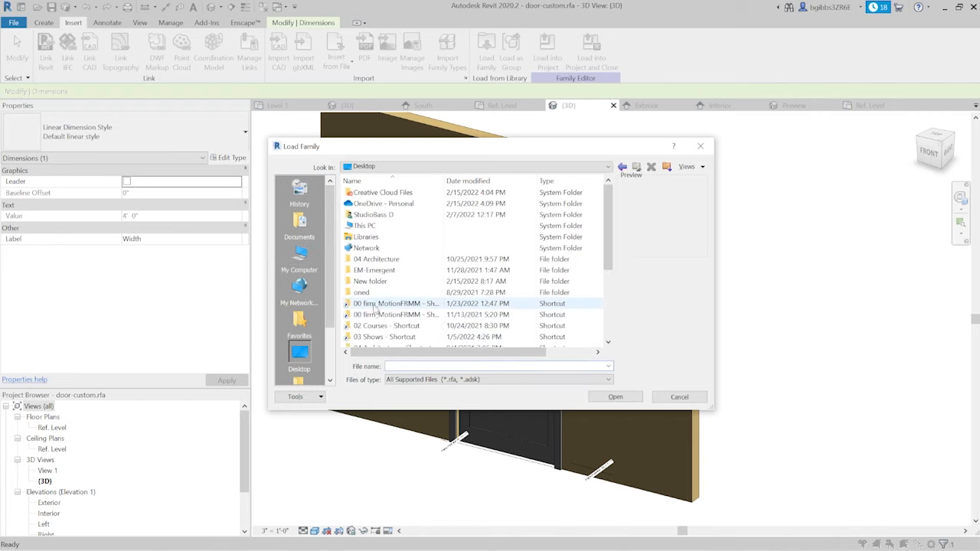
{"action": "scroll", "coordinate": [390, 305], "scroll_direction": "down", "scroll_amount": 4}
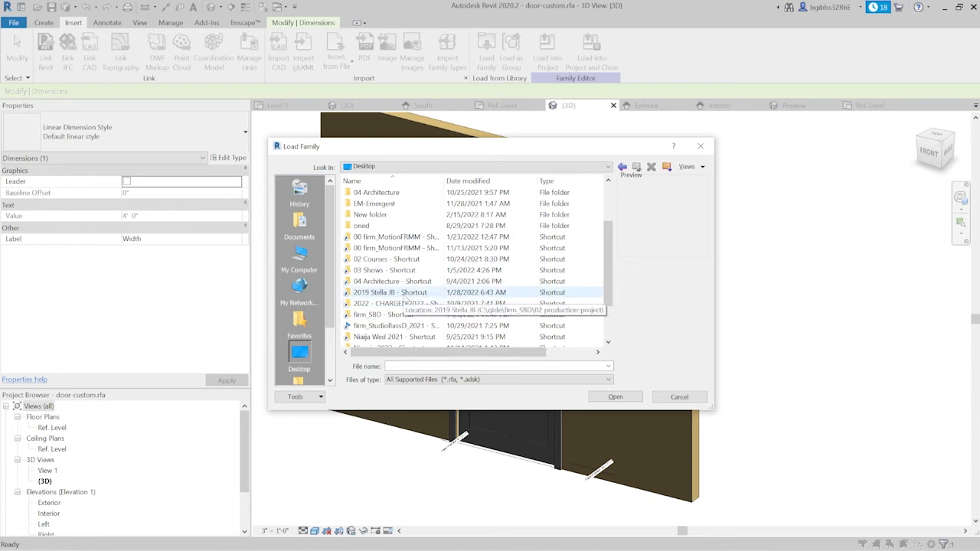
{"action": "left_click", "coordinate": [392, 314]}
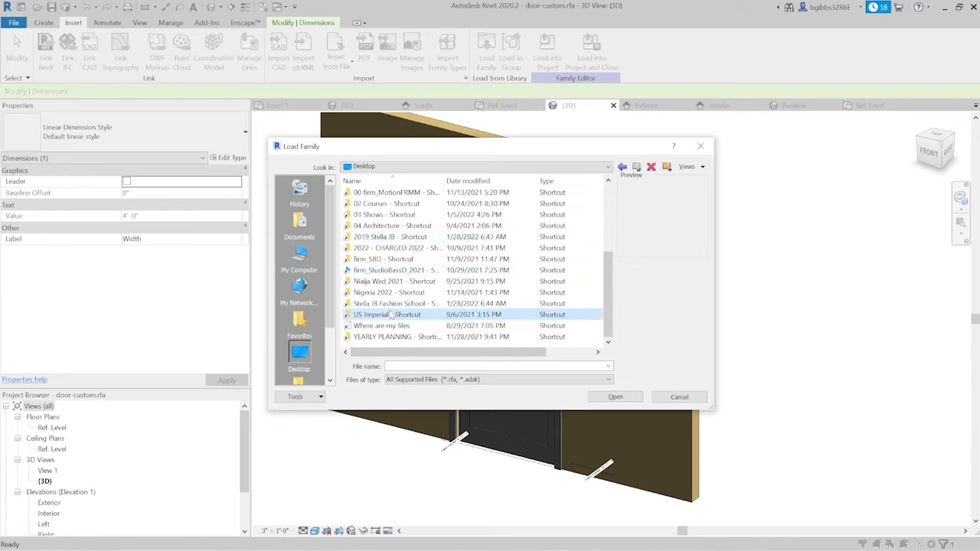
{"action": "double_click", "coordinate": [391, 314]}
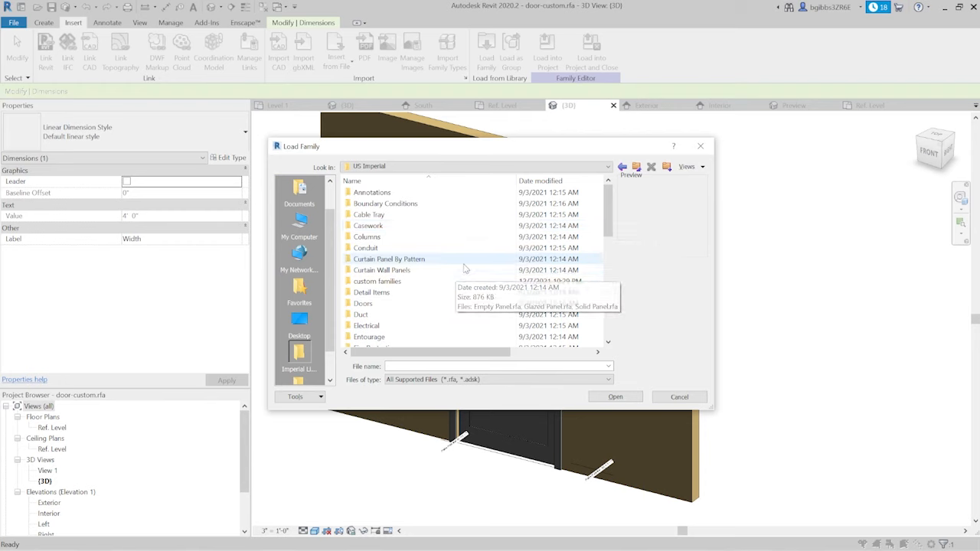
{"action": "double_click", "coordinate": [439, 305]}
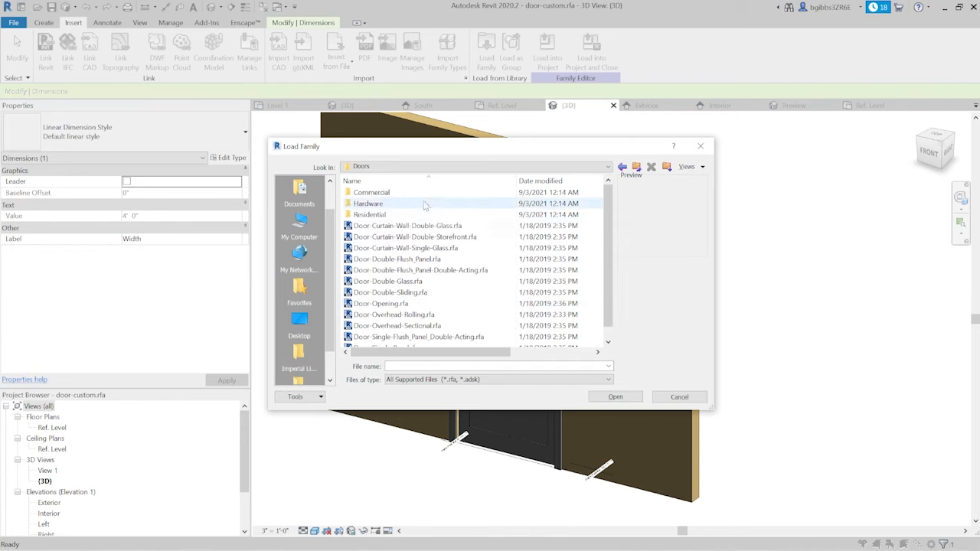
{"action": "double_click", "coordinate": [447, 203]}
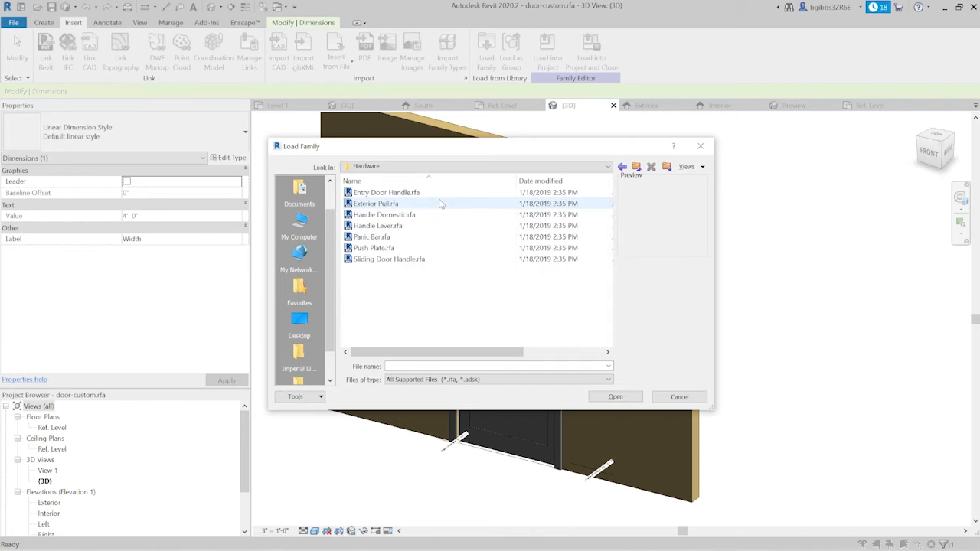
- Compare the previews of the hardware families and load Entry Door Handle.rfa into the door family
{"action": "left_click", "coordinate": [442, 192]}
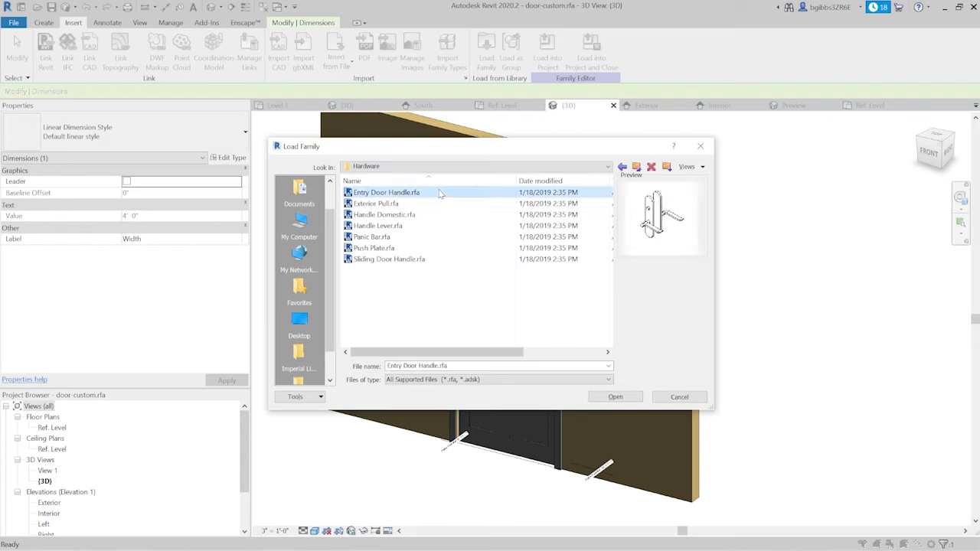
{"action": "left_click", "coordinate": [520, 204]}
{"action": "key", "text": "Down"}
{"action": "key", "text": "Down"}
{"action": "key", "text": "Down"}
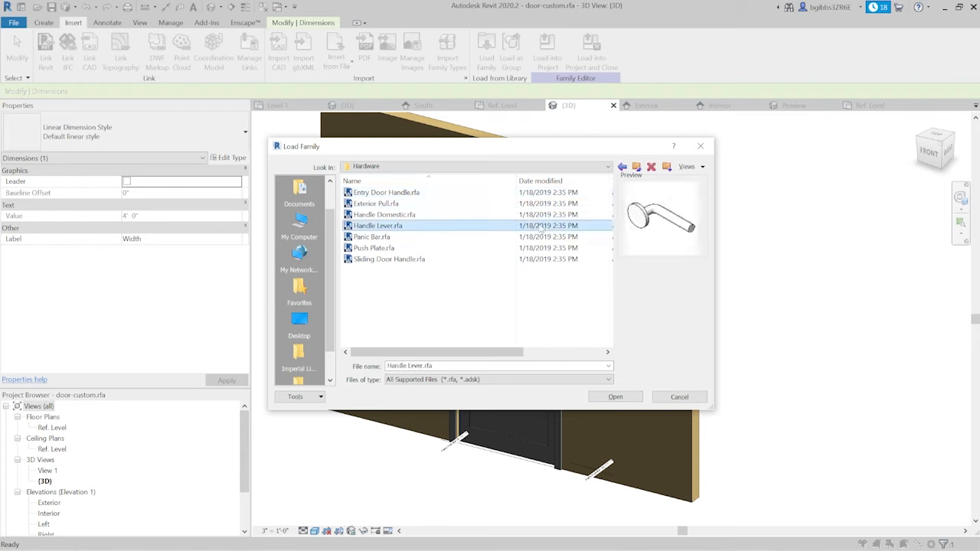
{"action": "key", "text": "Up"}
{"action": "key", "text": "Up"}
{"action": "key", "text": "Up"}
{"action": "key", "text": "Up"}
{"action": "key", "text": "Up"}
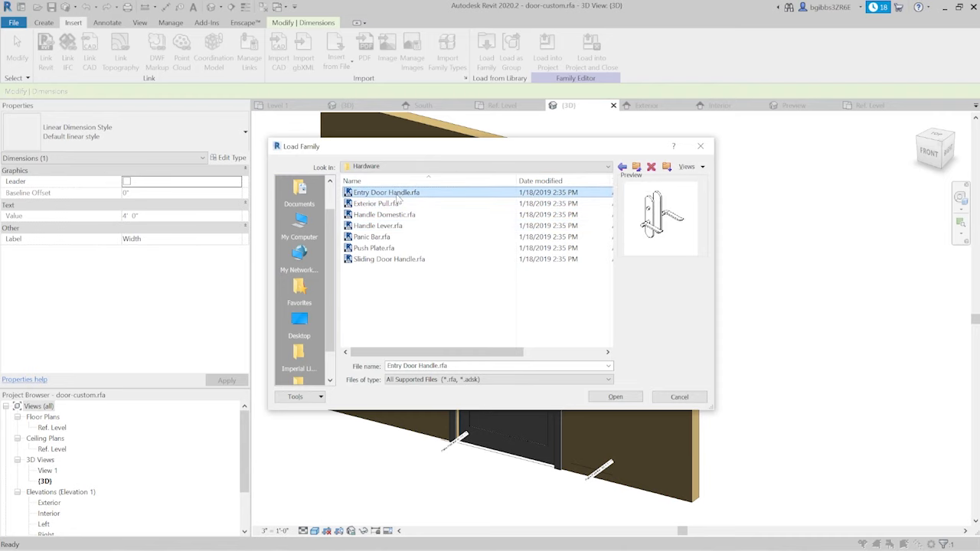
{"action": "left_click", "coordinate": [604, 396]}
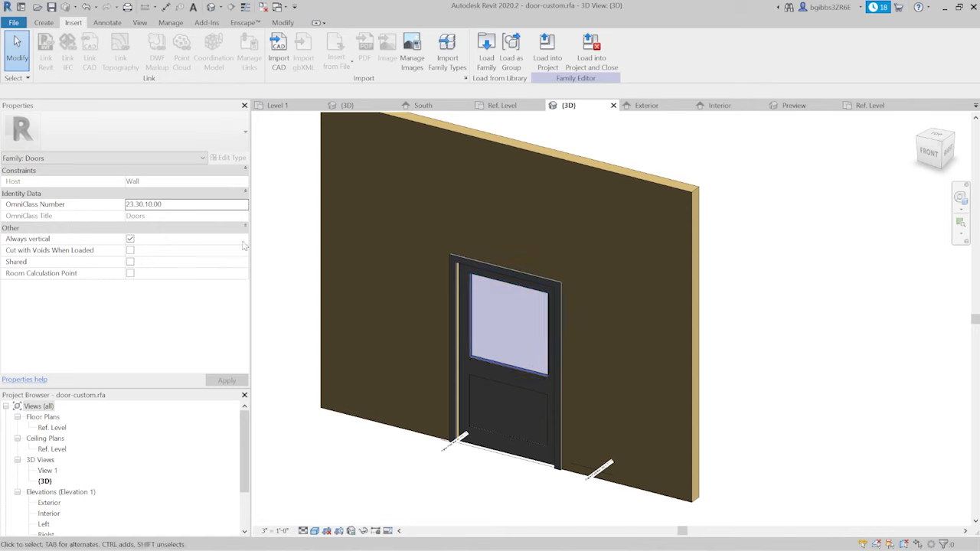
- Start placing a component in the Ref. Level floor plan with the Standard type of Entry Door Handle
{"action": "left_click", "coordinate": [44, 22]}
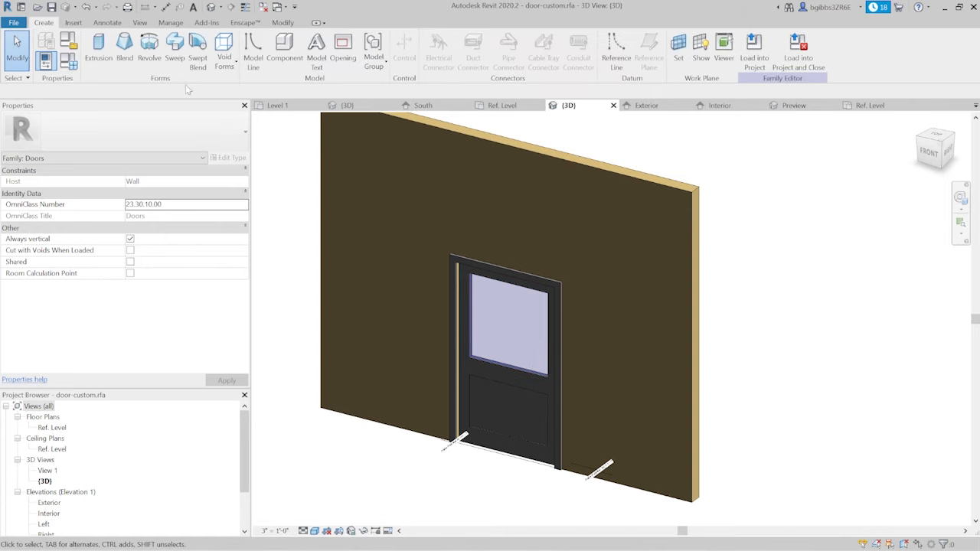
{"action": "left_click", "coordinate": [284, 47]}
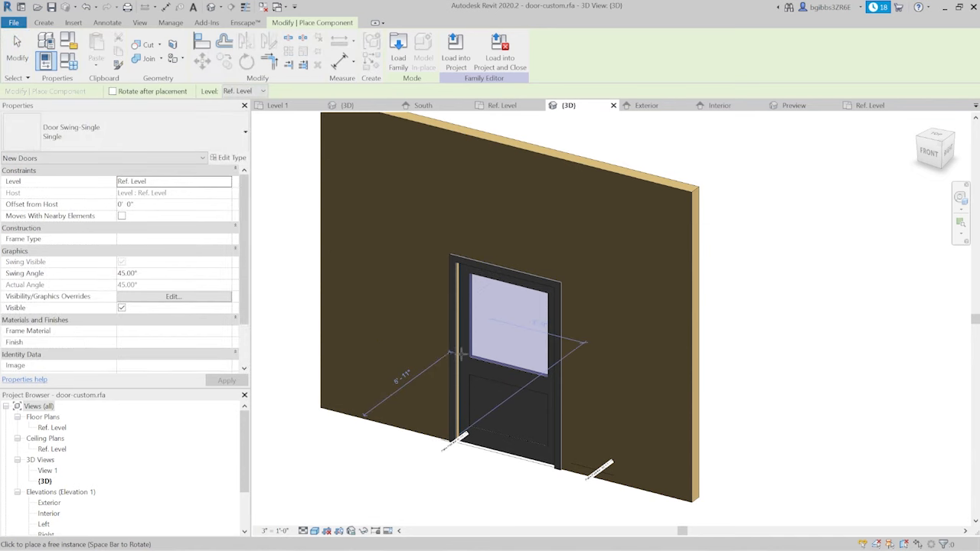
{"action": "middle_click_drag", "start_coordinate": [528, 398], "coordinate": [389, 388], "text": "shift"}
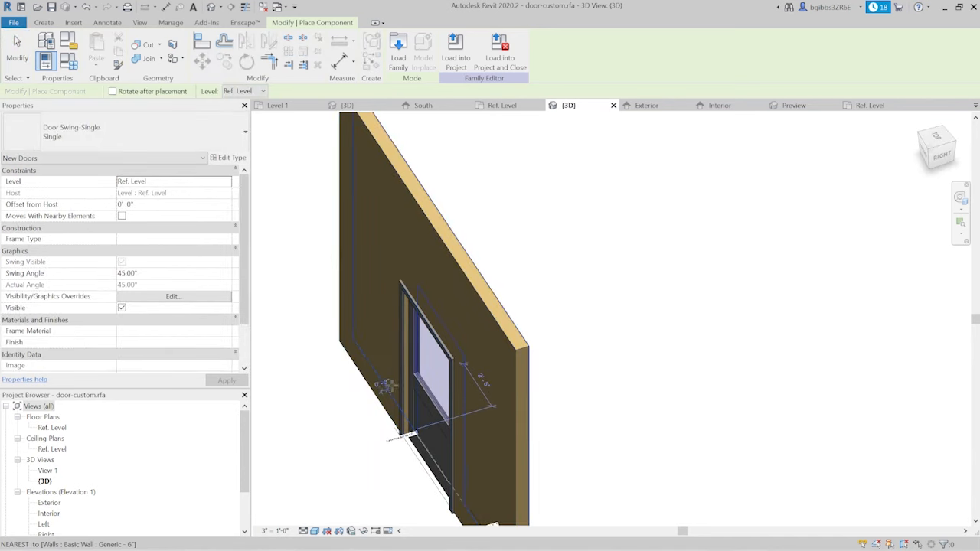
{"action": "scroll", "coordinate": [395, 391], "scroll_direction": "up", "scroll_amount": 3}
{"action": "scroll", "coordinate": [466, 316], "scroll_direction": "down", "scroll_amount": 6}
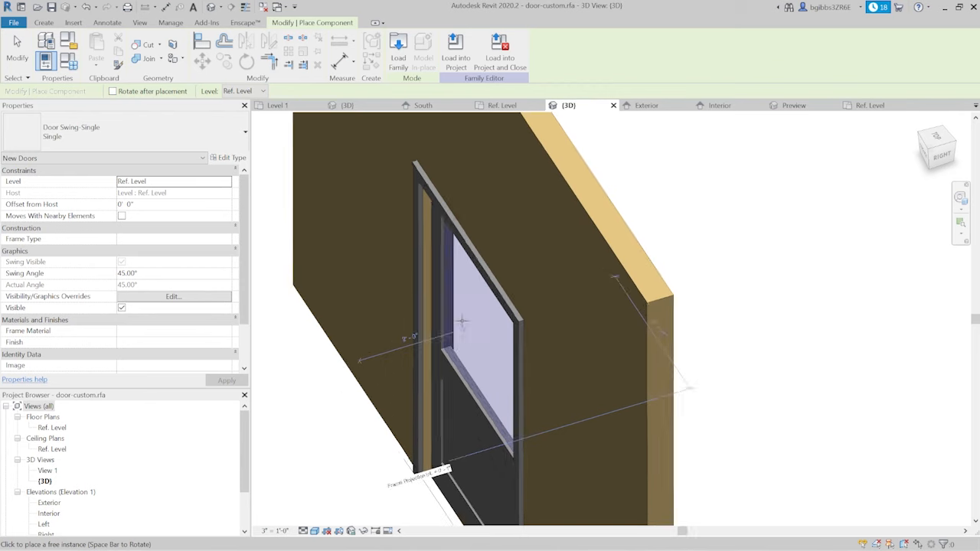
{"action": "left_click", "coordinate": [502, 105]}
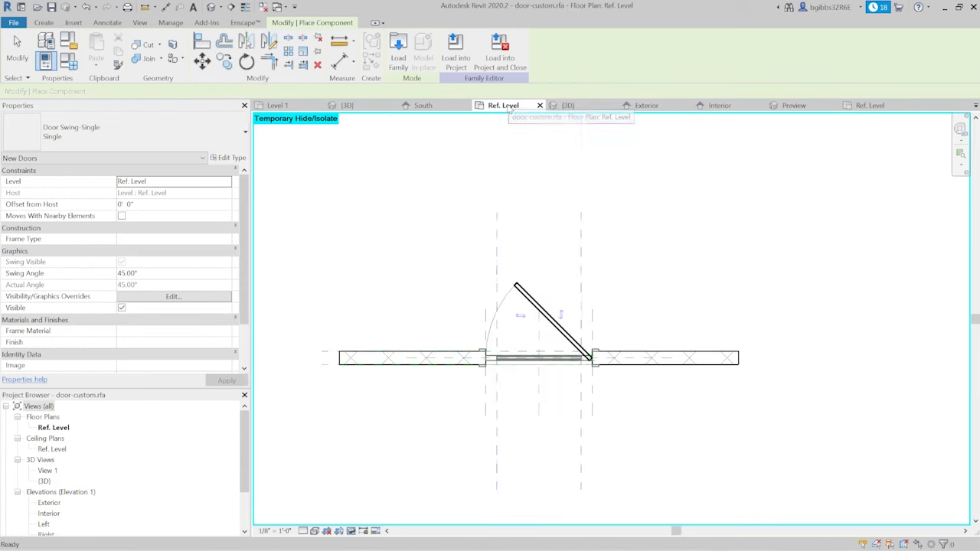
{"action": "left_click", "coordinate": [144, 137]}
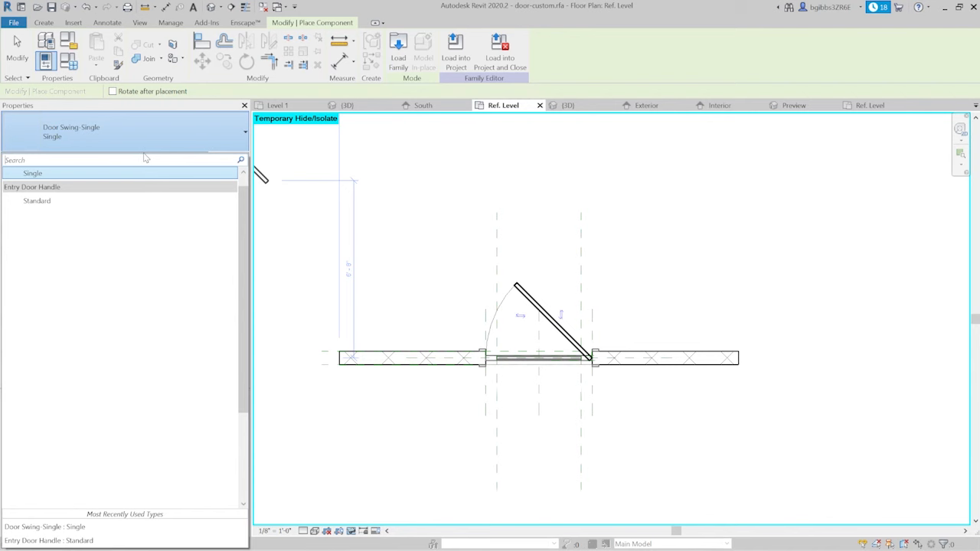
{"action": "left_click", "coordinate": [105, 202]}
- Place the handle on the Center (Front/Back) reference plane at the panel's latch side, about 2 1/2" from the glass-edge reference plane
{"action": "scroll", "coordinate": [520, 360], "scroll_direction": "up", "scroll_amount": 4}
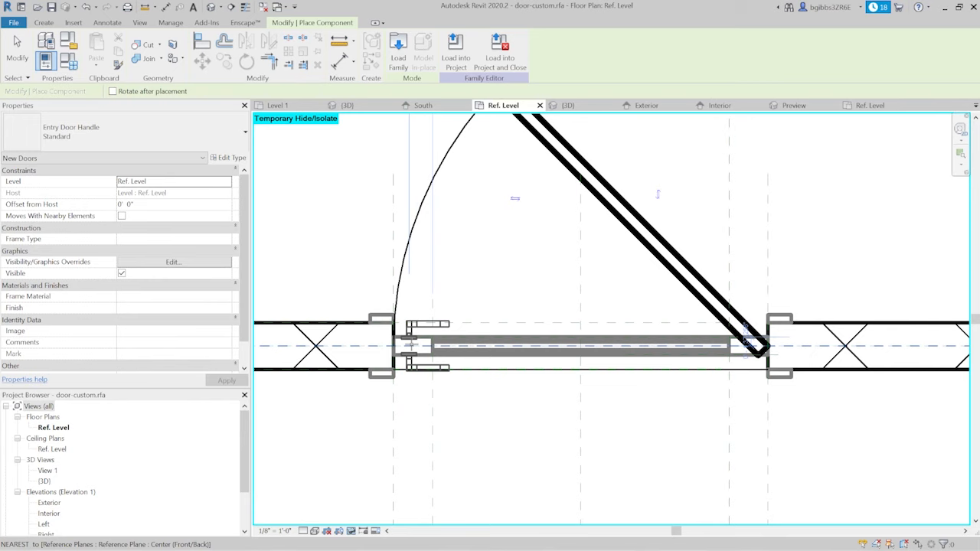
{"action": "scroll", "coordinate": [463, 367], "scroll_direction": "down", "scroll_amount": 3}
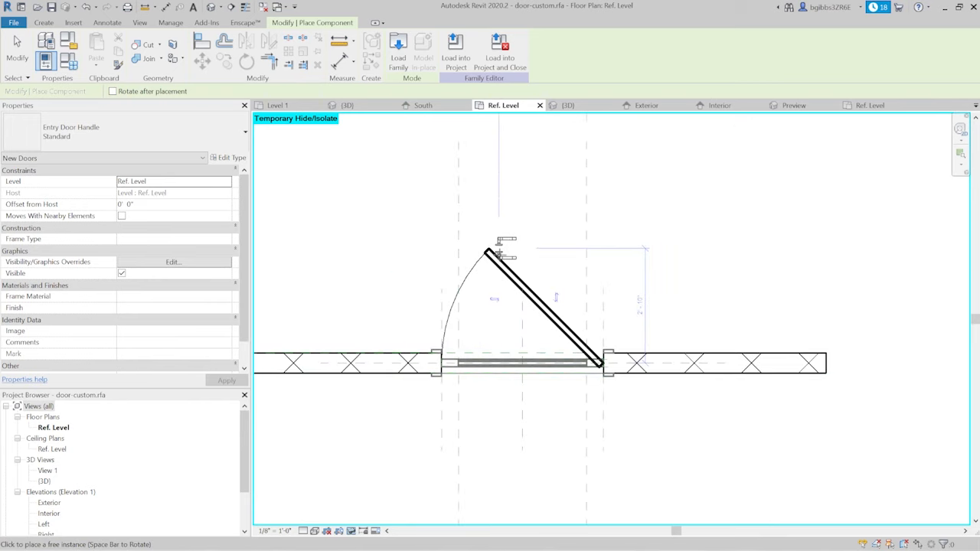
{"action": "scroll", "coordinate": [458, 366], "scroll_direction": "up", "scroll_amount": 5}
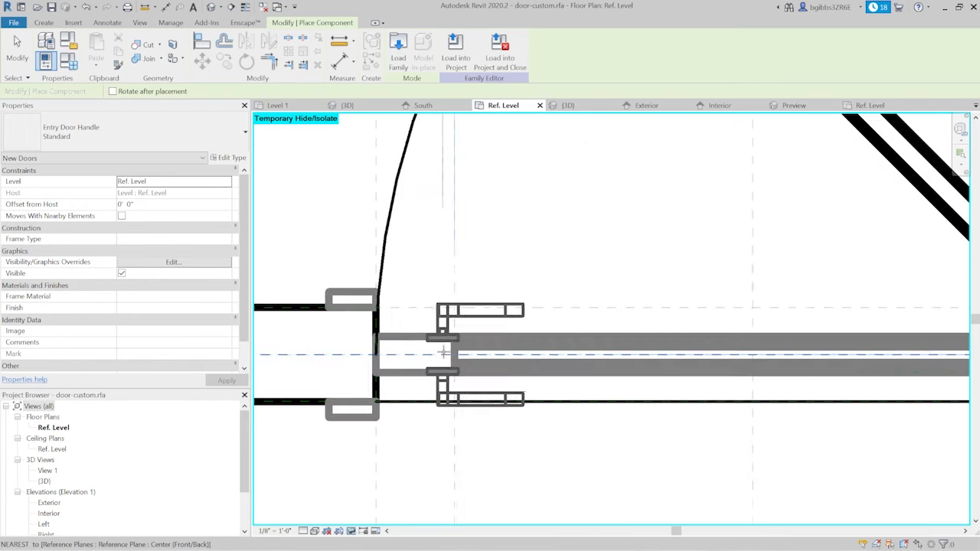
{"action": "left_click", "coordinate": [418, 350]}
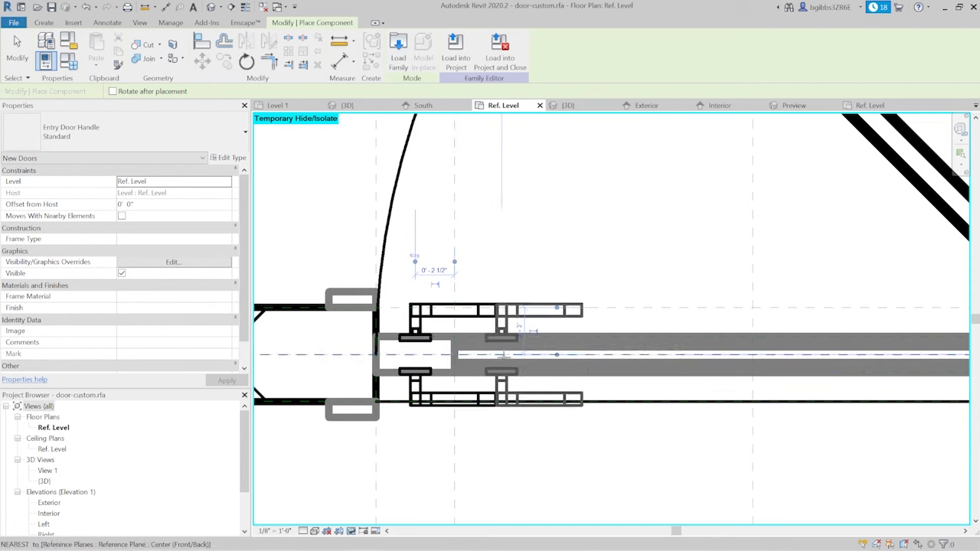
{"action": "scroll", "coordinate": [417, 352], "scroll_direction": "down", "scroll_amount": 5}
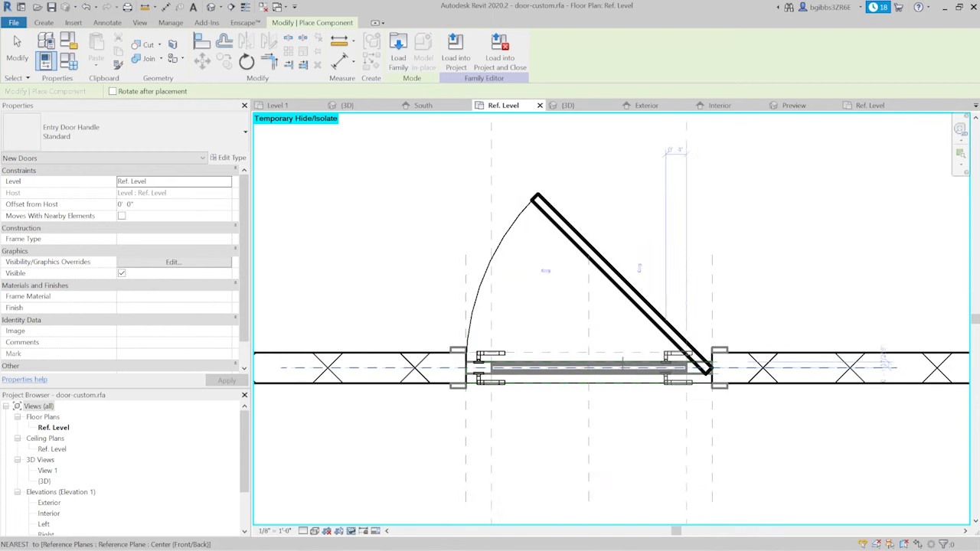
{"action": "key", "text": "Escape"}
{"action": "key", "text": "Escape"}
- Examine the placed door handle's position relative to the panel, frame and reference planes in plan
{"action": "scroll", "coordinate": [718, 365], "scroll_direction": "up", "scroll_amount": 2}
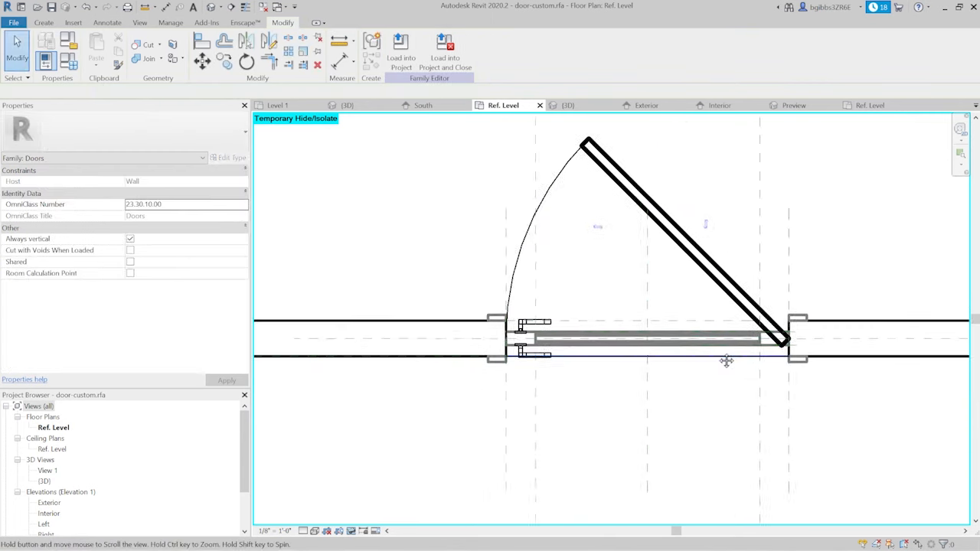
{"action": "scroll", "coordinate": [556, 365], "scroll_direction": "up", "scroll_amount": 1}
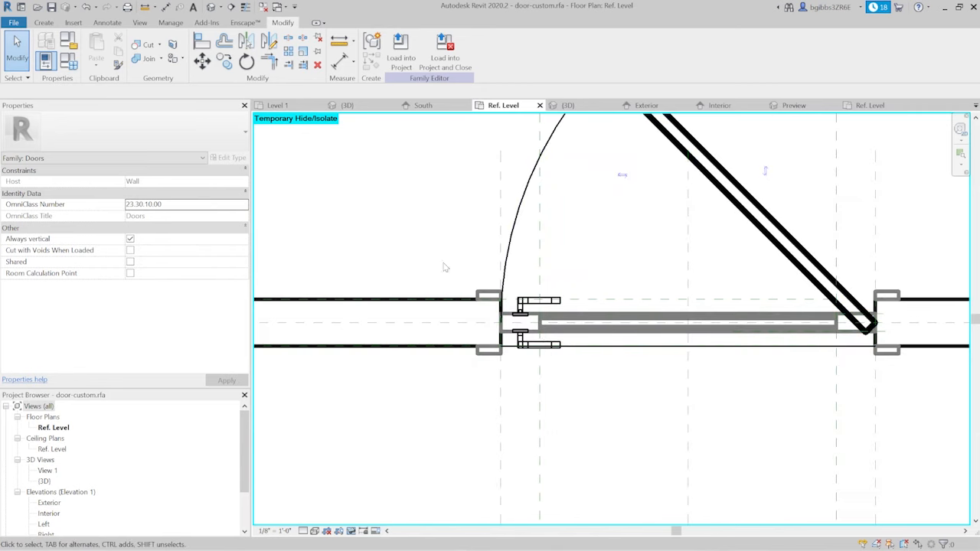
{"action": "scroll", "coordinate": [468, 350], "scroll_direction": "down", "scroll_amount": 2}
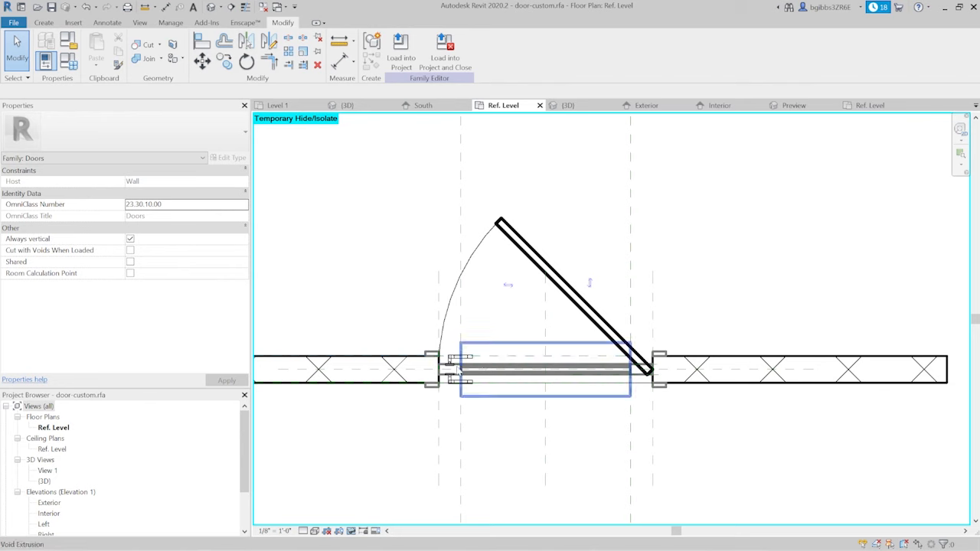
{"action": "scroll", "coordinate": [442, 367], "scroll_direction": "up", "scroll_amount": 1}
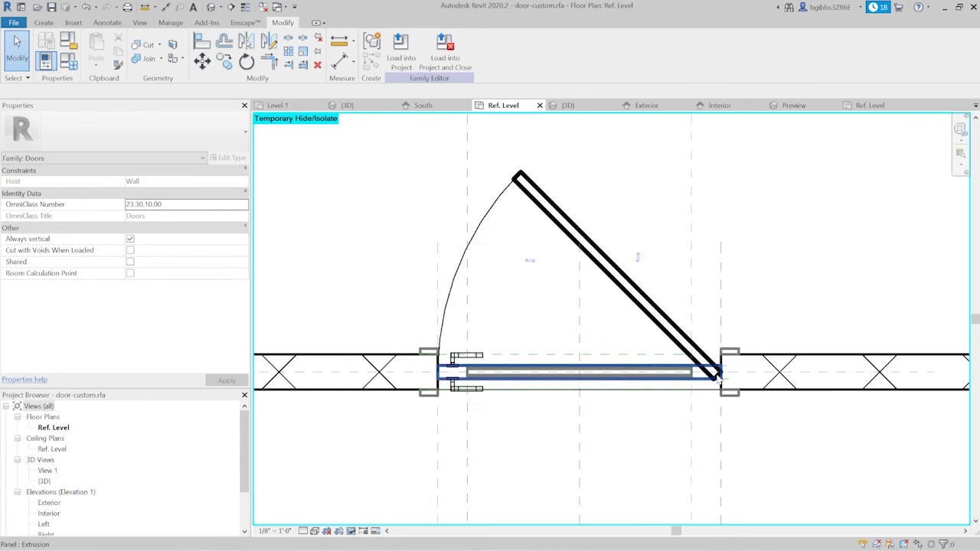
{"action": "left_click", "coordinate": [454, 361]}
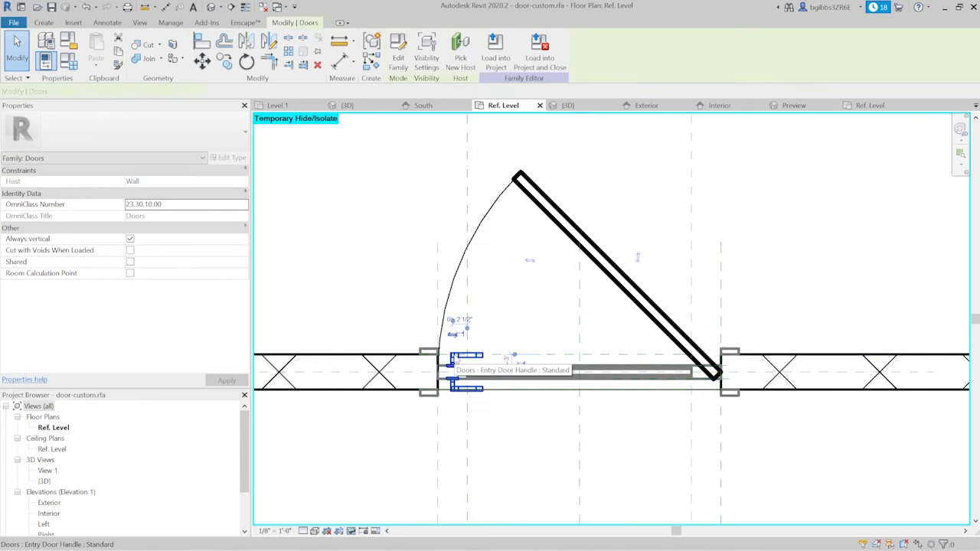
{"action": "scroll", "coordinate": [459, 392], "scroll_direction": "up", "scroll_amount": 5}
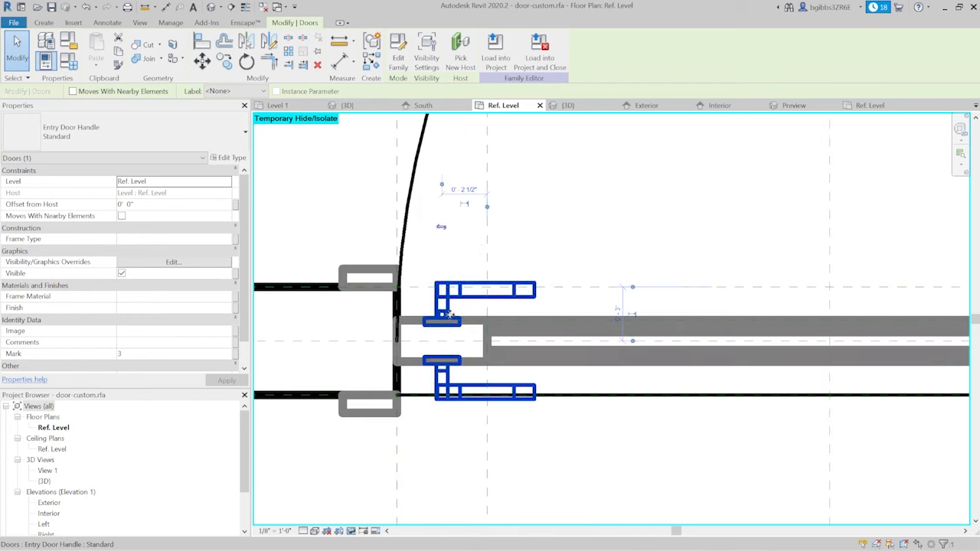
{"action": "scroll", "coordinate": [467, 245], "scroll_direction": "down", "scroll_amount": 2}
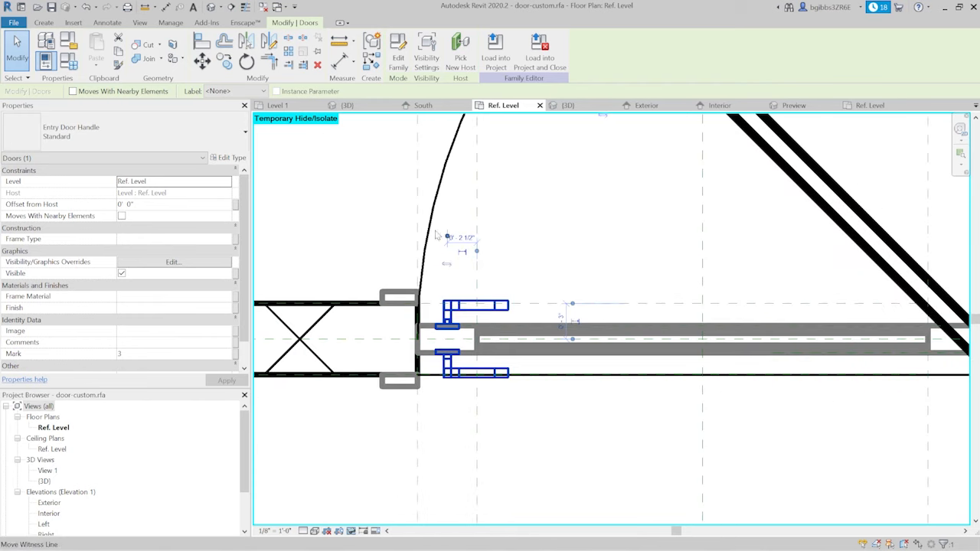
{"action": "scroll", "coordinate": [434, 233], "scroll_direction": "down", "scroll_amount": 3}
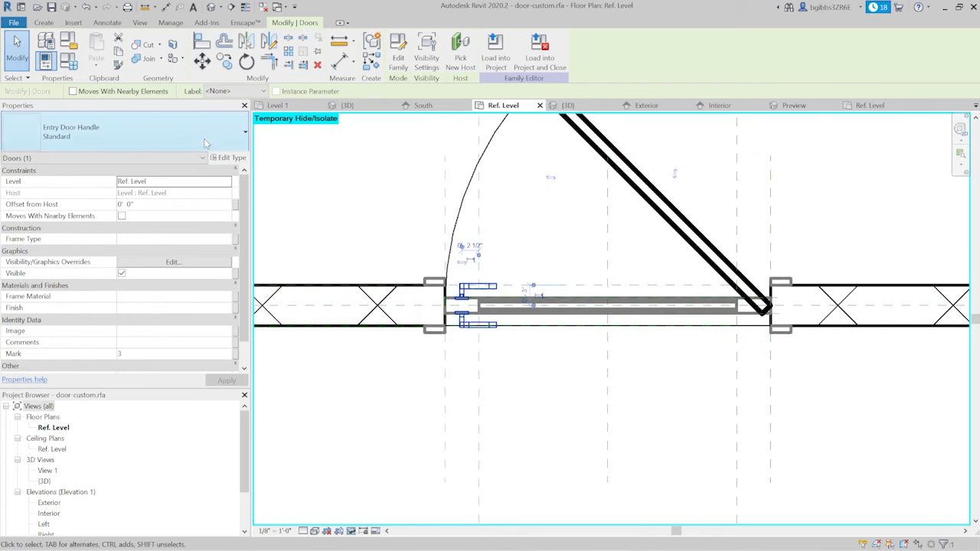
{"action": "scroll", "coordinate": [488, 249], "scroll_direction": "up", "scroll_amount": 2}
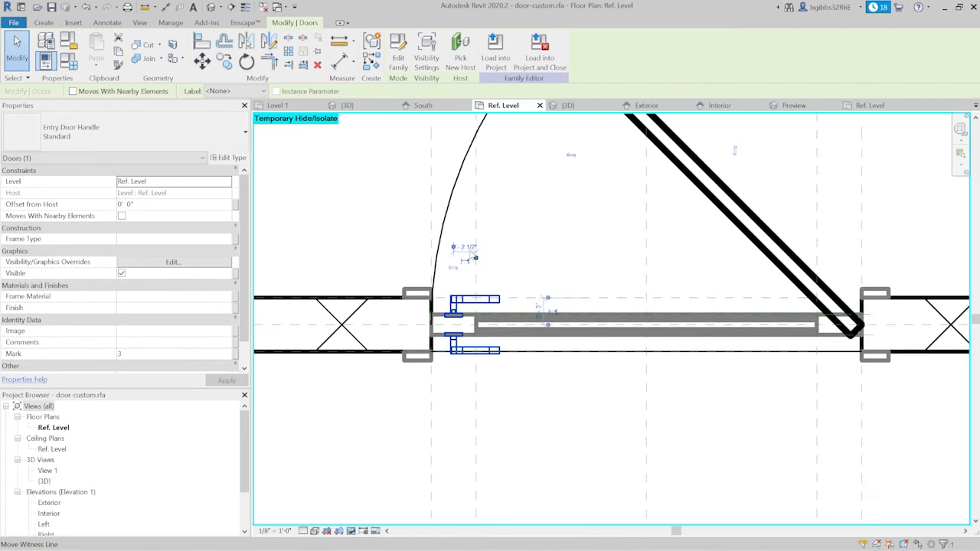
- Draw a vertical reference plane through the door handle's spindle in the Ref. Level plan
{"action": "left_click", "coordinate": [46, 23]}
{"action": "left_click", "coordinate": [649, 54]}
{"action": "scroll", "coordinate": [458, 245], "scroll_direction": "up", "scroll_amount": 2}
{"action": "left_click", "coordinate": [459, 225]}
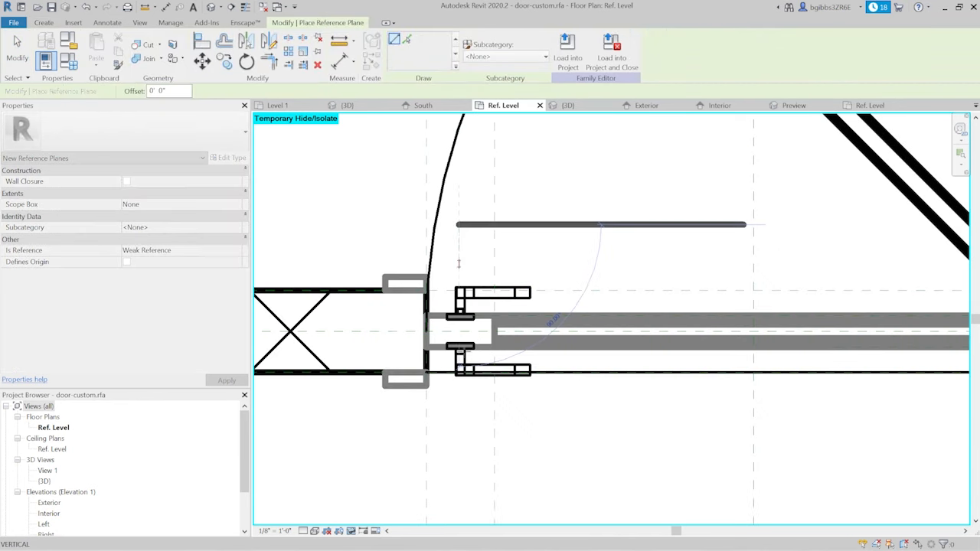
{"action": "left_click", "coordinate": [458, 481]}
{"action": "key", "text": "Escape"}
{"action": "key", "text": "Escape"}
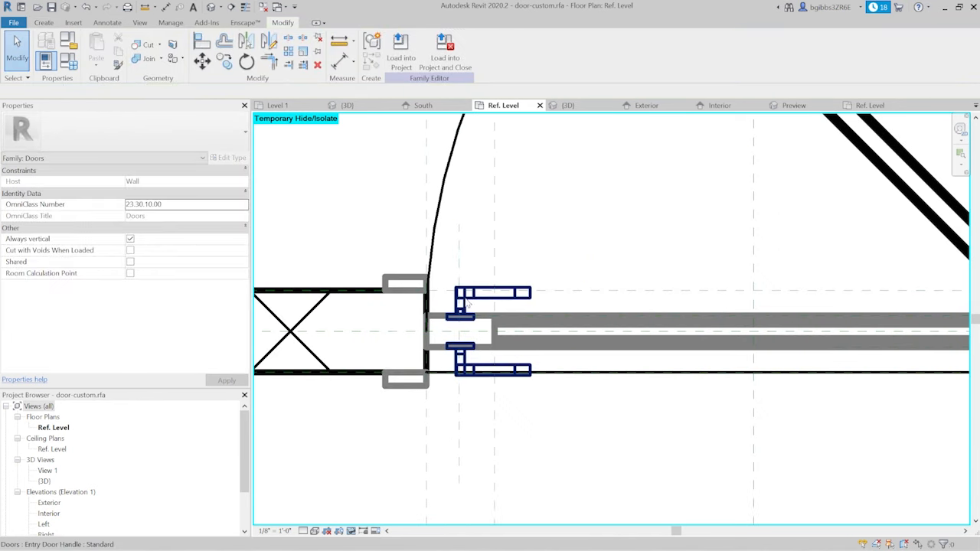
- Align the door handle's Center (Left/Right) reference to the new vertical reference plane
{"action": "key", "text": "l"}
{"action": "scroll", "coordinate": [455, 268], "scroll_direction": "up", "scroll_amount": 2}
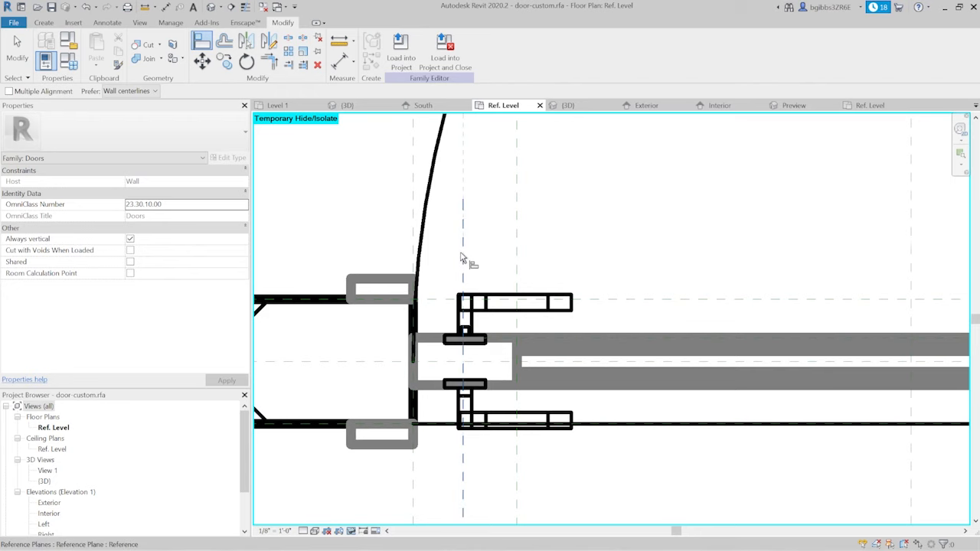
{"action": "left_click", "coordinate": [468, 330]}
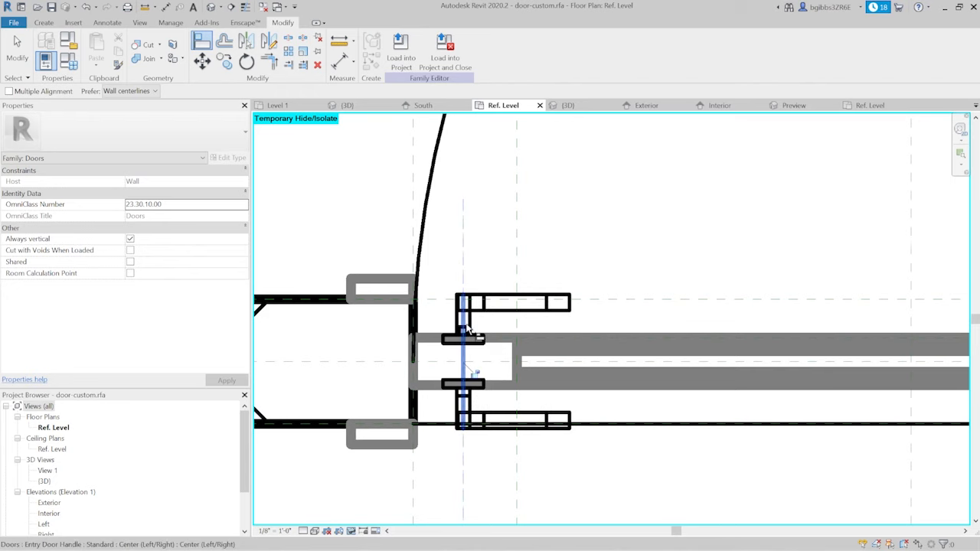
{"action": "scroll", "coordinate": [476, 370], "scroll_direction": "down", "scroll_amount": 2}
{"action": "scroll", "coordinate": [459, 322], "scroll_direction": "up", "scroll_amount": 1}
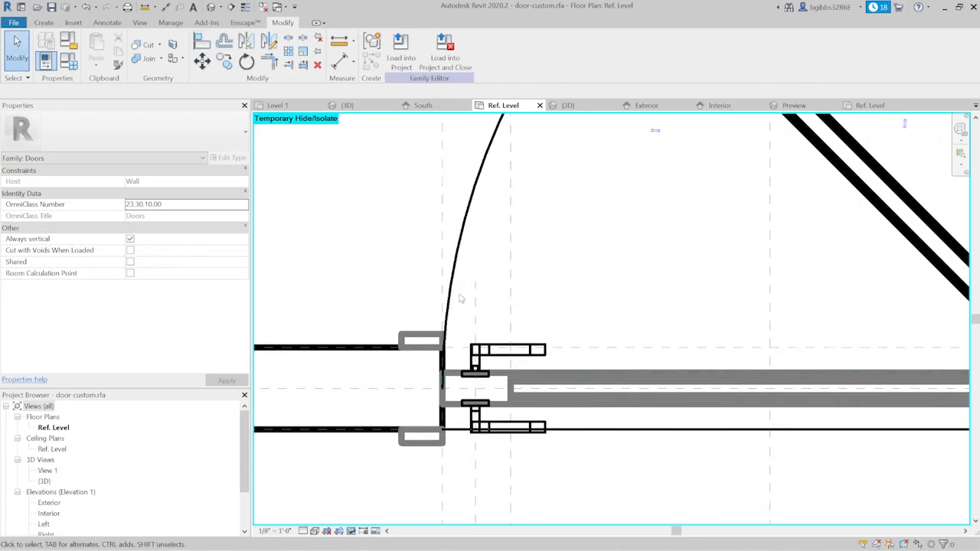
{"action": "key", "text": "d"}
{"action": "key", "text": "i"}
{"action": "left_click", "coordinate": [443, 297]}
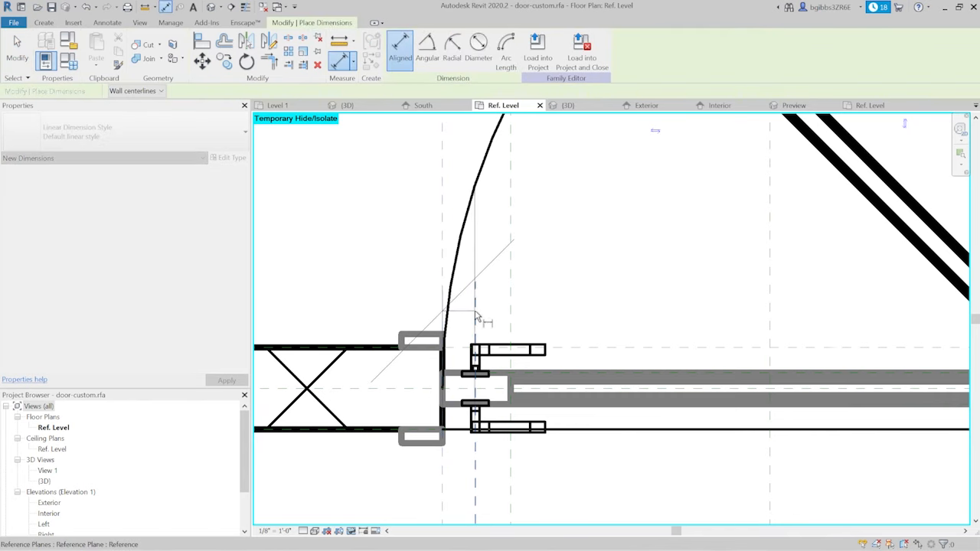
{"action": "left_click", "coordinate": [476, 316]}
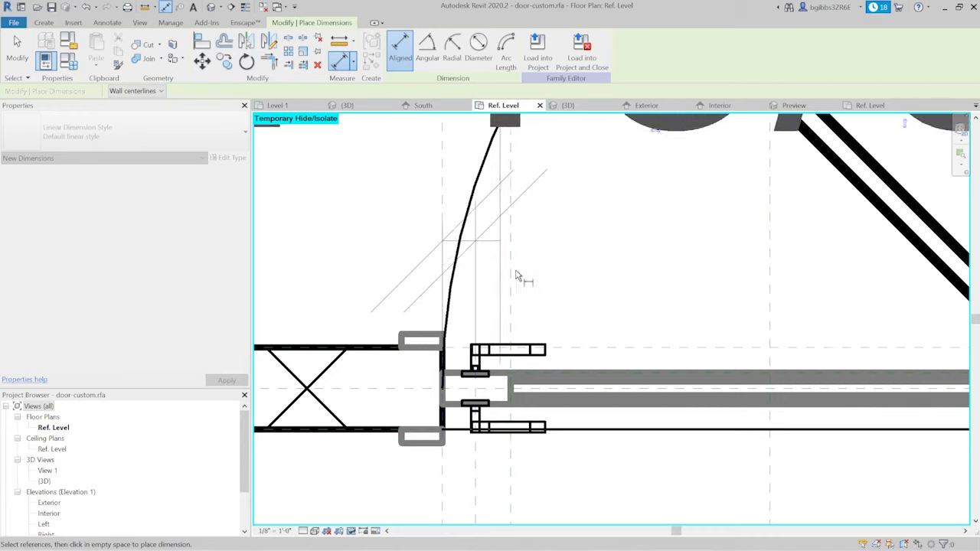
{"action": "key", "text": "Escape"}
{"action": "key", "text": "Escape"}
- Dimension across the latch-side opening, handle and glass-edge reference planes, and make the two segments equal
{"action": "key", "text": "d"}
{"action": "key", "text": "i"}
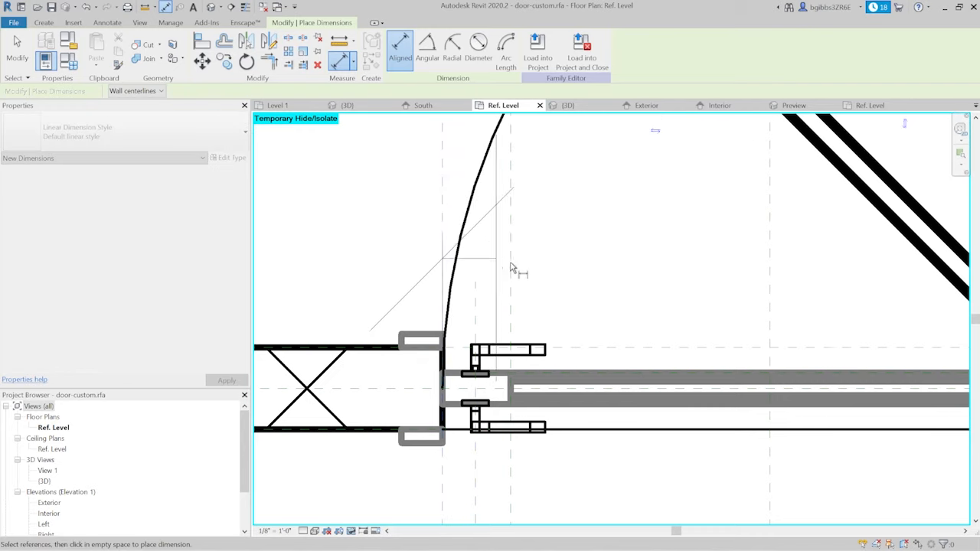
{"action": "scroll", "coordinate": [475, 308], "scroll_direction": "down", "scroll_amount": 4}
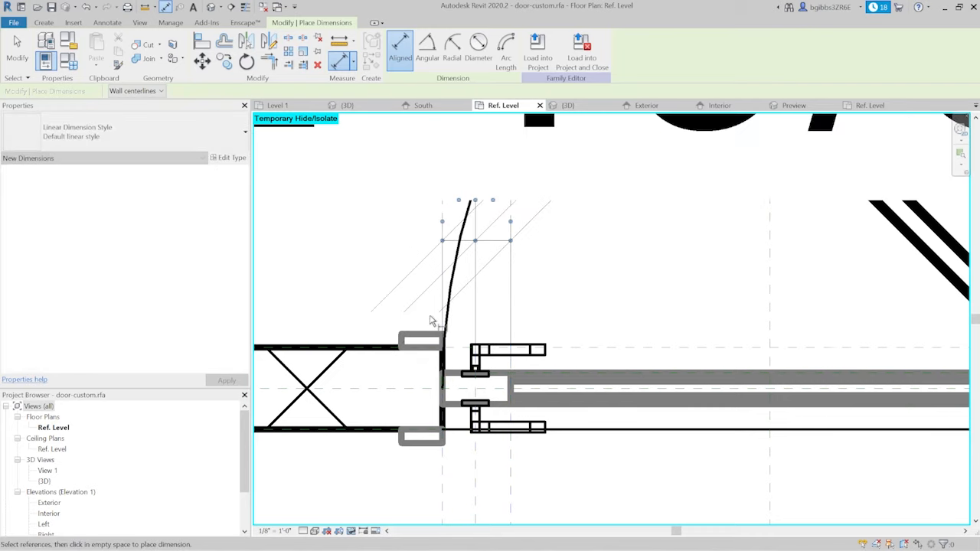
{"action": "scroll", "coordinate": [481, 461], "scroll_direction": "down", "scroll_amount": 4}
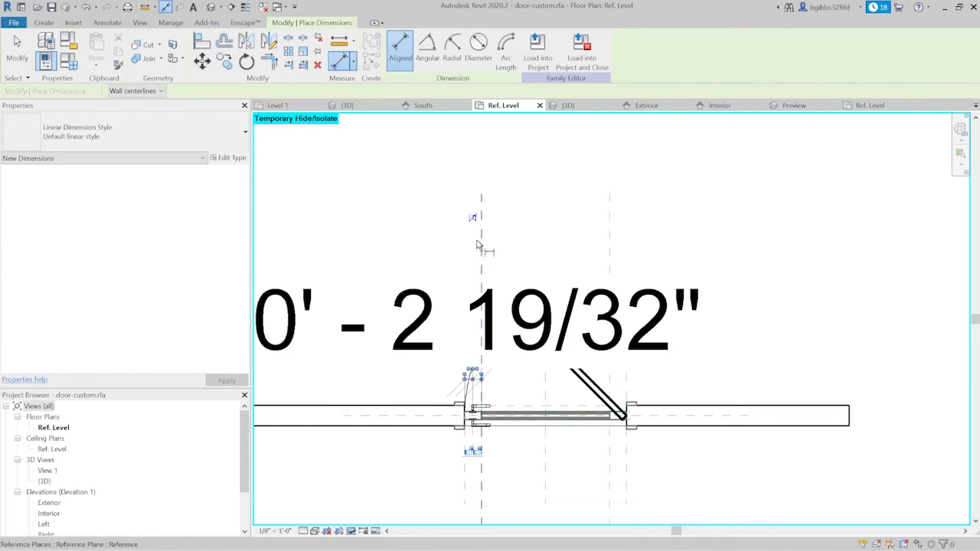
{"action": "left_click", "coordinate": [473, 217]}
{"action": "scroll", "coordinate": [483, 425], "scroll_direction": "up", "scroll_amount": 5}
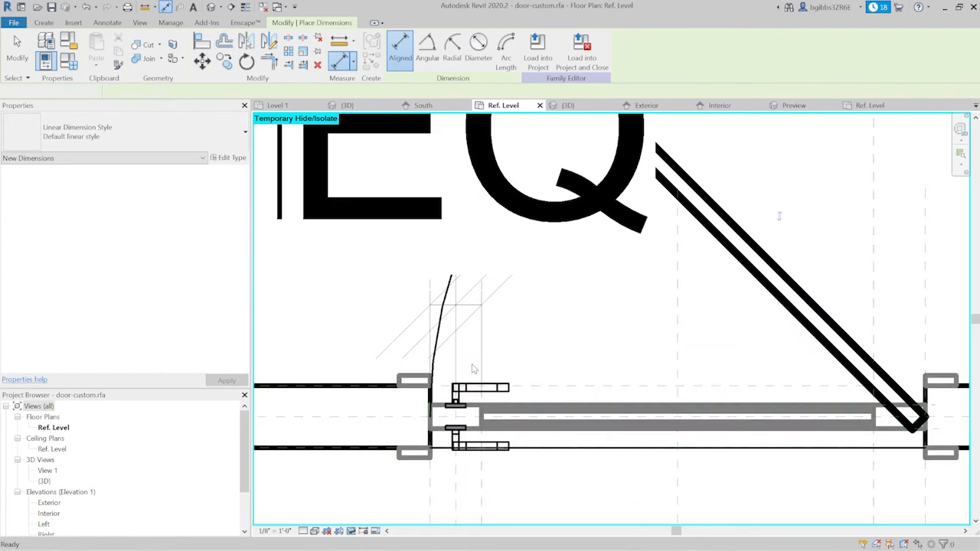
{"action": "key", "text": "Escape"}
- Turn off Plan/RCP display for the door handle, keeping Front/Back and Left/Right enabled
{"action": "left_click", "coordinate": [511, 395]}
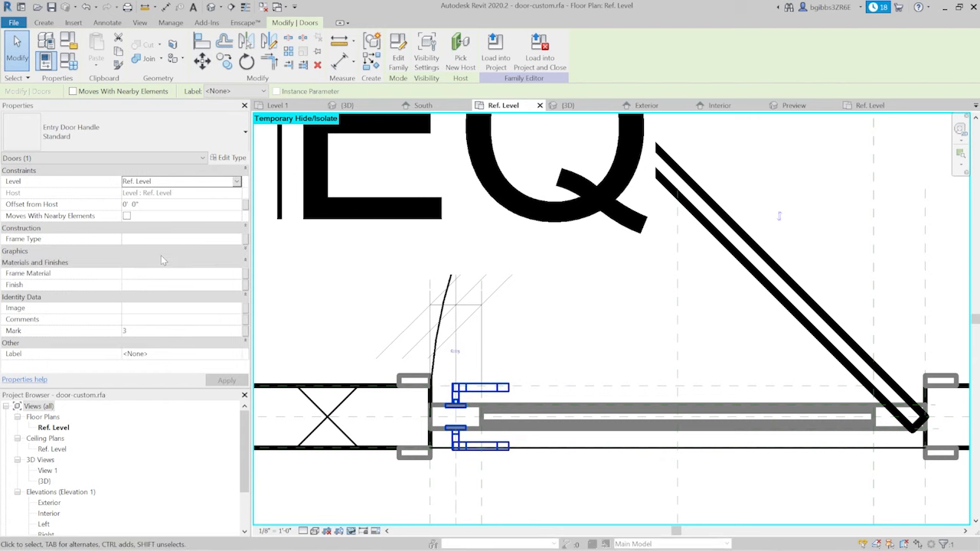
{"action": "left_click", "coordinate": [166, 263]}
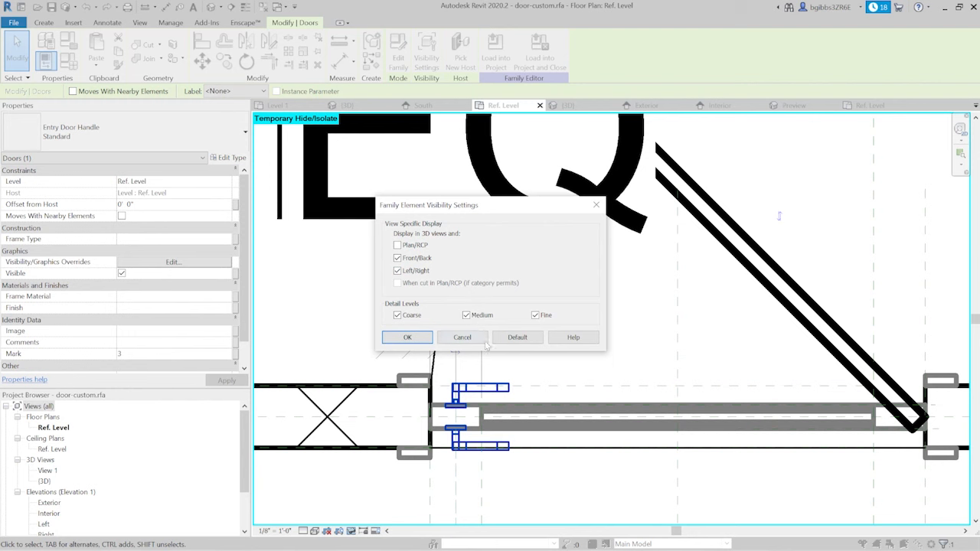
{"action": "left_click", "coordinate": [418, 340]}
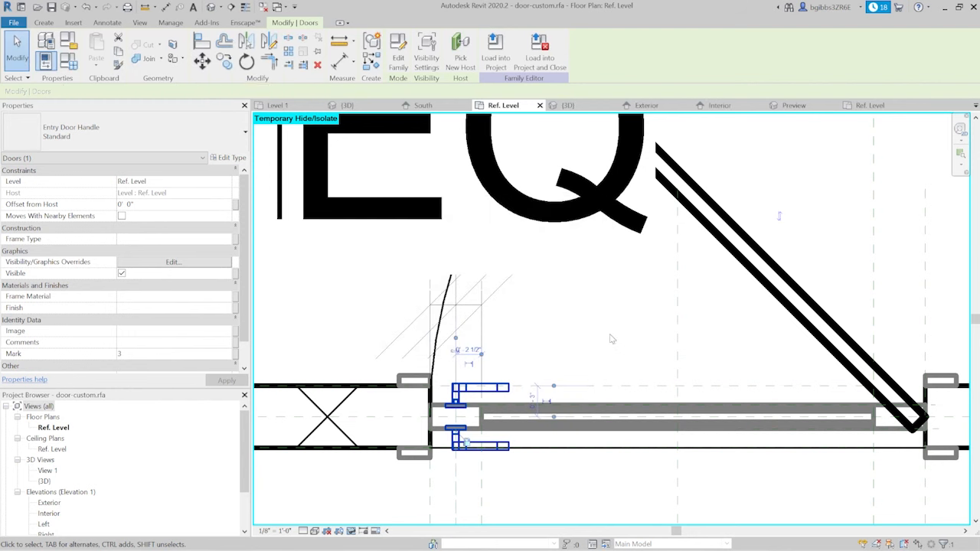
{"action": "key", "text": "Escape"}
- Recheck the door handle's view-specific visibility settings
{"action": "left_click", "coordinate": [498, 397]}
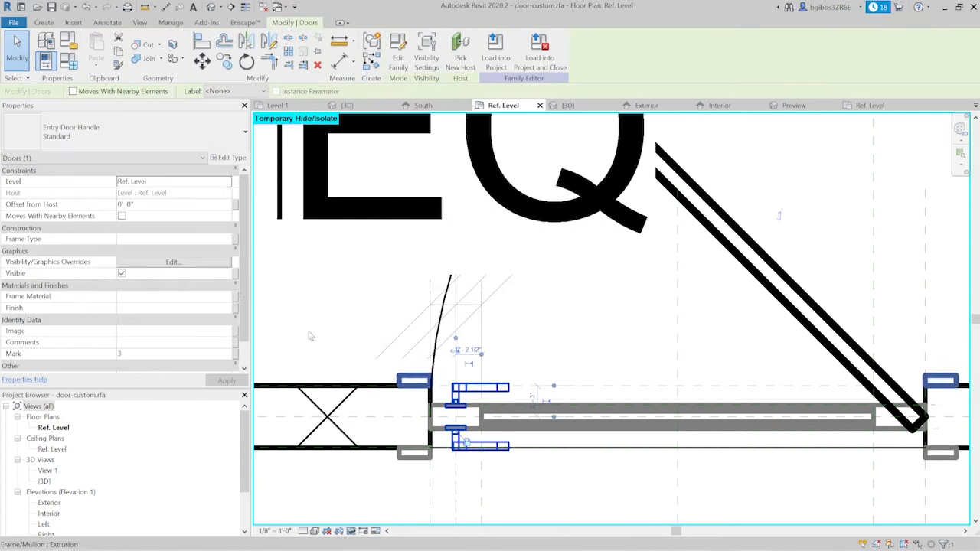
{"action": "left_click", "coordinate": [201, 263]}
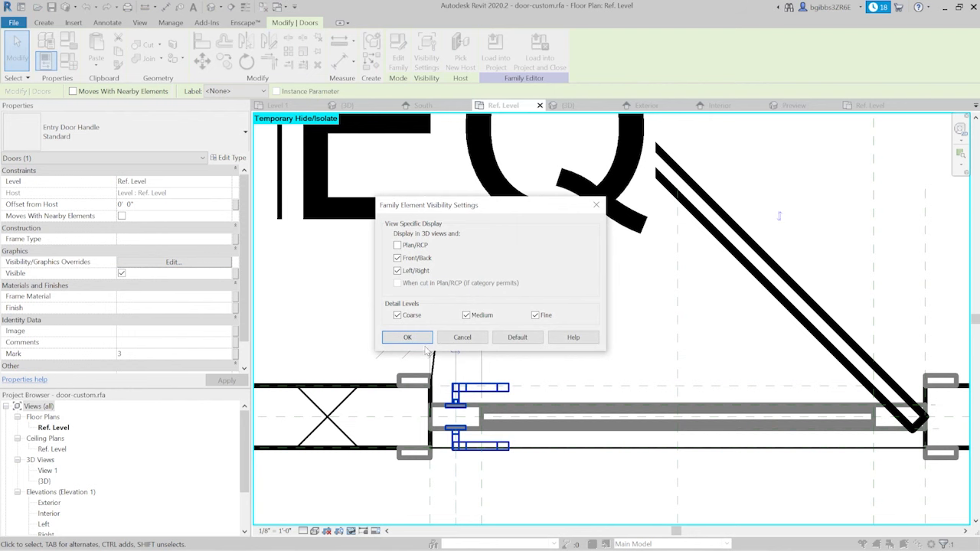
{"action": "left_click", "coordinate": [423, 341]}
{"action": "scroll", "coordinate": [496, 331], "scroll_direction": "down", "scroll_amount": 3}
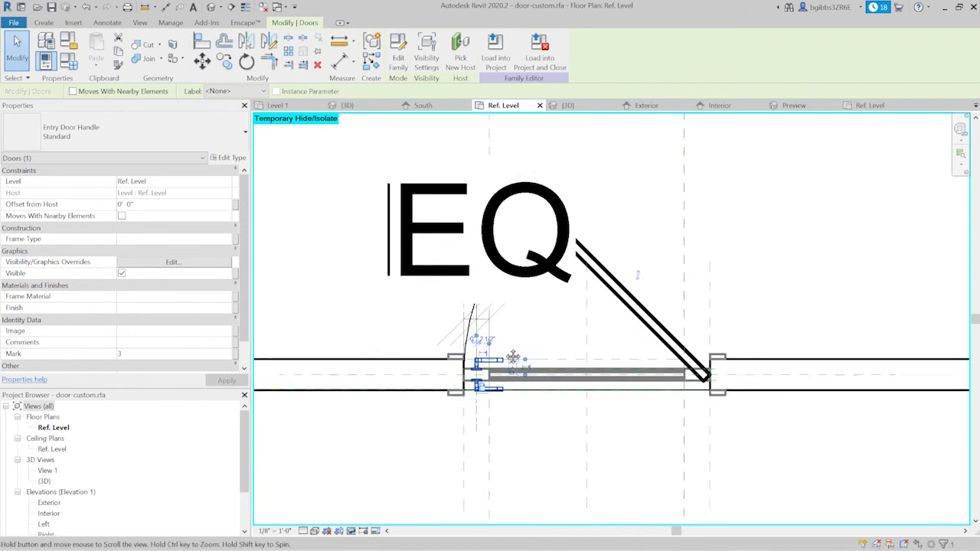
- Open the Exterior elevation and inspect the door handle's height against Ref. Level and the lower panel
{"action": "middle_click_drag", "start_coordinate": [513, 357], "coordinate": [491, 314]}
{"action": "scroll", "coordinate": [468, 332], "scroll_direction": "up", "scroll_amount": 2}
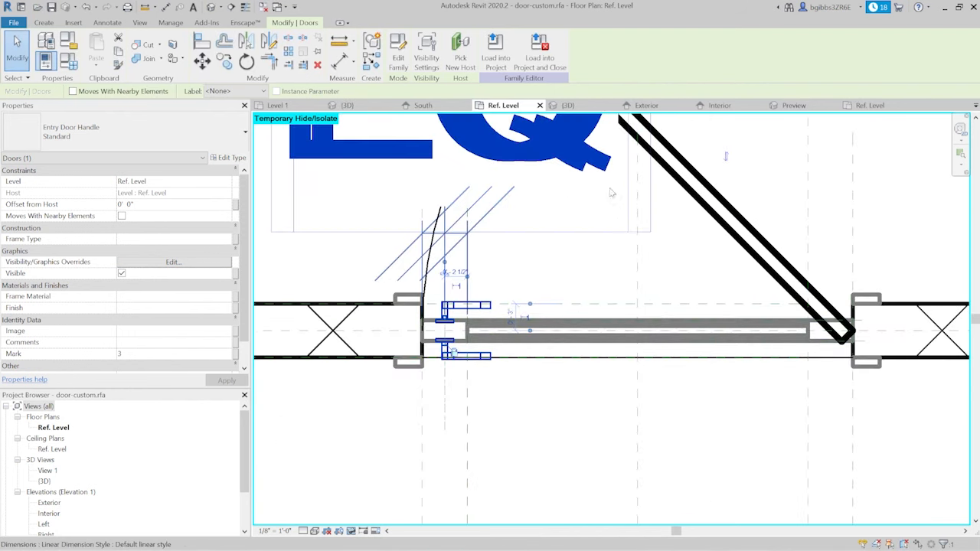
{"action": "left_click", "coordinate": [647, 105]}
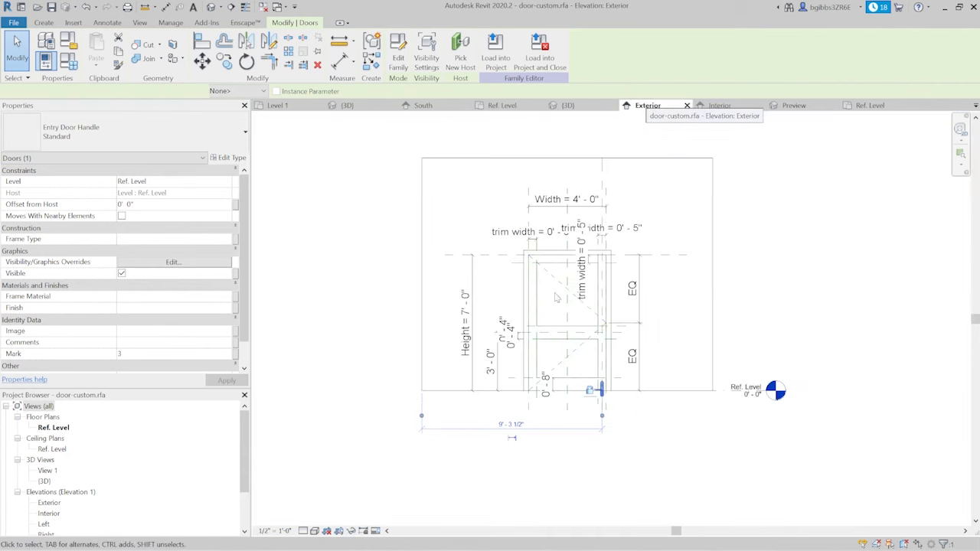
{"action": "scroll", "coordinate": [599, 408], "scroll_direction": "up", "scroll_amount": 3}
{"action": "key", "text": "Escape"}
{"action": "scroll", "coordinate": [605, 367], "scroll_direction": "up", "scroll_amount": 2}
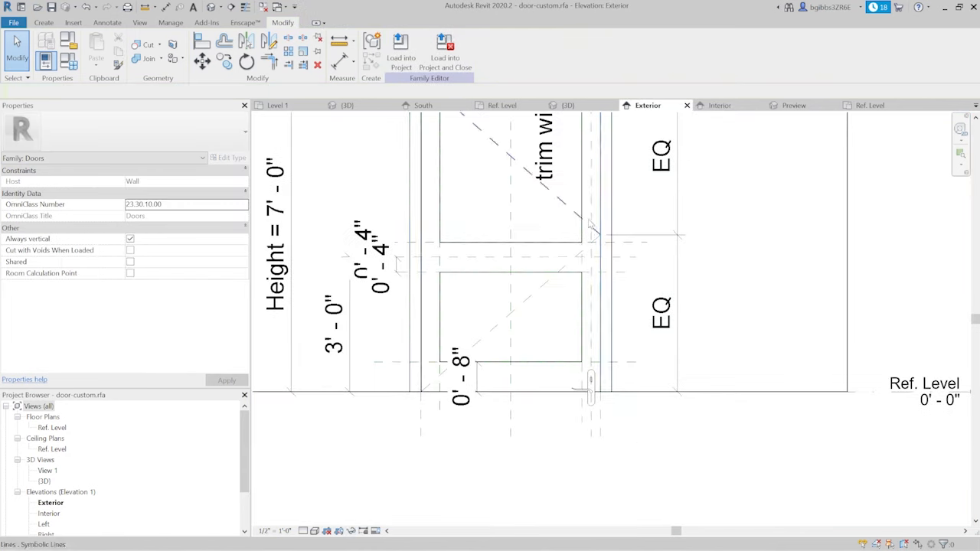
{"action": "scroll", "coordinate": [577, 392], "scroll_direction": "up", "scroll_amount": 3}
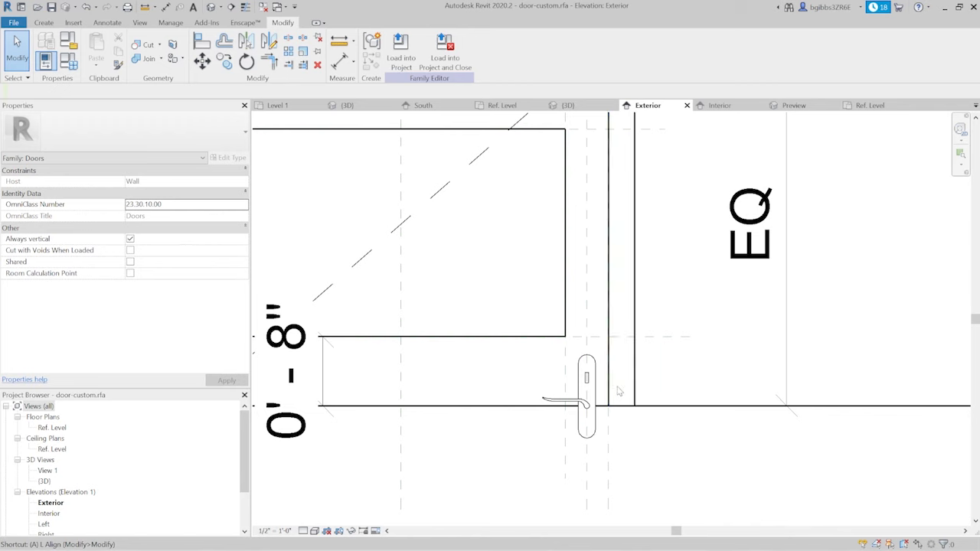
{"action": "key", "text": "a"}
{"action": "key", "text": "l"}
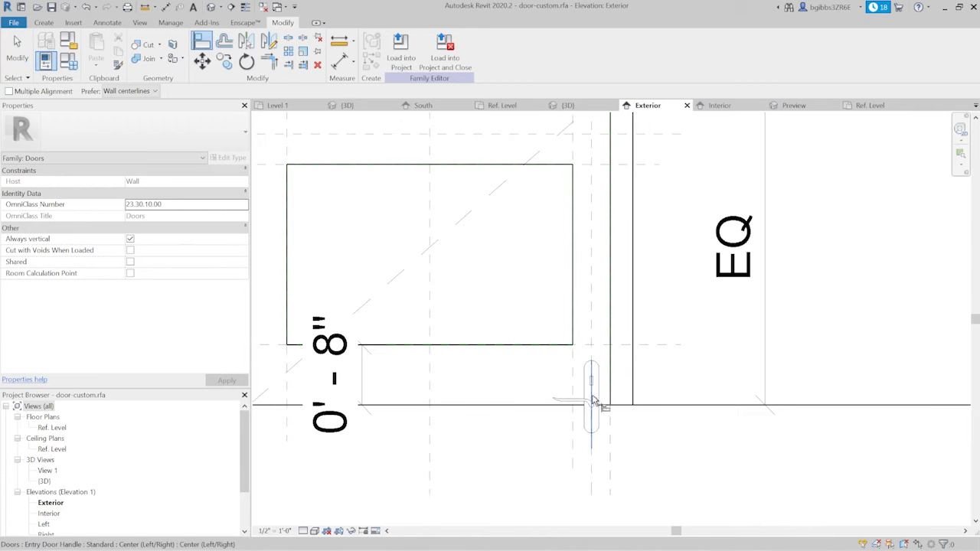
{"action": "scroll", "coordinate": [596, 408], "scroll_direction": "up", "scroll_amount": 3}
{"action": "key", "text": "Escape"}
{"action": "key", "text": "Escape"}
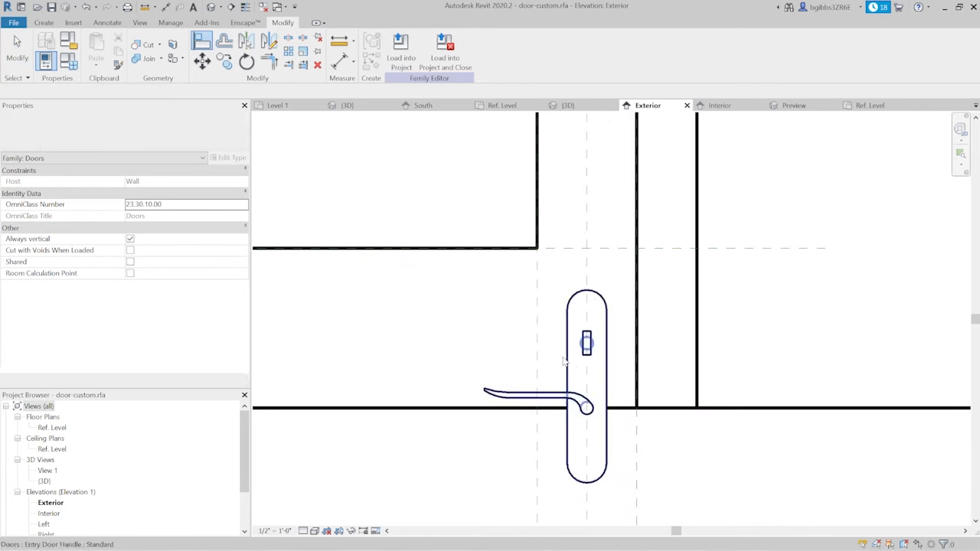
{"action": "left_click", "coordinate": [568, 367]}
{"action": "scroll", "coordinate": [577, 341], "scroll_direction": "down", "scroll_amount": 3}
{"action": "key", "text": "Escape"}
{"action": "scroll", "coordinate": [588, 349], "scroll_direction": "up", "scroll_amount": 2}
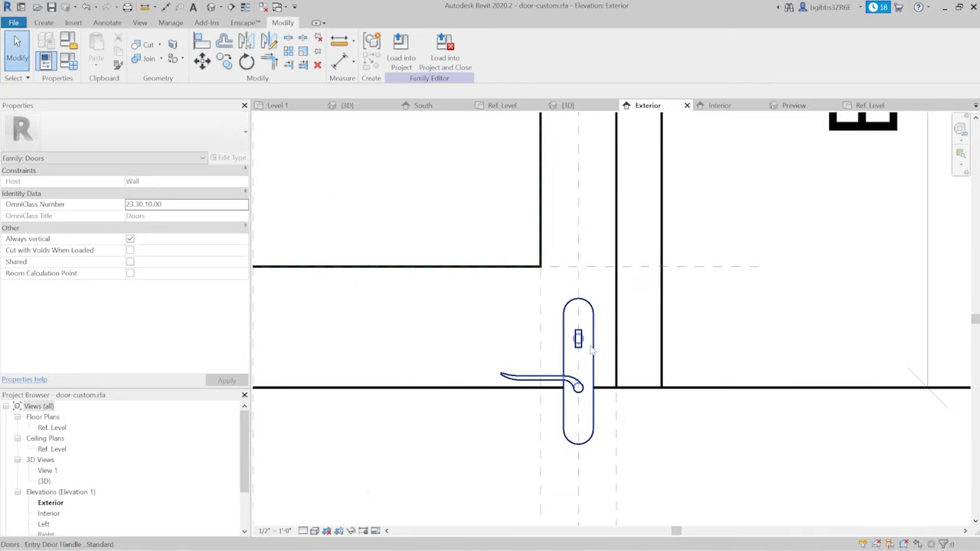
- Start the Align command for the door handle in the Exterior elevation
{"action": "key", "text": "a"}
{"action": "key", "text": "l"}
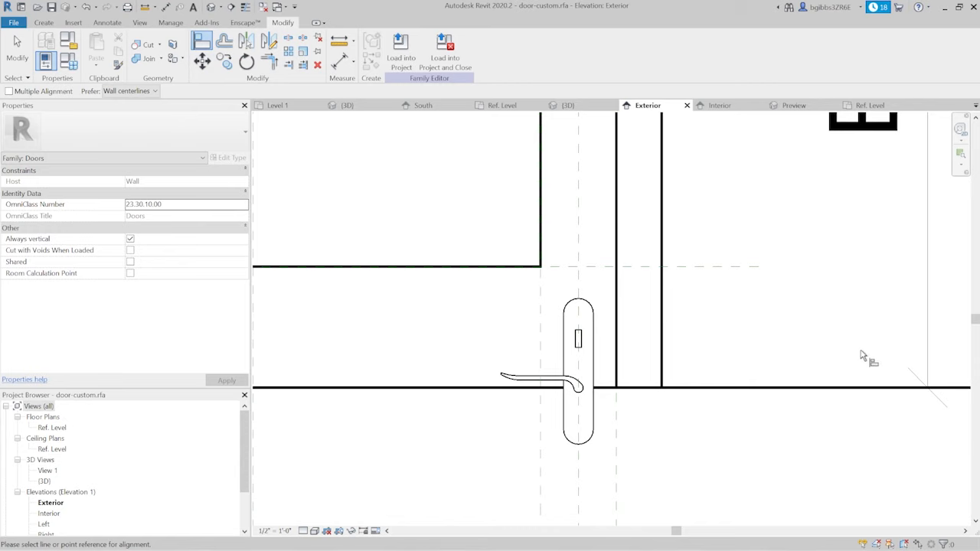
{"action": "scroll", "coordinate": [636, 404], "scroll_direction": "down", "scroll_amount": 2}
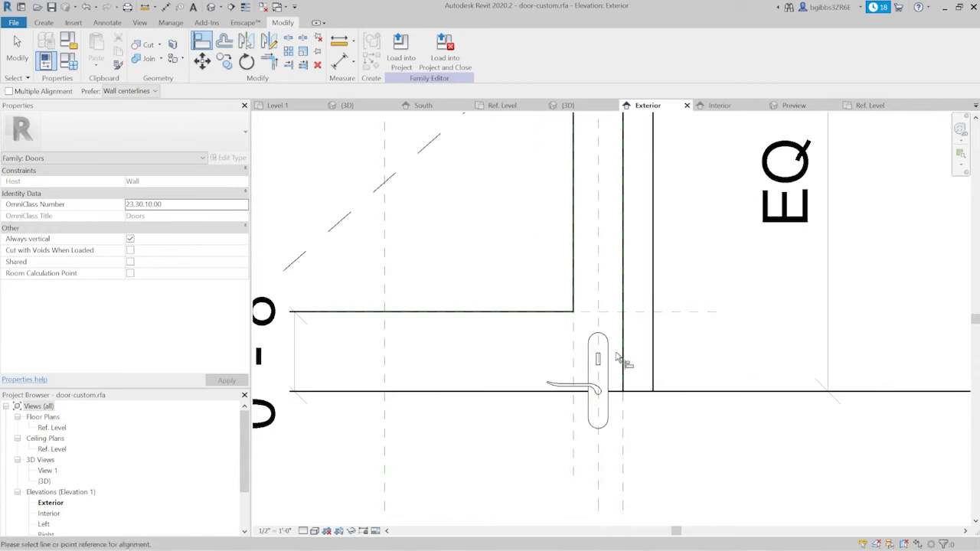
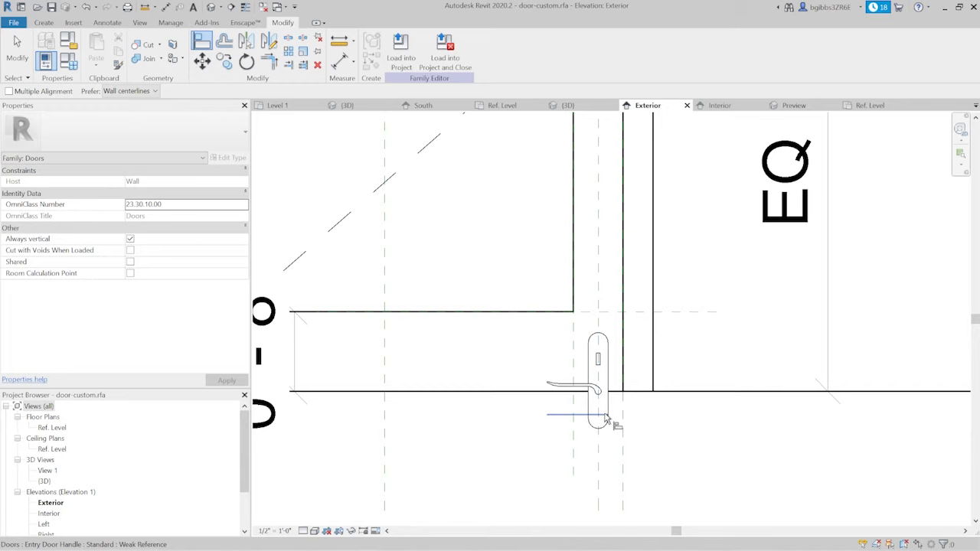
- Align the door handle's lower horizontal reference to the centre reference plane of the rail between the glass and lower panel
{"action": "scroll", "coordinate": [604, 418], "scroll_direction": "down", "scroll_amount": 2}
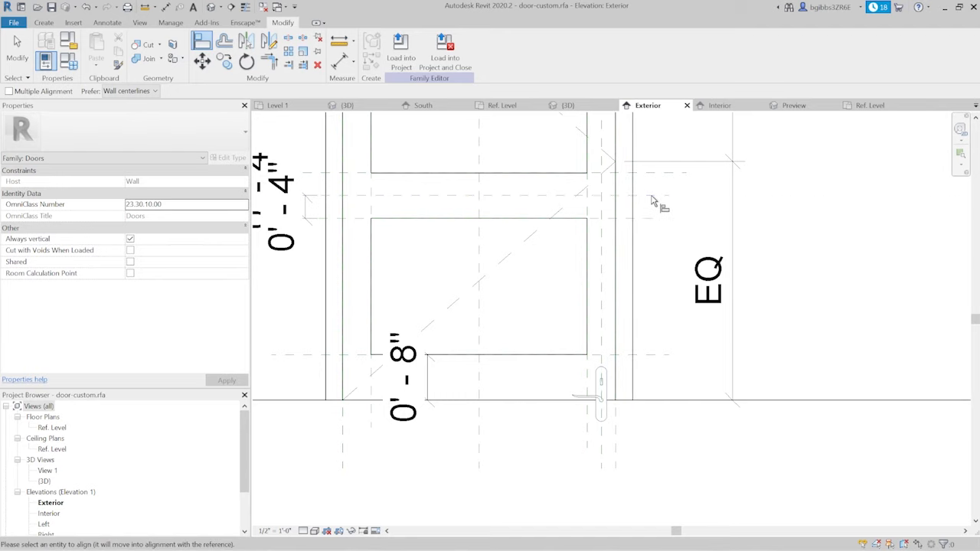
{"action": "left_click", "coordinate": [607, 417]}
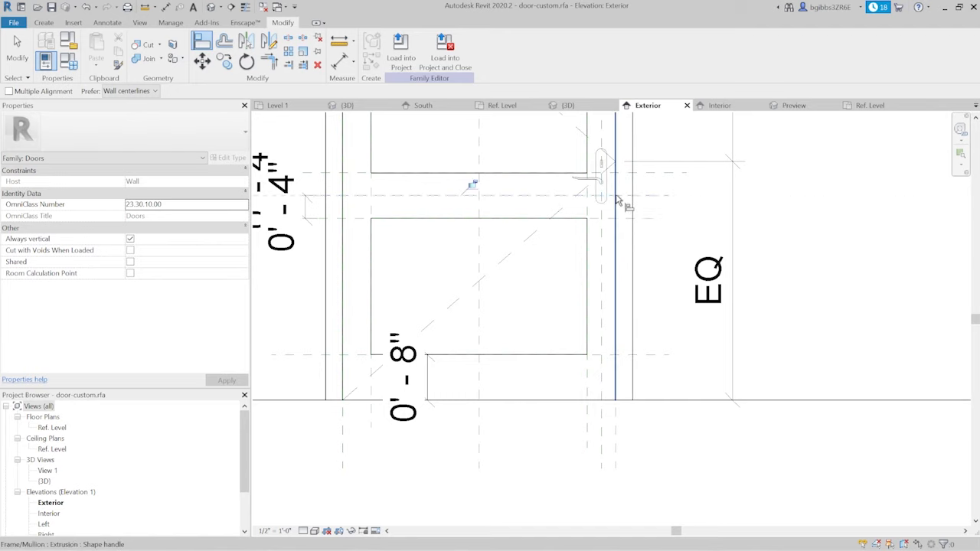
{"action": "scroll", "coordinate": [622, 203], "scroll_direction": "up", "scroll_amount": 2}
{"action": "scroll", "coordinate": [656, 211], "scroll_direction": "up", "scroll_amount": 3}
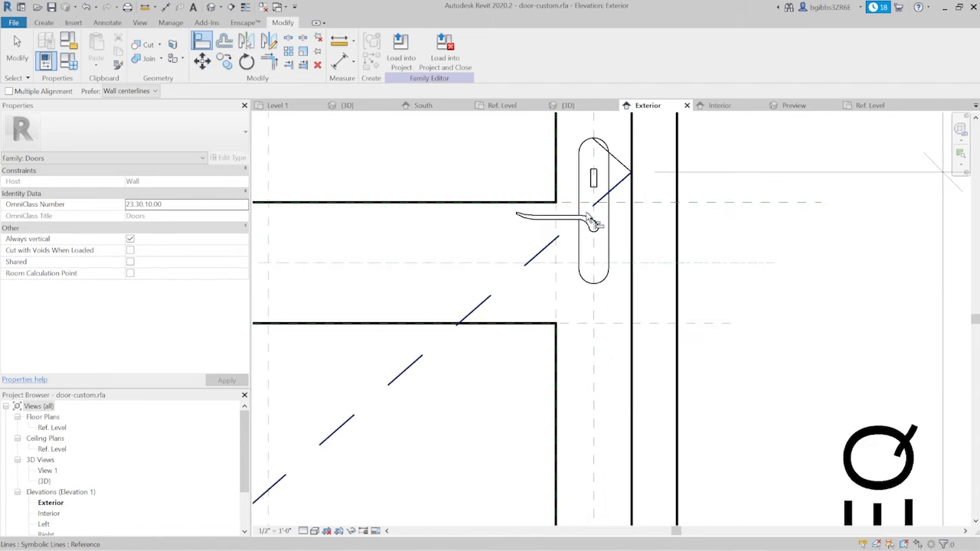
{"action": "middle_click_drag", "start_coordinate": [670, 309], "coordinate": [650, 278]}
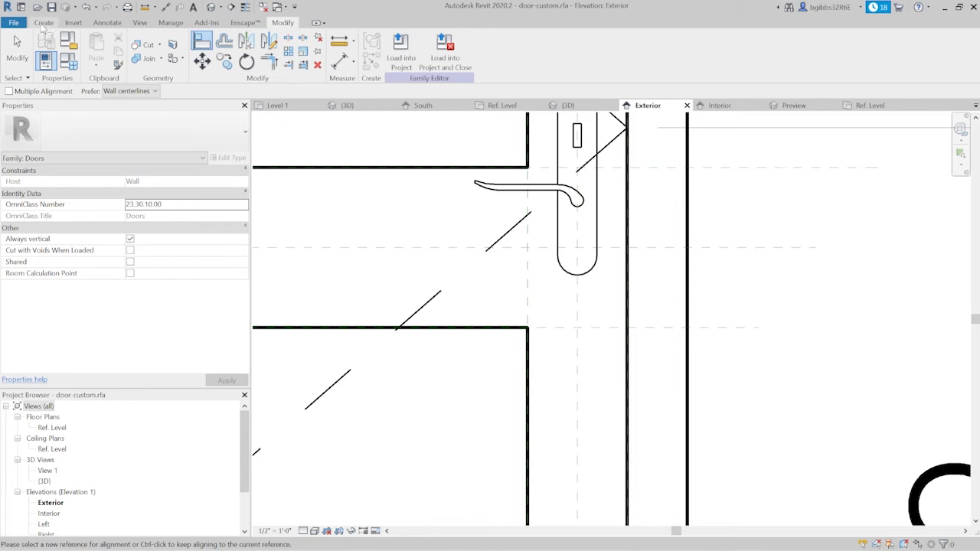
- Draw a horizontal reference plane between the middle rail's centre plane and lower edge, and move the door handle down toward it
{"action": "left_click", "coordinate": [43, 23]}
{"action": "left_click", "coordinate": [649, 61]}
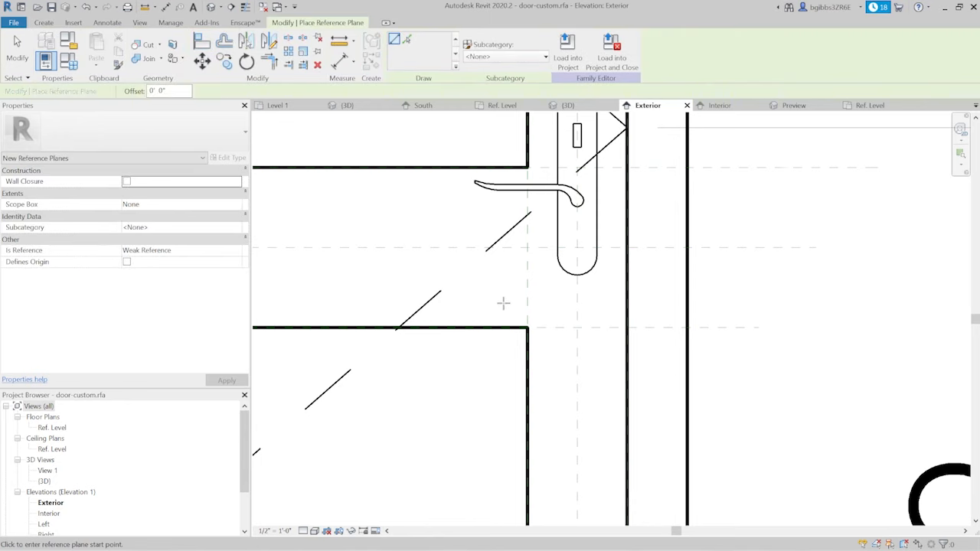
{"action": "left_click", "coordinate": [747, 300]}
{"action": "key", "text": "Escape"}
{"action": "key", "text": "Escape"}
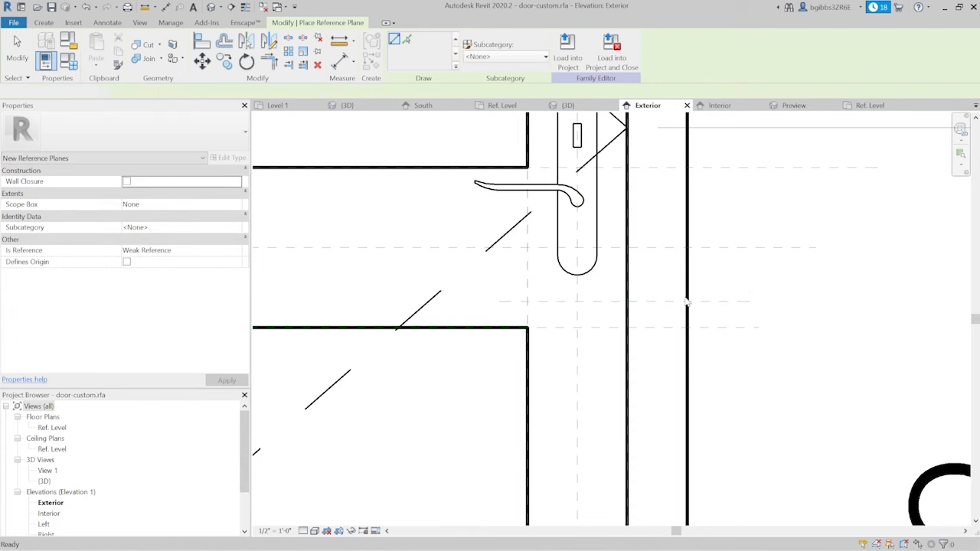
{"action": "left_click_drag", "start_coordinate": [580, 279], "coordinate": [580, 324]}
{"action": "key", "text": "Escape"}
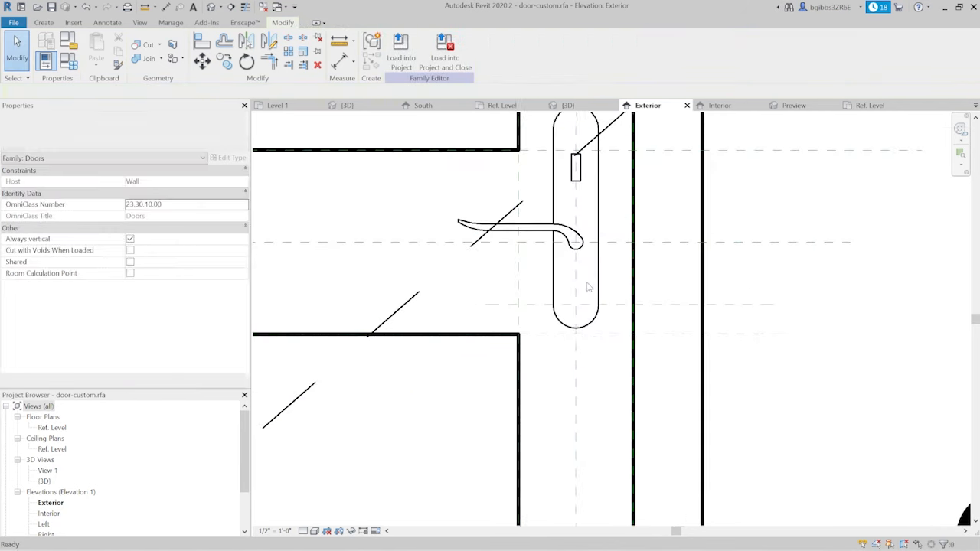
{"action": "scroll", "coordinate": [597, 276], "scroll_direction": "up", "scroll_amount": 2}
{"action": "key", "text": "a"}
{"action": "key", "text": "l"}
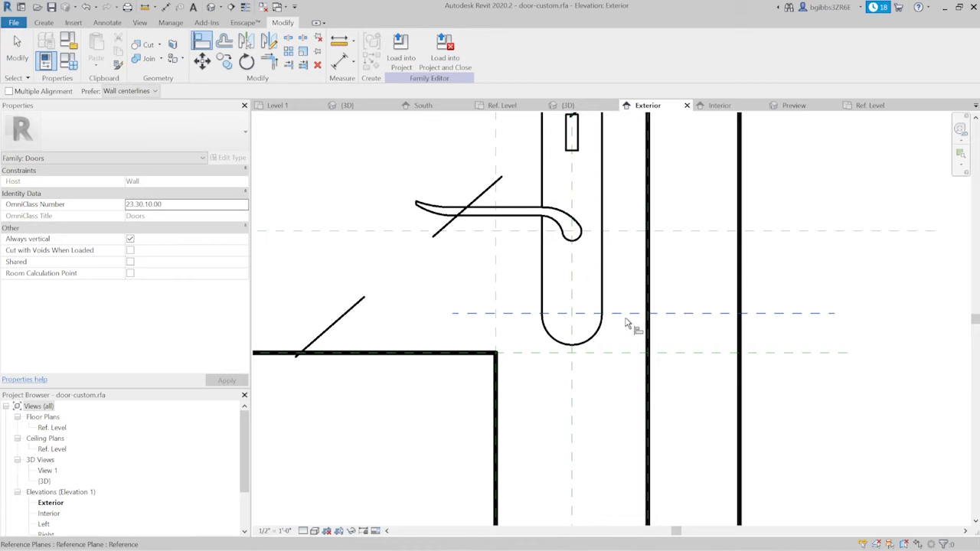
{"action": "key", "text": "Escape"}
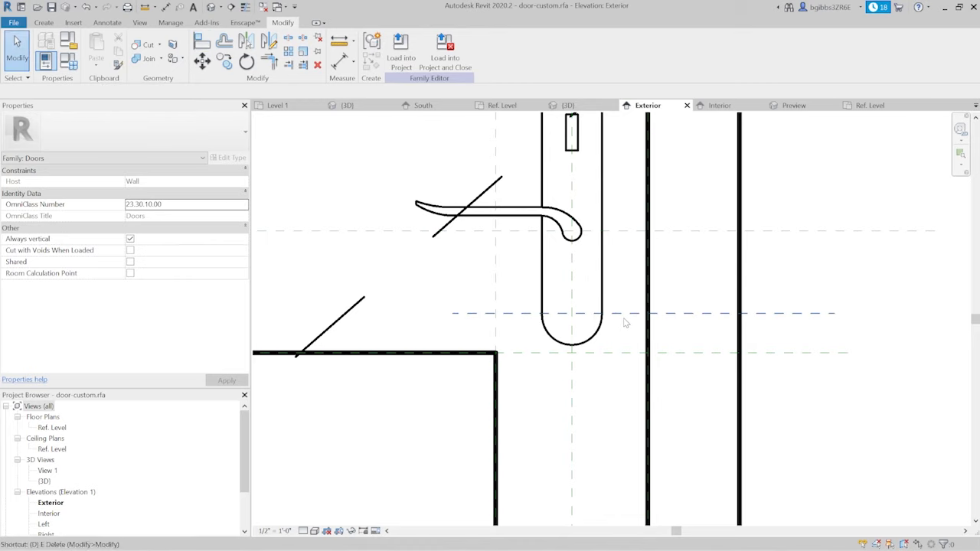
- Dimension the distance between the new handle reference plane and the middle rail's centre reference plane
{"action": "key", "text": "i"}
{"action": "left_click", "coordinate": [809, 314]}
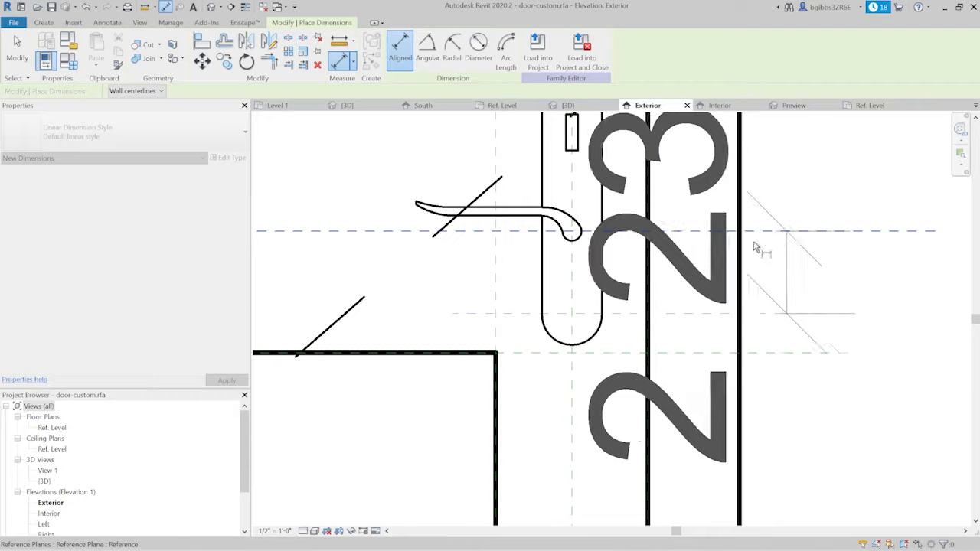
{"action": "scroll", "coordinate": [739, 260], "scroll_direction": "down", "scroll_amount": 2}
{"action": "left_click", "coordinate": [892, 284]}
{"action": "scroll", "coordinate": [848, 255], "scroll_direction": "down", "scroll_amount": 2}
{"action": "scroll", "coordinate": [796, 228], "scroll_direction": "up", "scroll_amount": 3}
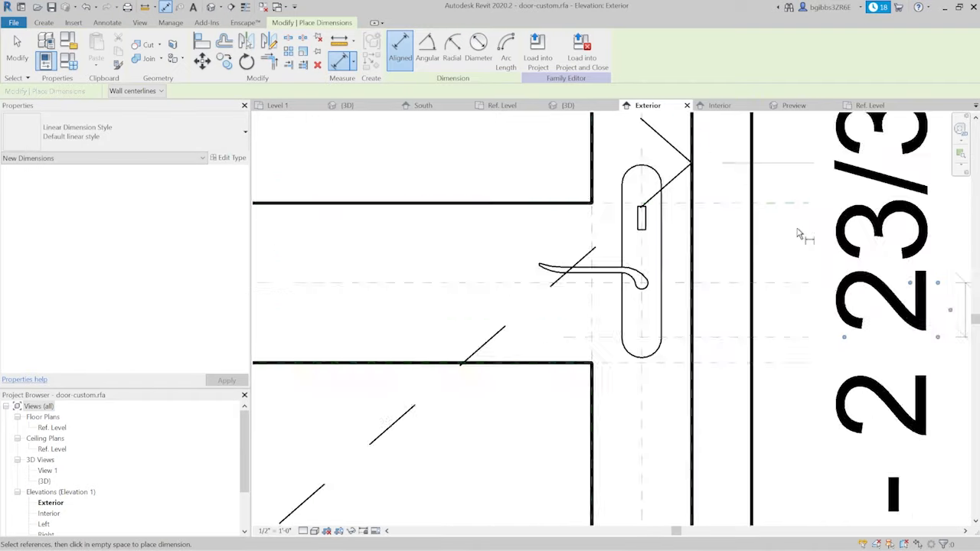
{"action": "scroll", "coordinate": [797, 233], "scroll_direction": "up", "scroll_amount": 1}
{"action": "scroll", "coordinate": [649, 368], "scroll_direction": "up", "scroll_amount": 2}
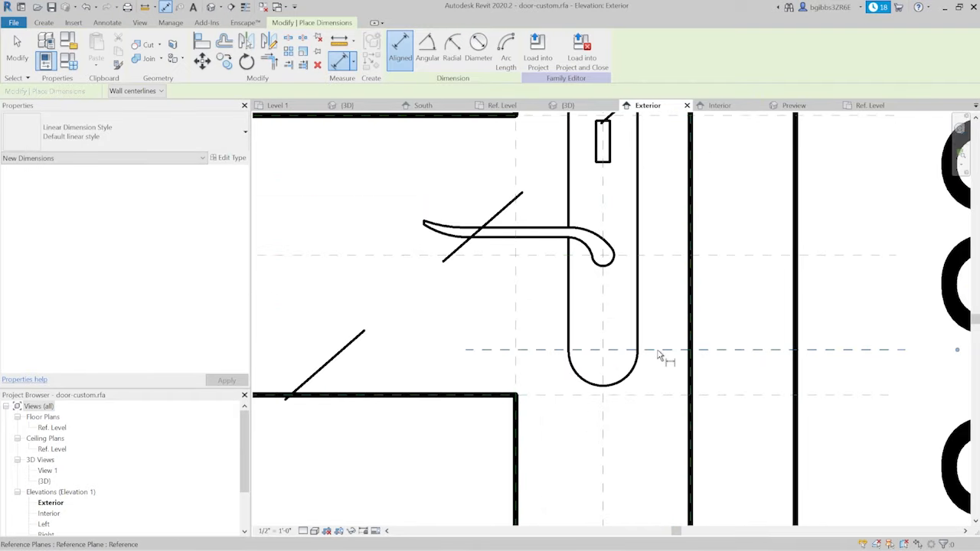
{"action": "left_click", "coordinate": [658, 356]}
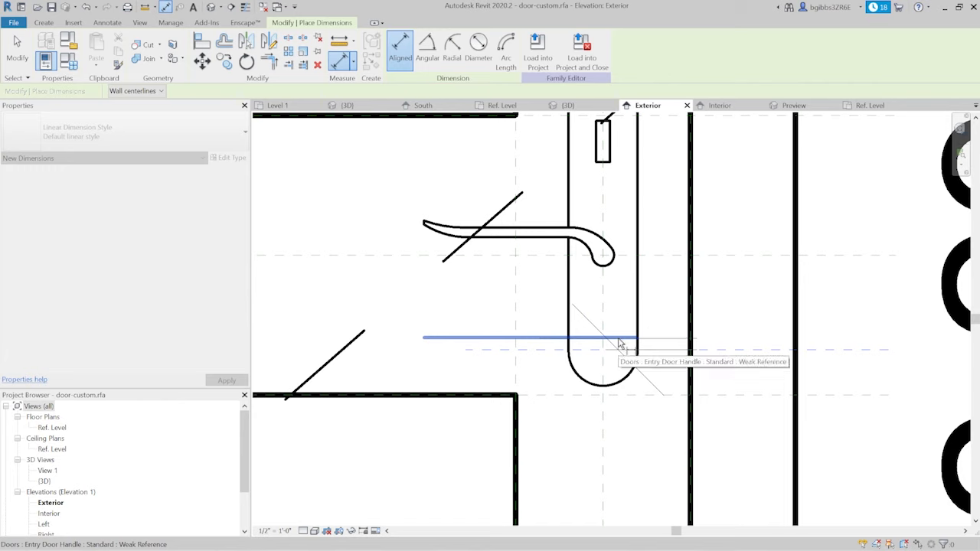
{"action": "left_click", "coordinate": [624, 342]}
{"action": "key", "text": "Escape"}
{"action": "key", "text": "Escape"}
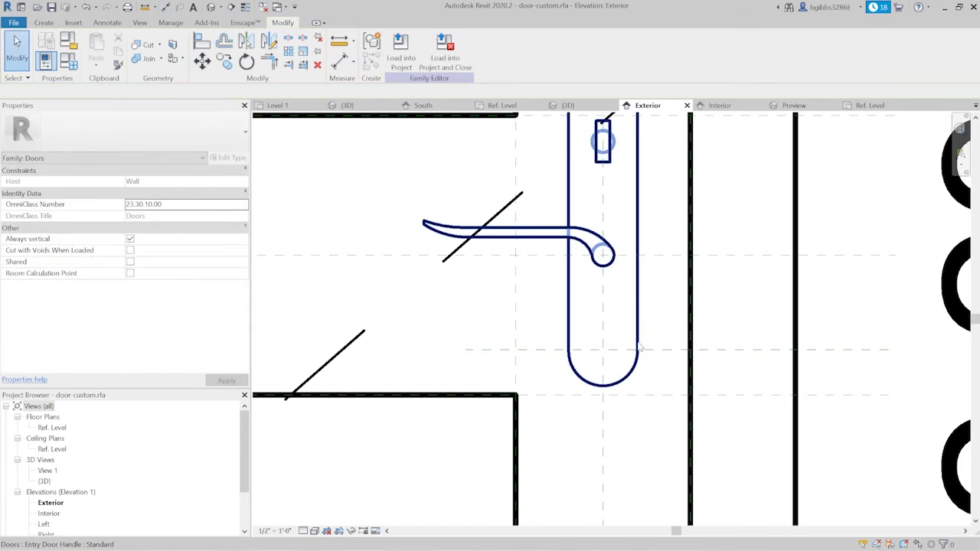
- Align the door handle's lower weak reference to the new horizontal reference plane below the middle rail's centre
{"action": "key", "text": "a"}
{"action": "key", "text": "l"}
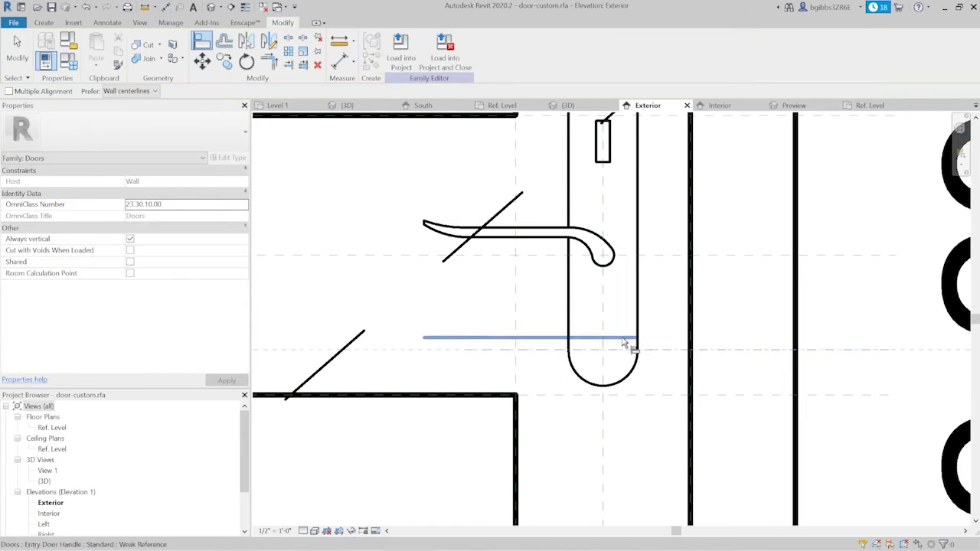
{"action": "left_click", "coordinate": [624, 342]}
{"action": "scroll", "coordinate": [677, 342], "scroll_direction": "down", "scroll_amount": 5}
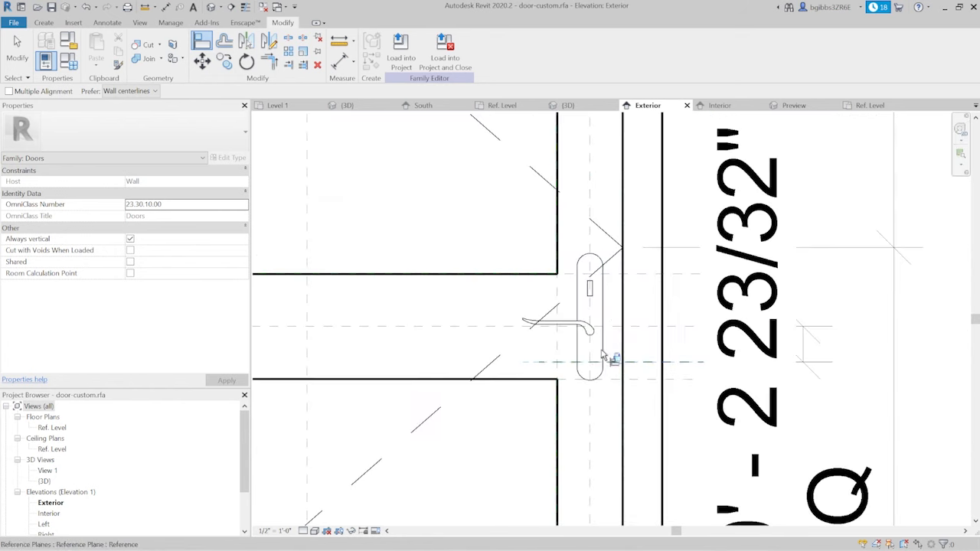
{"action": "key", "text": "Escape"}
{"action": "key", "text": "Escape"}
{"action": "scroll", "coordinate": [590, 360], "scroll_direction": "down", "scroll_amount": 2}
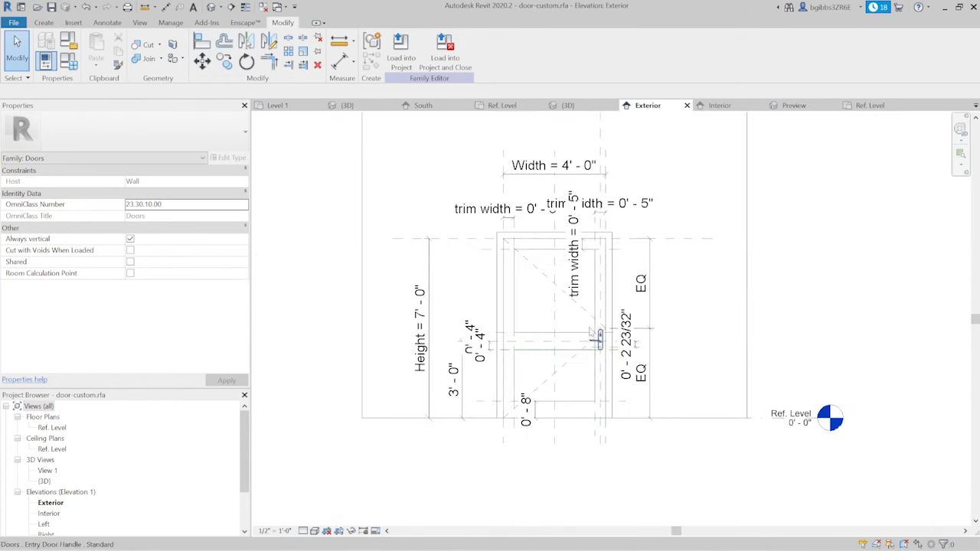
- Set the door's Width dimension to 3' to test how the frame, panel and handle adjust
{"action": "left_click", "coordinate": [579, 173]}
{"action": "left_click", "coordinate": [570, 170]}
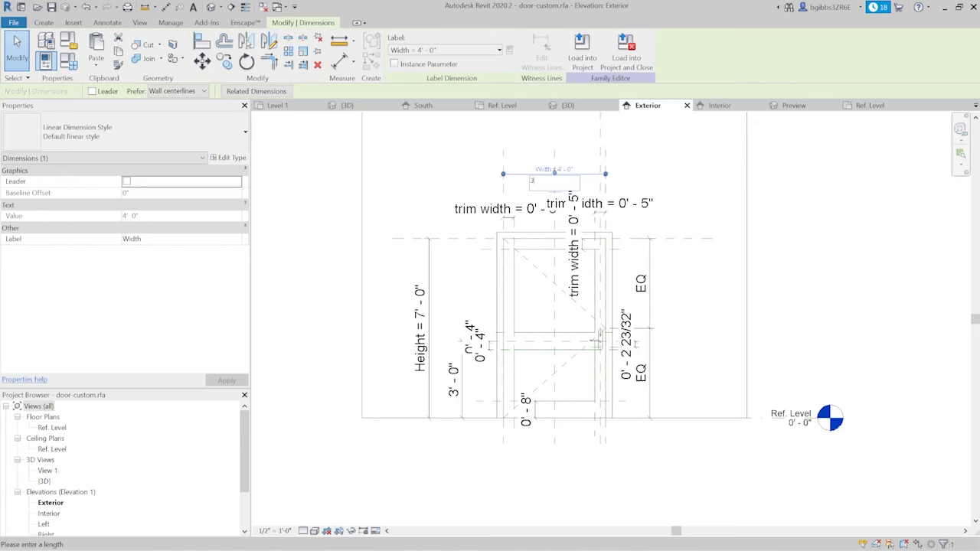
{"action": "type", "text": "3"}
{"action": "key", "text": "Return"}
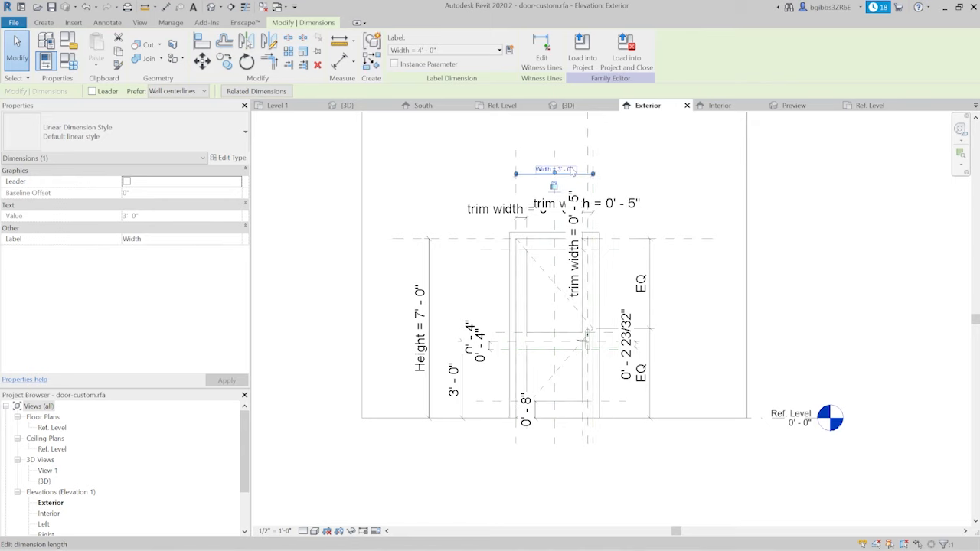
{"action": "scroll", "coordinate": [604, 265], "scroll_direction": "up", "scroll_amount": 3}
{"action": "scroll", "coordinate": [597, 344], "scroll_direction": "down", "scroll_amount": 3}
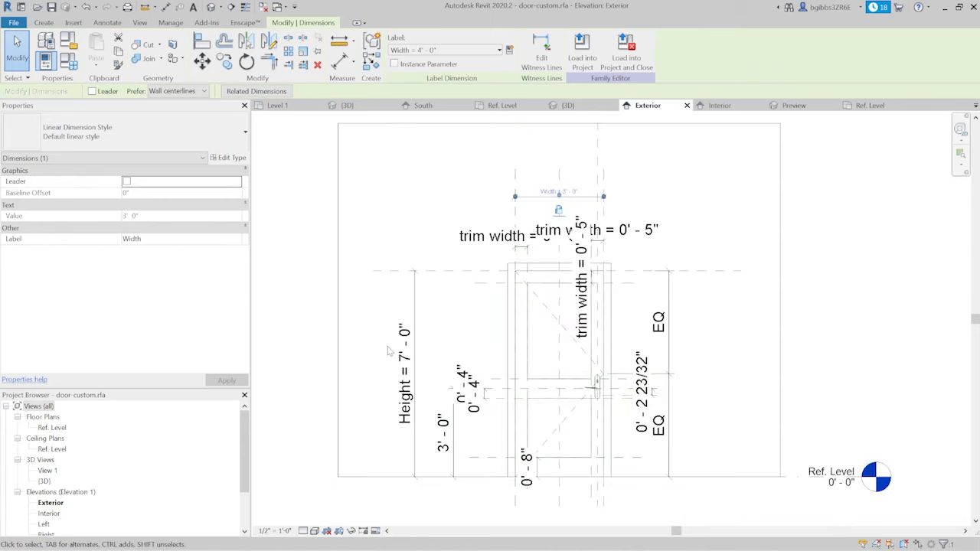
- Set the door's Height dimension to 8' and check the handle's position on the middle rail
{"action": "left_click", "coordinate": [406, 367]}
{"action": "left_click", "coordinate": [409, 365]}
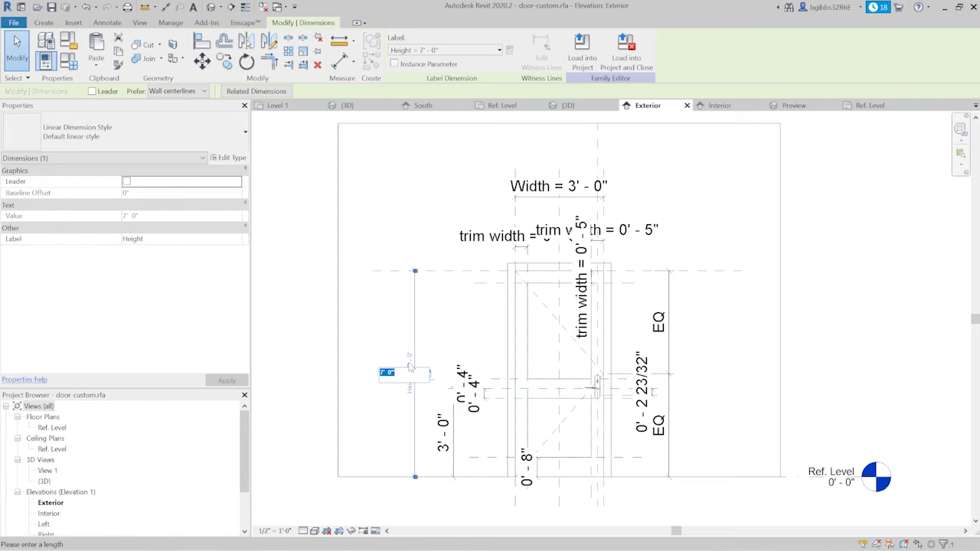
{"action": "key", "text": "Return"}
{"action": "scroll", "coordinate": [609, 394], "scroll_direction": "up", "scroll_amount": 6}
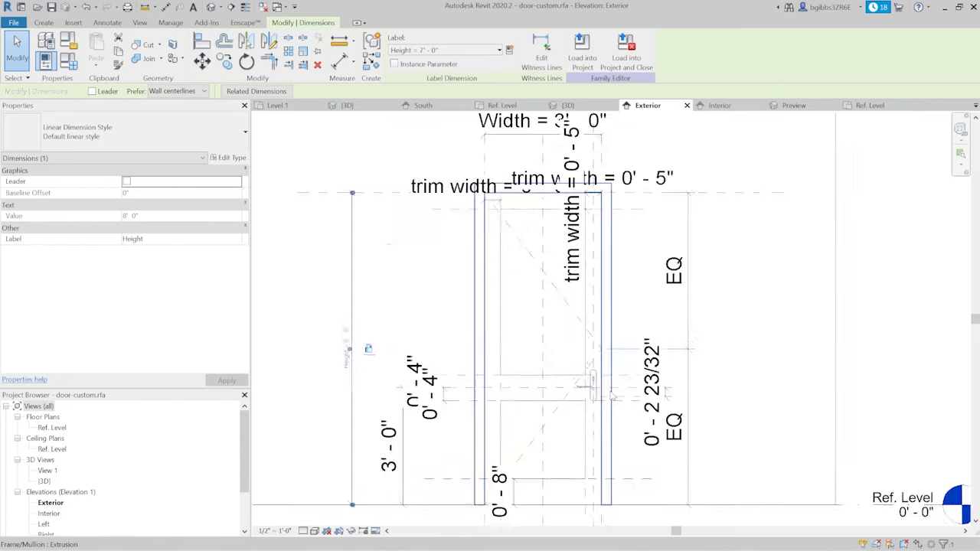
{"action": "scroll", "coordinate": [599, 356], "scroll_direction": "down", "scroll_amount": 4}
{"action": "scroll", "coordinate": [517, 414], "scroll_direction": "up", "scroll_amount": 3}
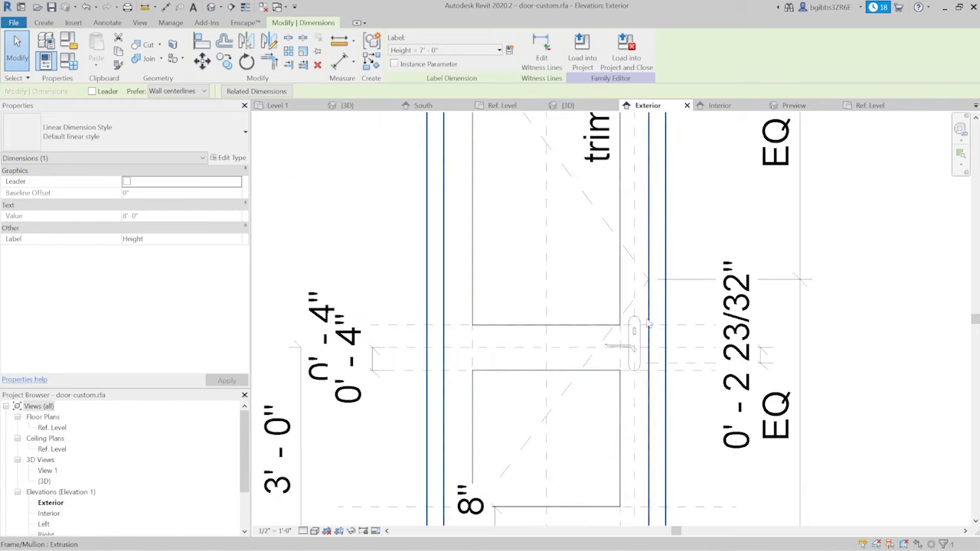
{"action": "scroll", "coordinate": [632, 332], "scroll_direction": "down", "scroll_amount": 2}
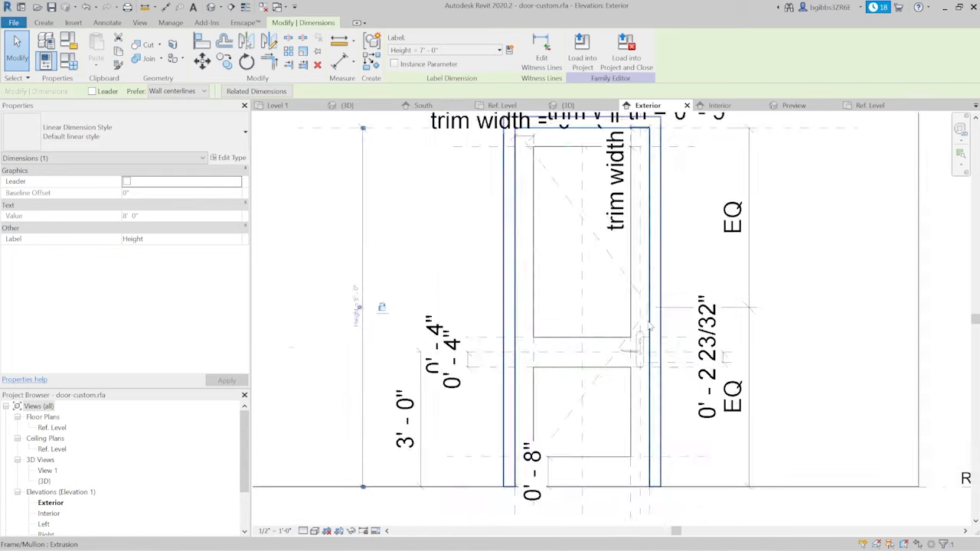
- Open the family's 3D view and examine the resized door, glass, lower panel and handle
{"action": "left_click", "coordinate": [566, 105]}
{"action": "scroll", "coordinate": [495, 316], "scroll_direction": "up", "scroll_amount": 5}
{"action": "middle_click_drag", "start_coordinate": [495, 316], "coordinate": [617, 325], "text": "shift"}
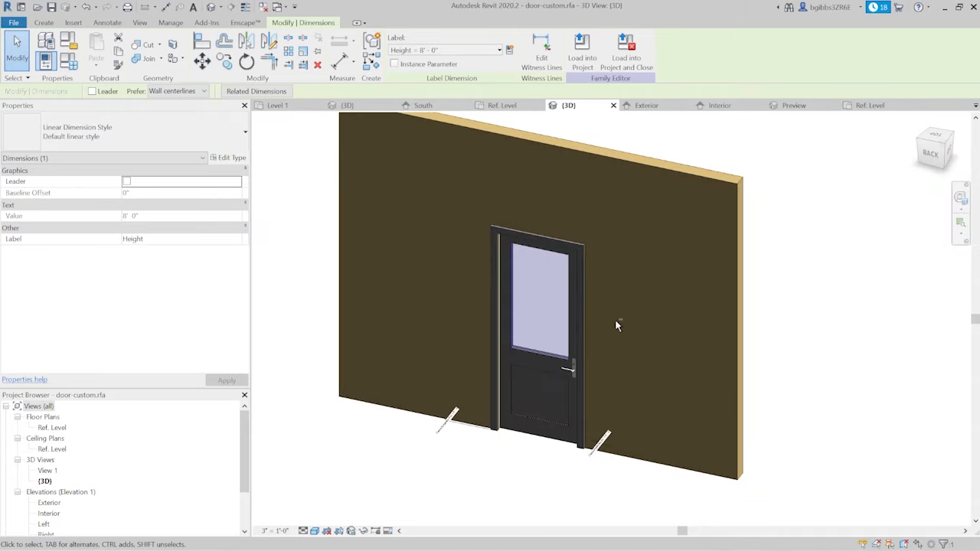
{"action": "middle_click_drag", "start_coordinate": [642, 428], "coordinate": [606, 435], "text": "shift"}
{"action": "scroll", "coordinate": [572, 372], "scroll_direction": "up", "scroll_amount": 3}
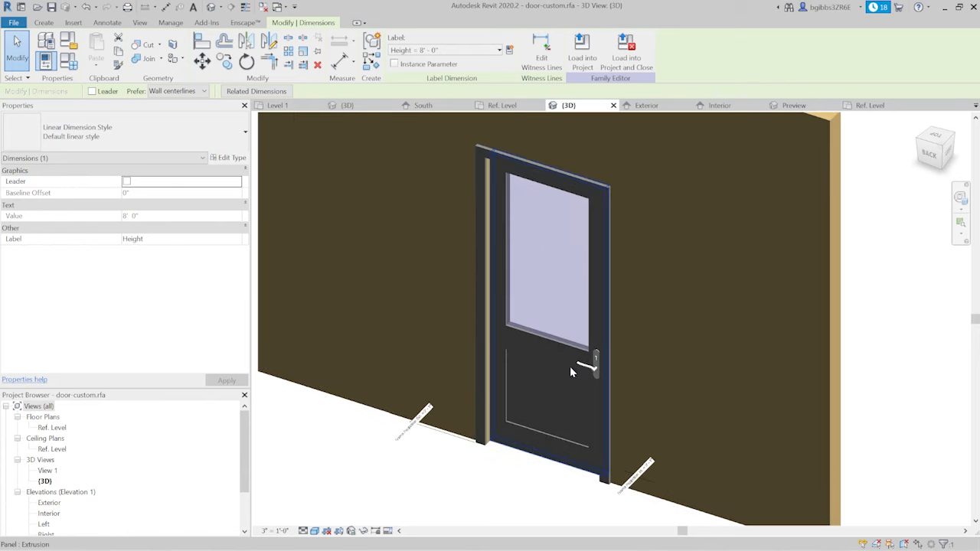
{"action": "scroll", "coordinate": [598, 371], "scroll_direction": "down", "scroll_amount": 3}
{"action": "scroll", "coordinate": [589, 382], "scroll_direction": "up", "scroll_amount": 3}
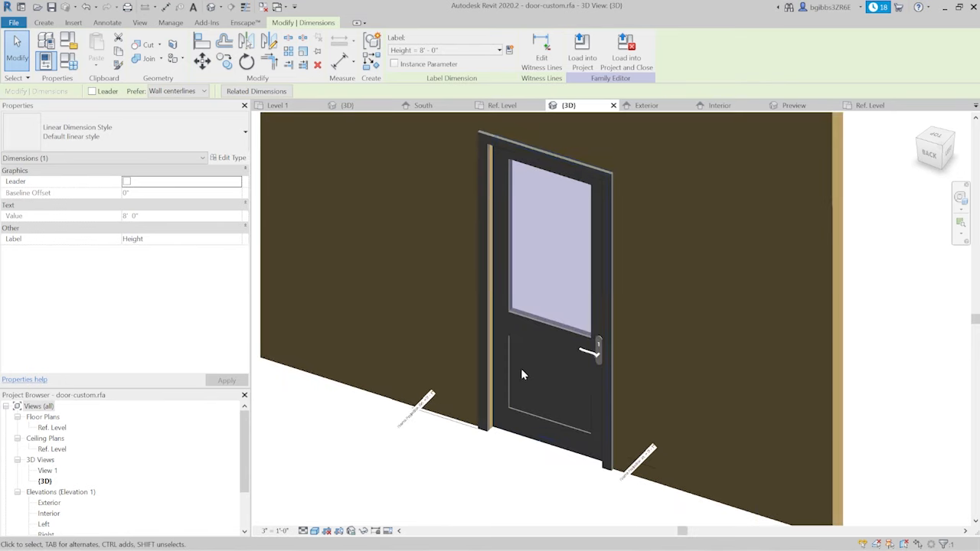
{"action": "scroll", "coordinate": [523, 406], "scroll_direction": "down", "scroll_amount": 5}
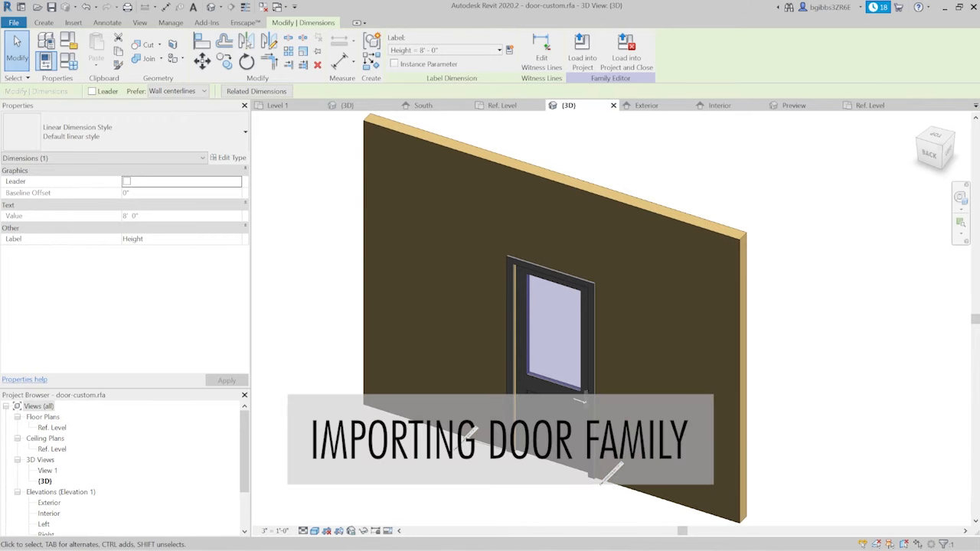
{"action": "middle_click_drag", "start_coordinate": [855, 275], "coordinate": [837, 270]}
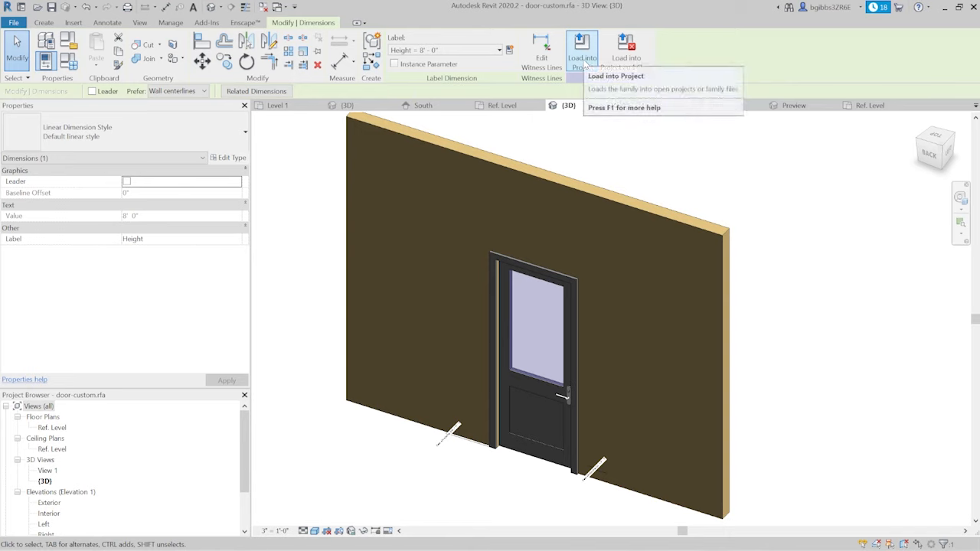
- Load the door family into the door collection.rvt project
{"action": "left_click", "coordinate": [496, 121]}
{"action": "left_click", "coordinate": [400, 48]}
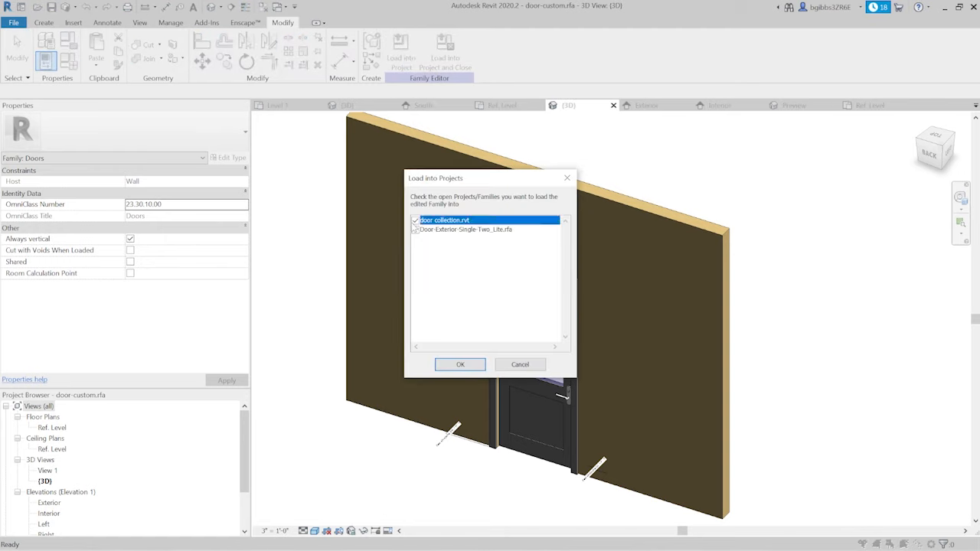
{"action": "left_click", "coordinate": [461, 366]}
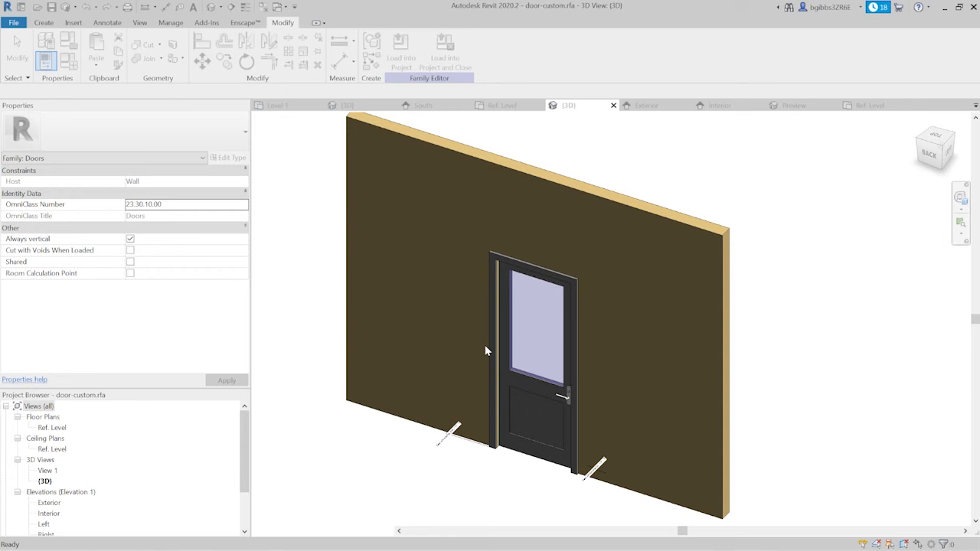
- Place a door-custom instance in the long wall near its free end on the Level 1 floor plan
{"action": "scroll", "coordinate": [477, 253], "scroll_direction": "down", "scroll_amount": 6}
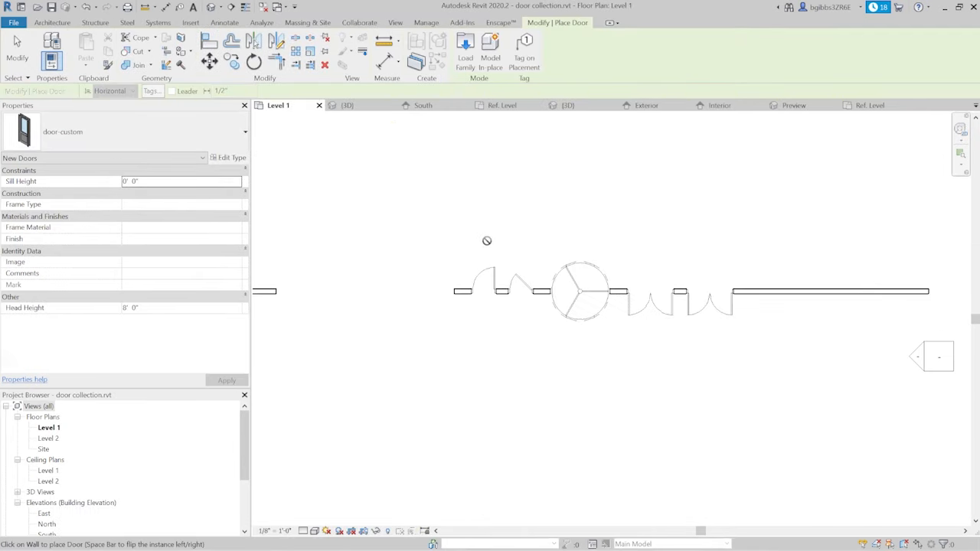
{"action": "scroll", "coordinate": [721, 265], "scroll_direction": "up", "scroll_amount": 2}
{"action": "scroll", "coordinate": [640, 282], "scroll_direction": "down", "scroll_amount": 2}
{"action": "scroll", "coordinate": [875, 275], "scroll_direction": "up", "scroll_amount": 5}
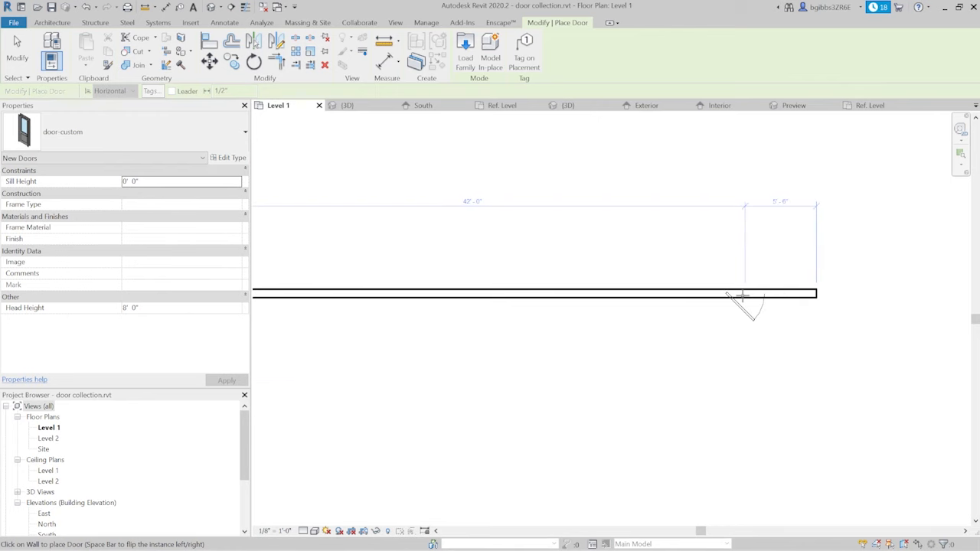
{"action": "scroll", "coordinate": [775, 309], "scroll_direction": "up", "scroll_amount": 3}
{"action": "left_click", "coordinate": [664, 264]}
{"action": "key", "text": "Escape"}
{"action": "key", "text": "Escape"}
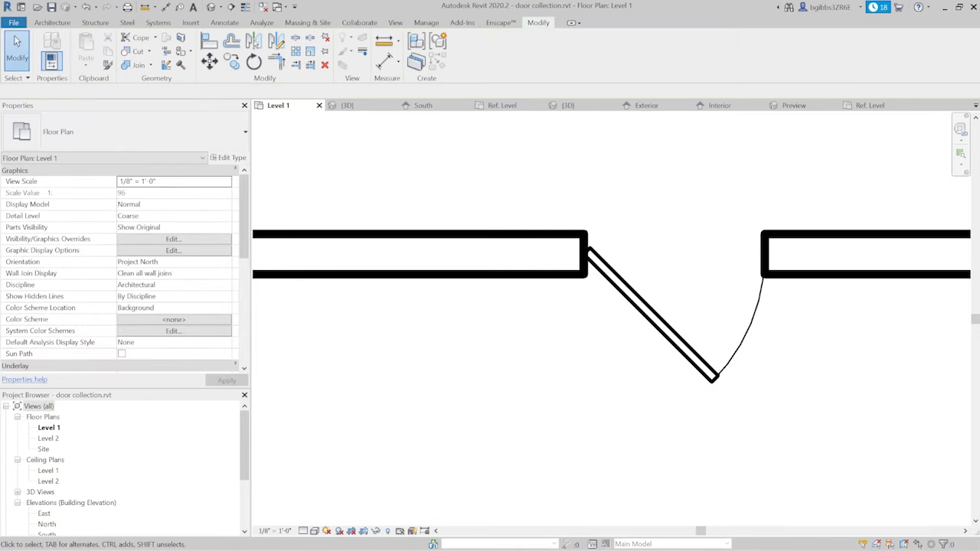
- Open the project's 3D view and select the placed door-custom instance to check its panel, handle and instance properties
{"action": "left_click", "coordinate": [347, 105]}
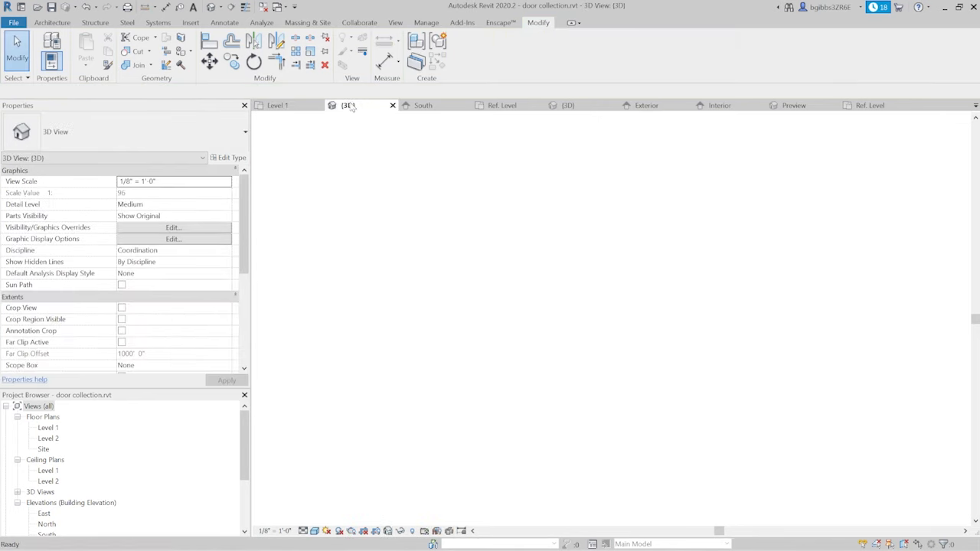
{"action": "scroll", "coordinate": [450, 307], "scroll_direction": "down", "scroll_amount": 3}
{"action": "scroll", "coordinate": [653, 359], "scroll_direction": "up", "scroll_amount": 6}
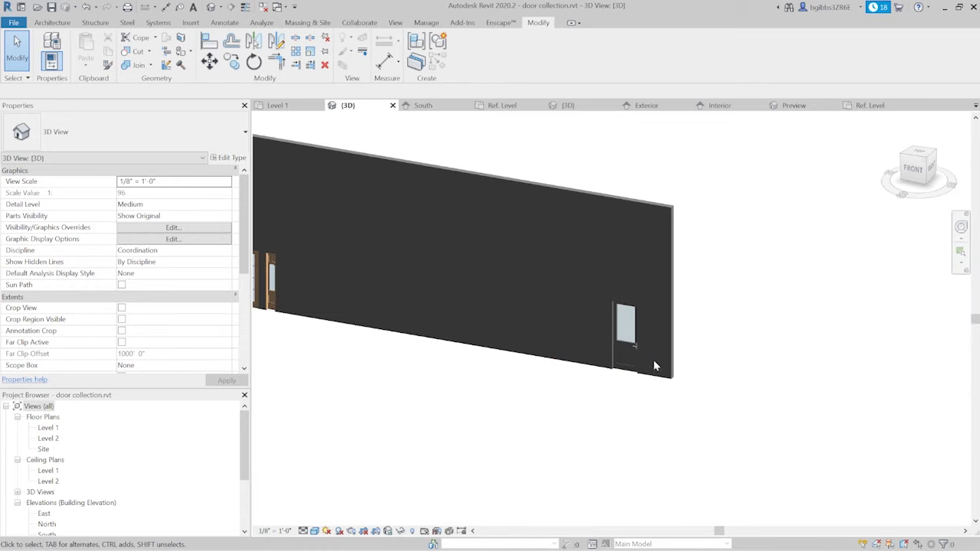
{"action": "scroll", "coordinate": [640, 282], "scroll_direction": "down", "scroll_amount": 4}
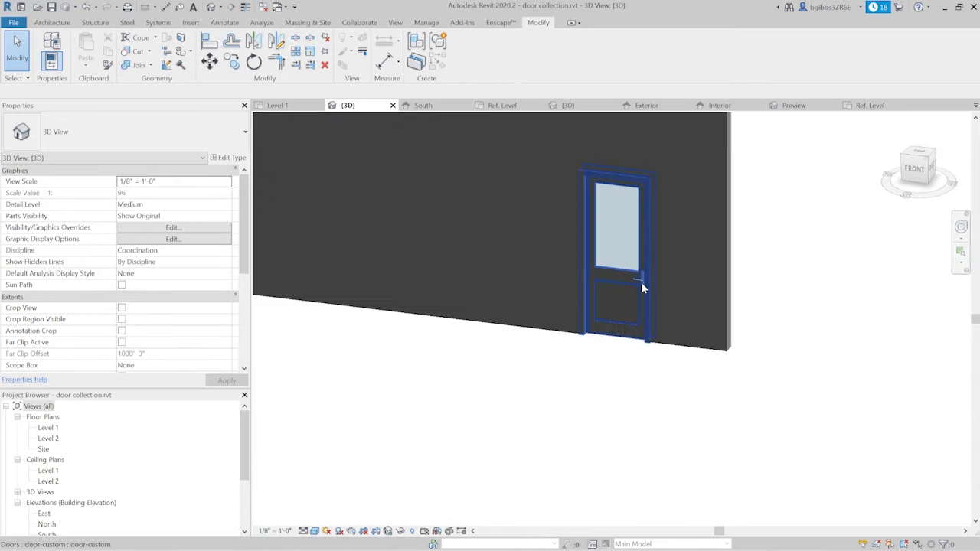
{"action": "left_click", "coordinate": [553, 346]}
{"action": "middle_click_drag", "start_coordinate": [554, 346], "coordinate": [459, 372], "text": "shift"}
{"action": "scroll", "coordinate": [551, 350], "scroll_direction": "up", "scroll_amount": 5}
{"action": "scroll", "coordinate": [501, 391], "scroll_direction": "up", "scroll_amount": 3}
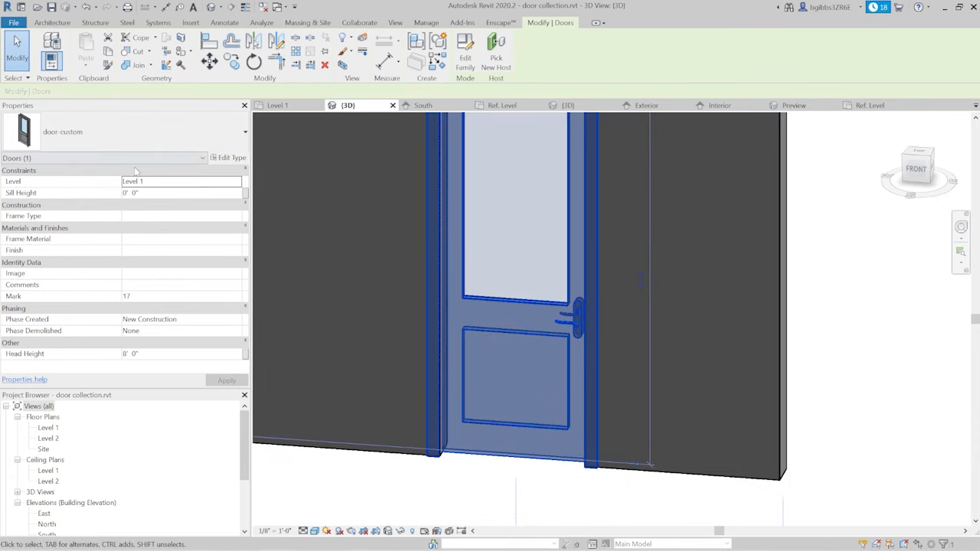
{"action": "scroll", "coordinate": [761, 222], "scroll_direction": "down", "scroll_amount": 2}
{"action": "key", "text": "Escape"}
- Examine the placed custom door's frame, glass, lower panel and handle in the wall from several front angles
{"action": "middle_click_drag", "start_coordinate": [442, 361], "coordinate": [498, 365], "text": "shift"}
{"action": "scroll", "coordinate": [560, 319], "scroll_direction": "down", "scroll_amount": 3}
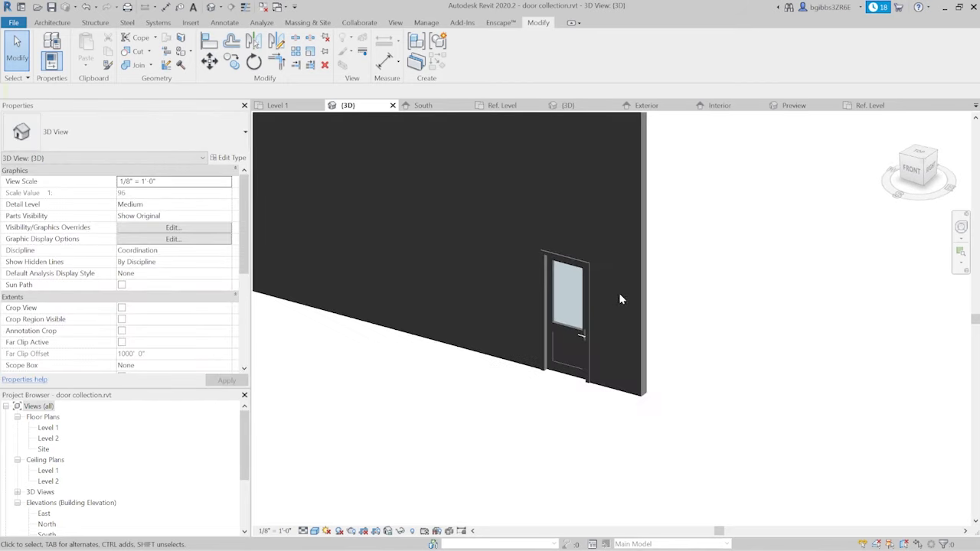
{"action": "scroll", "coordinate": [536, 306], "scroll_direction": "up", "scroll_amount": 1}
{"action": "middle_click_drag", "start_coordinate": [536, 306], "coordinate": [632, 303]}
{"action": "scroll", "coordinate": [712, 270], "scroll_direction": "up", "scroll_amount": 3}
{"action": "middle_click_drag", "start_coordinate": [535, 398], "coordinate": [602, 332], "text": "shift"}
{"action": "scroll", "coordinate": [643, 295], "scroll_direction": "down", "scroll_amount": 3}
{"action": "scroll", "coordinate": [650, 290], "scroll_direction": "down", "scroll_amount": 2}
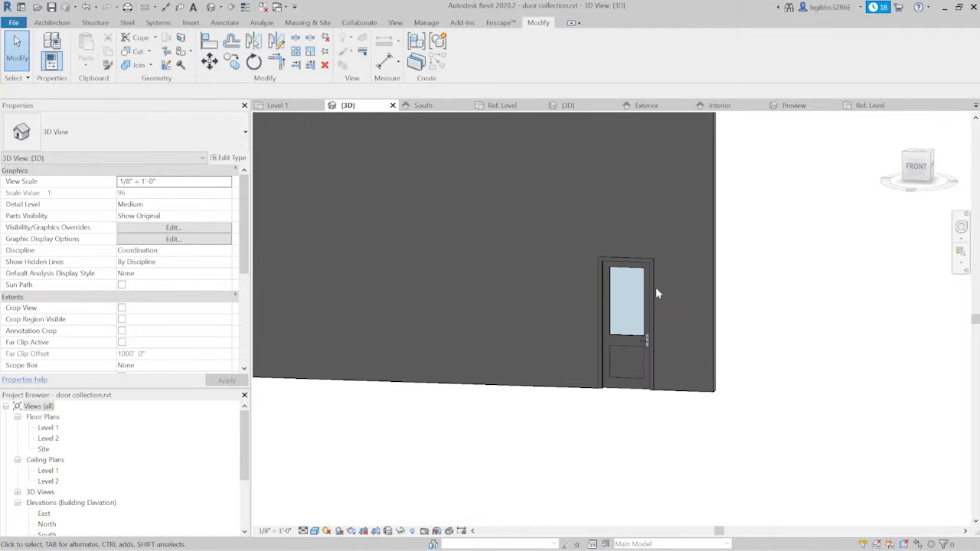
{"action": "middle_click_drag", "start_coordinate": [655, 287], "coordinate": [635, 421], "text": "shift"}
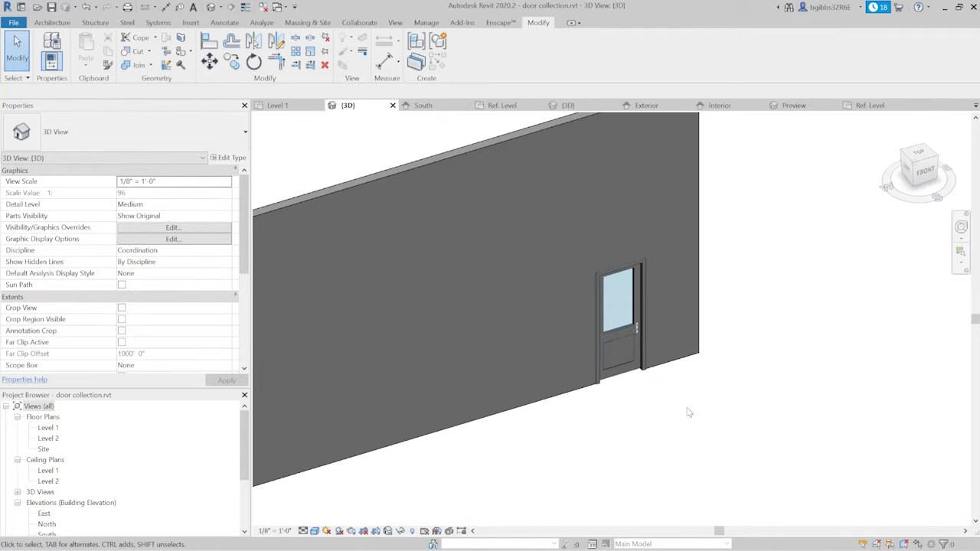
{"action": "scroll", "coordinate": [554, 332], "scroll_direction": "up", "scroll_amount": 2}
{"action": "middle_click_drag", "start_coordinate": [666, 306], "coordinate": [588, 339]}
{"action": "scroll", "coordinate": [536, 358], "scroll_direction": "down", "scroll_amount": 1}
{"action": "middle_click_drag", "start_coordinate": [468, 387], "coordinate": [512, 321], "text": "shift"}
{"action": "scroll", "coordinate": [482, 320], "scroll_direction": "up", "scroll_amount": 2}
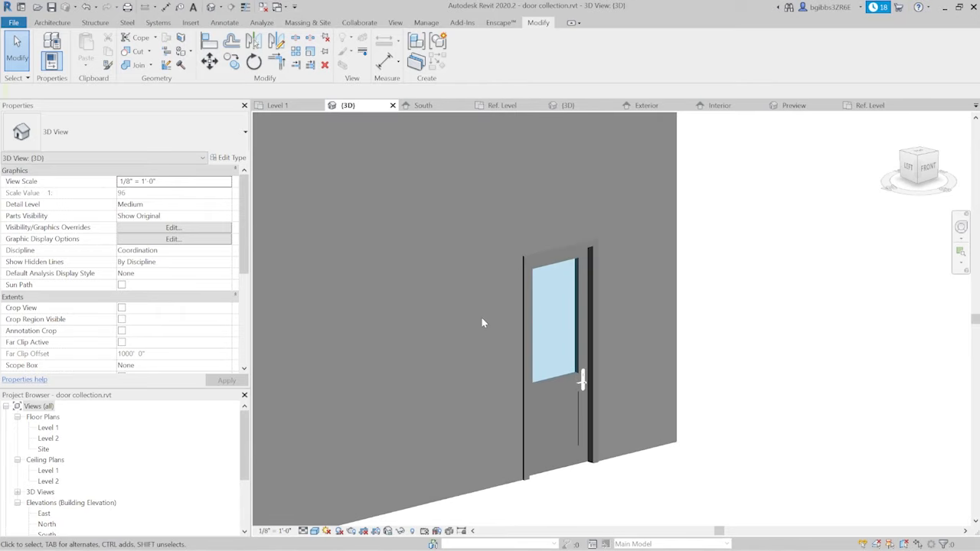
{"action": "middle_click_drag", "start_coordinate": [795, 377], "coordinate": [626, 373], "text": "shift"}
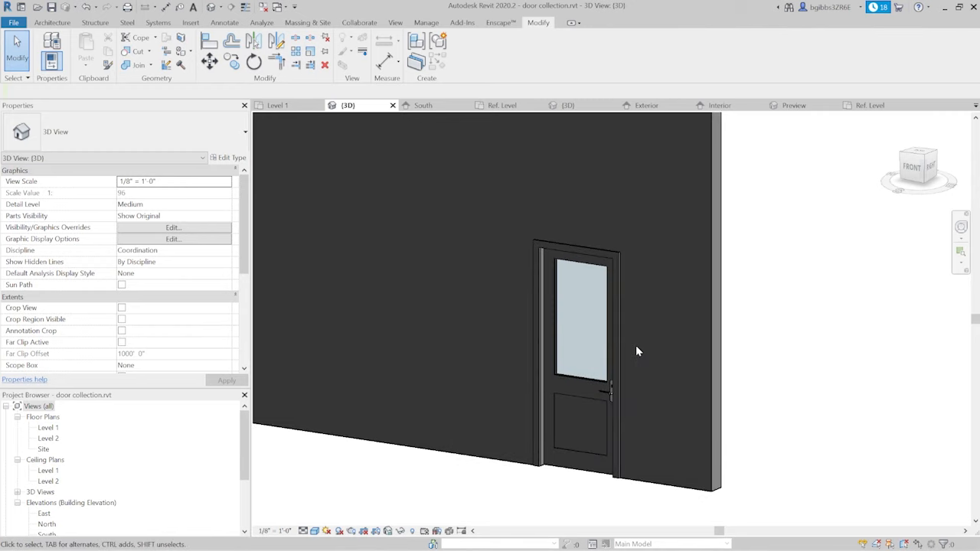